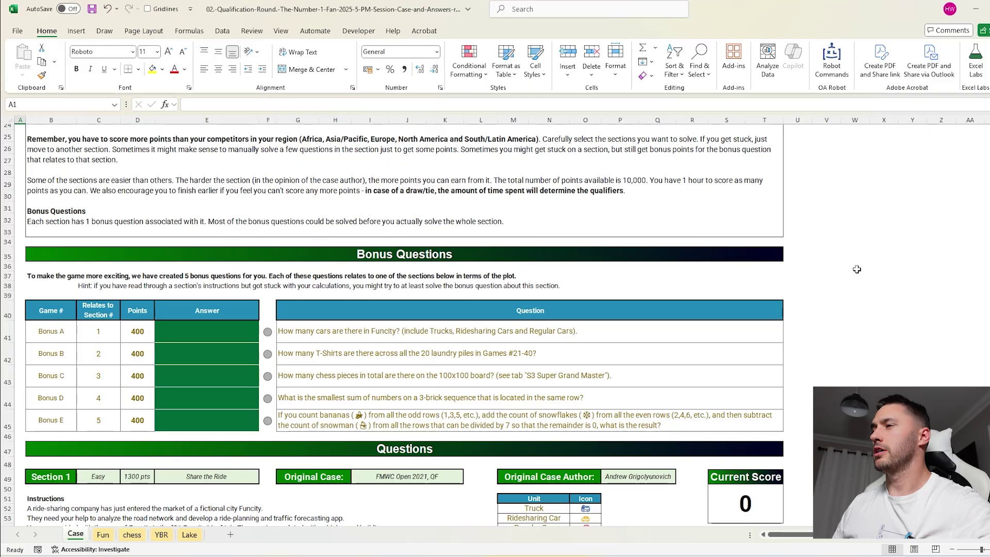
- Look over the Fun, chess, YBR and Lake sheets holding the puzzle maps
scroll(839, 262, "down", 3)
left_click(879, 277)
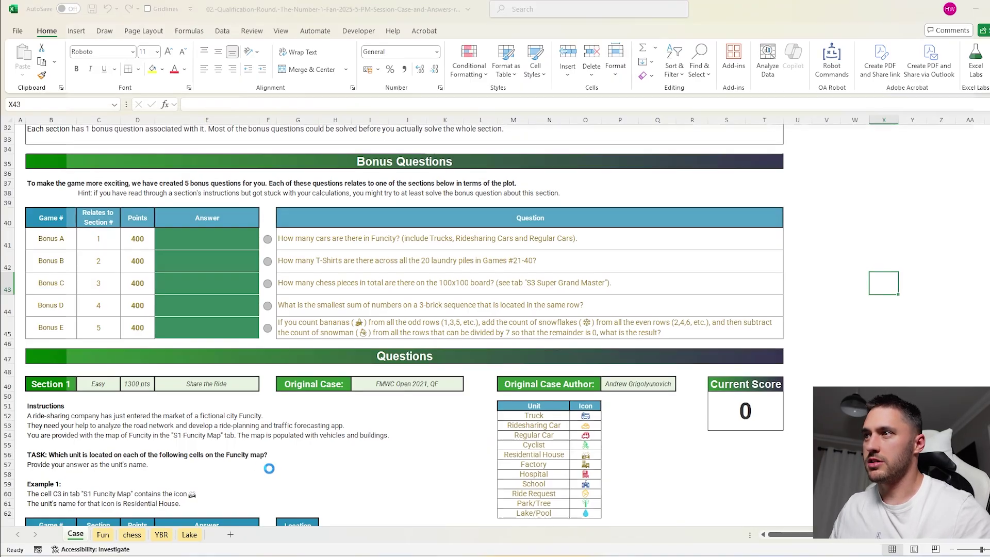
left_click(104, 535)
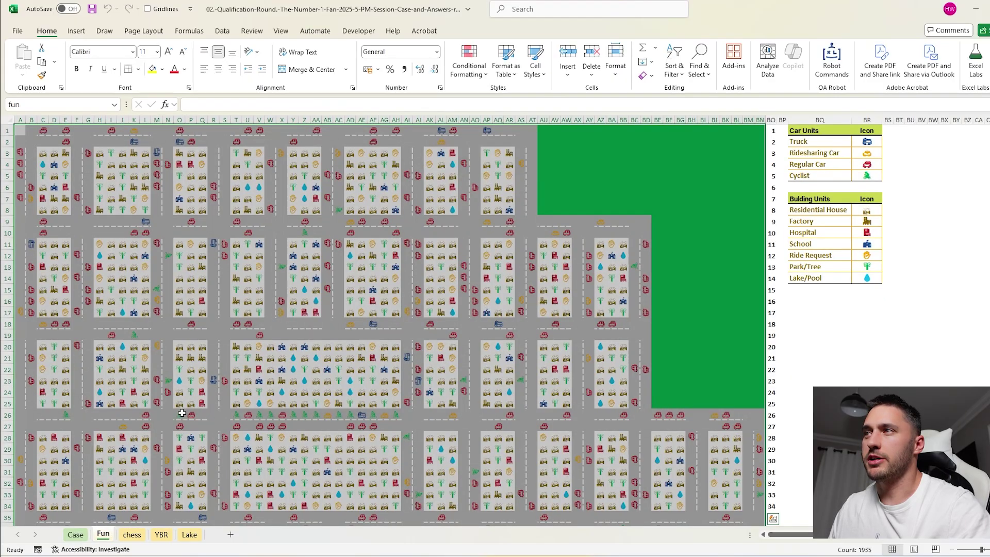
left_click(132, 535)
left_click(162, 535)
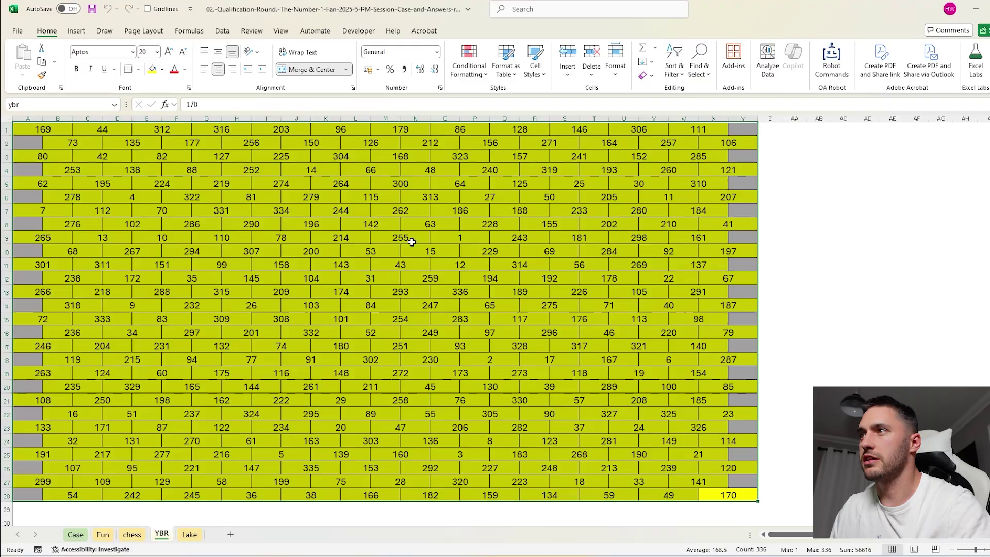
left_click(189, 535)
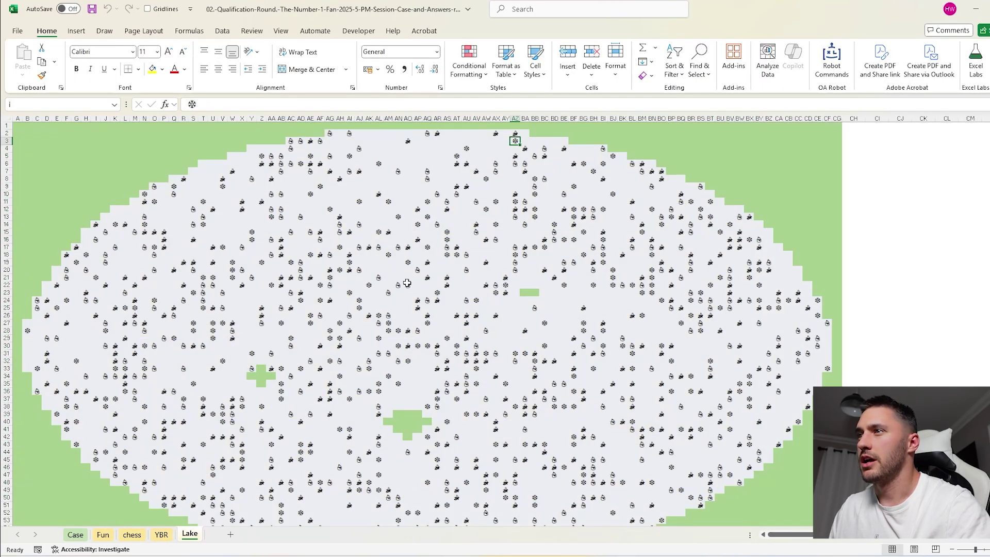
- Check the named ranges list, jump to the range named s, then return to Case
left_click(114, 104)
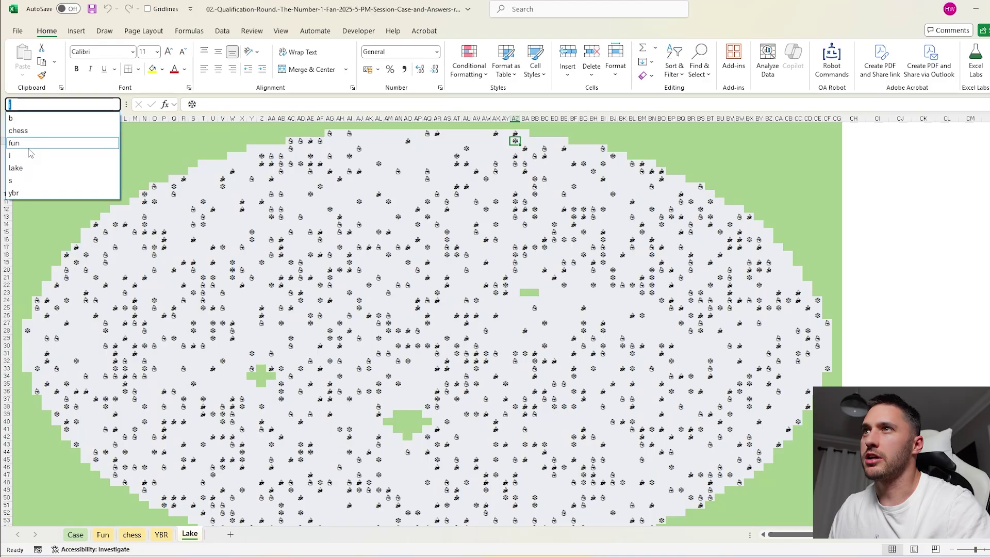
left_click(364, 157)
left_click(114, 104)
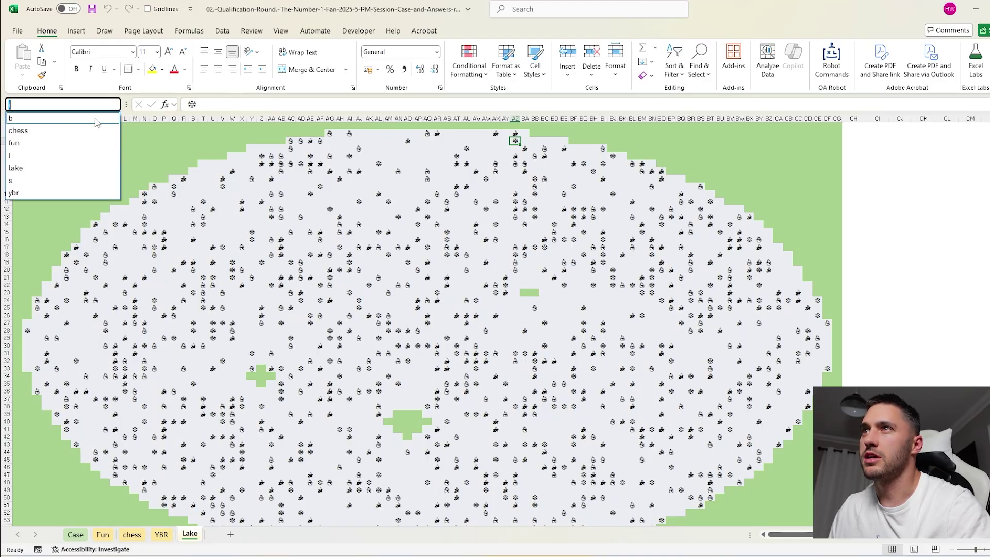
left_click(31, 181)
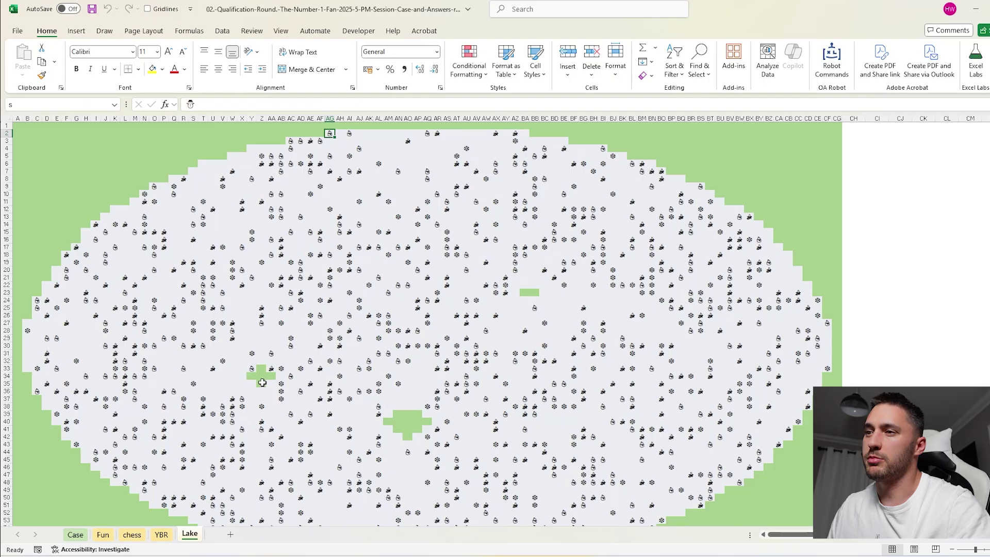
left_click(76, 535)
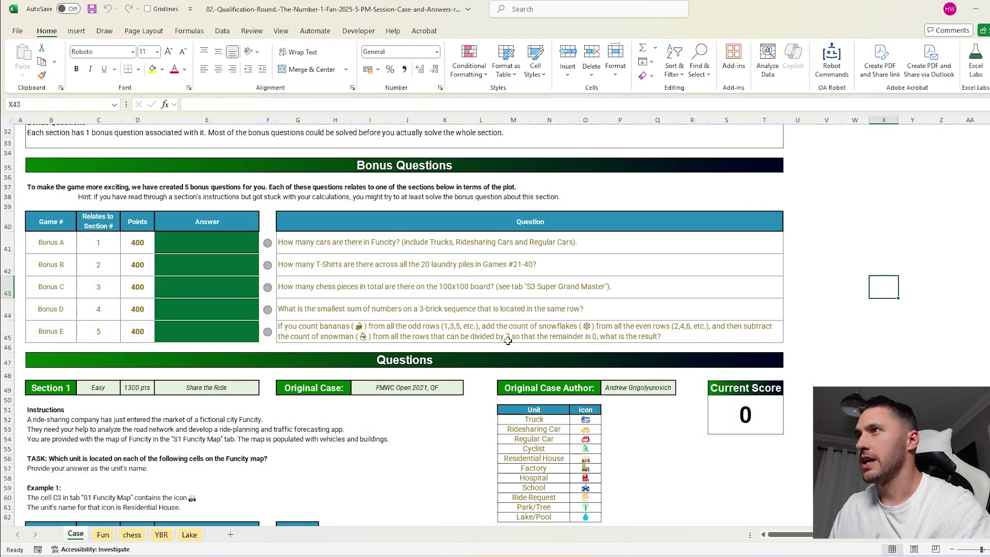
- Enter =SUM(COUNTIF(fun,O52:O54)) in E41, giving Bonus A the answer 412
left_click(203, 241)
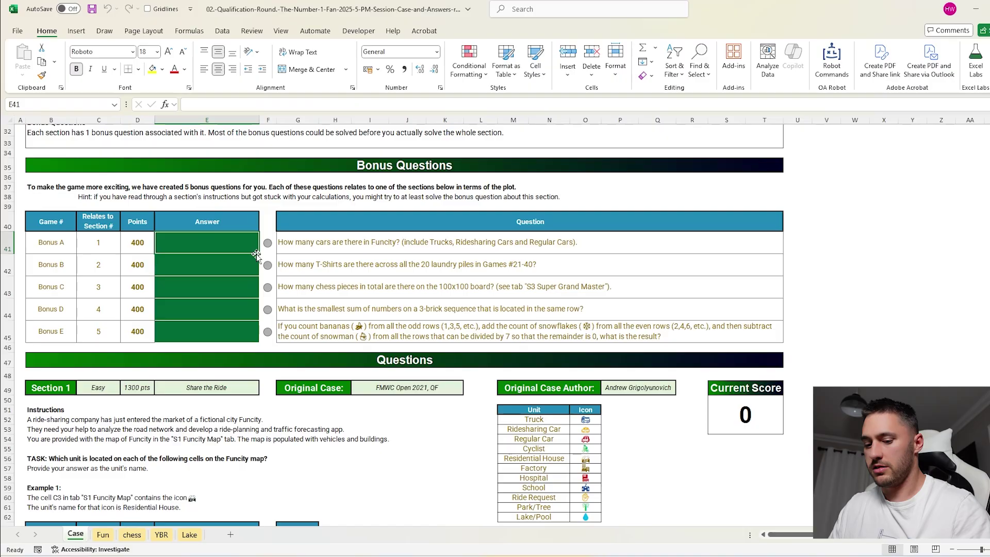
type("=SUM(")
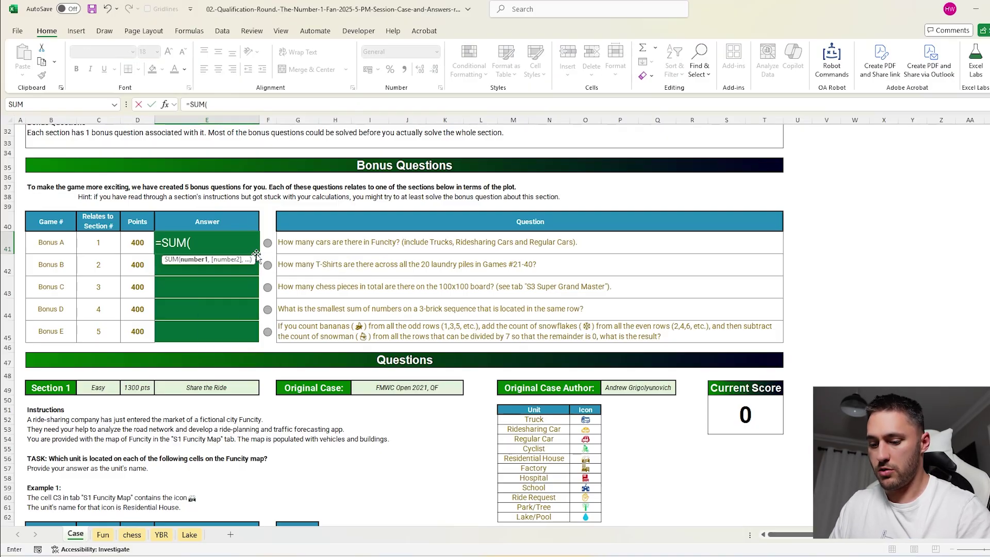
type("COUNTIF(")
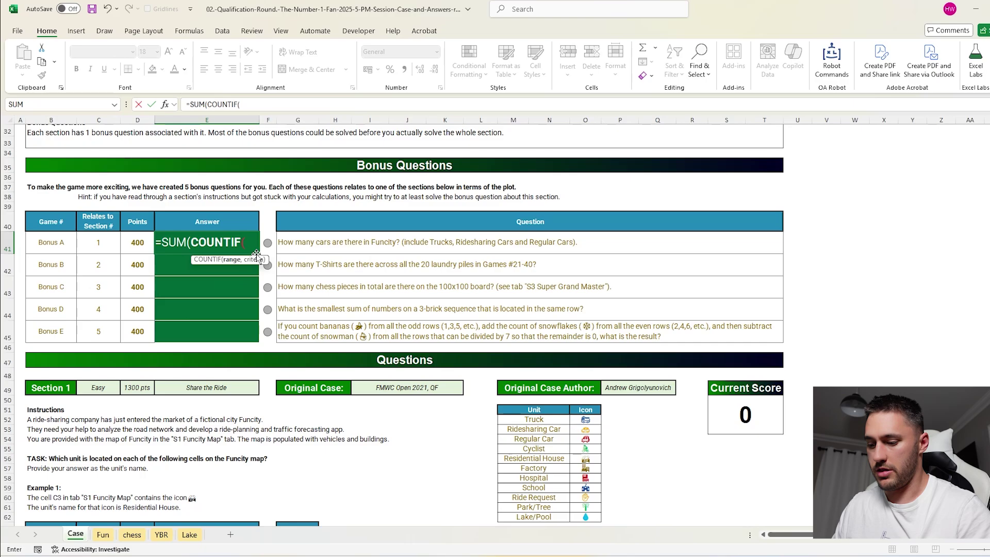
type("fun,")
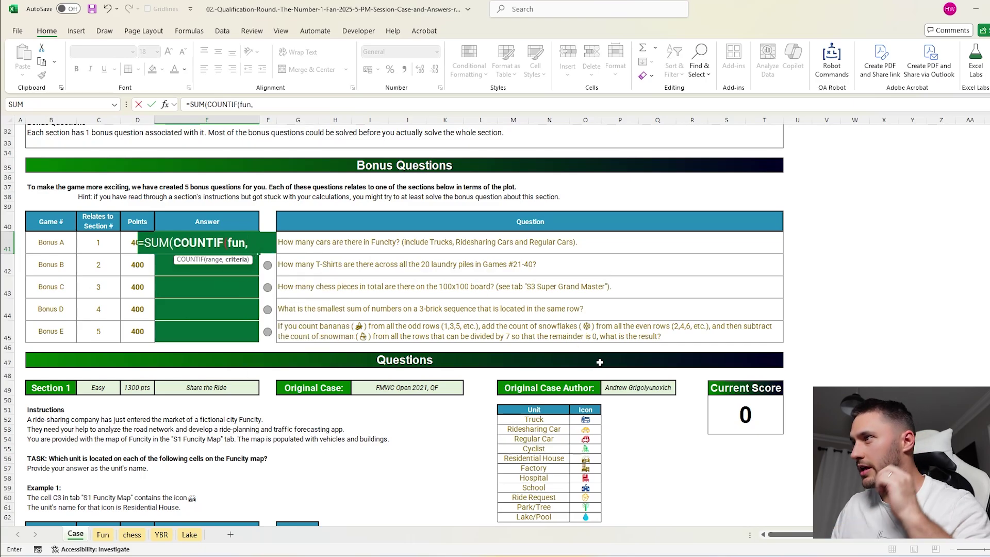
left_click_drag(587, 422, 589, 439)
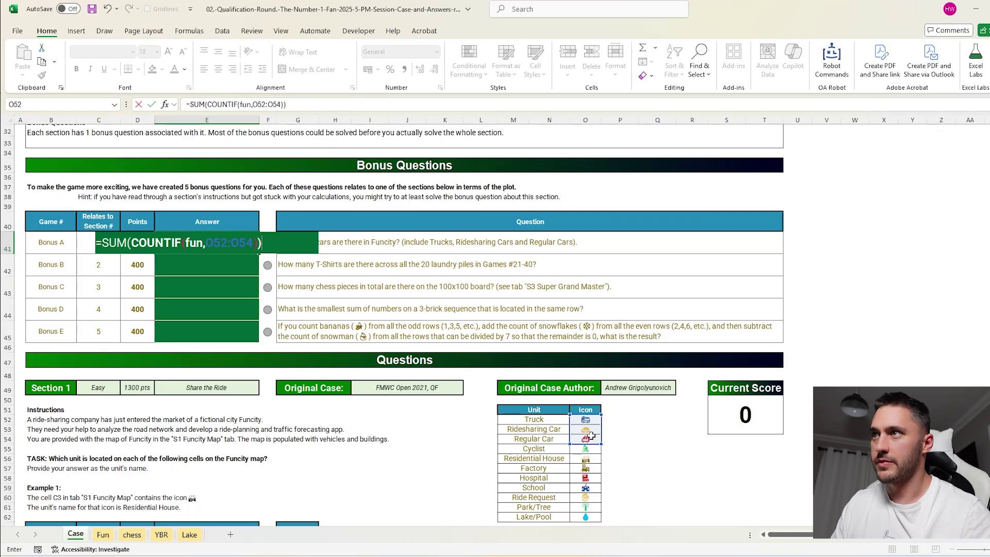
key("Return")
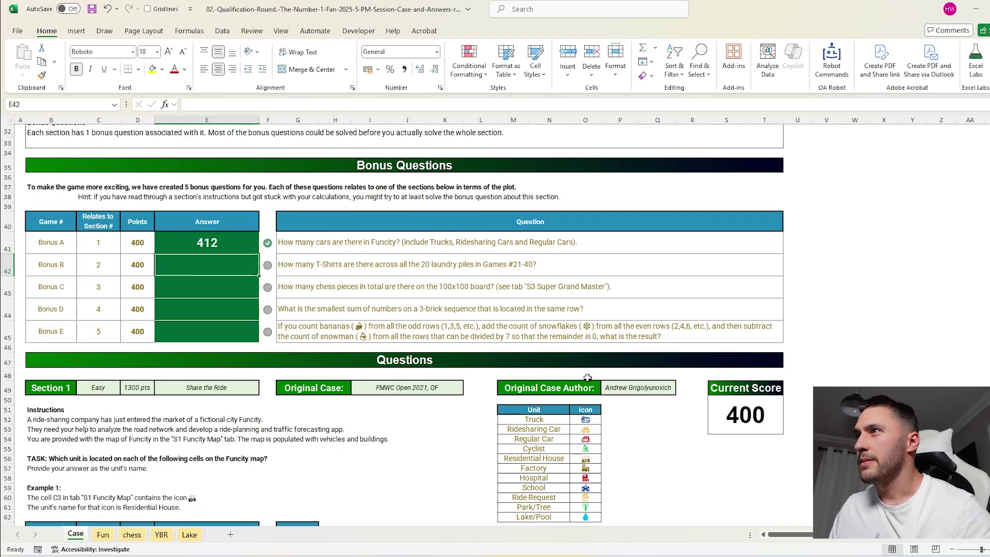
- Start E67's XLOOKUP with Ad_To_Contents(G67,fun) as the lookup value
scroll(587, 377, "down", 7)
scroll(403, 261, "down", 3)
scroll(227, 238, "up", 3)
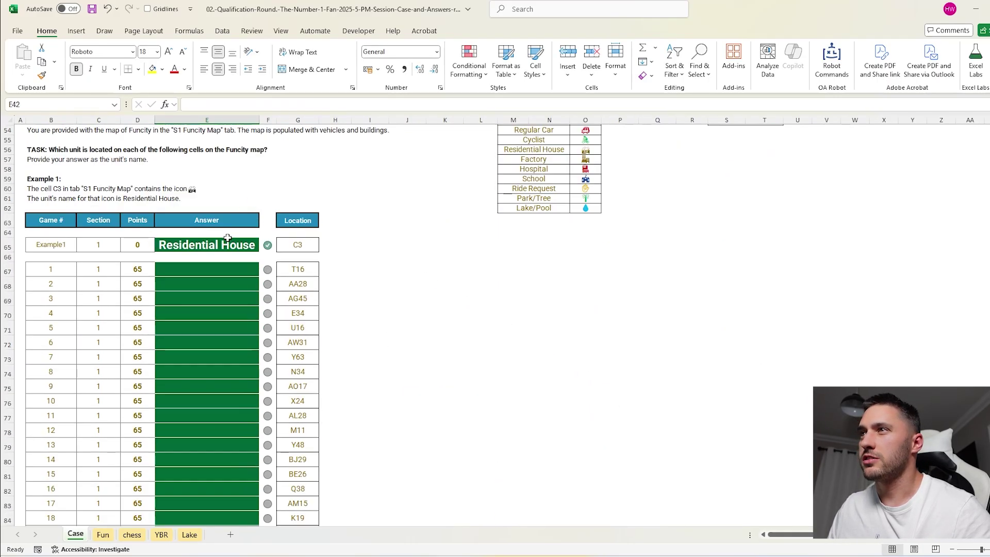
left_click(221, 271)
type("=XLOOKUP(")
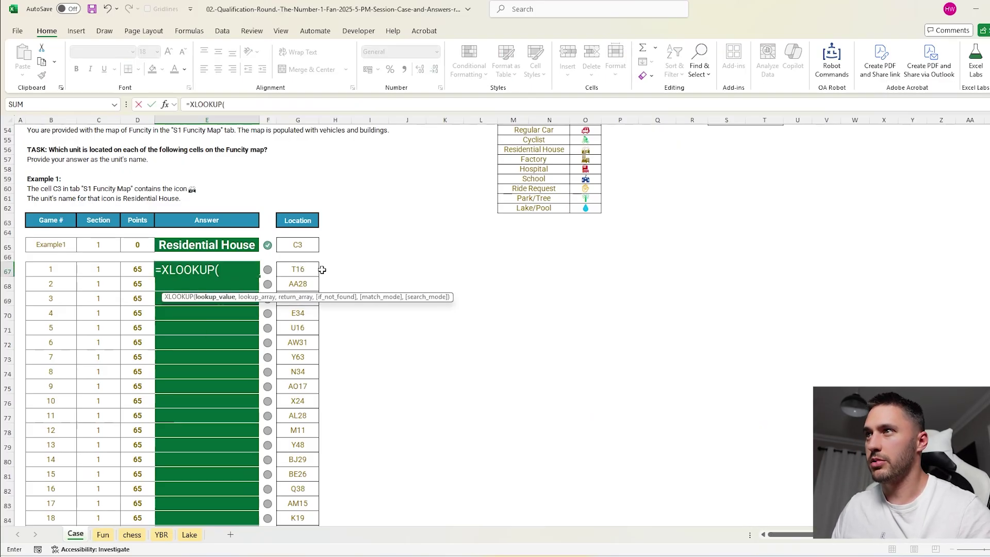
scroll(425, 287, "up", 1)
type("ad")
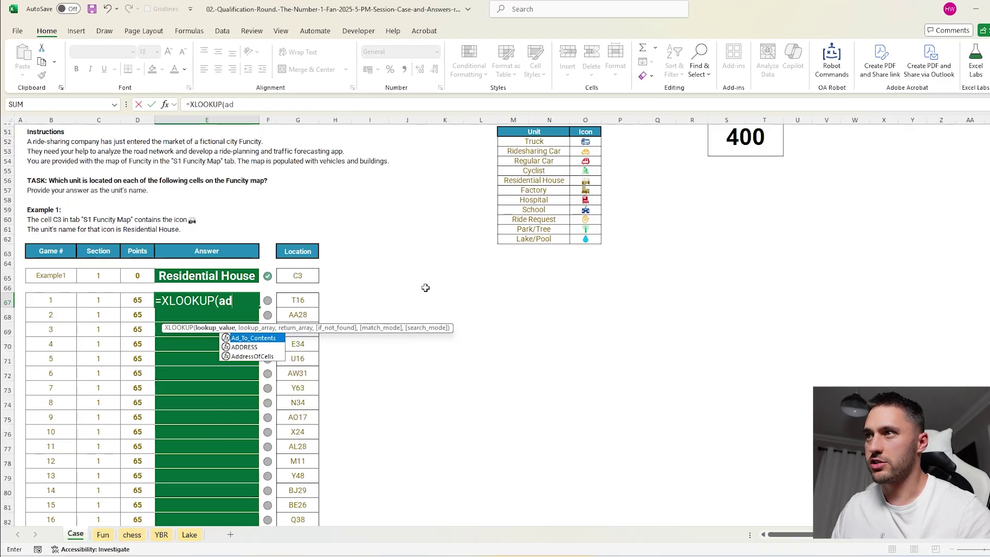
key("Tab")
left_click(311, 303)
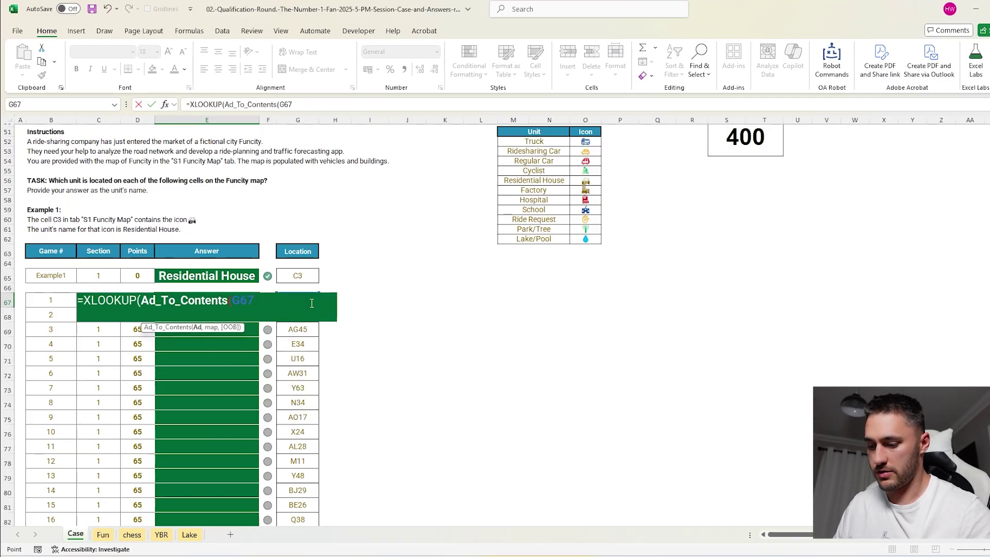
type(",fun),")
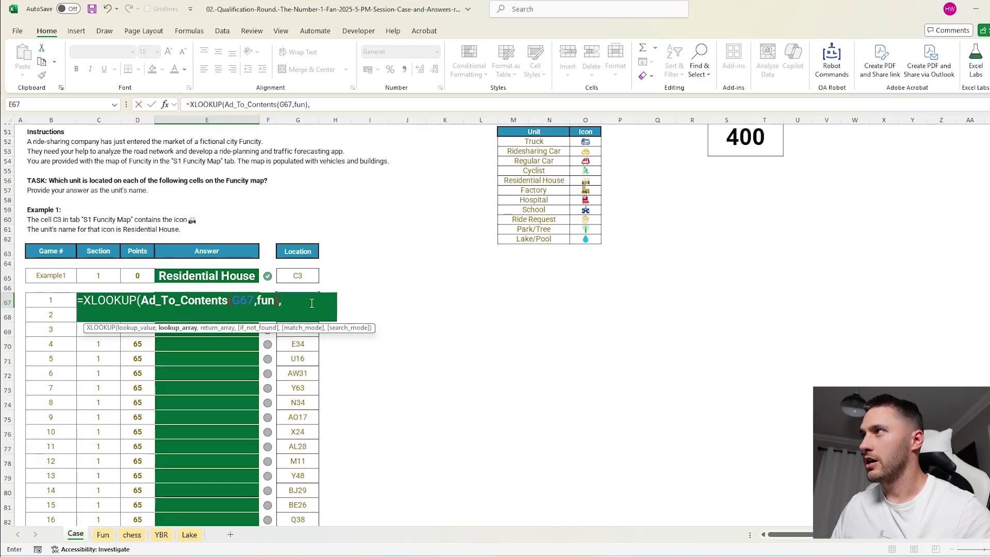
- Finish the lookup with icons $O$52:$O$62 as lookup range and $M$52:$M$62 unit names as return range
left_click_drag(579, 142, 585, 237)
key("F4")
type(",")
left_click_drag(537, 142, 513, 237)
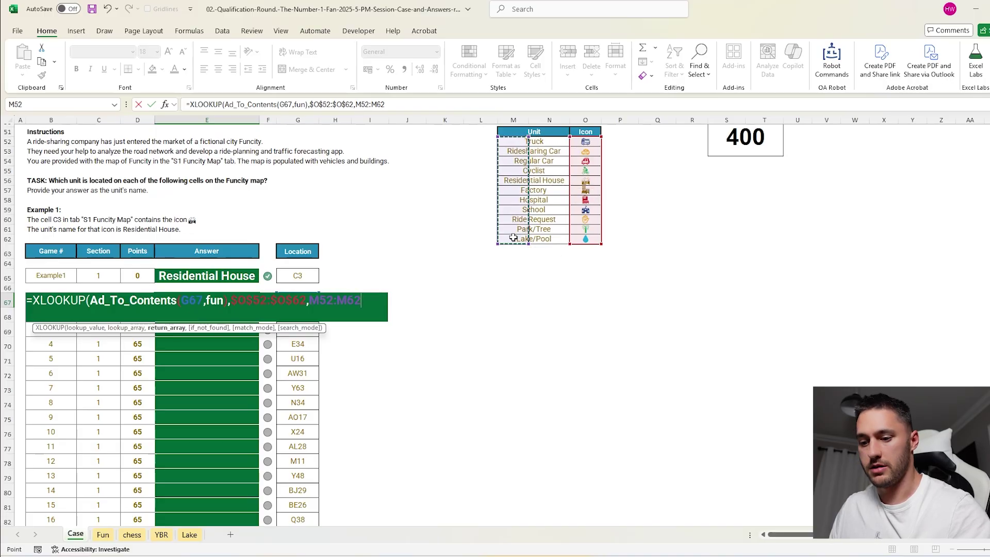
key("Return")
- Fill the E67 lookup formula down through all section 1 answers
left_click(206, 300)
double_click(259, 307)
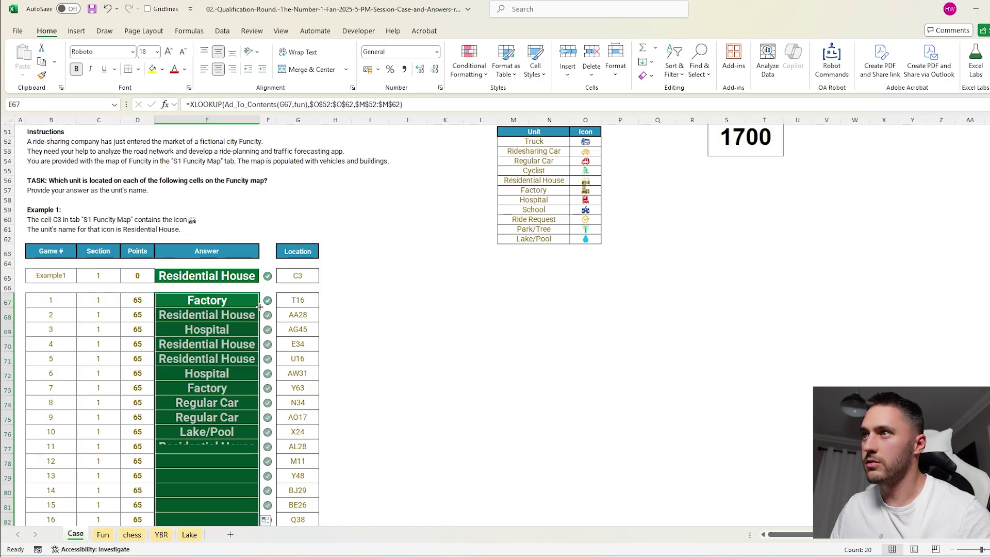
scroll(232, 361, "down", 12)
left_click(208, 407)
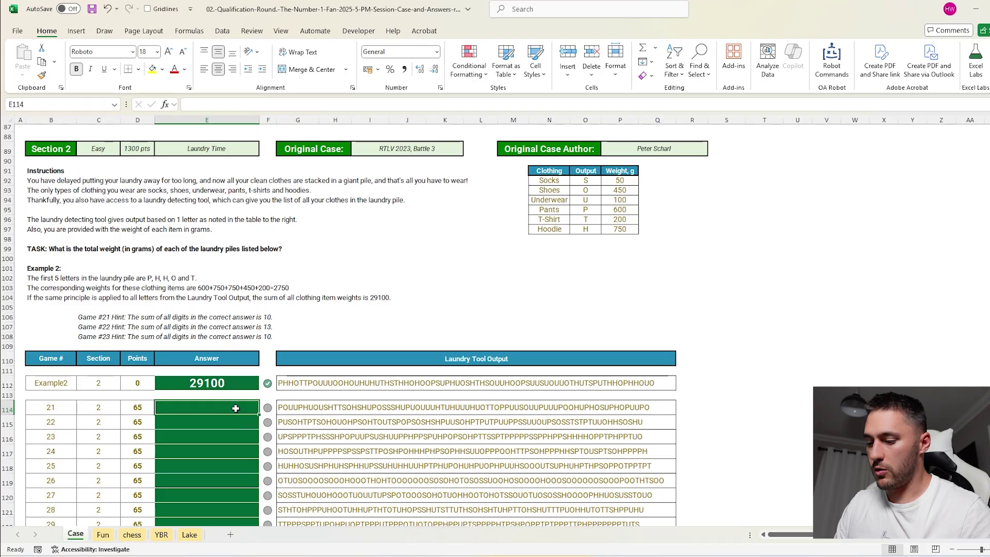
- Enter =SUM(XLOOKUP(SplitText(G114),$O$92:$O$97,$P$92:$P$97,0)) in E114 to total laundry weights
type("=SUM(XLOOKUP(SplitText(")
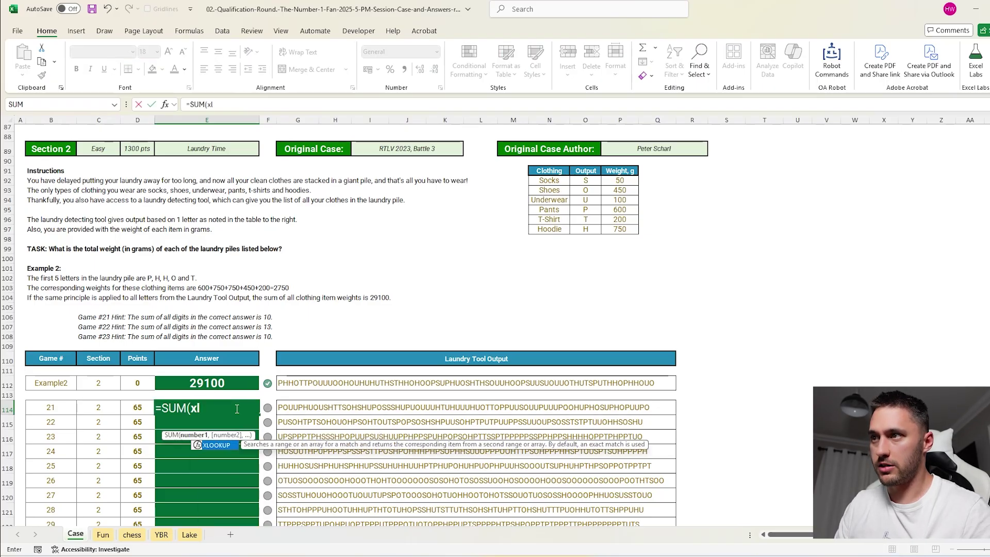
key("Right")
key("Right")
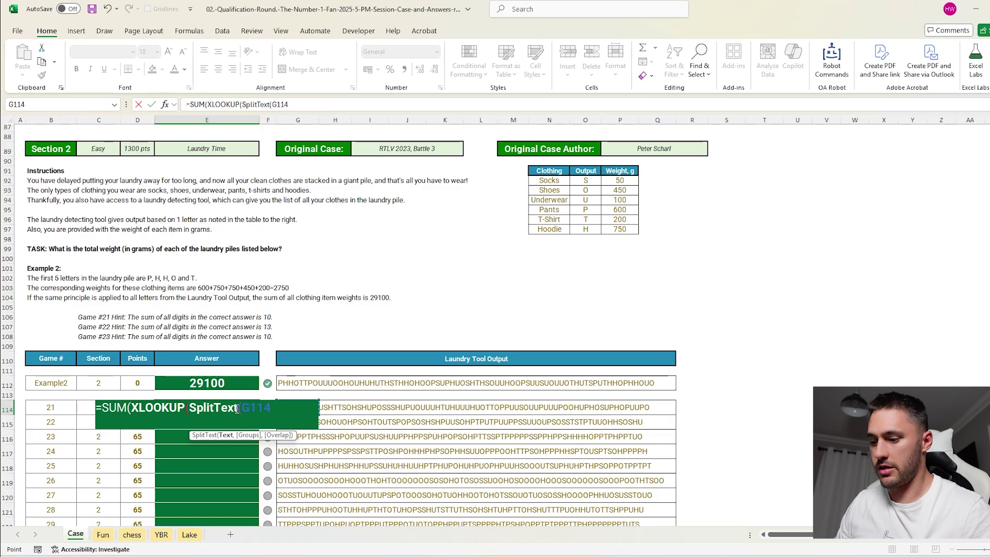
type("),")
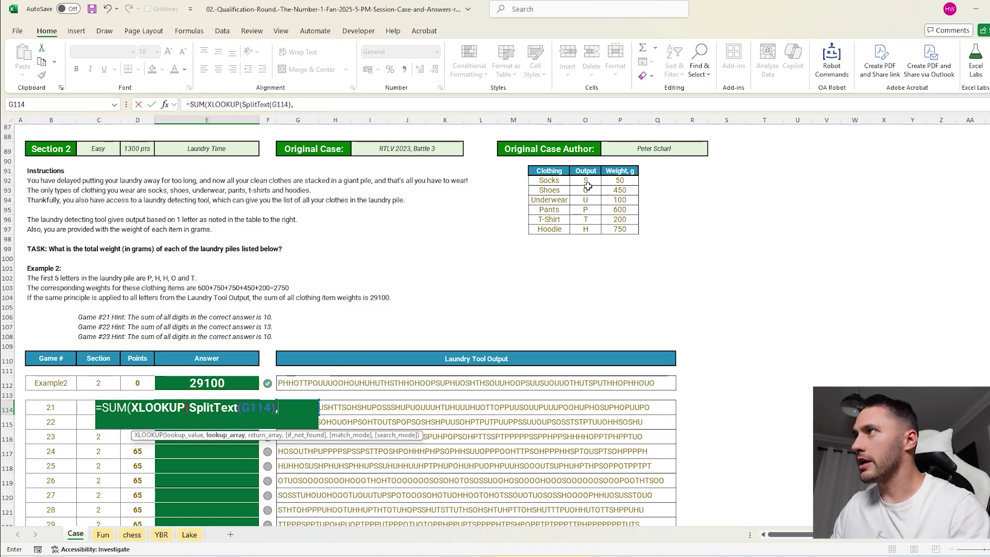
left_click_drag(588, 183, 585, 229)
key("F4")
type(",")
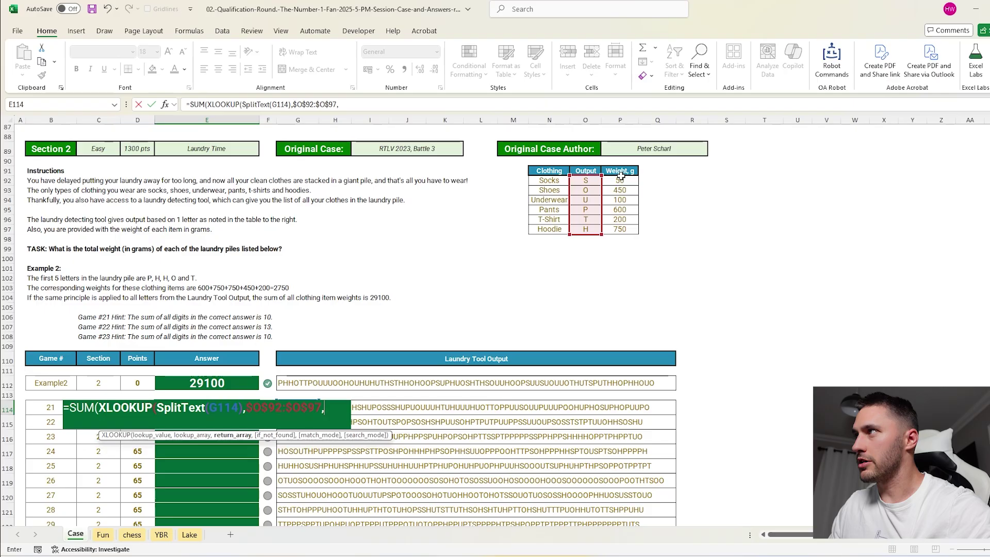
left_click_drag(620, 181, 621, 227)
key("F4")
type("))")
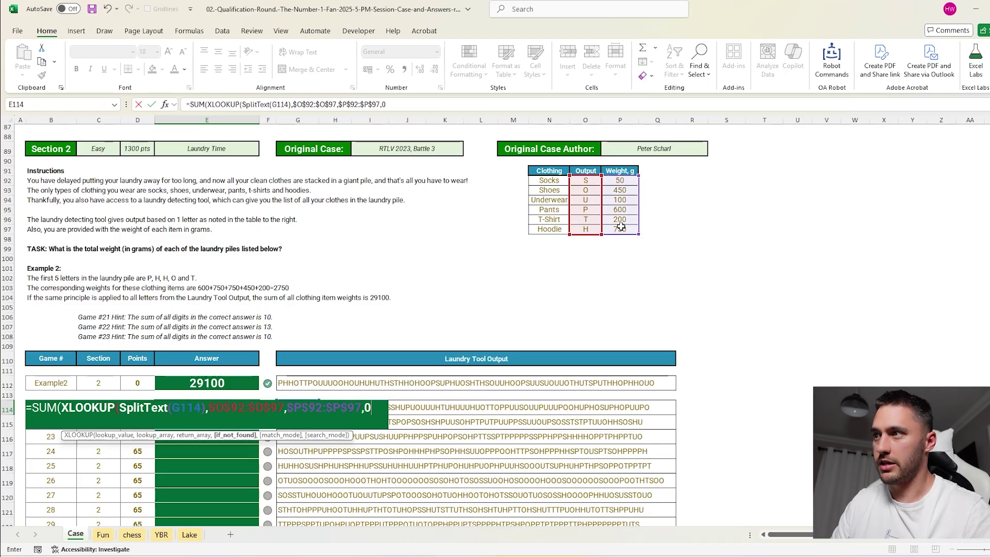
key("Return")
- Fill the E114 weight formula down the section 2 answers
scroll(529, 272, "down", 3)
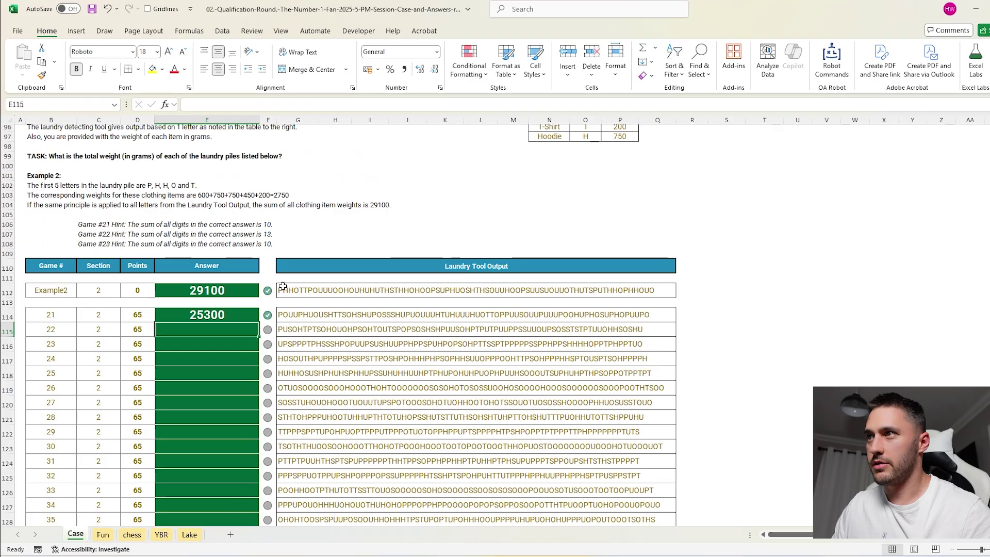
left_click(251, 315)
double_click(258, 322)
scroll(643, 269, "down", 2)
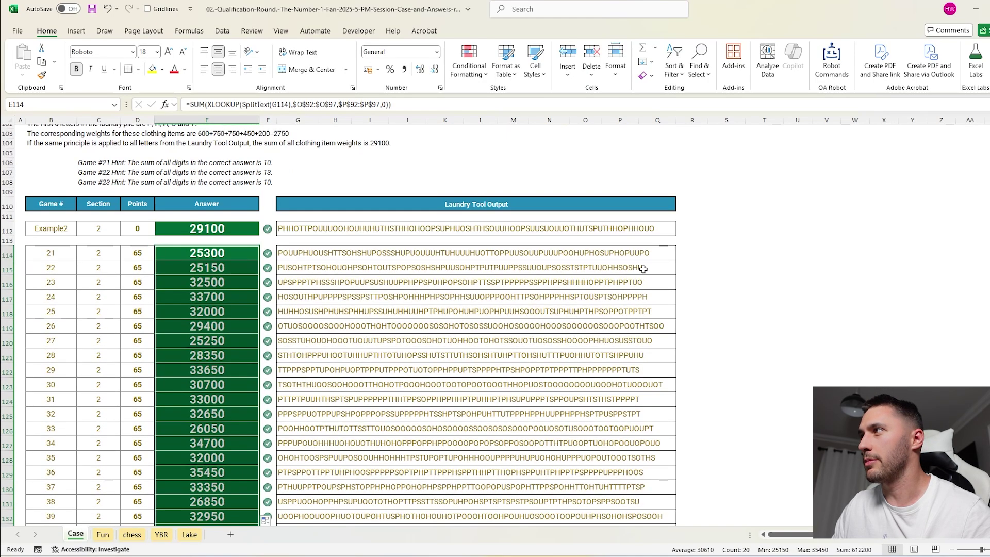
- Enter =CountOcc("T",G114) in R114 and fill it down to R133 for games 21–40
left_click(692, 253)
type("=co")
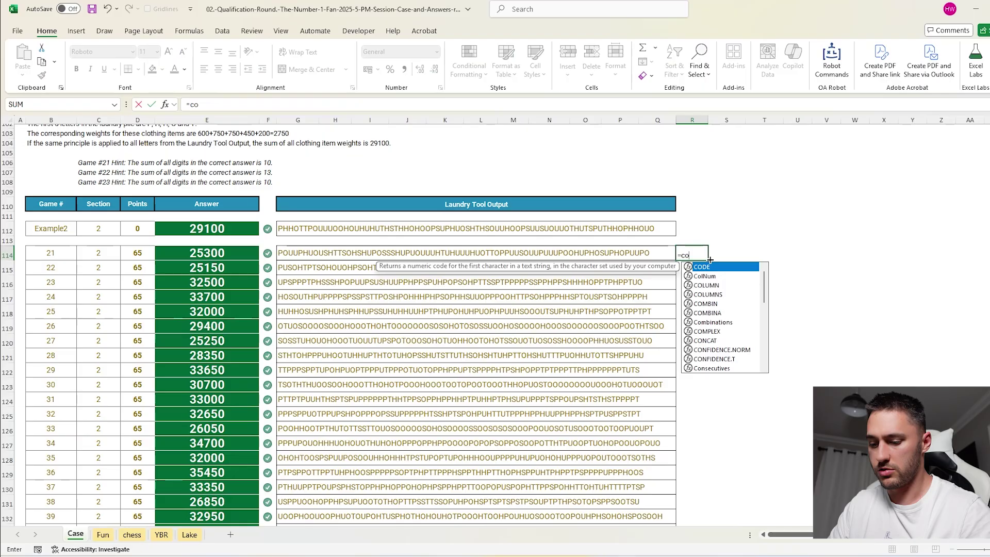
type("untocc")
key("Tab")
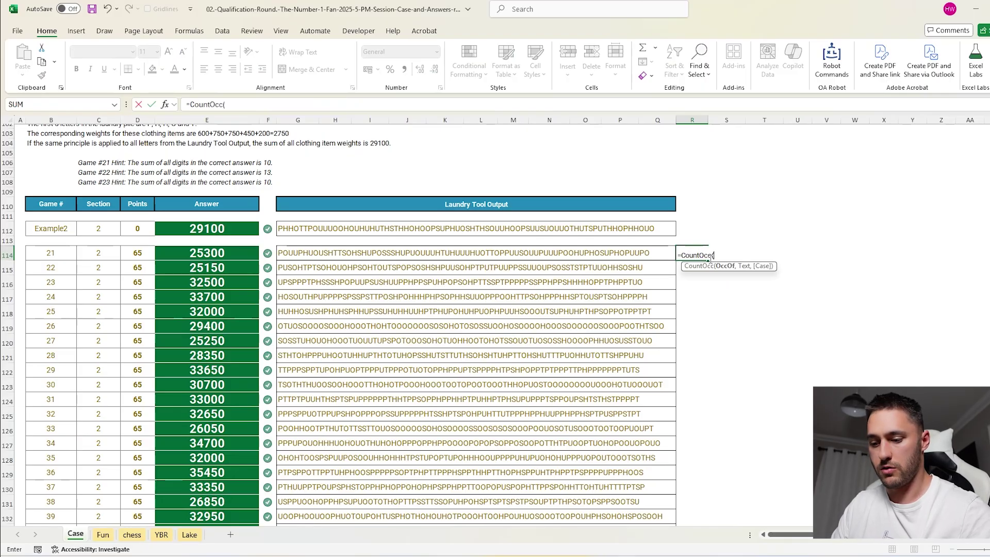
type("\"T\",")
left_click(290, 257)
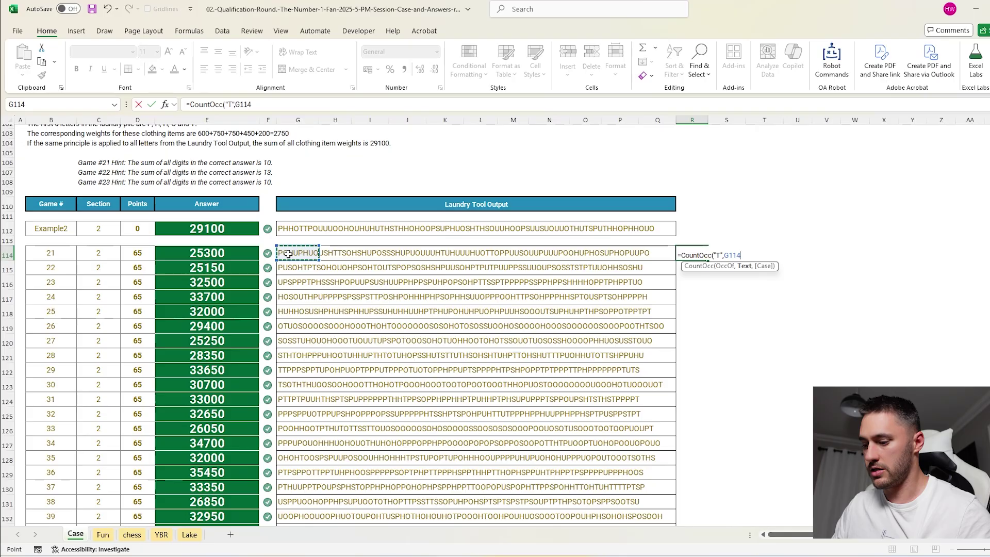
key("Return")
key("ctrl+End")
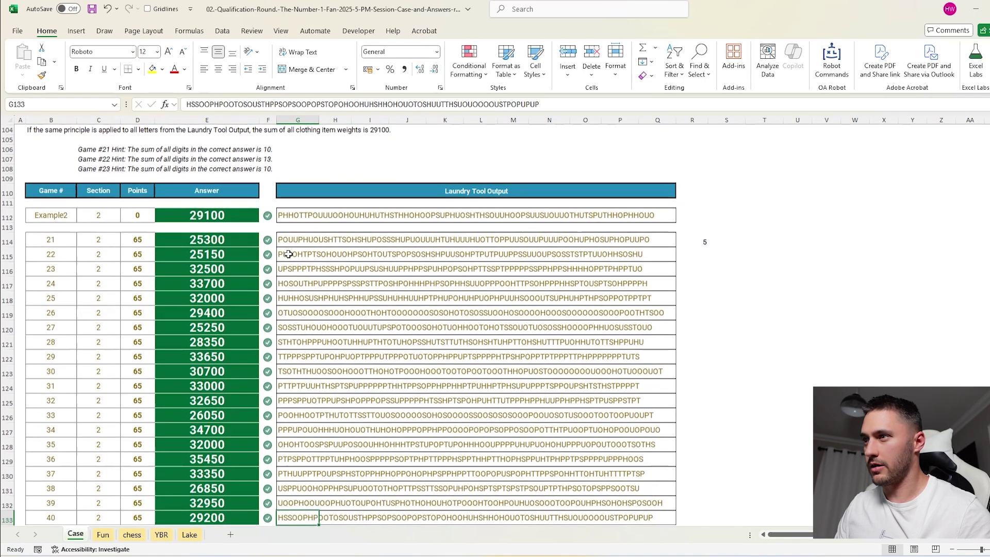
left_click(703, 516)
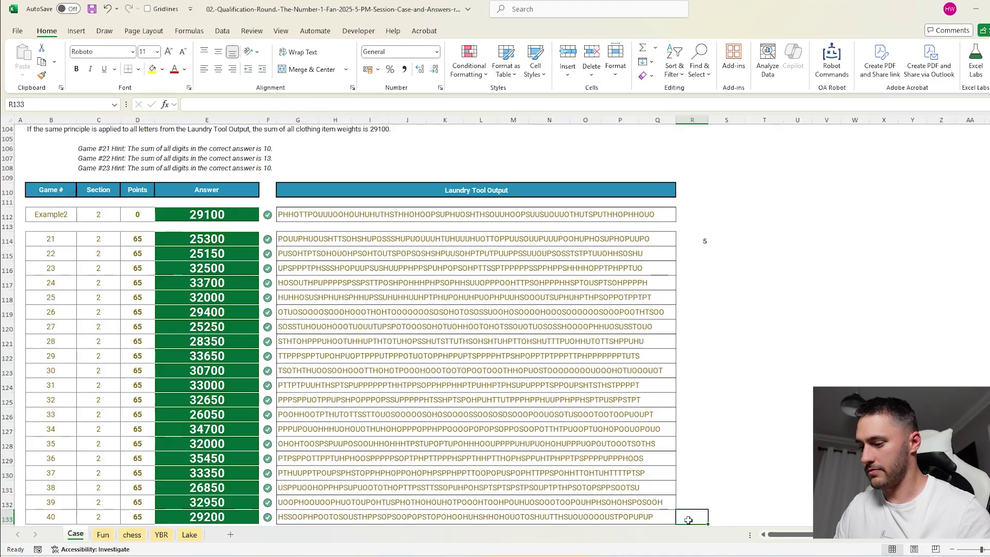
key("ctrl+shift+Up")
key("ctrl+d")
- Enter 194, the total T-shirt count, as the Bonus B answer
scroll(218, 353, "up", 20)
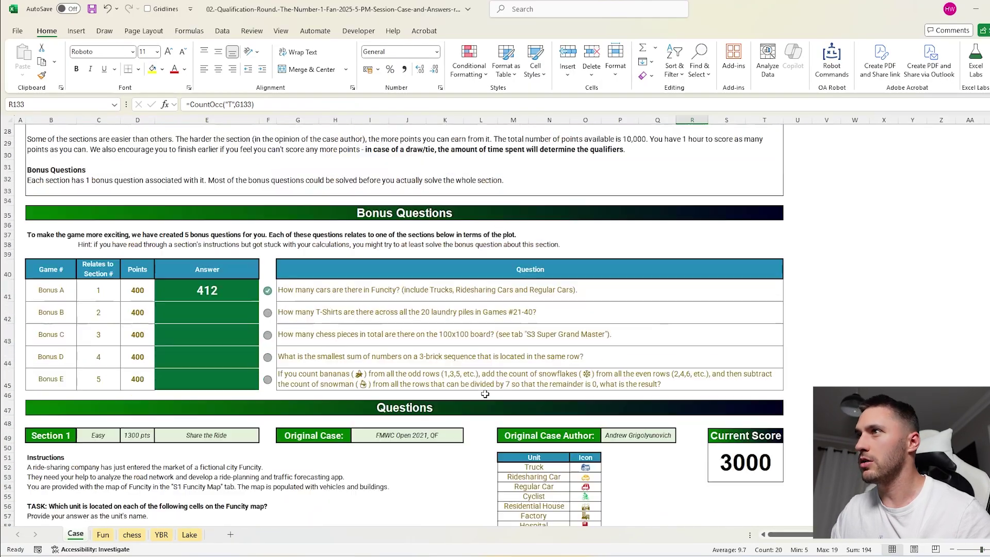
scroll(218, 352, "down", 8)
left_click(218, 352)
type("194")
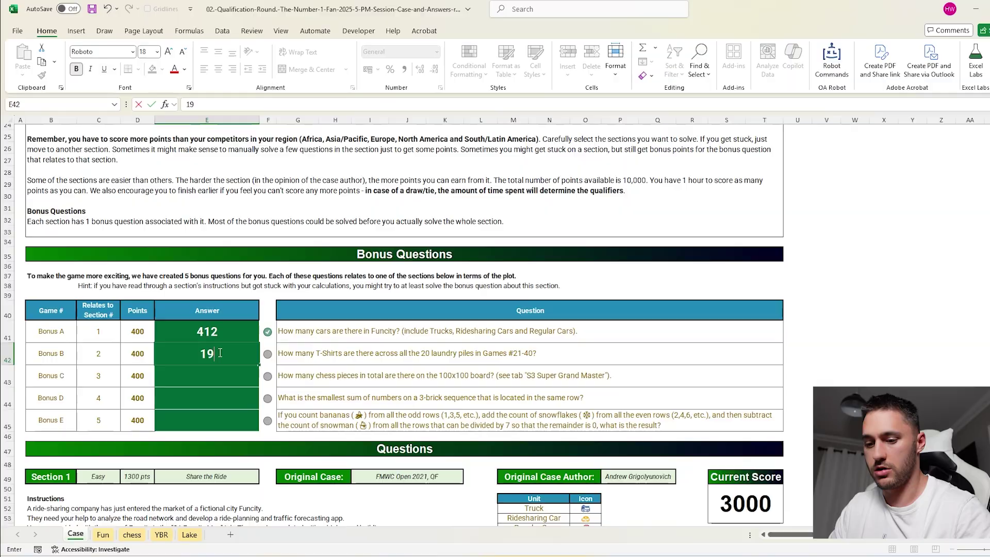
key("Return")
scroll(349, 287, "down", 4)
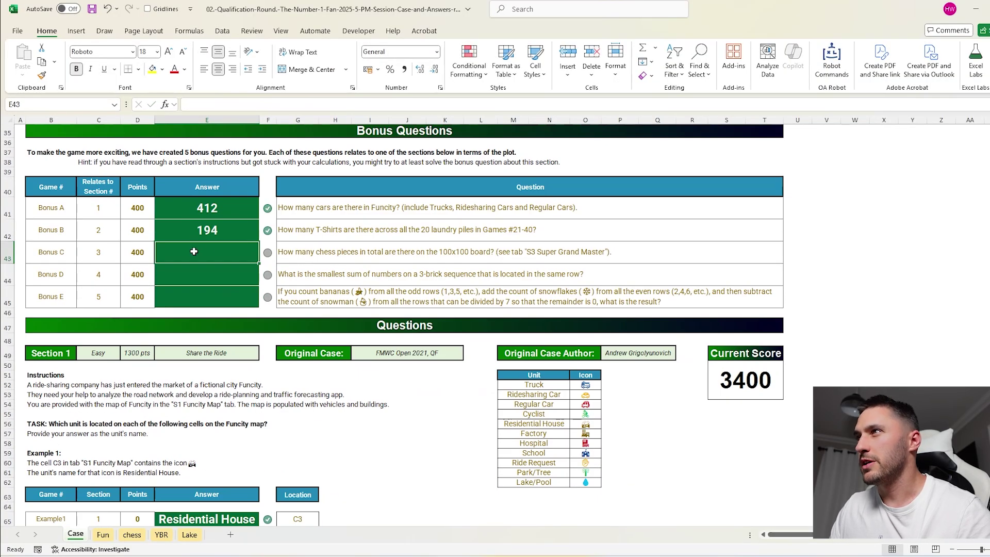
- Tally the chess pieces with =MostOf(chess) in W43 and enter the 4971 total in Bonus C
left_click(856, 252)
type("=")
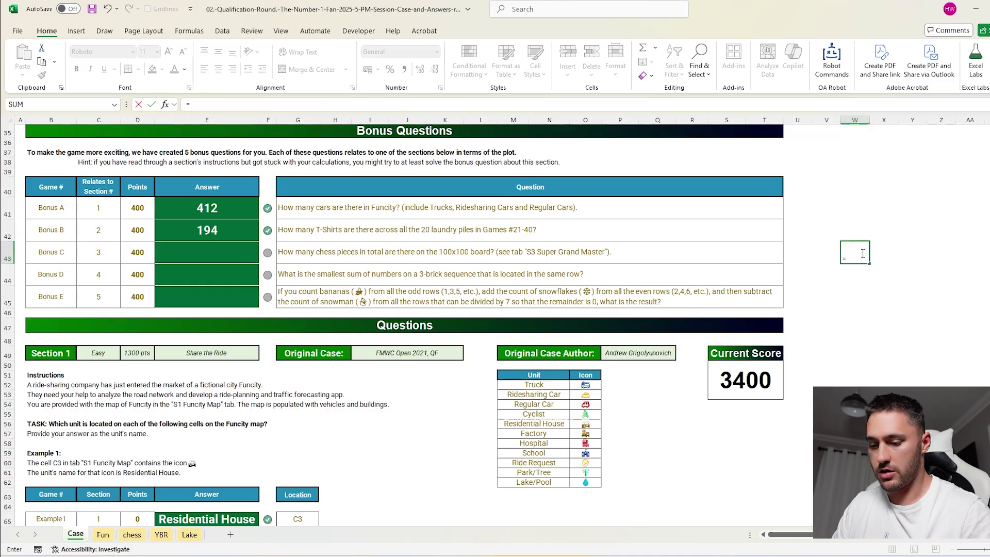
type("MostOf(chess")
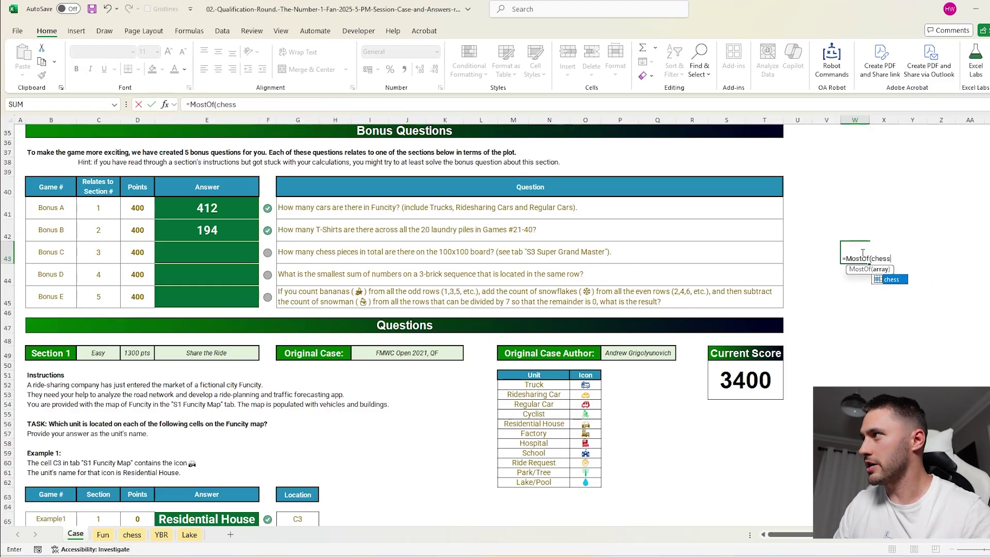
type("(")
key("shift+Return")
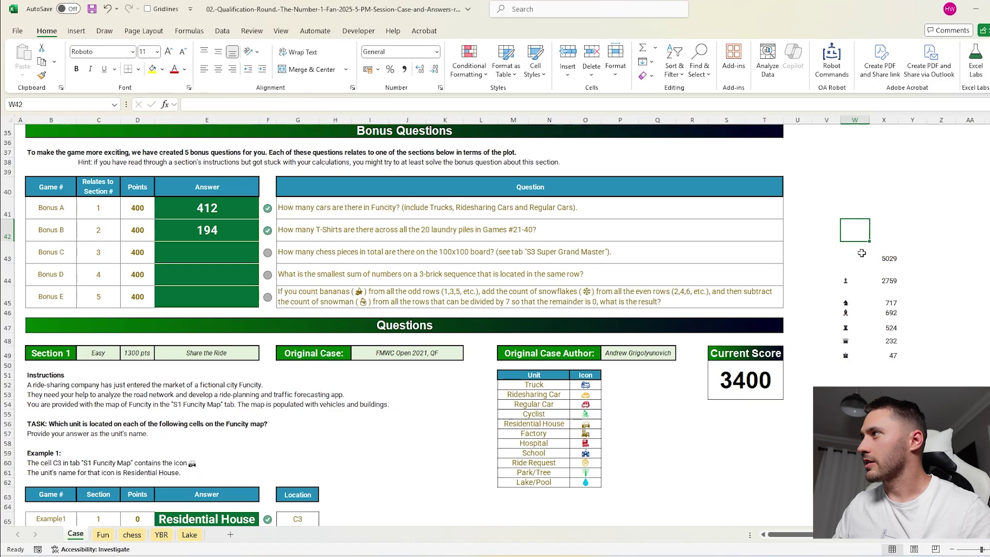
left_click_drag(883, 280, 886, 353)
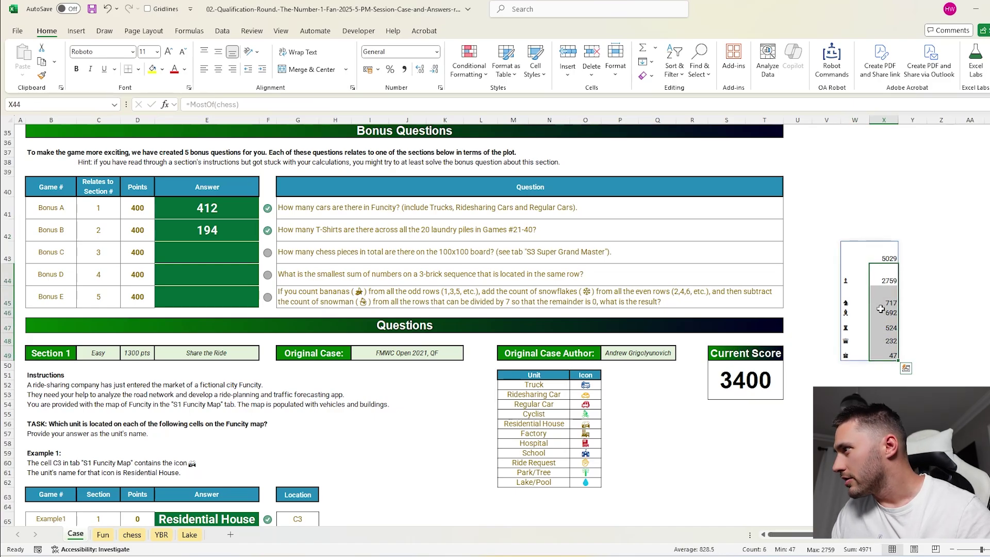
left_click(175, 250)
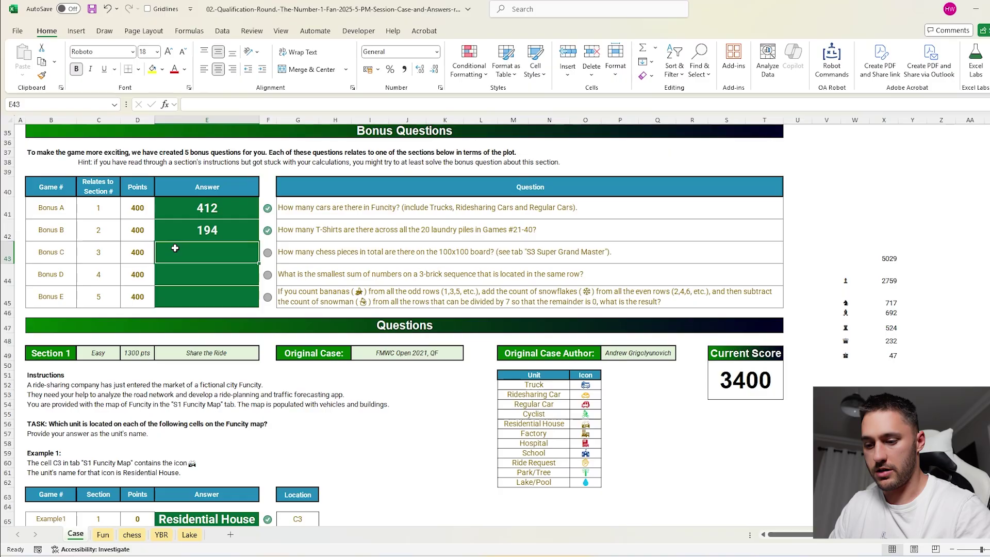
type("497")
key("Return")
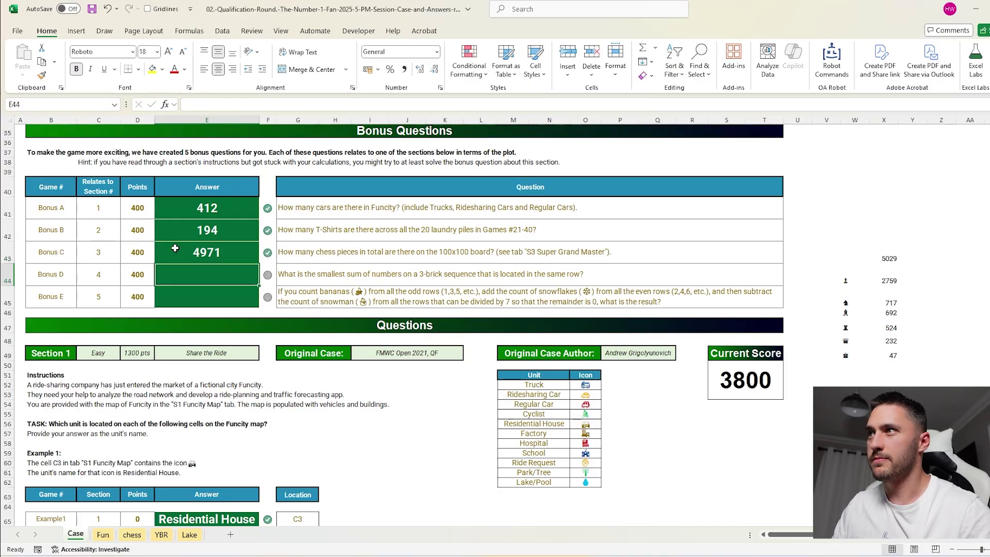
- Inspect game 41's From and To cells and select an empty cell beside Example3a
scroll(308, 359, "down", 20)
scroll(308, 359, "down", 15)
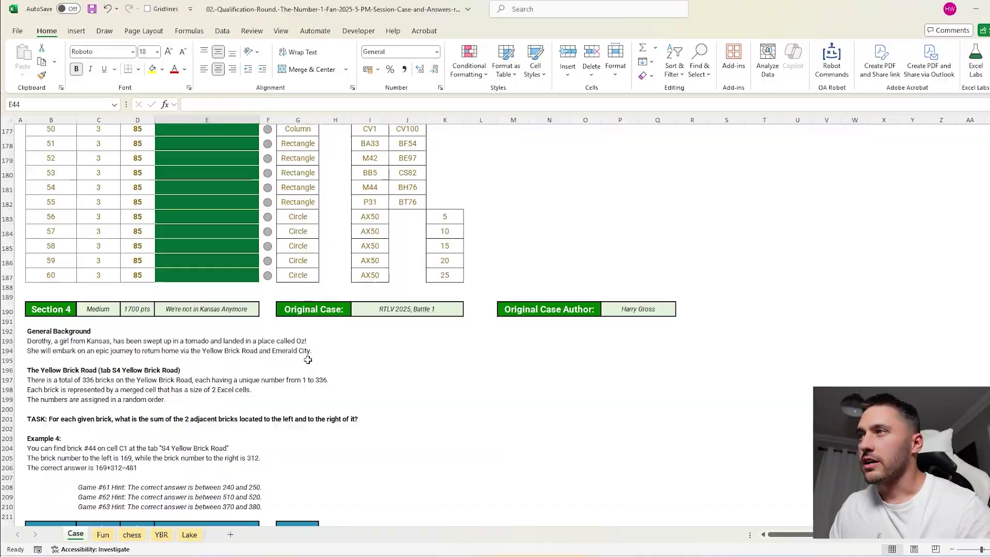
scroll(305, 356, "up", 7)
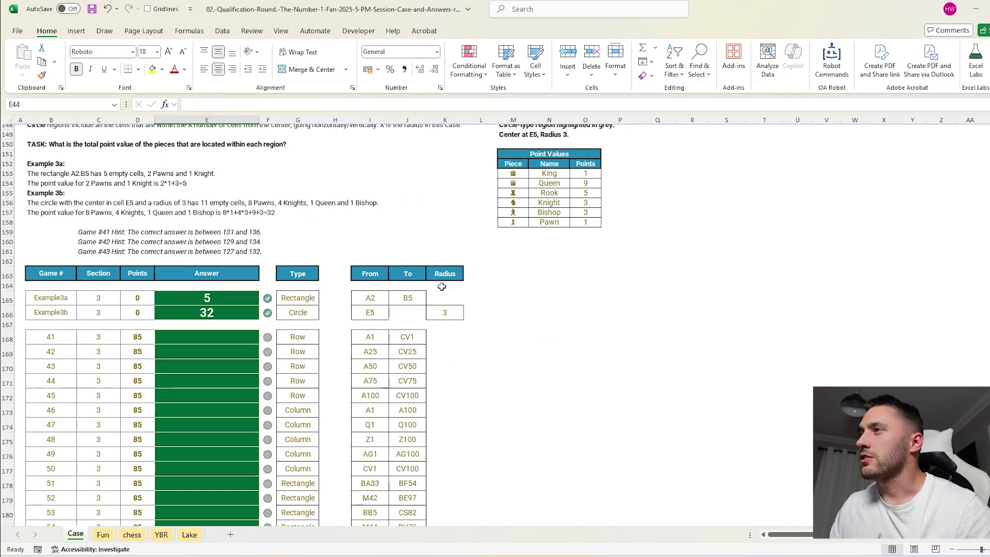
left_click(370, 337)
left_click(407, 337)
left_click(484, 298)
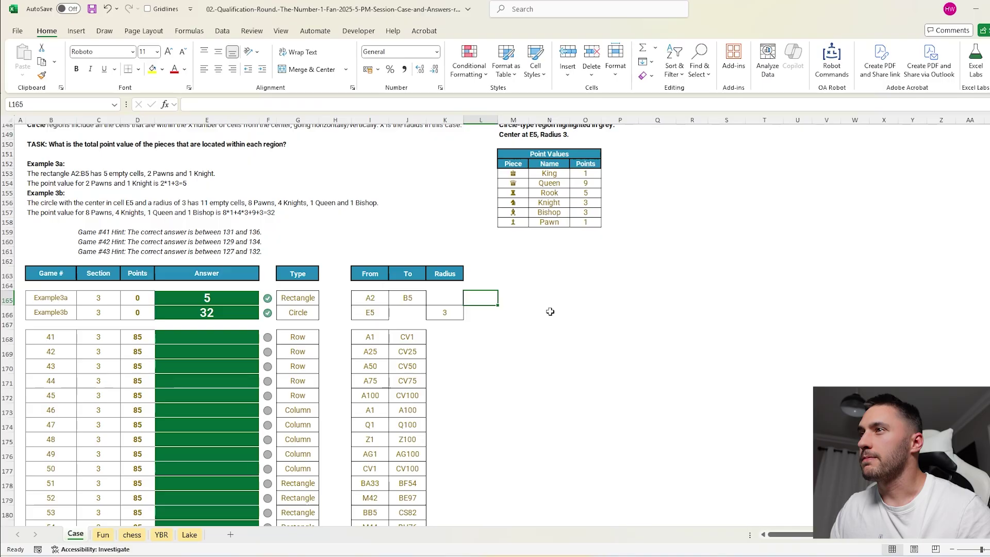
- Spill Example3a's rectangle pieces with Ad_To_Contents(A2,chess):Ad_To_Contents(B5,chess)
type("=Ad_To_Contents(")
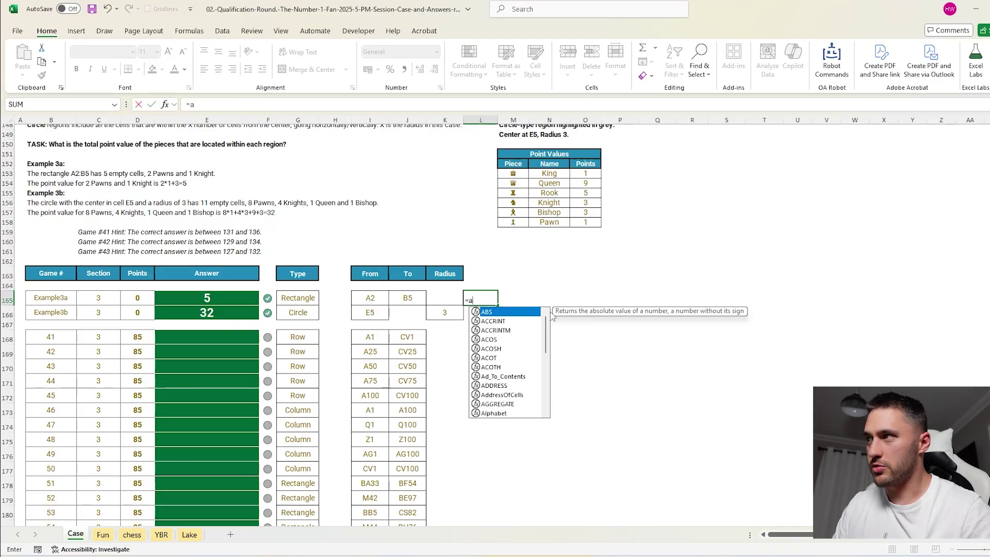
left_click(384, 299)
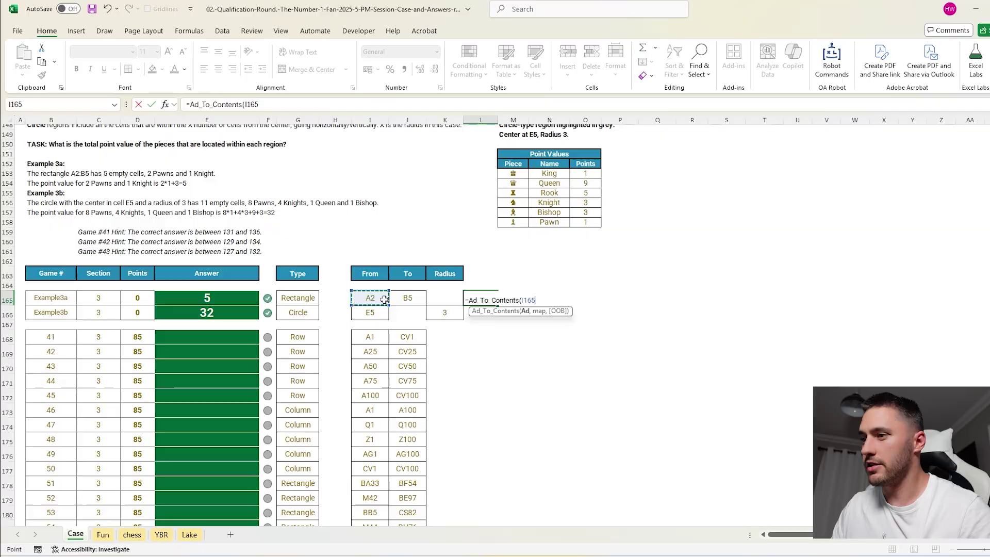
type(",chess")
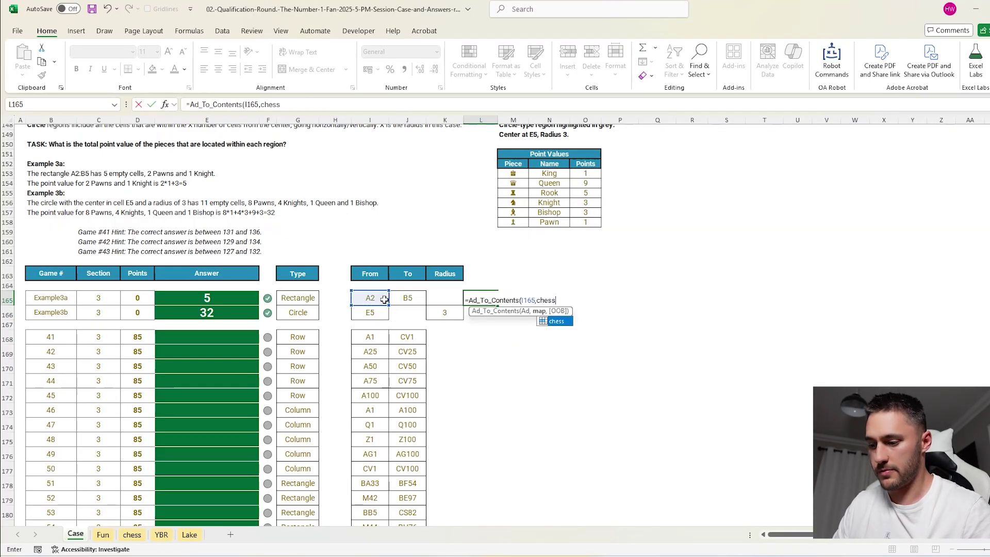
type("):Ad_To_Contents(")
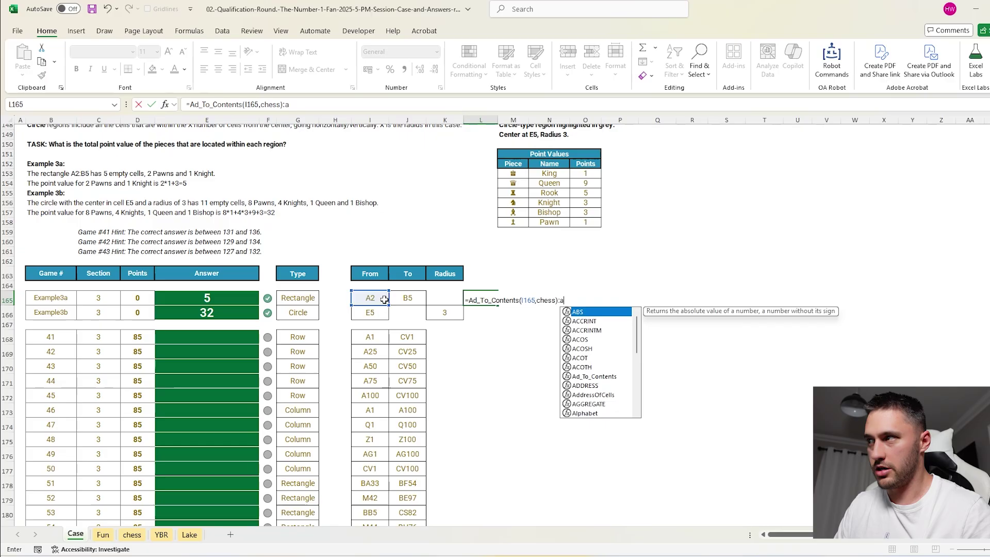
left_click(402, 298)
type(",chess)")
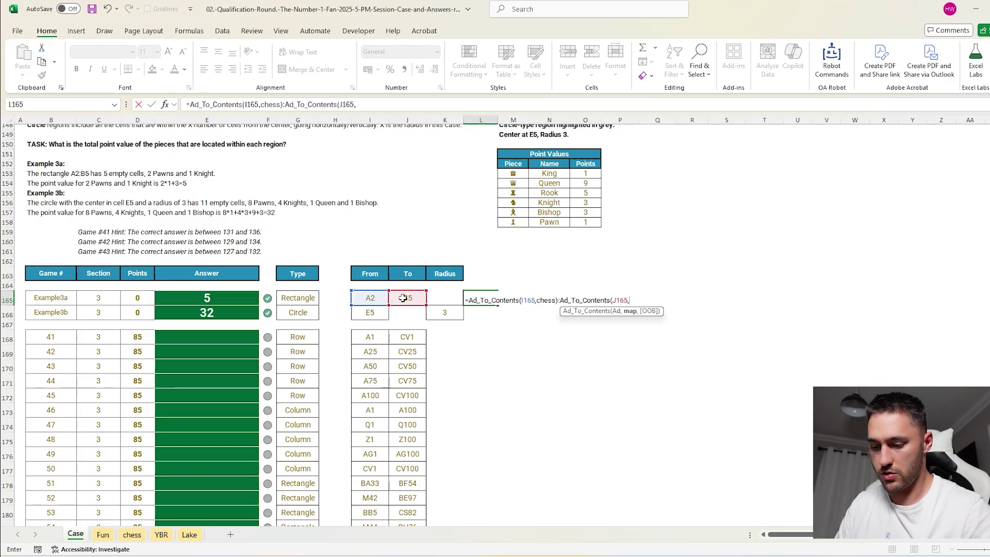
key("Return")
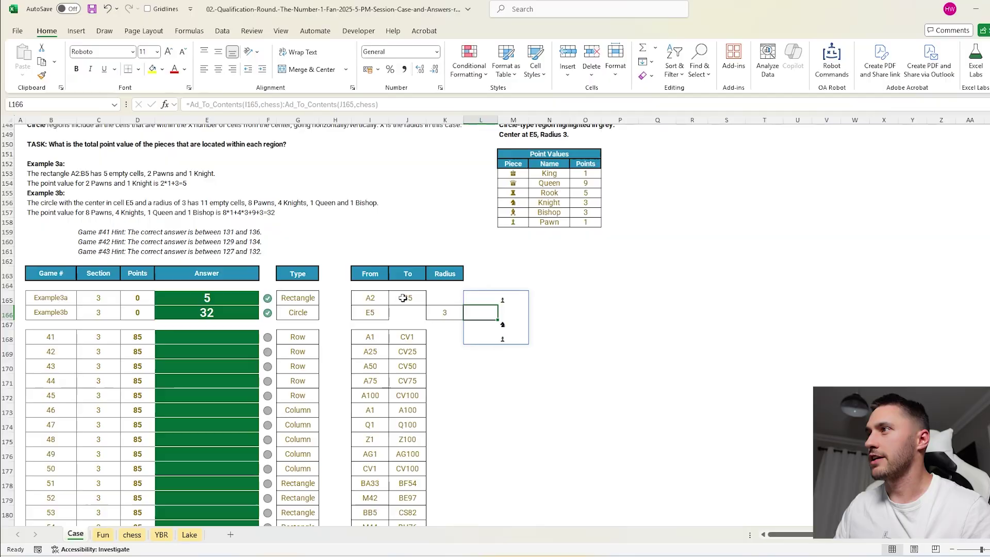
- Wrap the pieces in XLOOKUP mapping symbols $M$153:$M$158 to points $O$153:$O$158
left_click(471, 293)
left_click(189, 104)
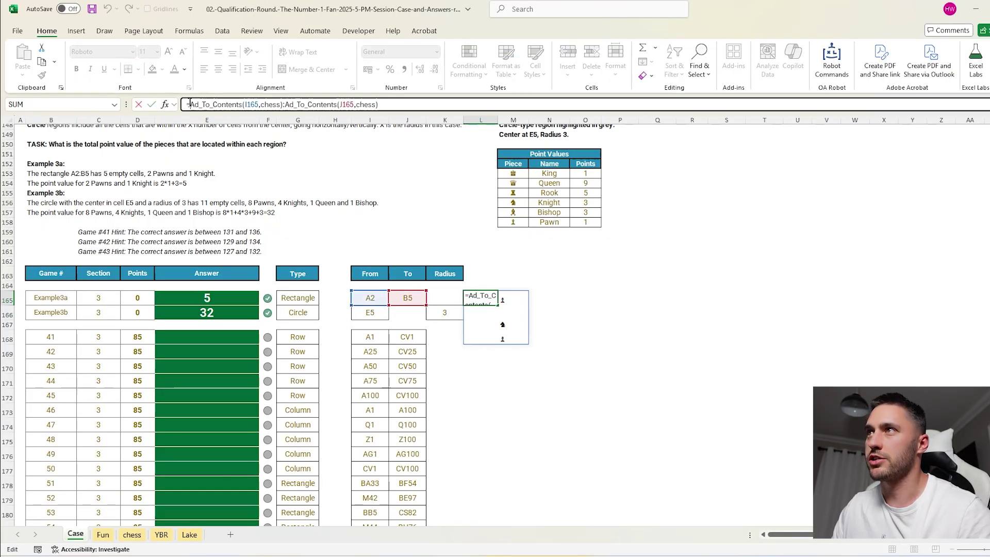
type("XLOOKUP(")
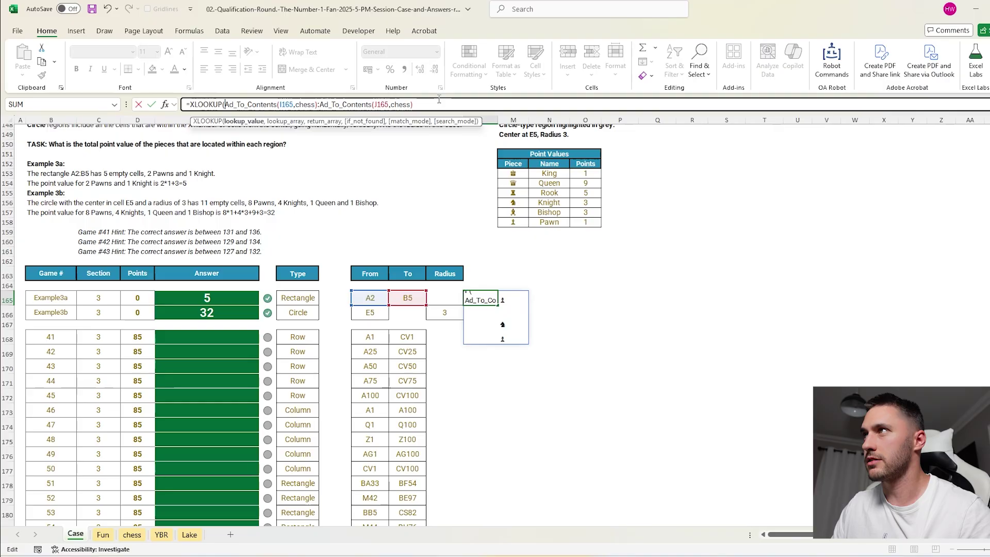
left_click(439, 102)
type(",")
left_click_drag(513, 173, 517, 228)
key("F4")
type(",")
left_click_drag(585, 174, 583, 220)
key("F4")
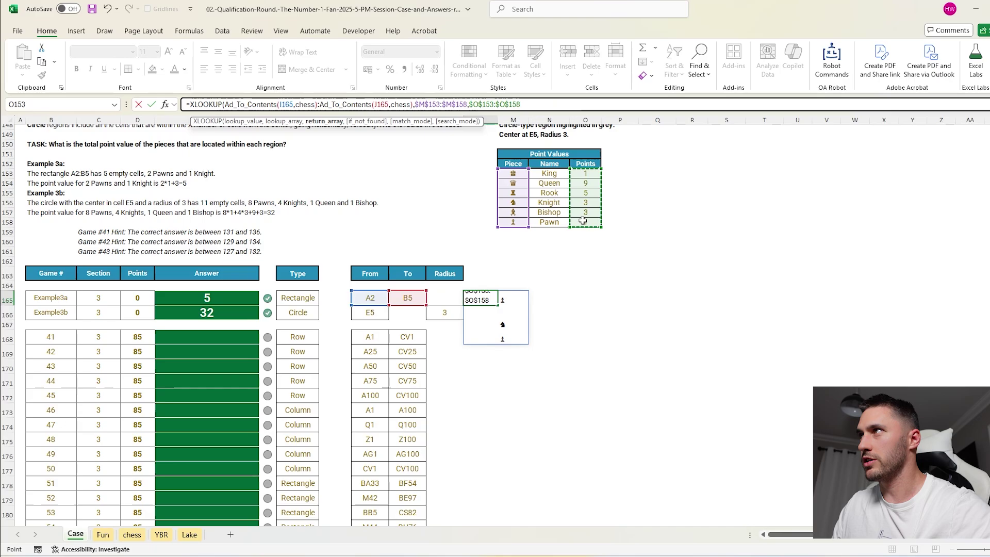
type(",0)")
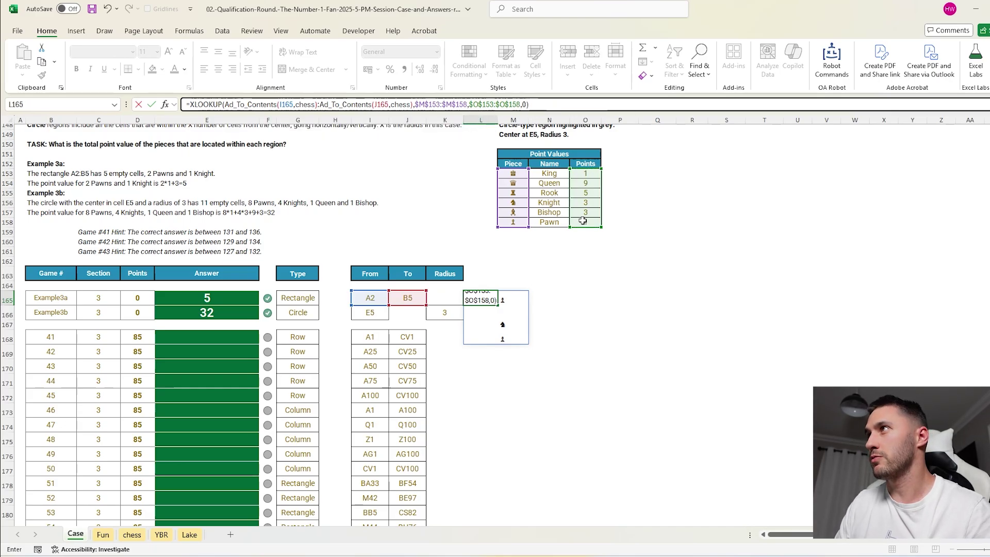
key("Return")
- Wrap the piece-to-points lookup in SUM to total Example3a's point value
scroll(531, 268, "down", 2)
left_click(494, 238)
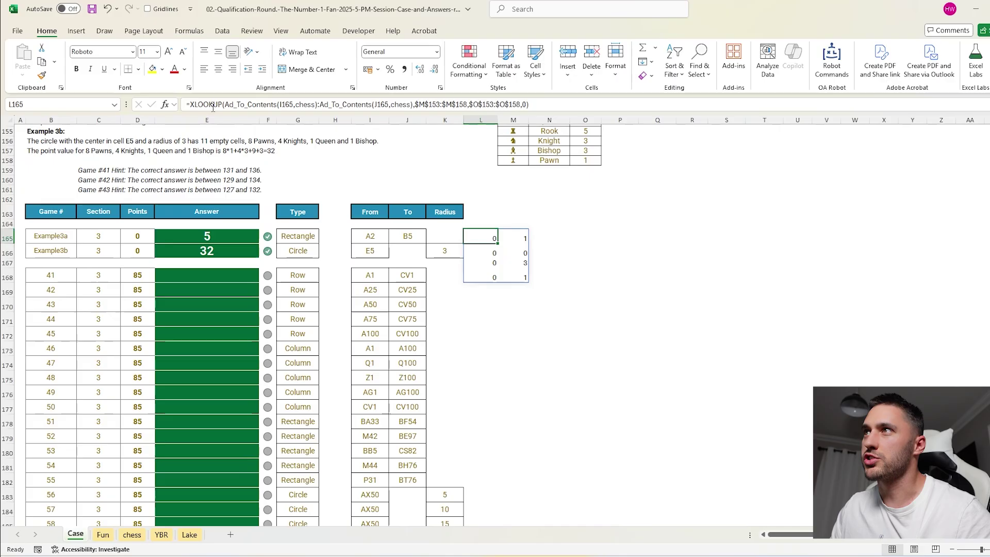
left_click(195, 104)
type("SUM(")
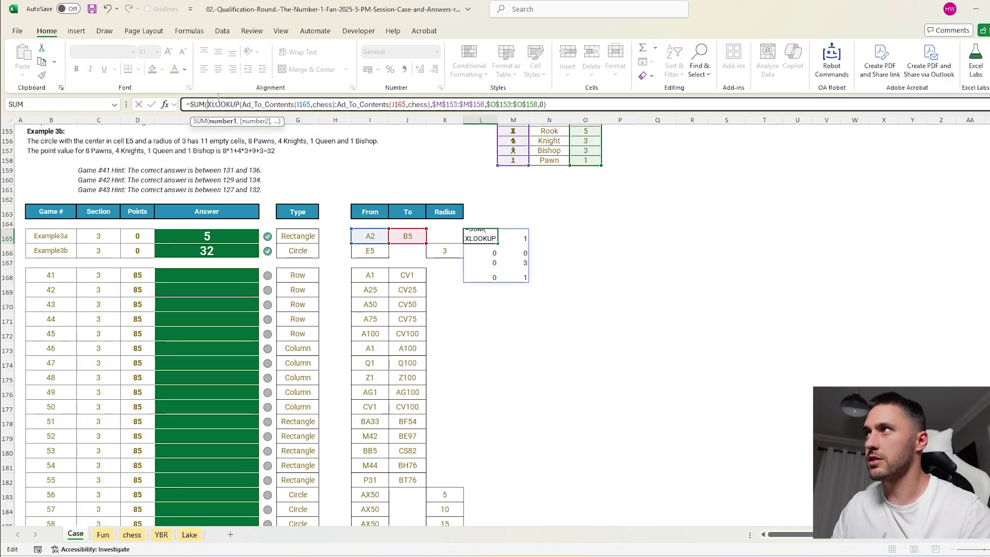
type(")")
key("Return")
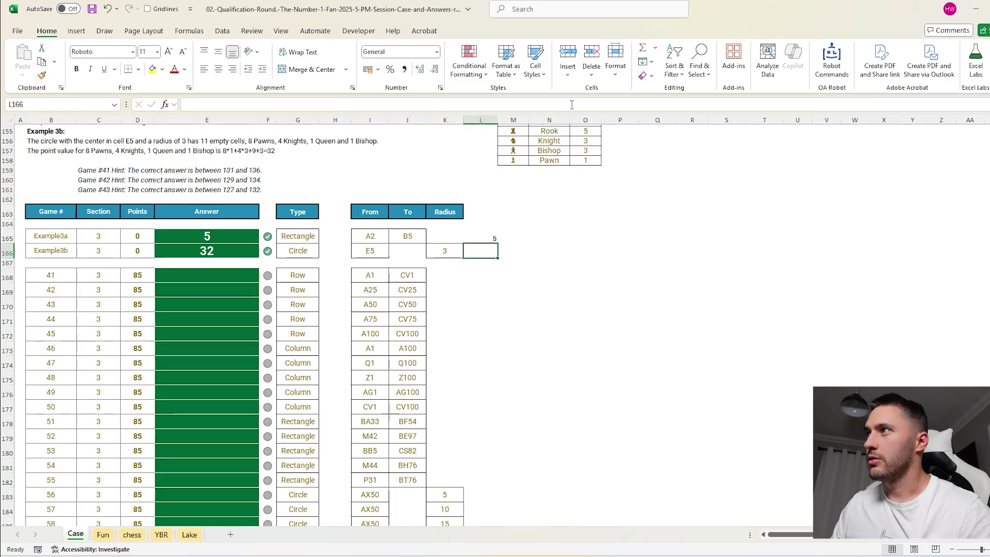
- Fill the point-total formula down to game 55 in L182
left_click(488, 237)
left_click(489, 249)
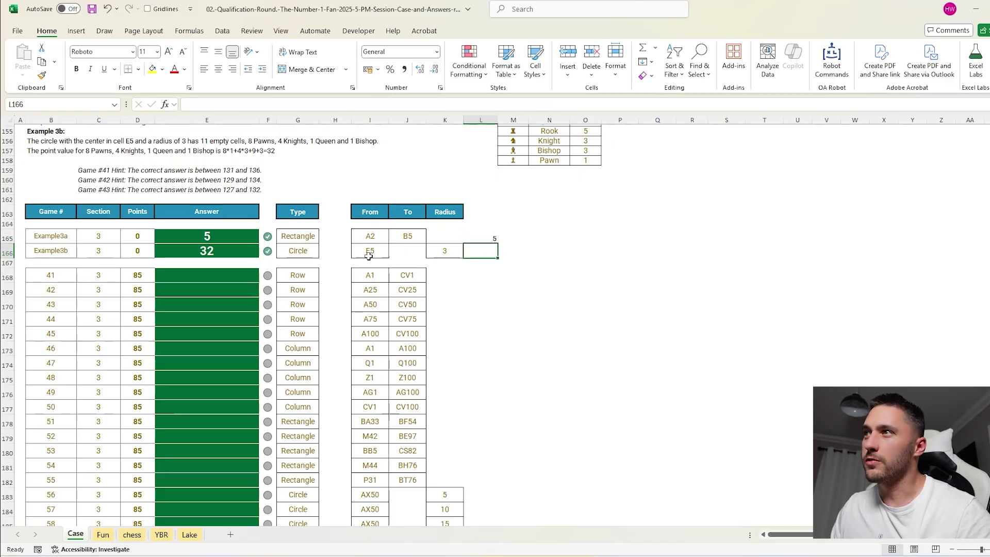
left_click(489, 238)
left_click_drag(497, 244, 487, 485)
- Paste the game 41–55 point totals into the answer column starting at E168
left_click_drag(488, 277, 487, 482)
key("ctrl+c")
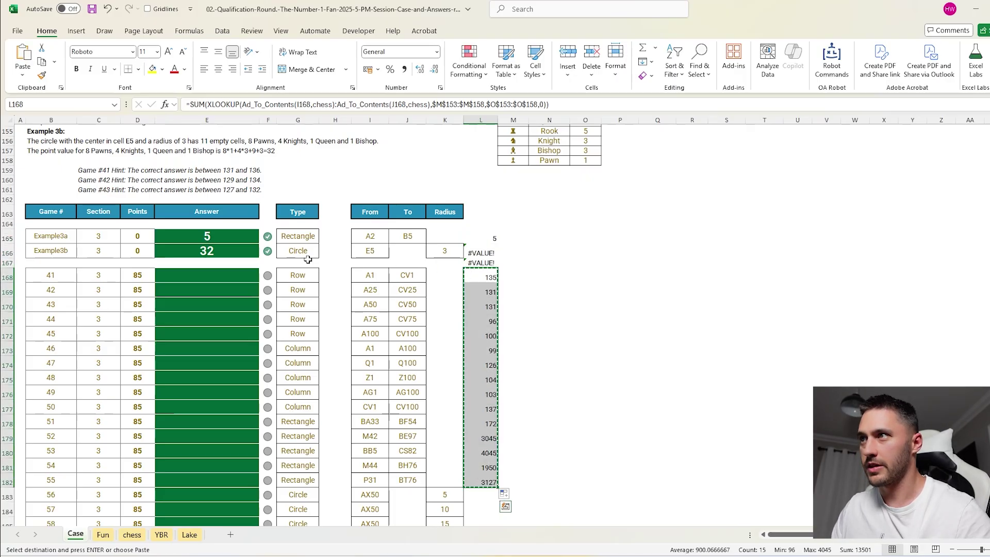
left_click(231, 277)
key("ctrl+shift+v")
- Enter ClosestOnMap(chess, circle centre, radius 5) for the first circle and move it to V176
scroll(232, 277, "down", 4)
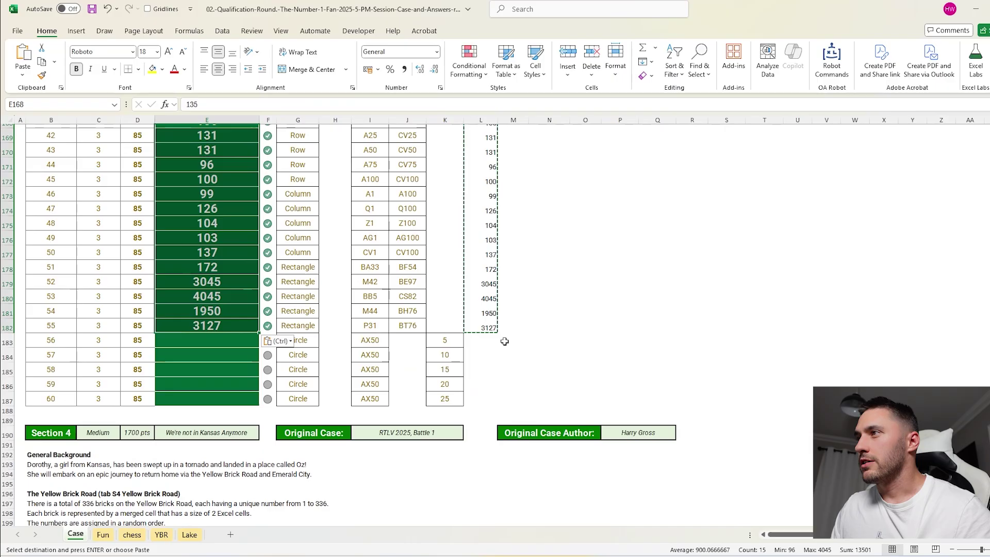
left_click(505, 339)
type("=clos")
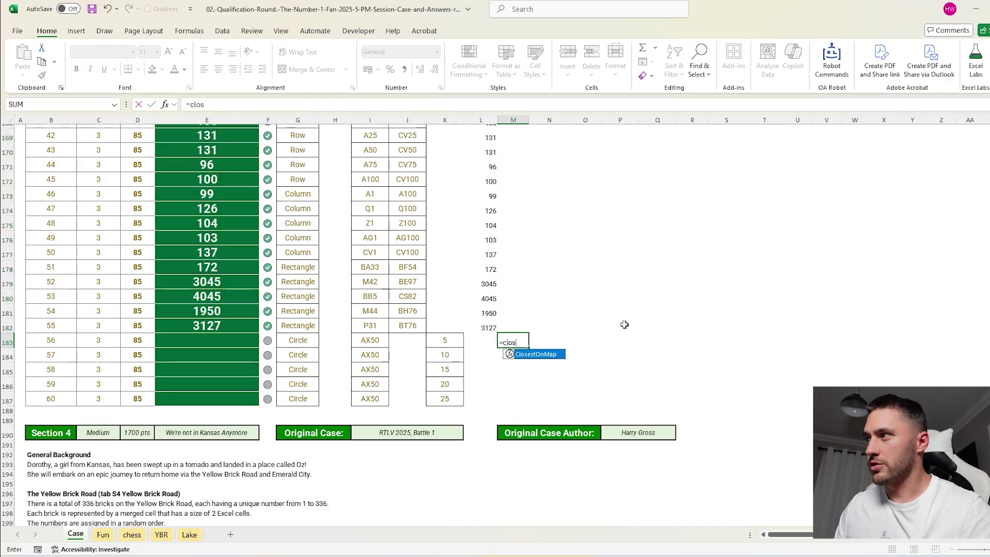
key("Tab")
type("chess")
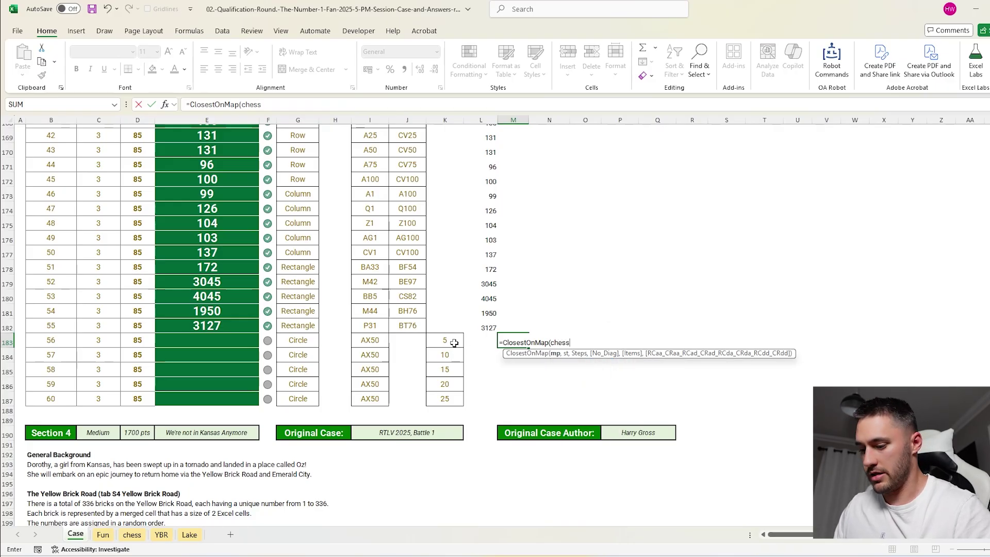
type(",")
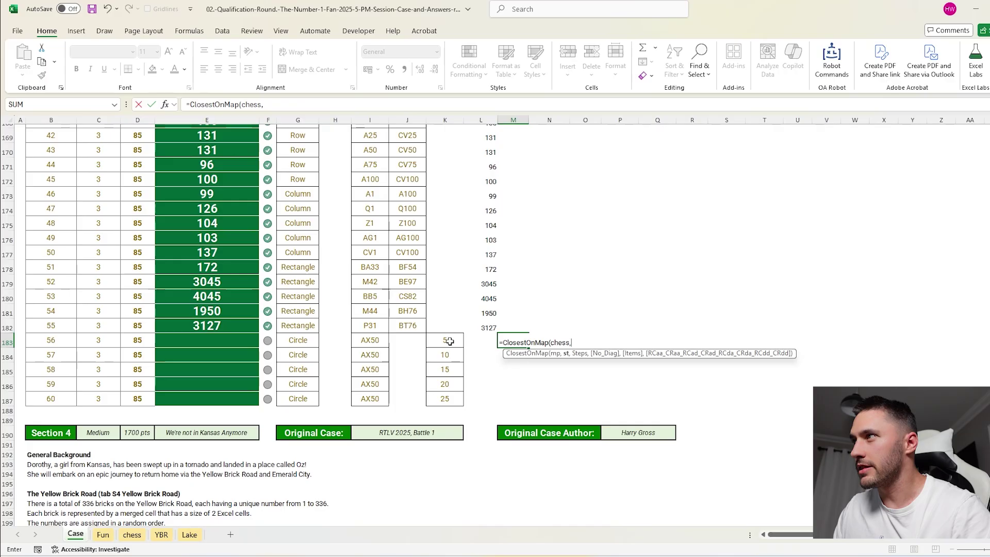
left_click(379, 341)
type(",")
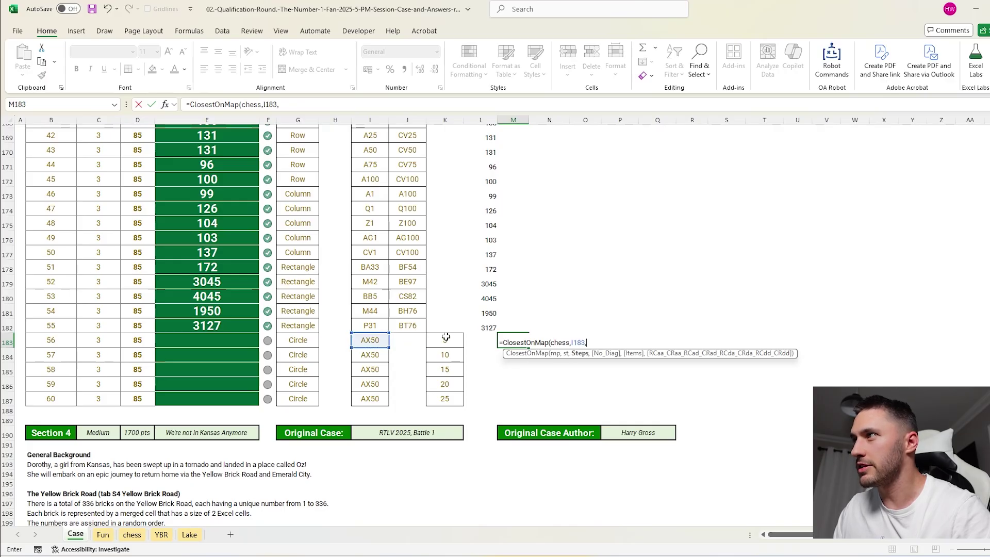
left_click(446, 337)
type(",1")
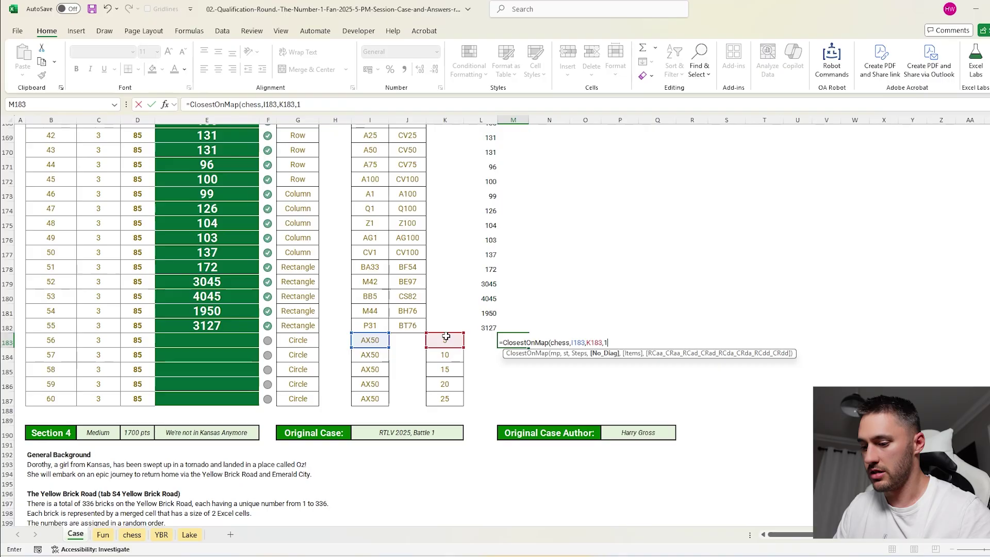
key("Return")
left_click(516, 342)
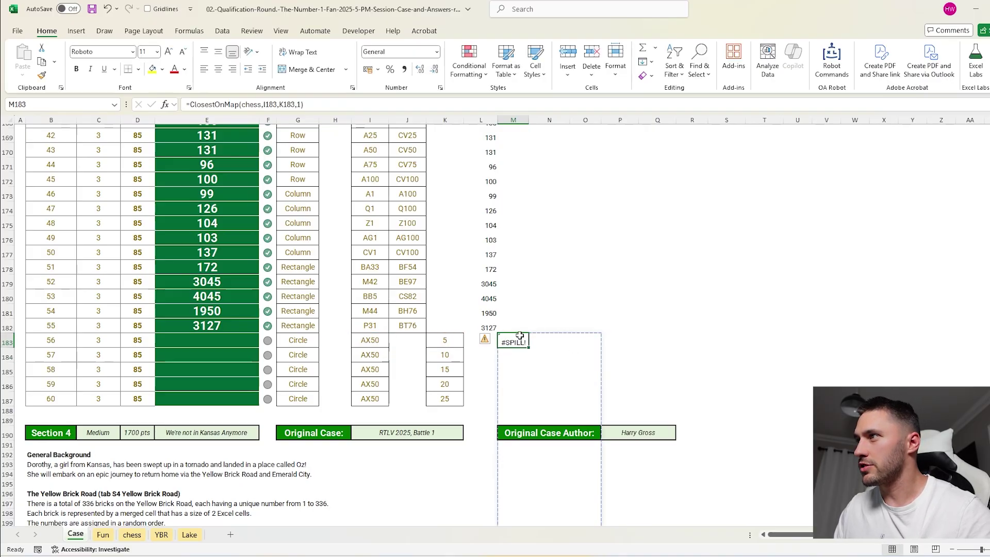
left_click_drag(529, 342, 840, 239)
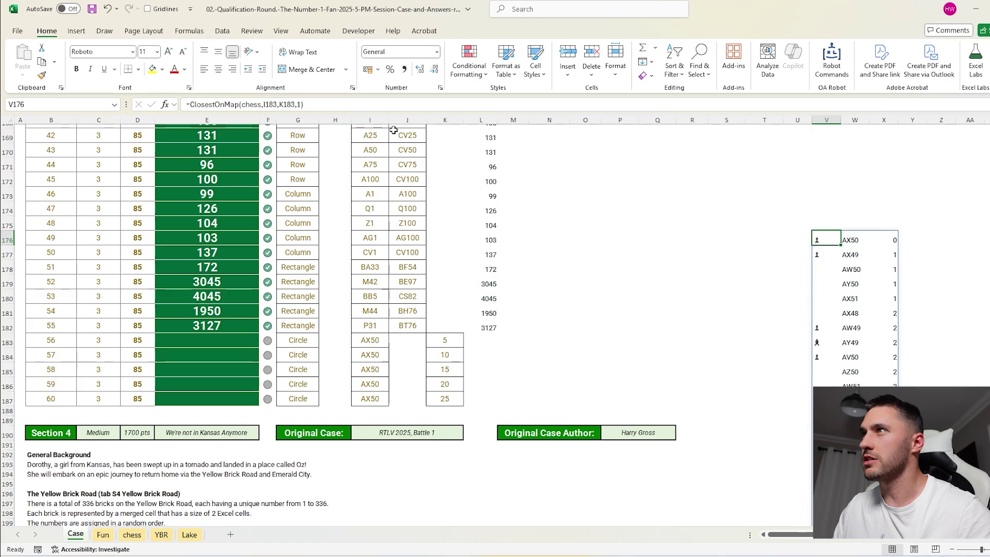
- Wrap it in SUM(XLOOKUP(TAKE(...,,1)) using absolute piece range $M$153:$M$158 and points $O$153:$O$158
left_click(192, 105)
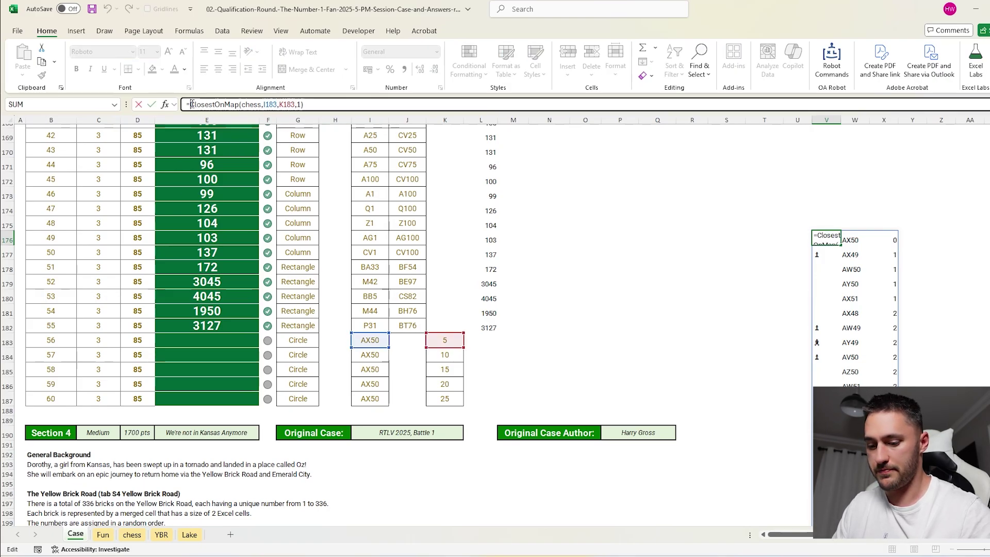
type("SUM(XLOOKUP(TAKE(")
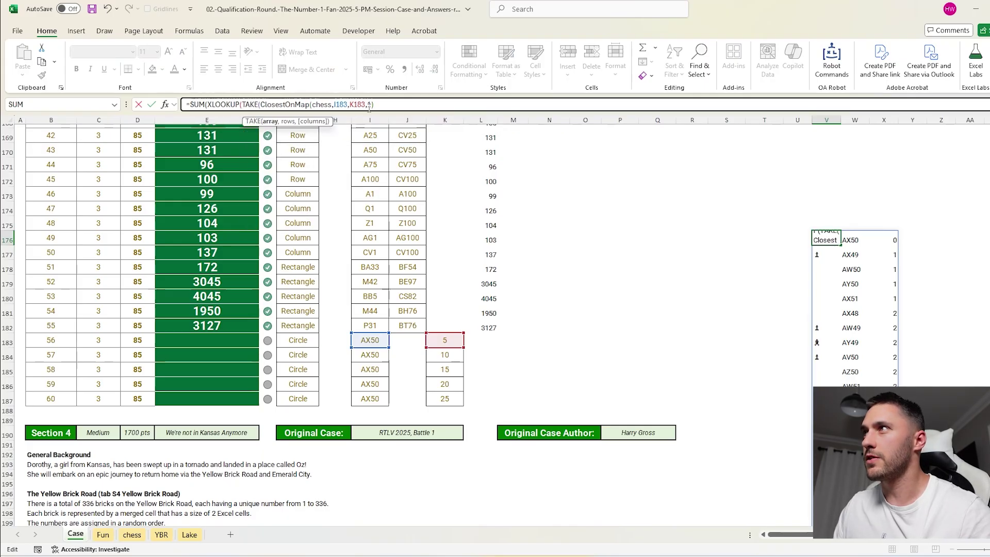
type(",,1),")
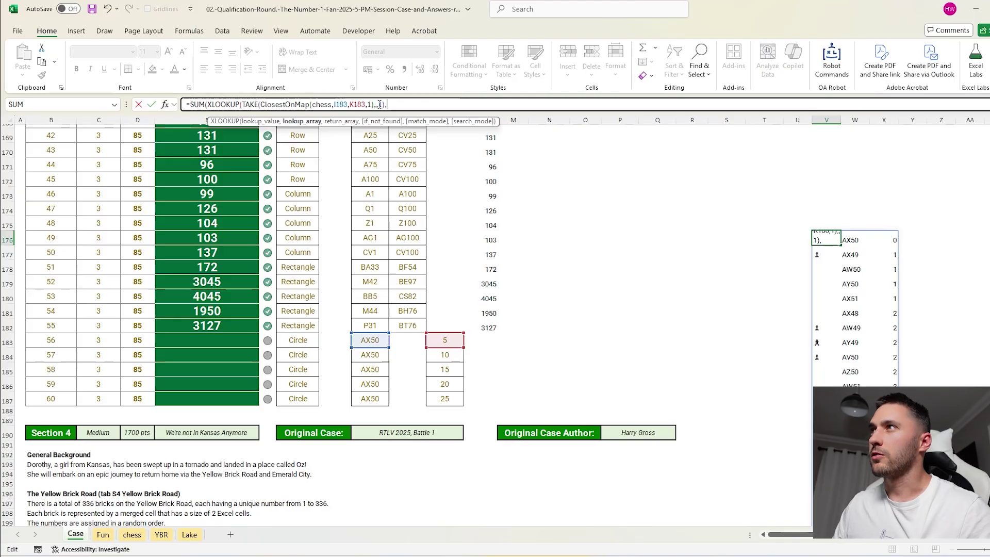
scroll(524, 245, "up", 10)
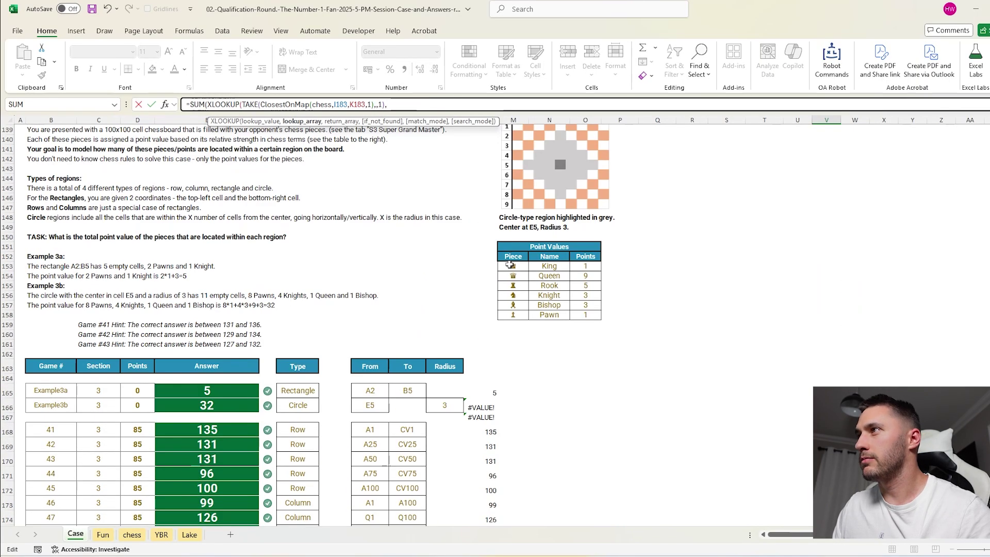
left_click_drag(509, 265, 513, 315)
key("F4")
scroll(515, 310, "down", 8)
type(",")
scroll(579, 229, "up", 5)
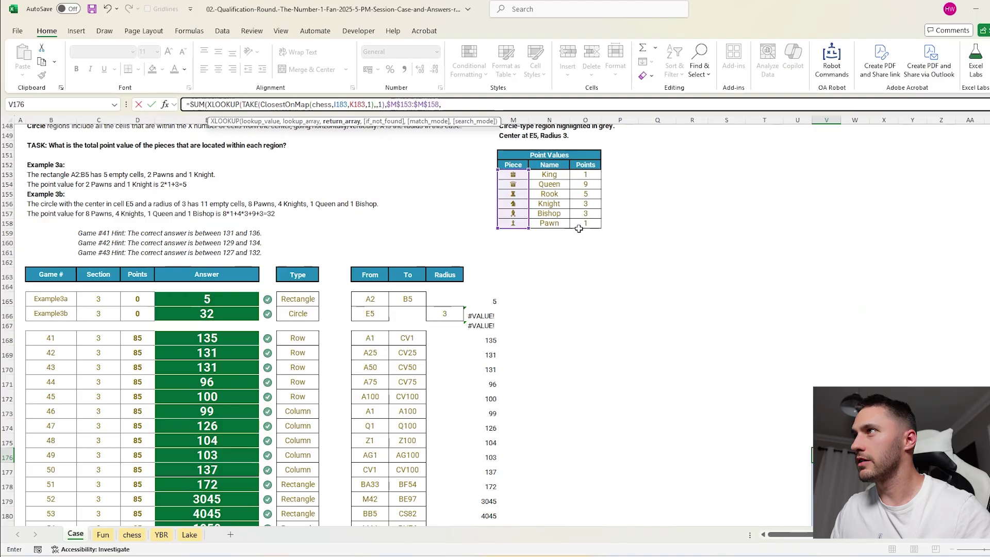
scroll(579, 229, "up", 3)
left_click_drag(582, 266, 582, 317)
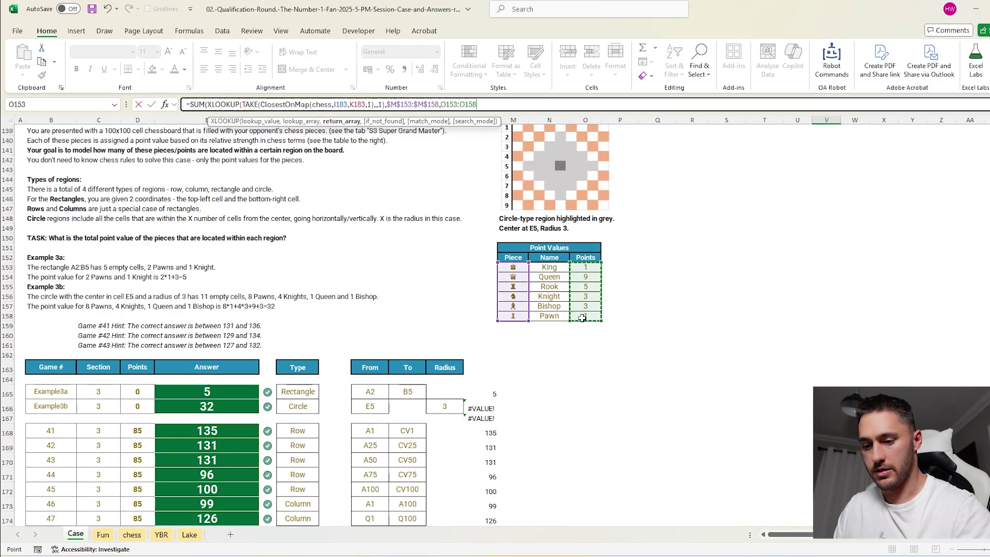
key("F4")
type(",0)")
- Add the missing closing parenthesis so the first circle's weighted sum shows 76
key("Return")
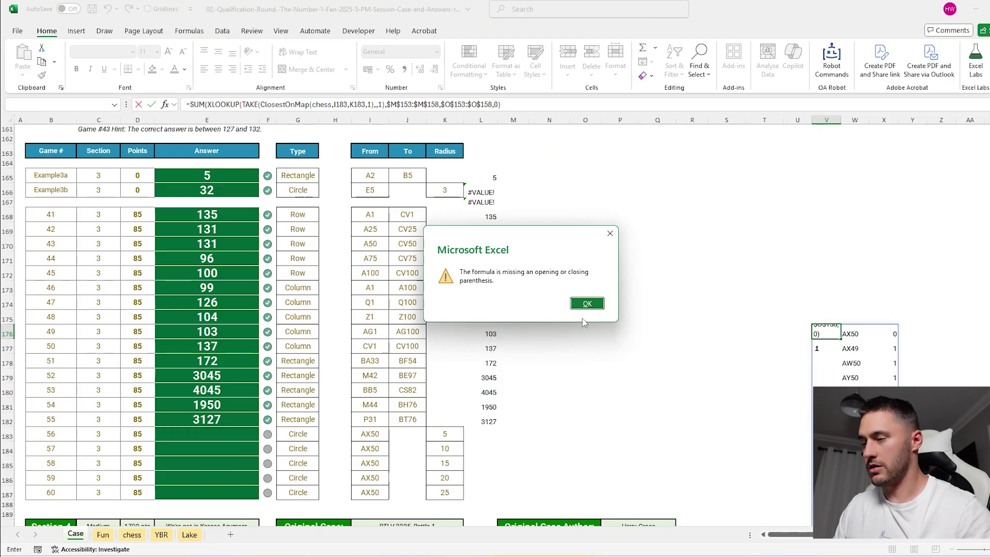
left_click(587, 304)
left_click(532, 101)
type(")")
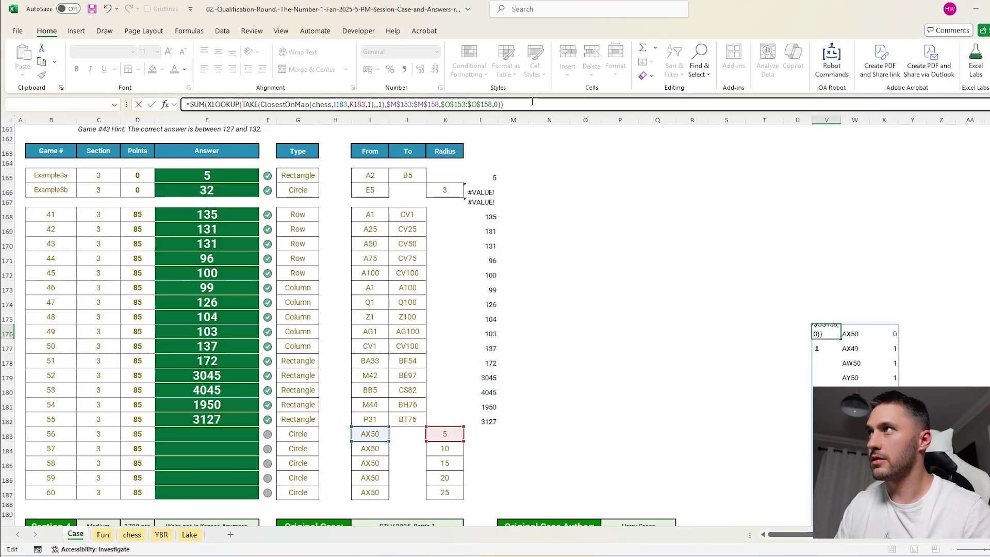
key("Return")
- Fill the formula down for all five circles and paste the values 76–1615 into E183:E187
scroll(771, 221, "down", 3)
left_click(829, 237)
left_click_drag(828, 245, 488, 403)
key("ctrl+c")
left_click(231, 341)
key("ctrl+shift+v")
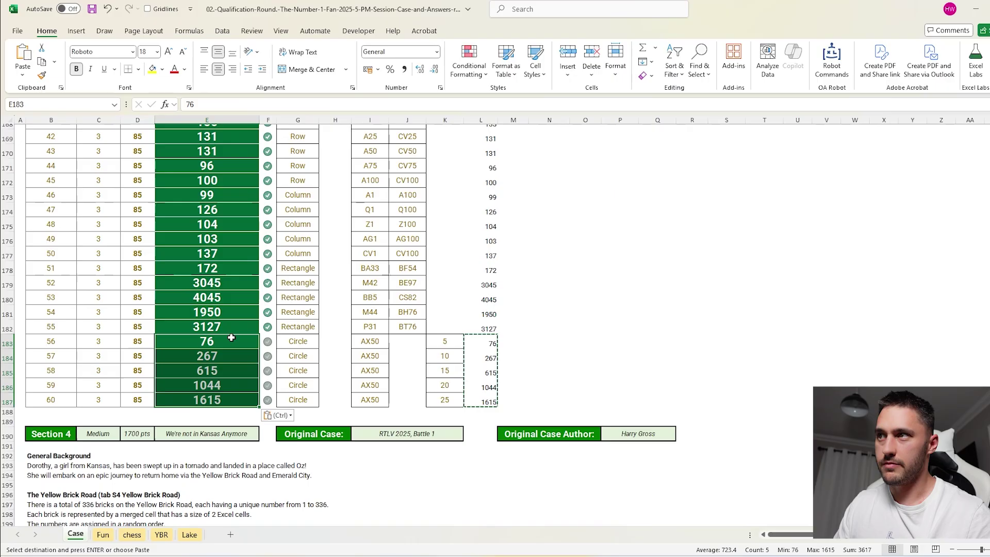
scroll(231, 338, "down", 7)
- Locate the Example4 brick number 44 in G214 and the cell beside it
left_click(461, 312)
scroll(461, 314, "down", 2)
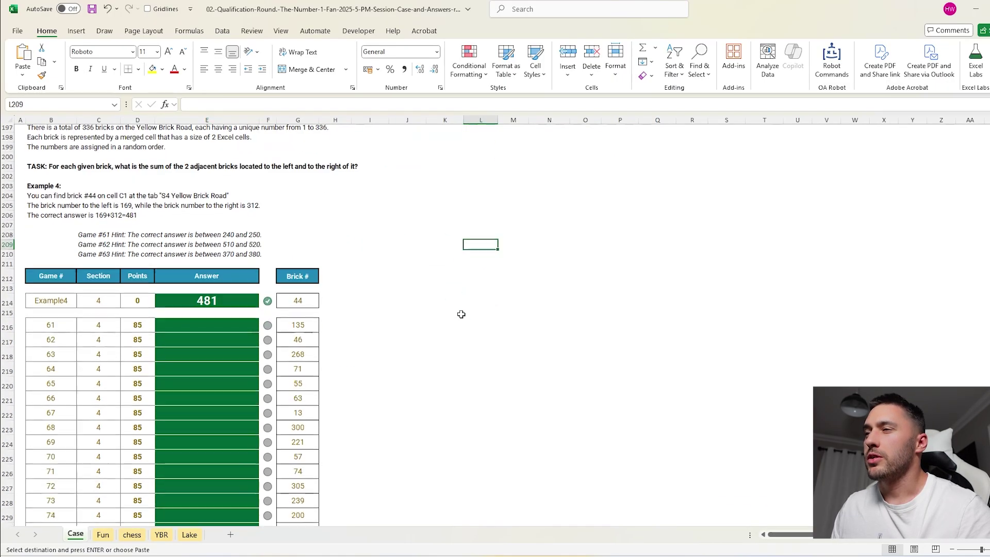
scroll(461, 314, "down", 2)
left_click(311, 247)
left_click_drag(229, 247, 296, 245)
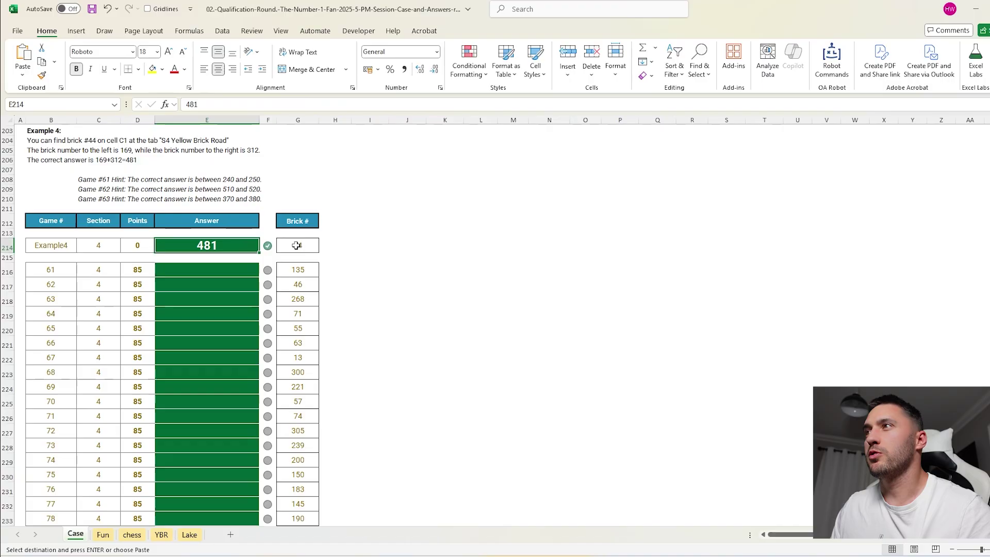
left_click(296, 246)
left_click(340, 246)
left_click(296, 246)
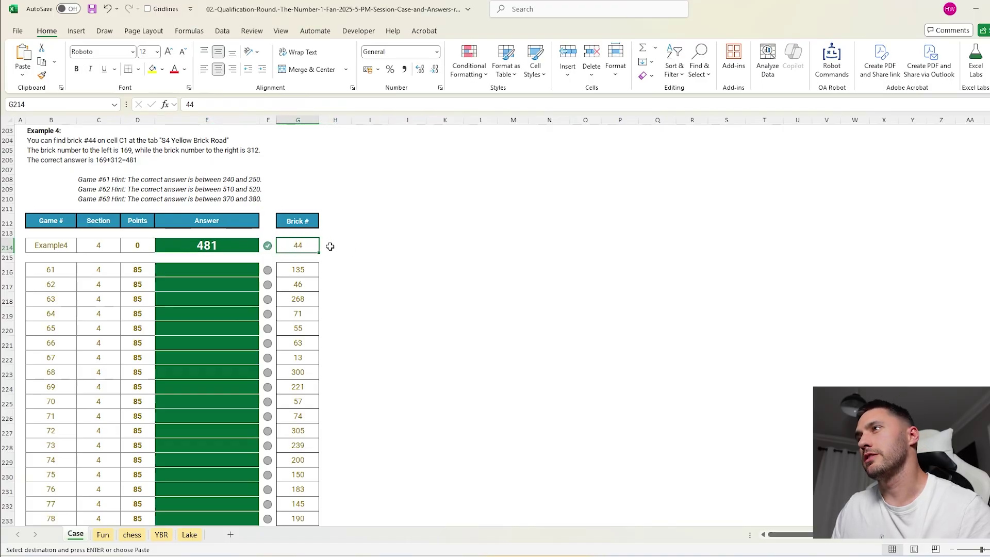
left_click(330, 246)
- Use the Arrows helper to place the → arrow in H212 and the ← arrow in I212
left_click(581, 221)
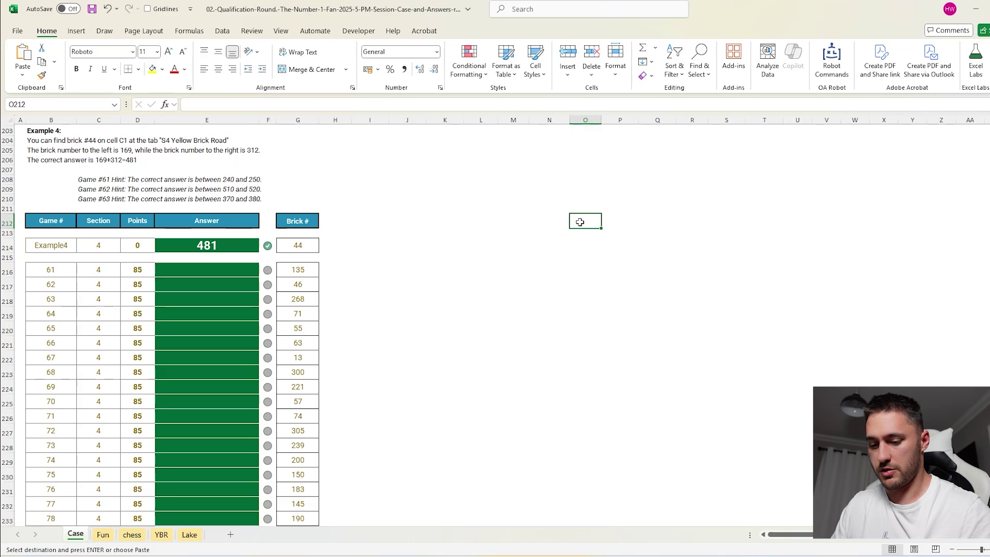
type("=arro")
key("Tab")
key("Return")
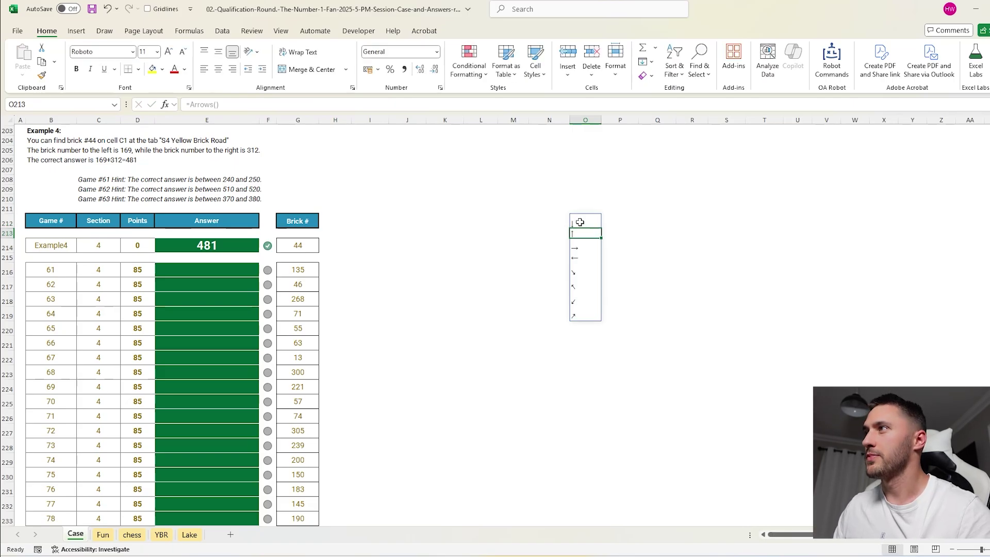
left_click(586, 246)
key("ctrl+c")
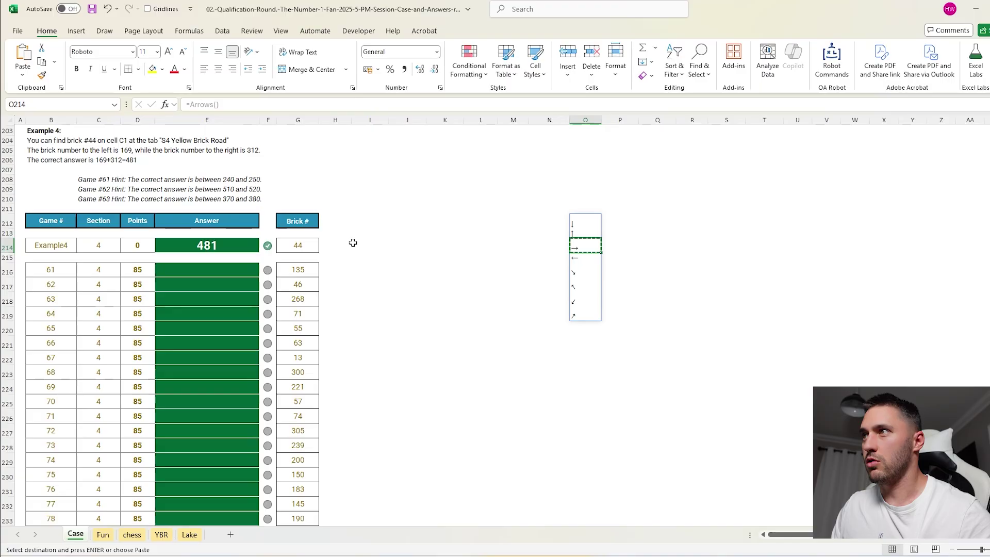
left_click(351, 222)
key("ctrl+v")
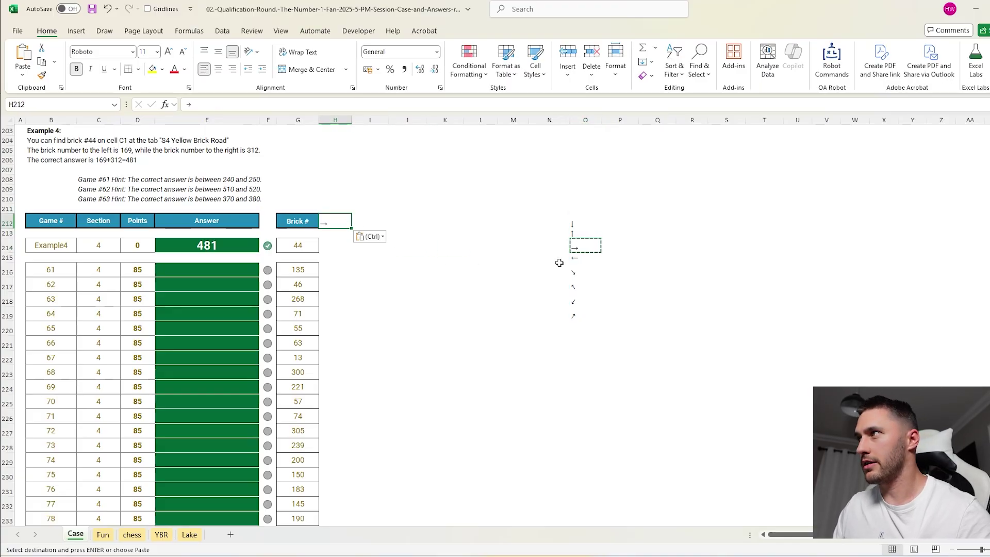
left_click(586, 258)
key("ctrl+c")
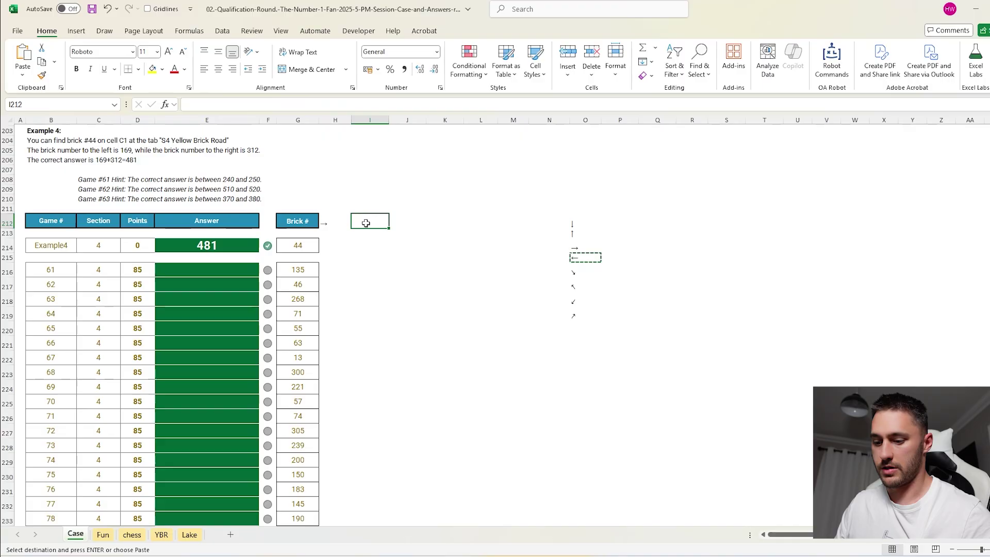
key("ctrl+v")
left_click_drag(337, 221, 405, 225)
- Set the step count above each arrow to 2
left_click(381, 209)
type("2")
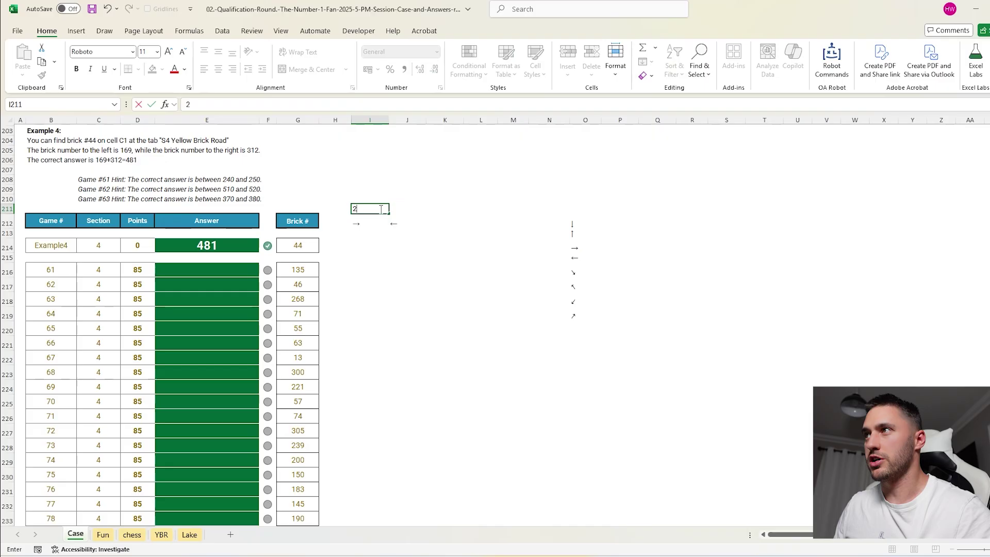
key("Tab")
type("3")
key("Tab")
left_click(406, 208)
type("2")
left_click(409, 255)
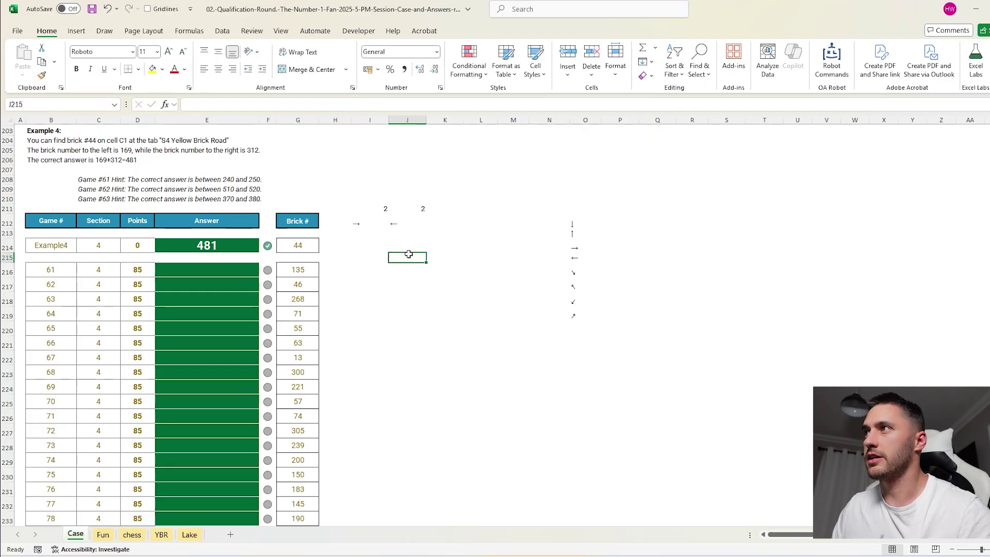
- Begin a Find_In_Map formula in H214, choosing Find_In_Map from the suggestions
left_click(338, 243)
type("=find")
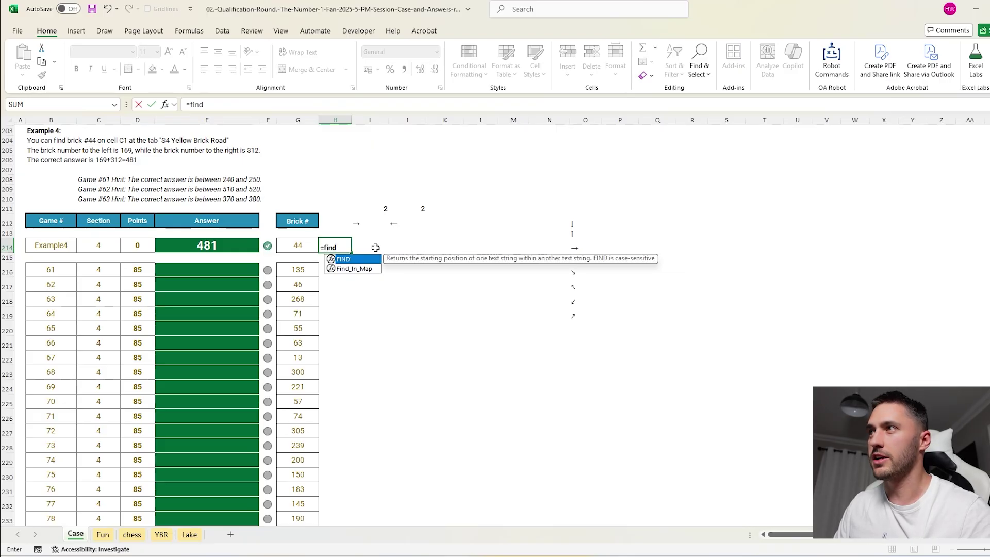
key("Tab")
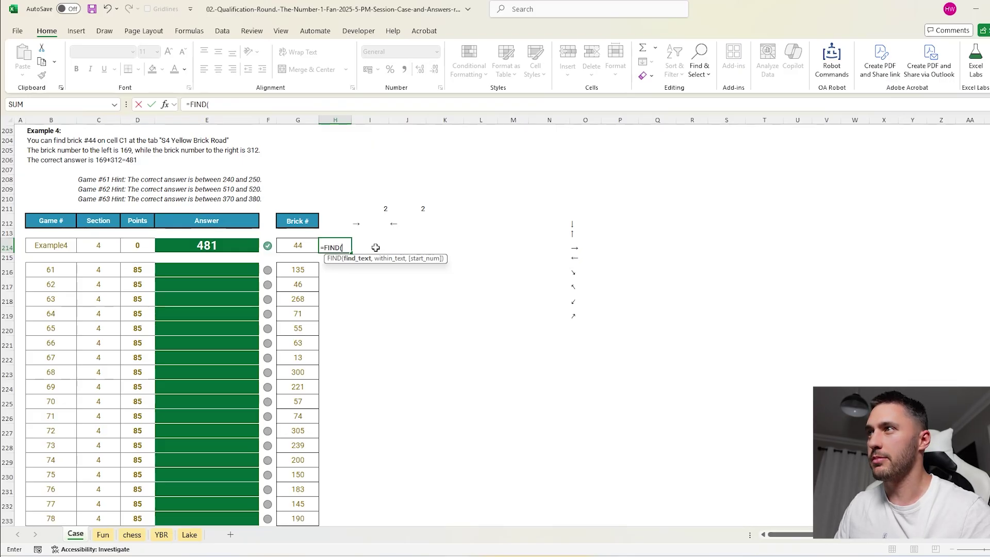
key("BackSpace")
key("Down")
key("Tab")
key("Left")
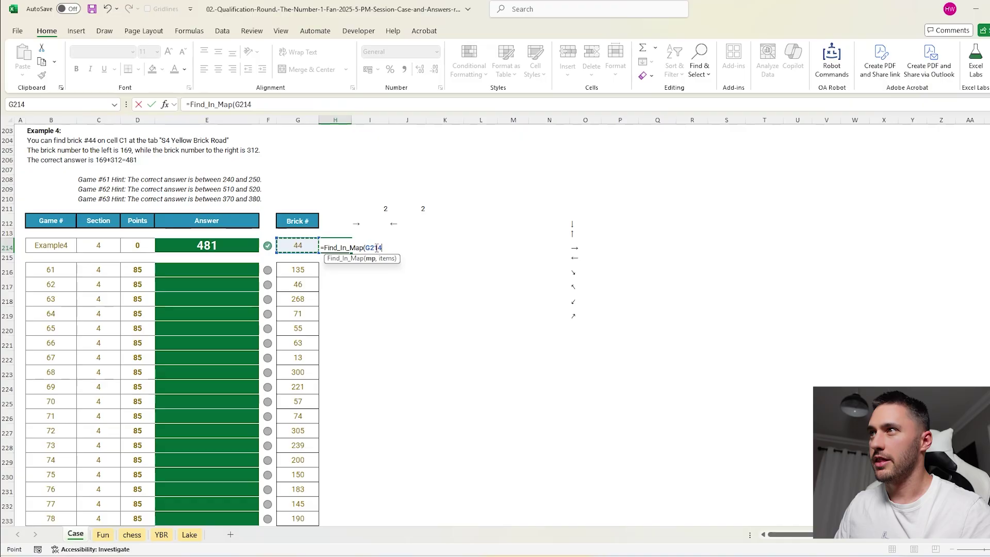
key("BackSpace")
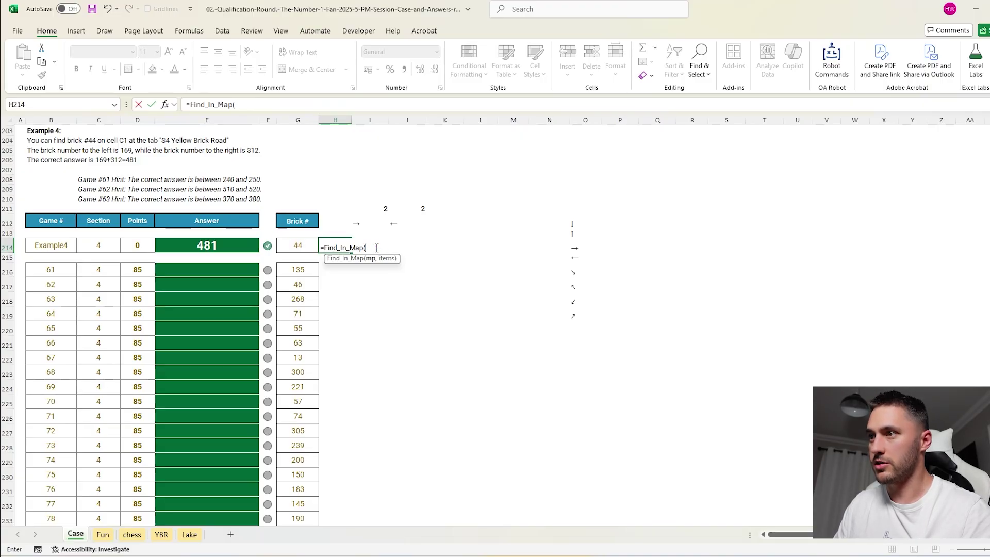
- Complete =Find_In_Map(ybr,G214), giving C1, and fill it down column H
type("ybr")
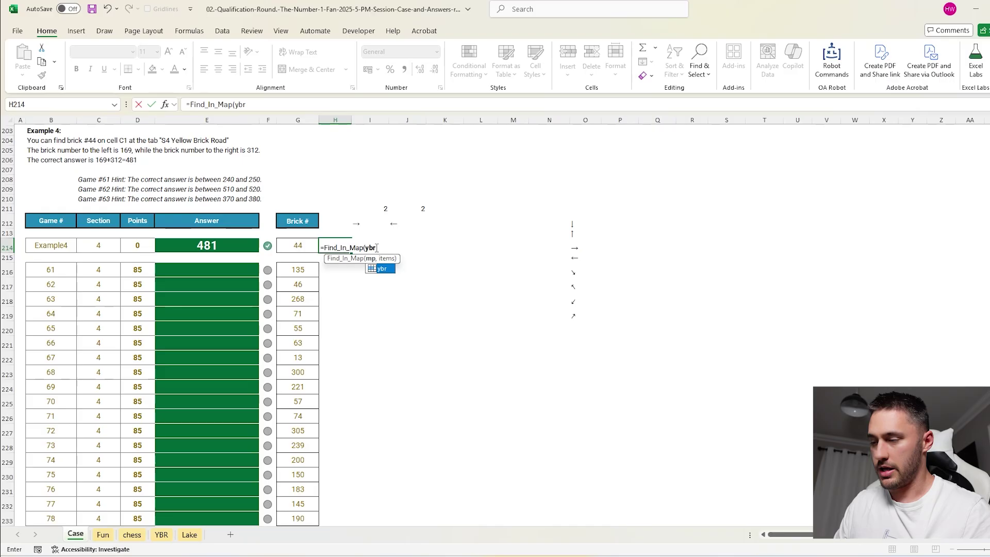
type(",")
key("Left")
key("ctrl+Return")
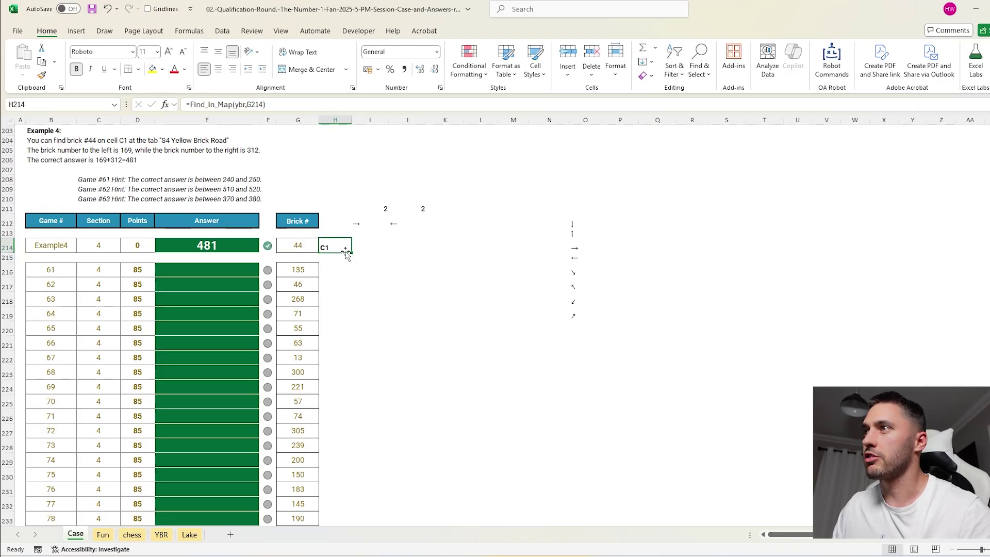
left_click_drag(351, 252, 351, 276)
left_click(335, 270)
double_click(351, 276)
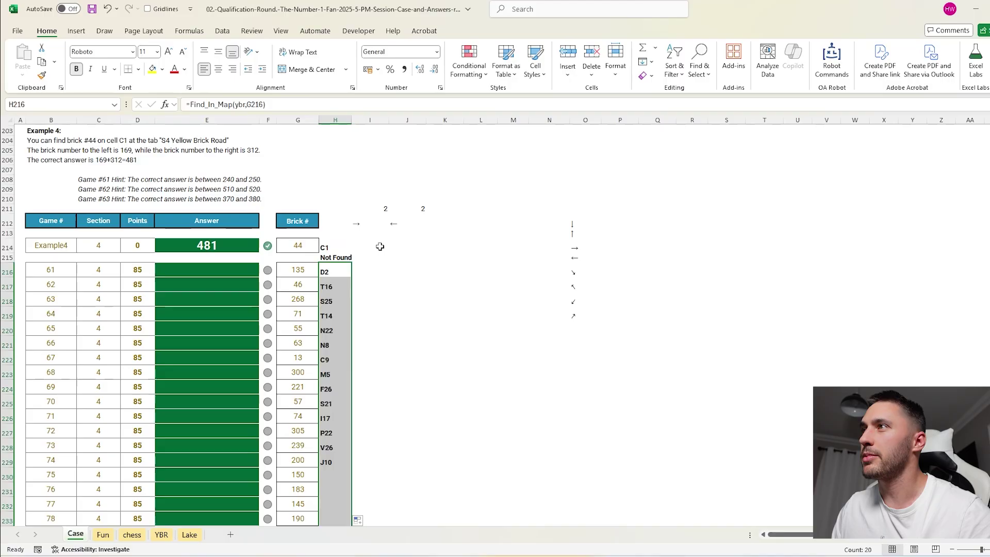
- Enter =MoveOnMap(H214,I$212,I$211) in I214 with direction and step rows locked
left_click(373, 250)
type("=move")
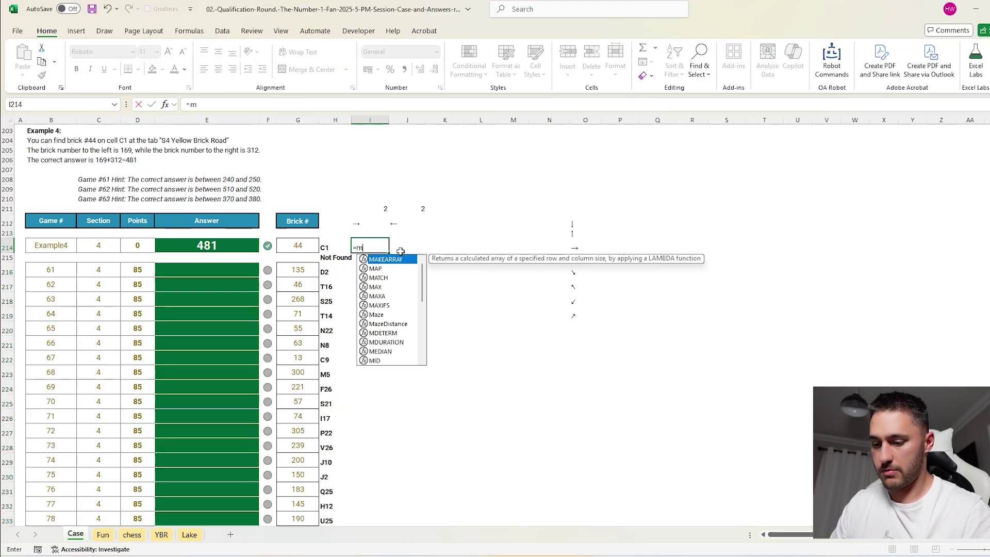
key("Tab")
key("Left")
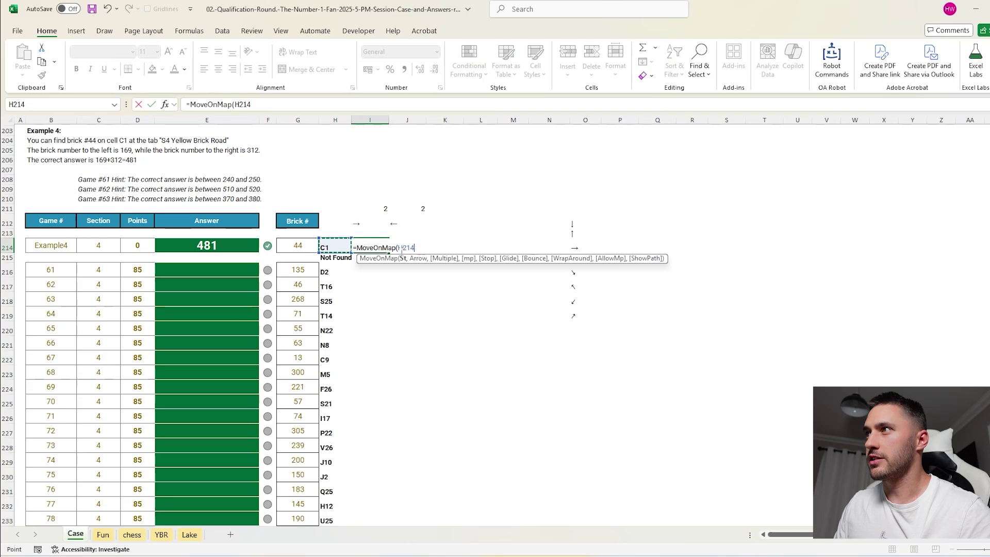
type(",")
left_click(364, 221)
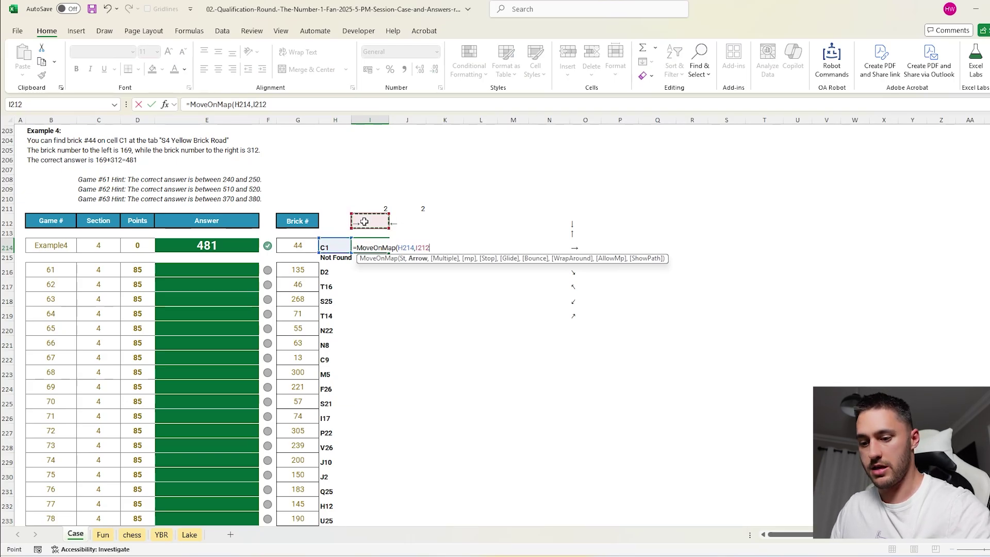
key("F4")
key("F4")
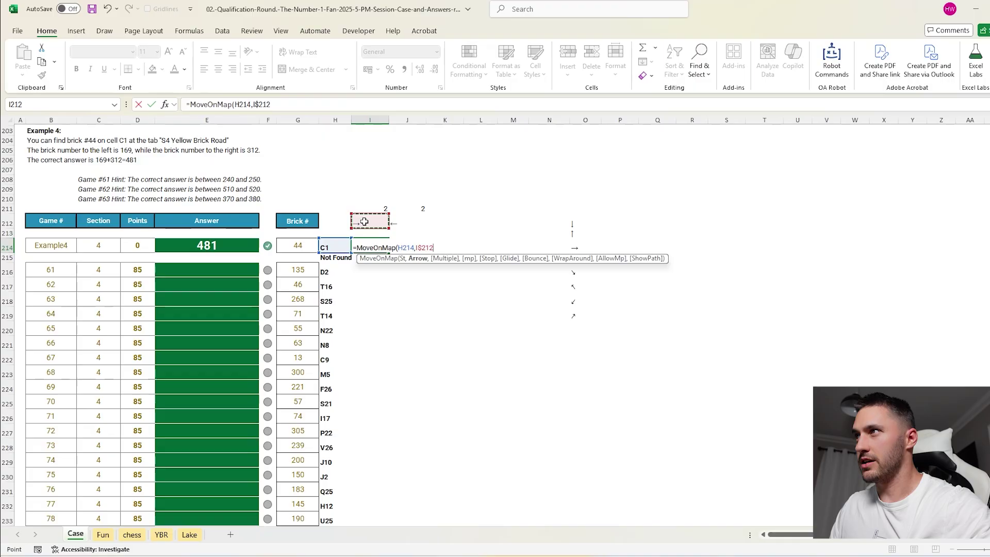
type(",")
left_click(377, 209)
key("F4")
key("F4")
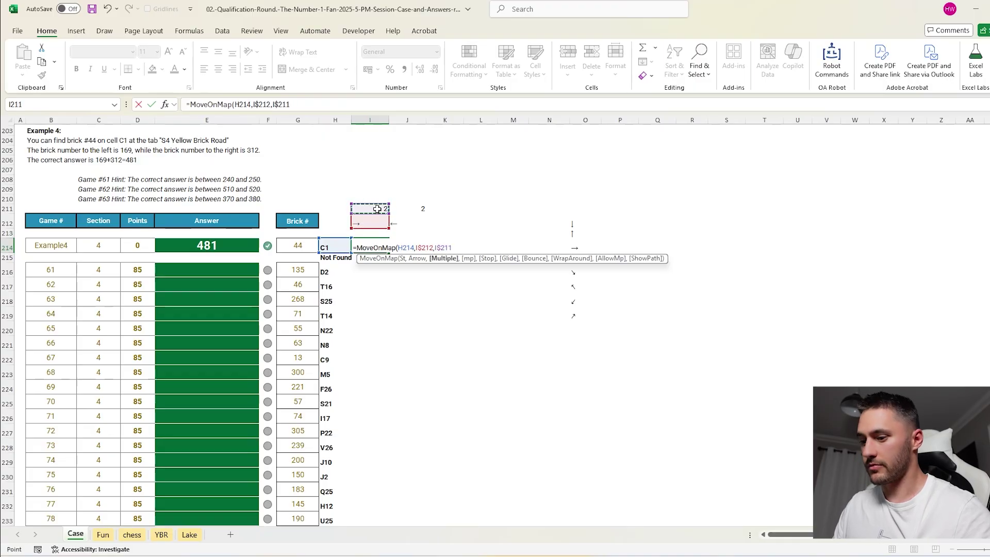
key("ctrl+Return")
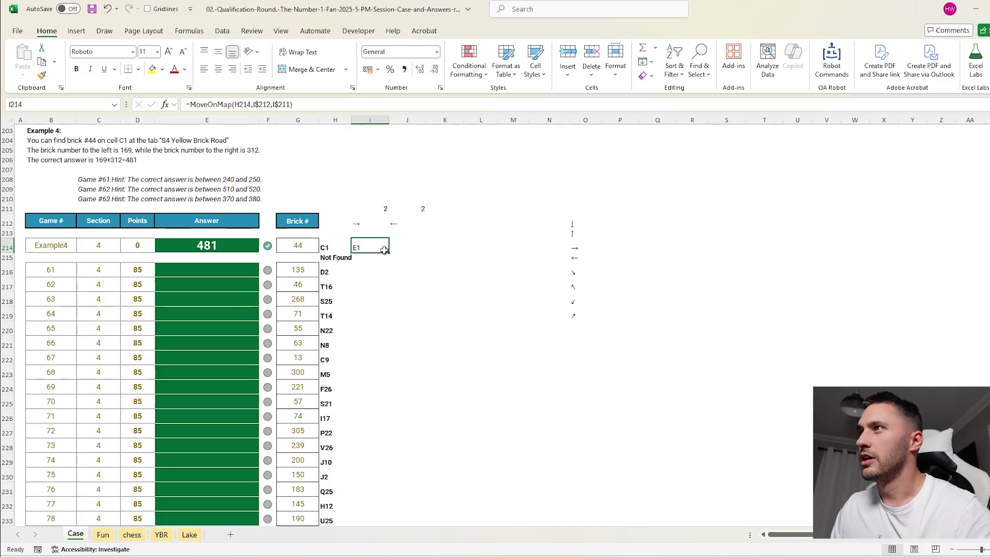
- Wrap the move in Ad_To_Contents with the map so I214 shows neighbouring brick 312
left_click(191, 104)
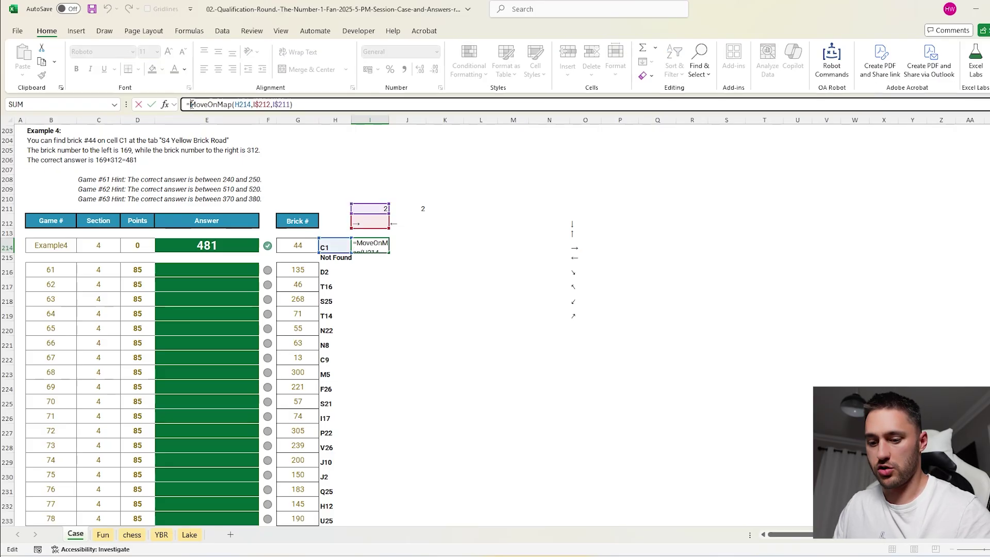
type("Ad")
key("Tab")
left_click(358, 104)
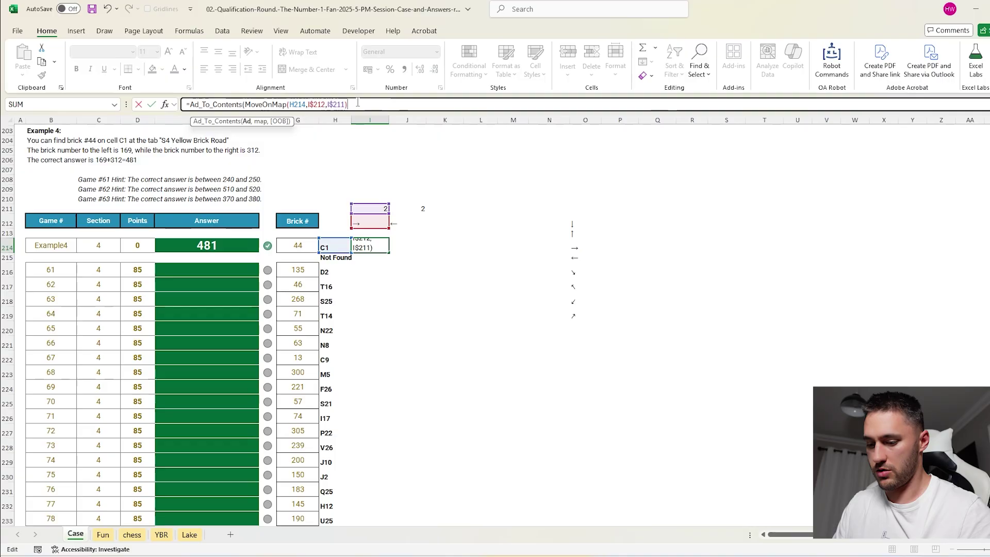
type(",")
type("map)")
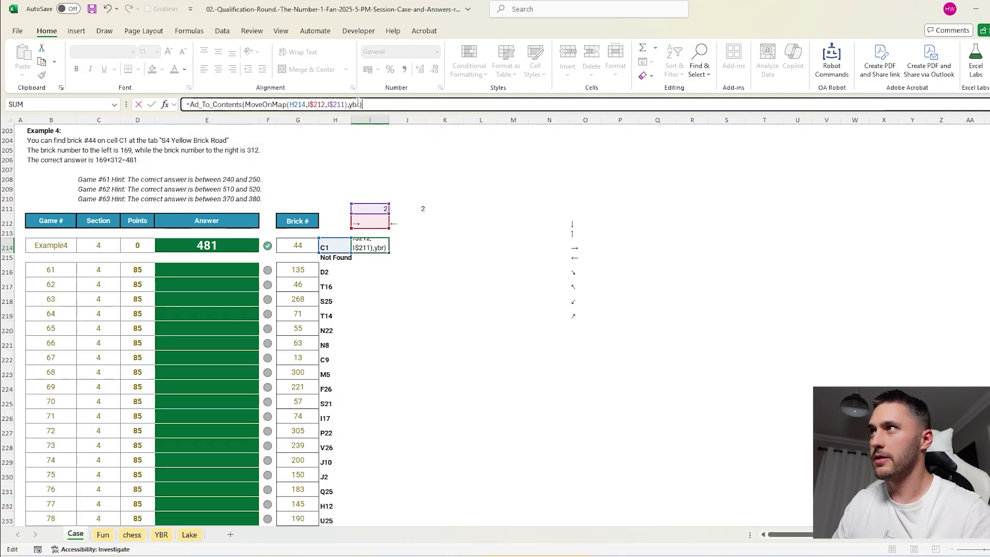
key("Return")
- Copy the I214 formula across into J214 and inspect it
left_click(380, 247)
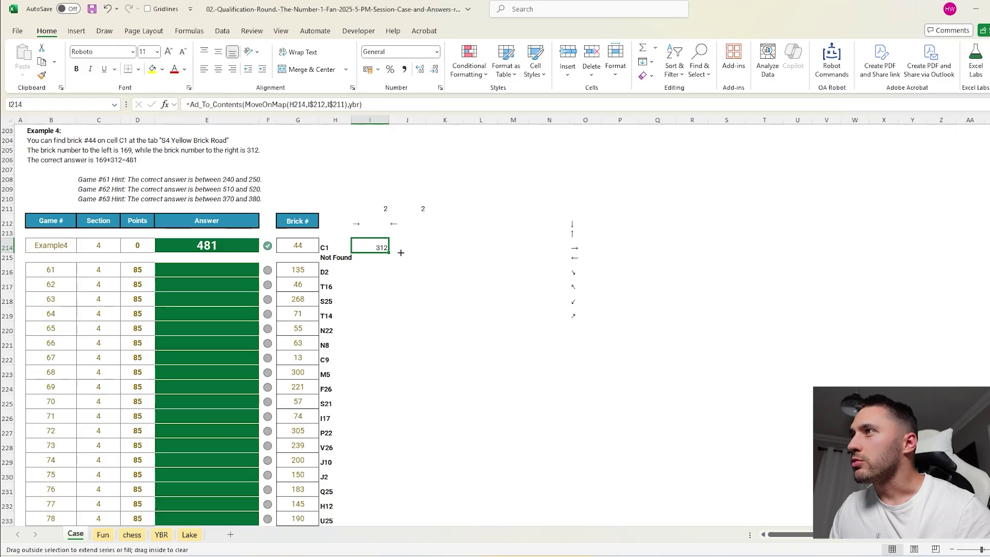
left_click_drag(388, 252, 415, 249)
left_click(443, 246)
double_click(412, 246)
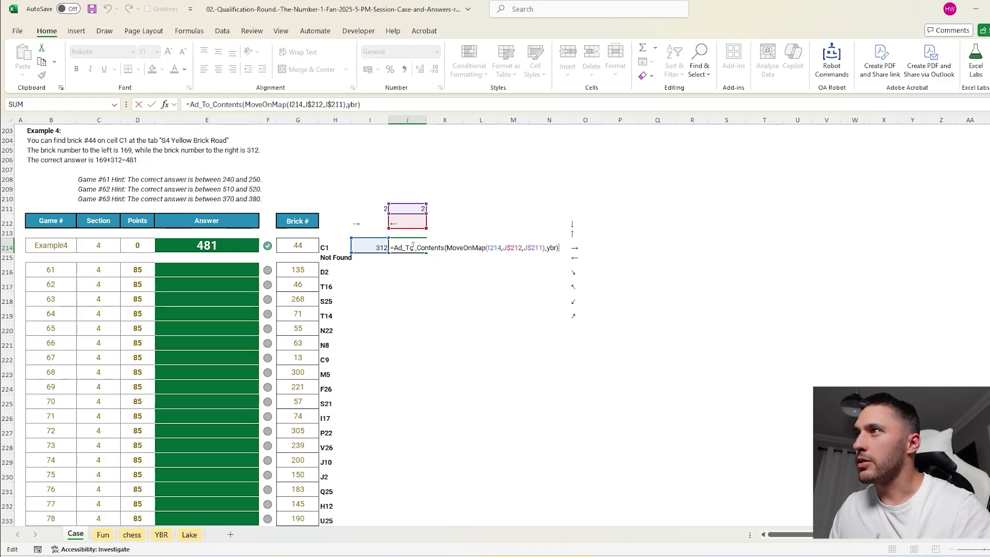
- Confirm J214 shows 169 and total the neighbours in K214 as 481
key("Return")
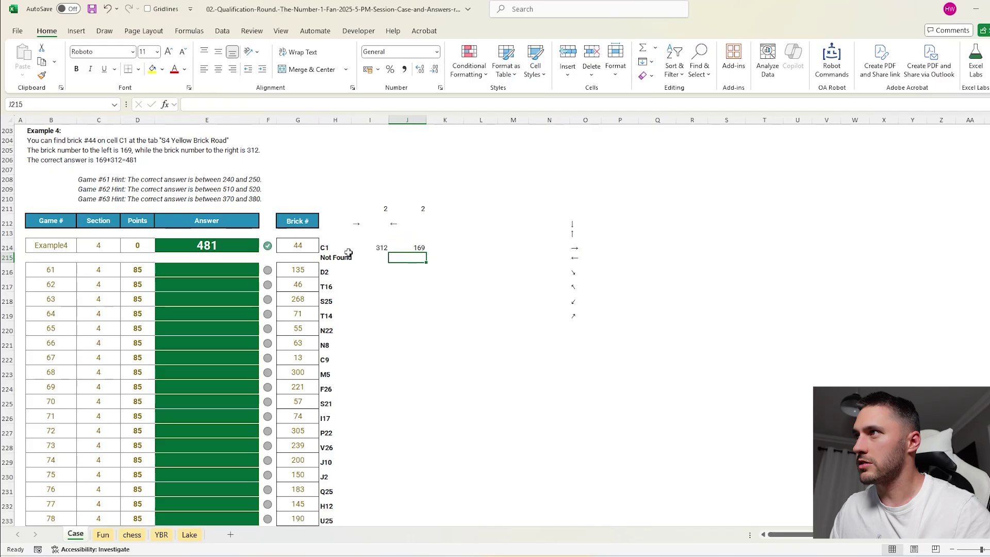
double_click(449, 246)
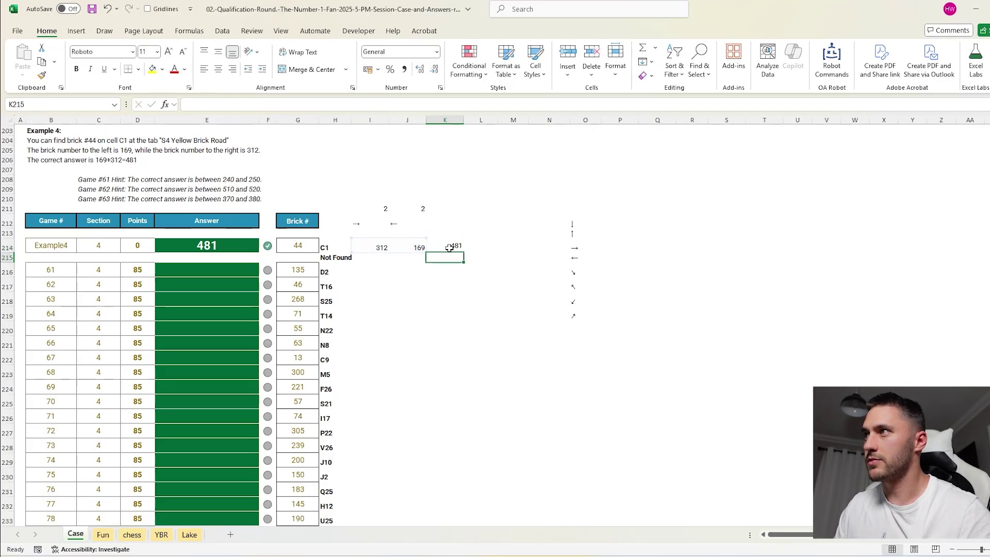
key("Return")
- Fill I214:K214 down and paste the column K totals as values into E216
left_click_drag(382, 248, 453, 520)
double_click(464, 253)
key("ctrl+c")
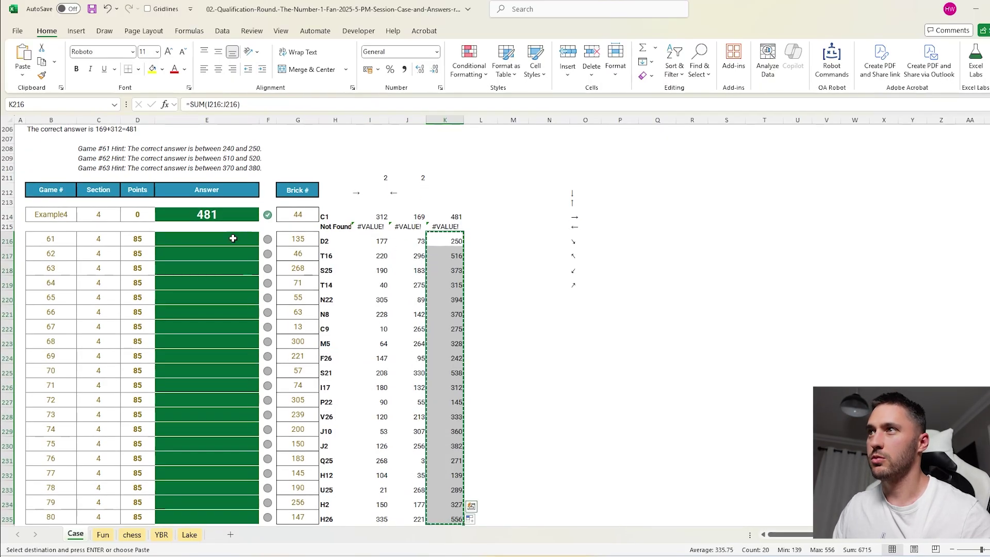
left_click(233, 238)
key("ctrl+shift+v")
scroll(353, 269, "down", 2)
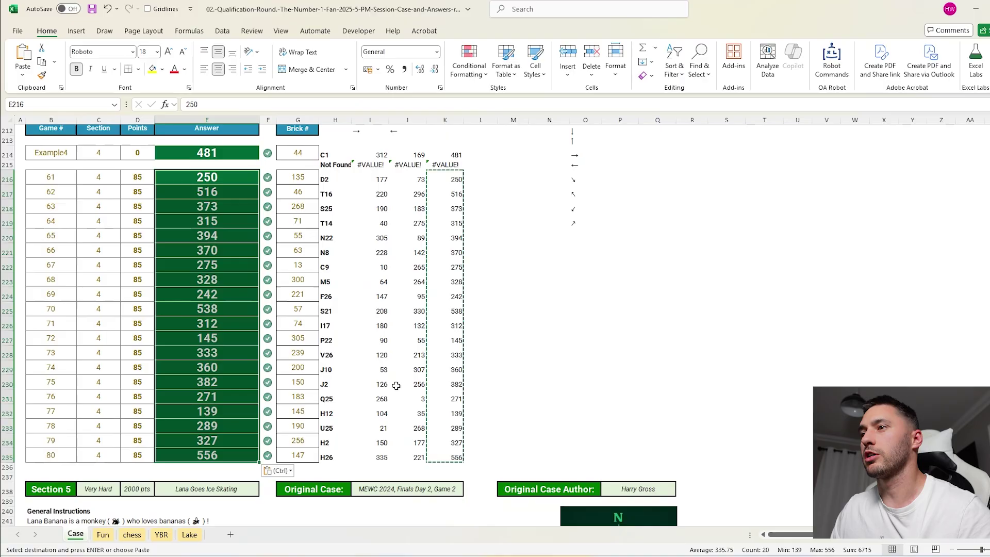
- On the YBR sheet, enter =A1+C1+E1 in AA1, giving 525
left_click(162, 535)
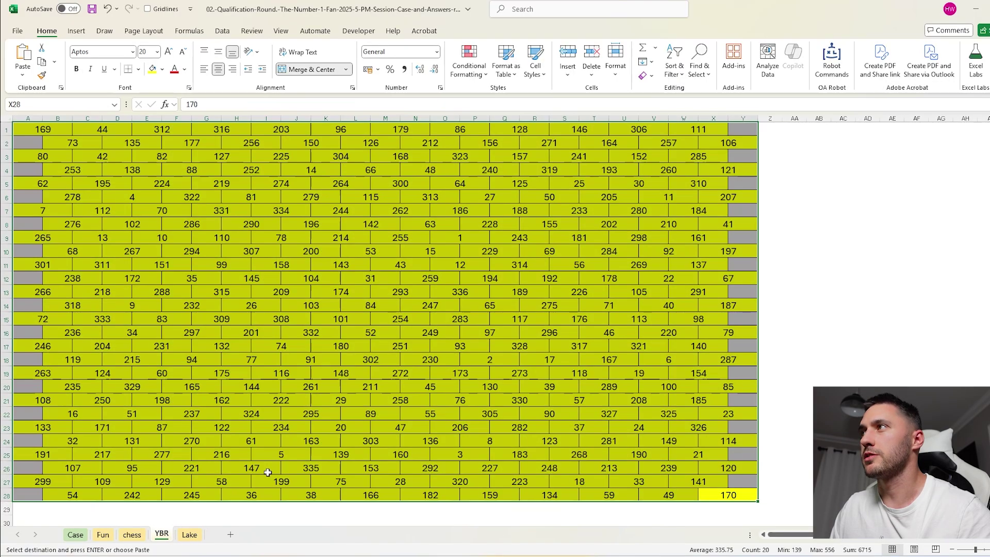
left_click(793, 130)
scroll(758, 142, "down", 2)
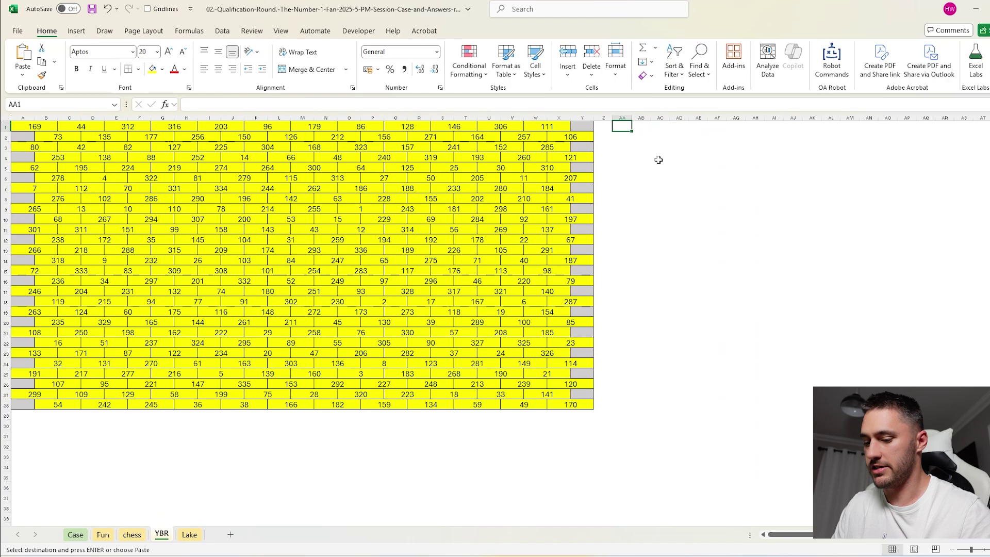
type("=")
left_click(26, 128)
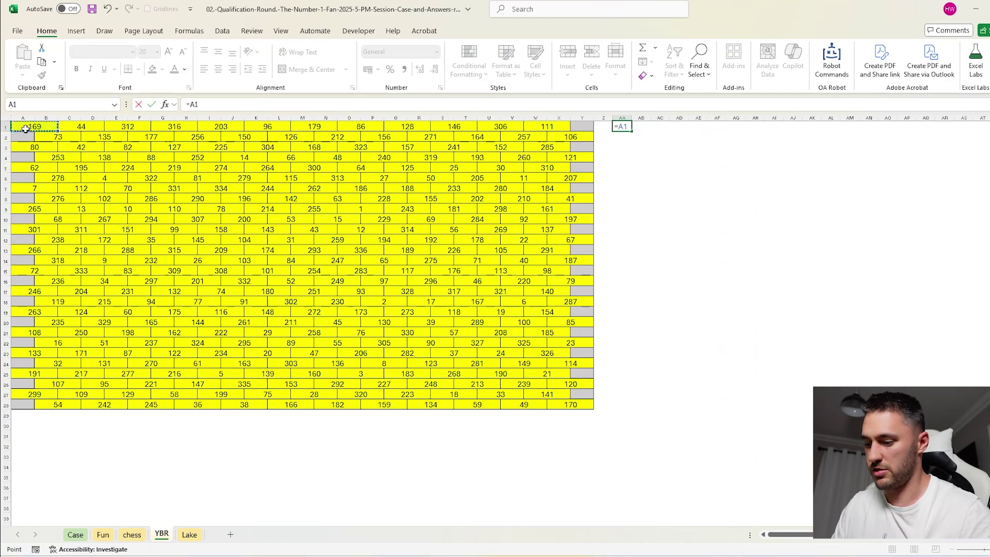
type("+")
left_click(63, 127)
type("+")
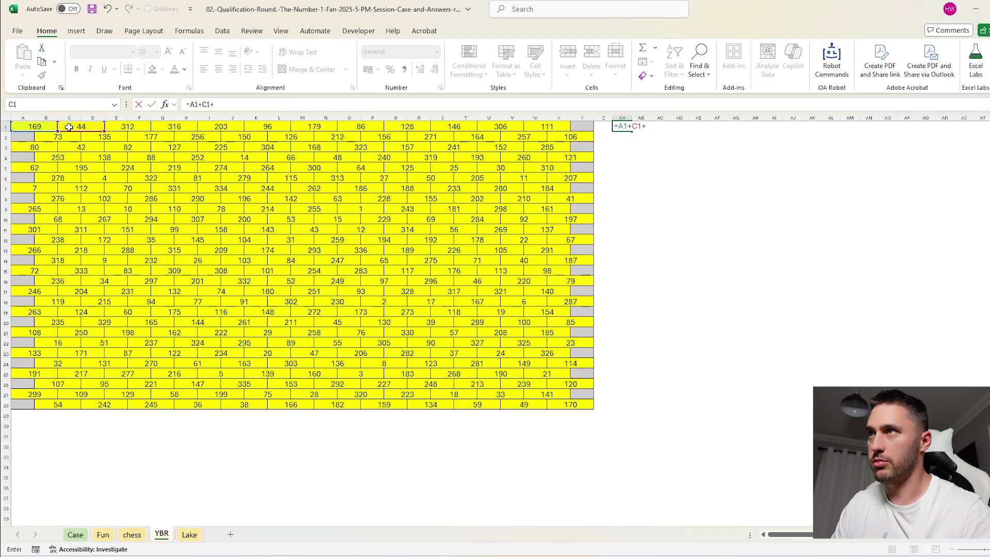
left_click(116, 126)
key("Return")
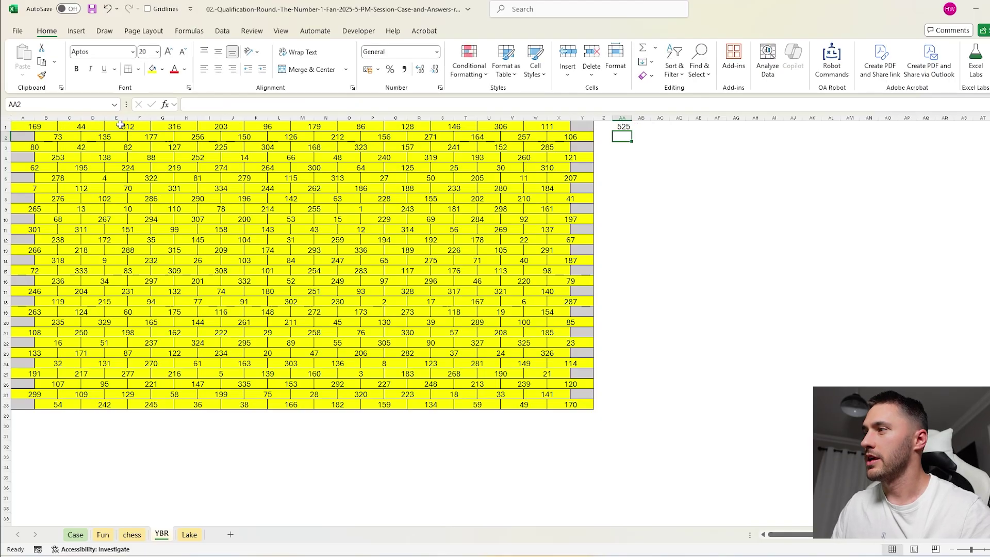
- Enter =B2+D2+F2 in AA2, giving 385
type("=")
left_click(42, 140)
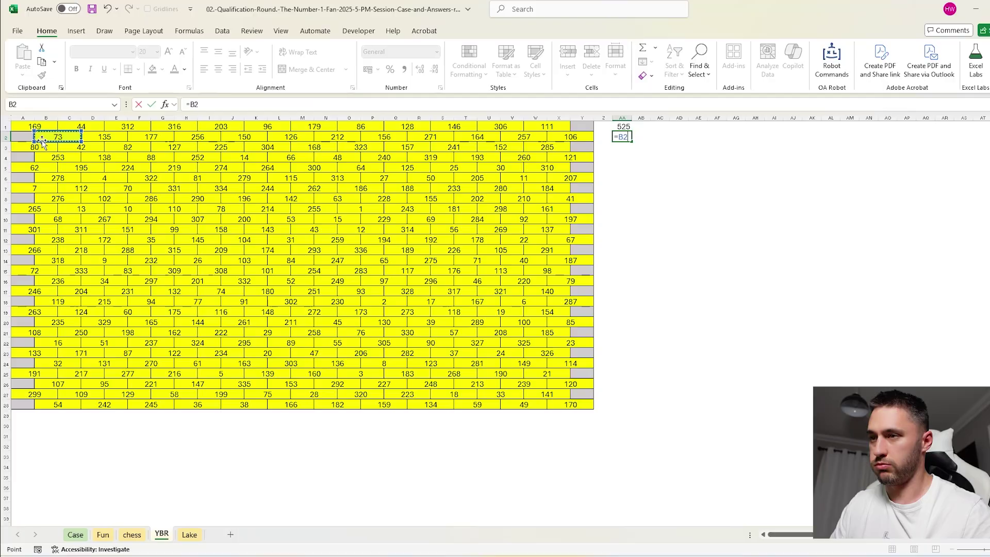
type("+")
left_click(97, 135)
type("+")
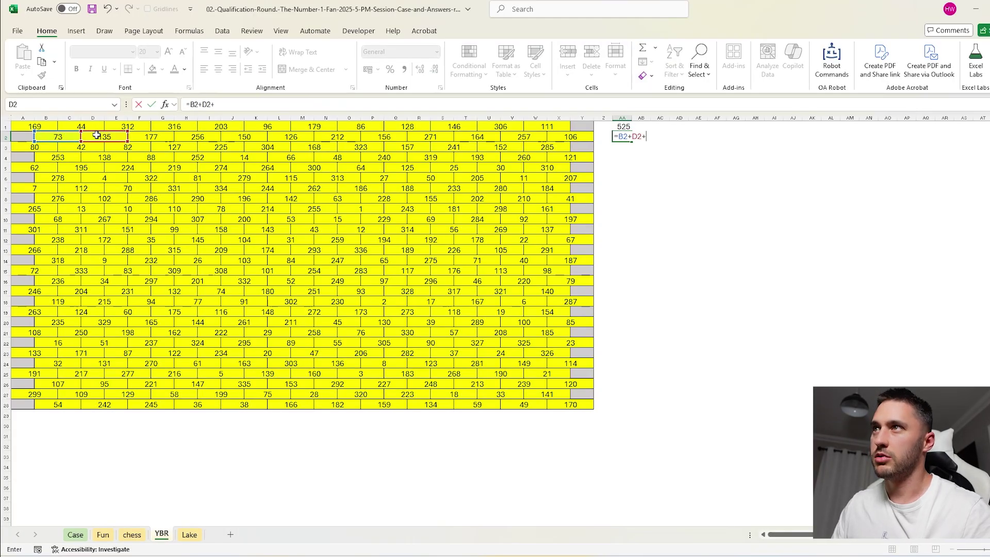
left_click(130, 135)
key("Return")
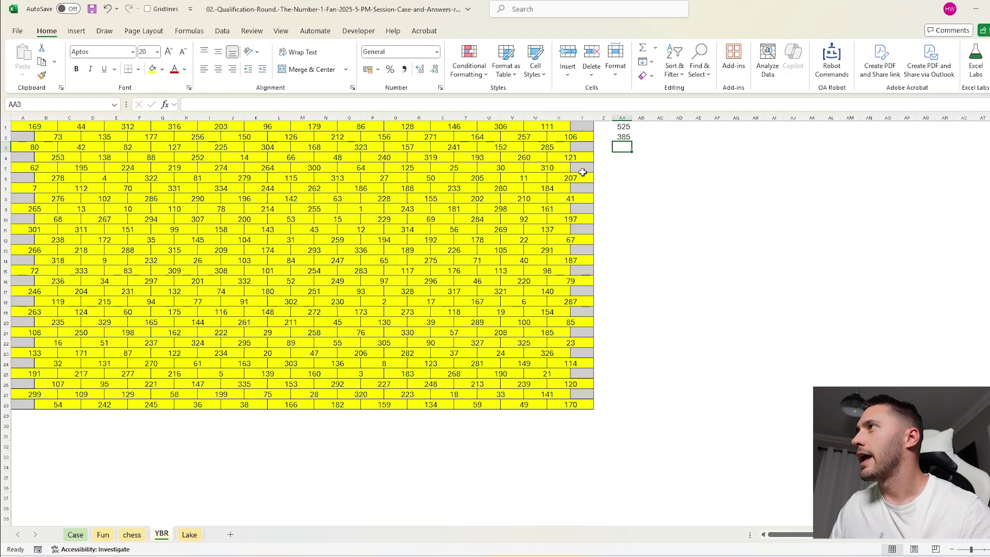
- Fill the sums across and down the grid, then clear the surplus columns AT through AZ
left_click_drag(622, 126, 944, 409)
double_click(841, 127)
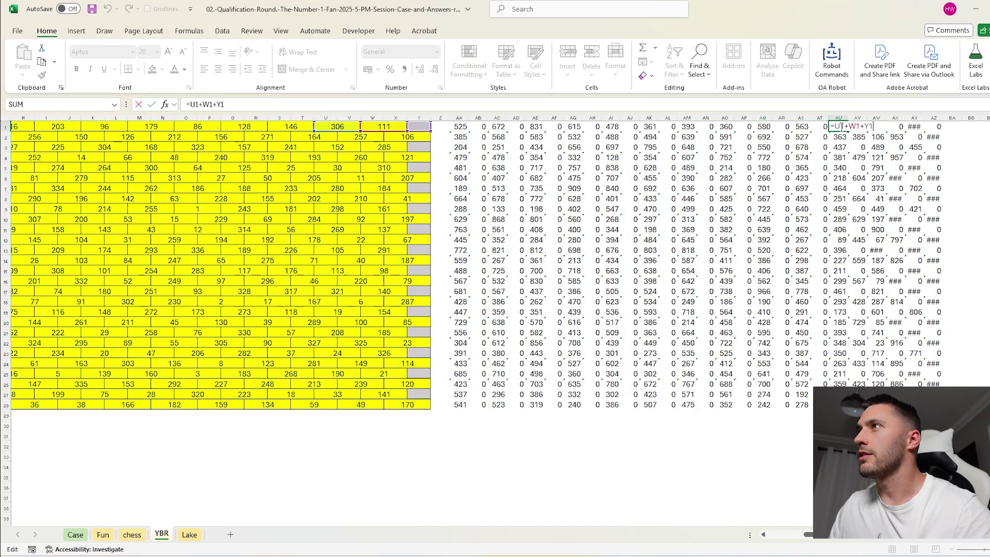
key("Escape")
double_click(802, 128)
key("Escape")
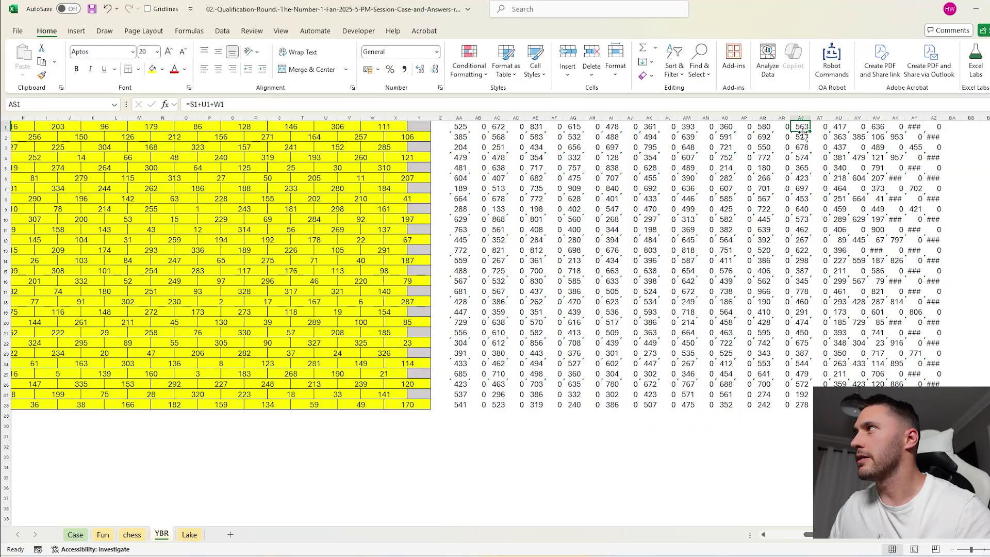
left_click_drag(820, 119, 939, 127)
key("Delete")
- Enter =LET(a,TOCOL(AA1:AS28),FILTER(a,a<>0)) in AV1, then select column AV to check count and sum
left_click(858, 127)
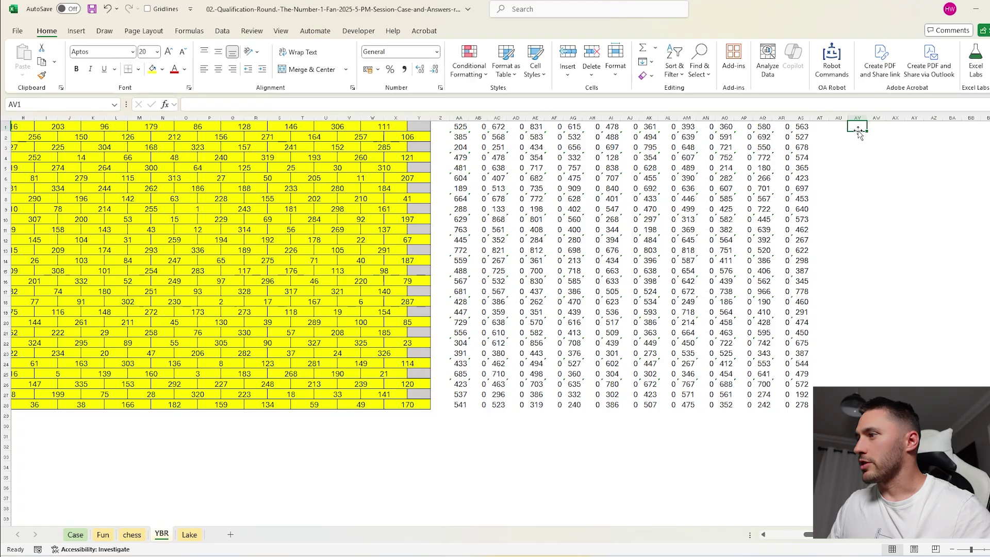
type("=LET(a")
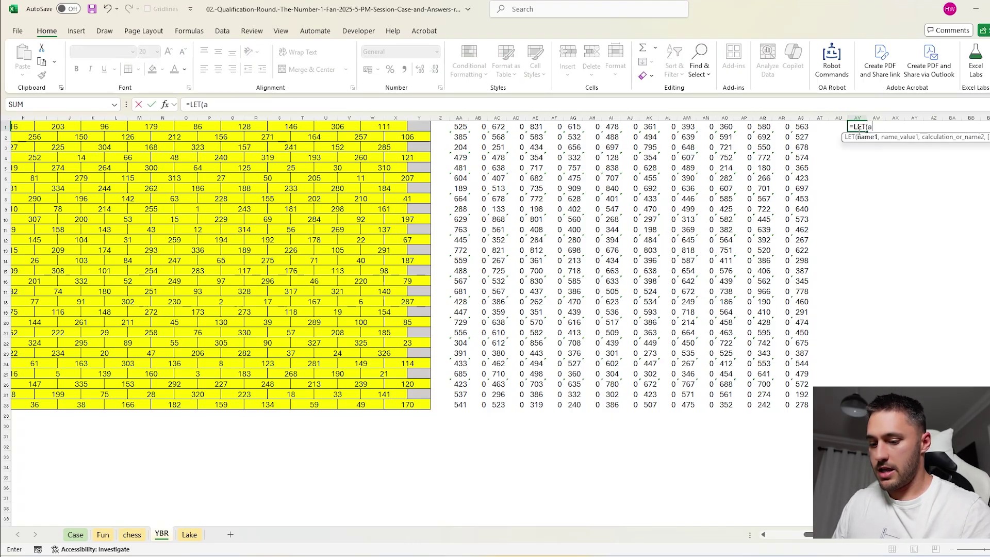
type(",toc")
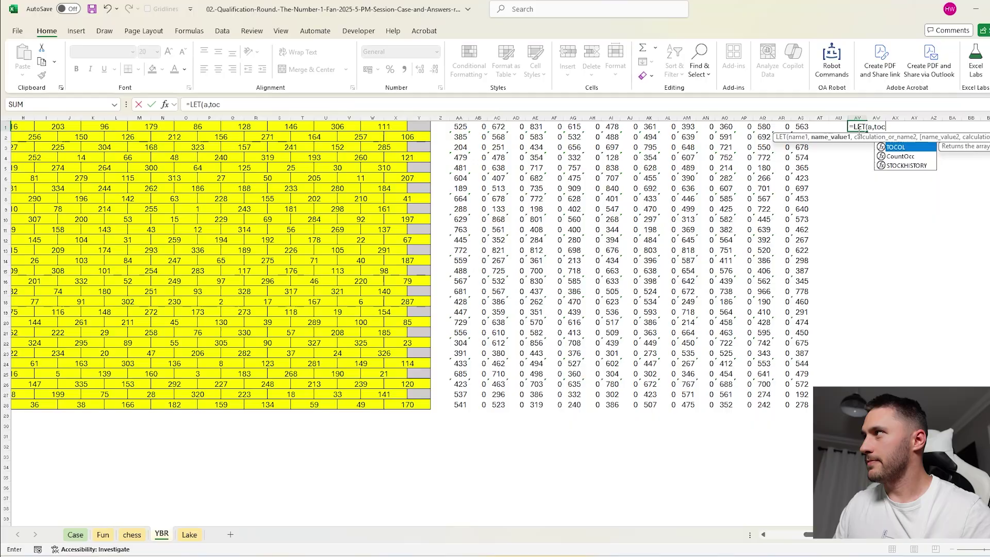
key("Tab")
left_click(464, 126)
key("ctrl+shift+Right")
key("ctrl+shift+Down")
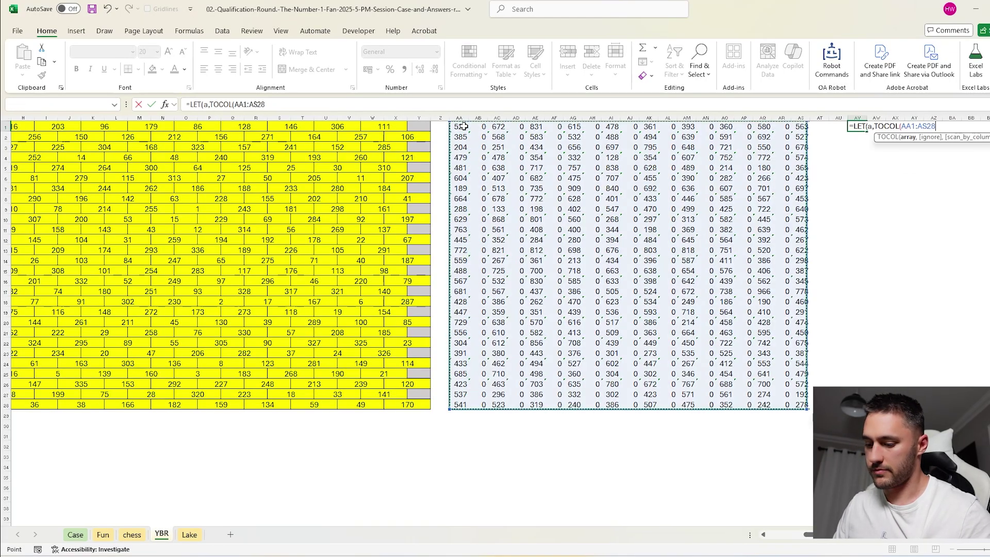
type(",")
key("BackSpace")
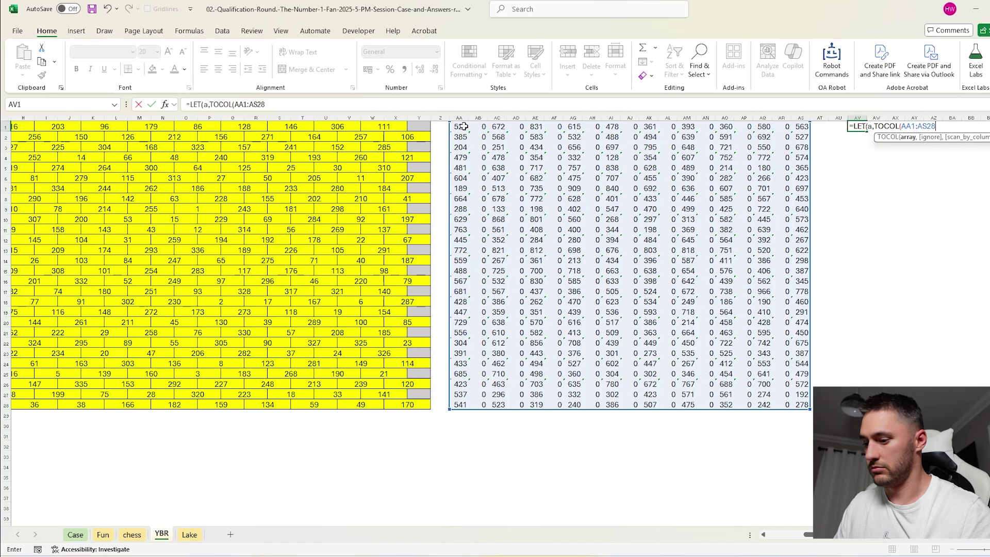
type("),filt")
key("Tab")
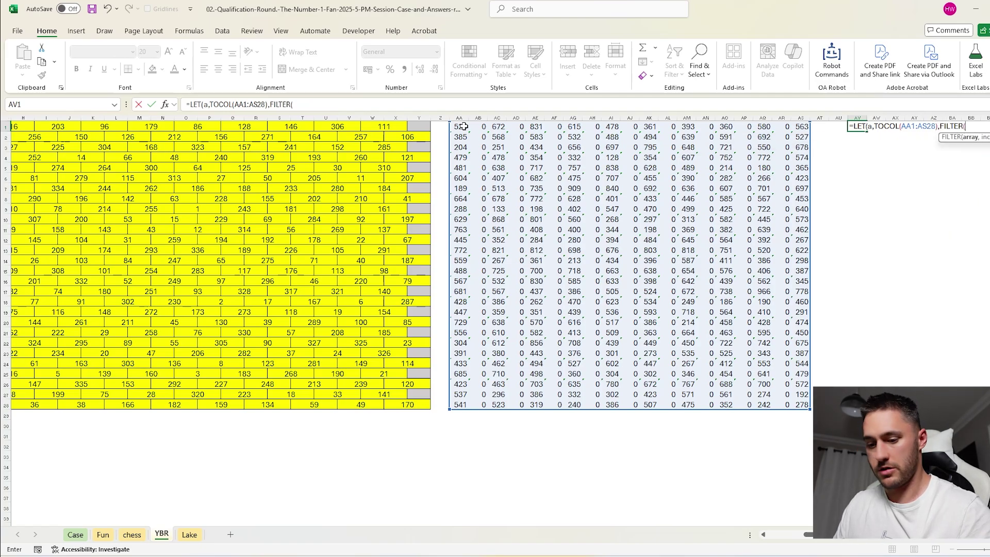
type("a,a<>0")
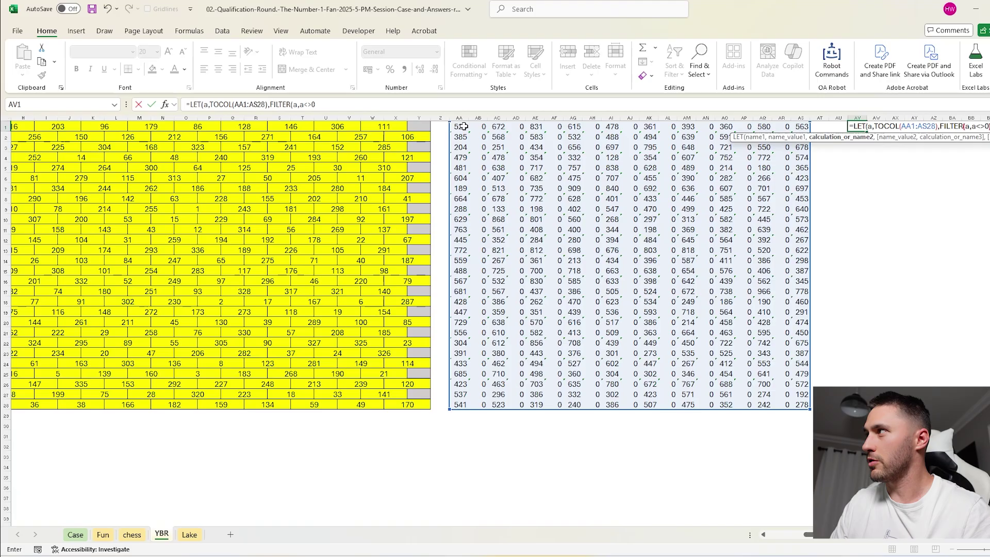
key("Return")
key("Return")
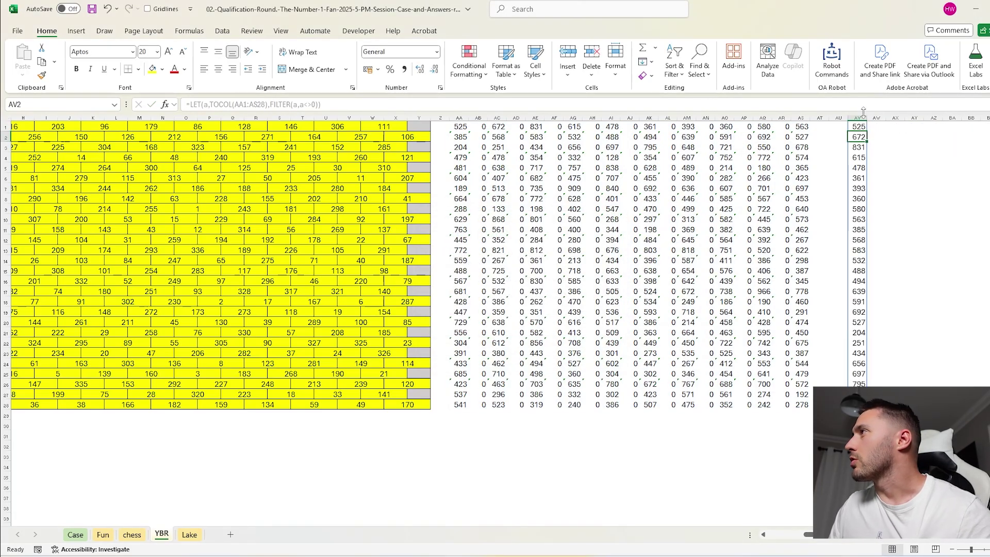
left_click(863, 114)
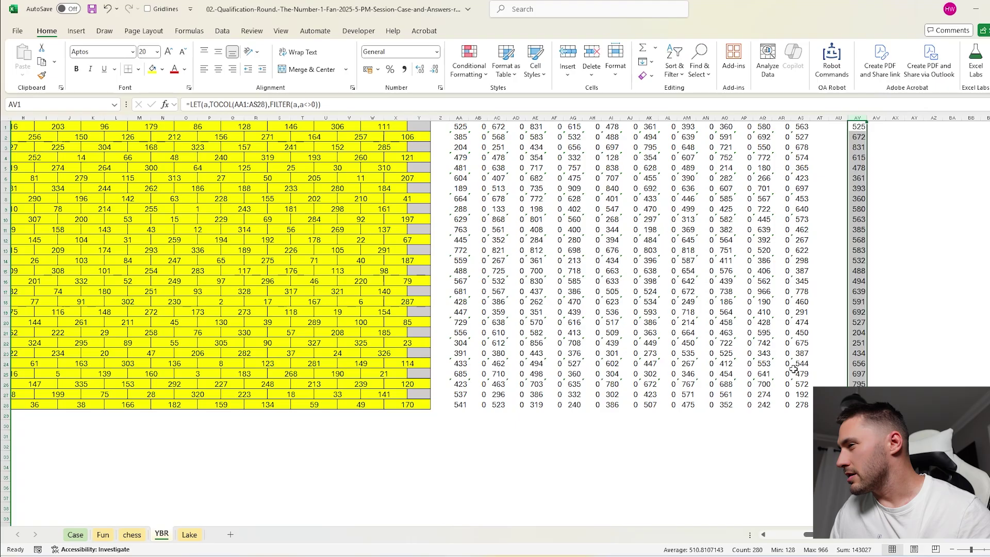
- Enter 128 as the Bonus D answer in E44 on the Case sheet, then read the Bonus E question
left_click(76, 534)
scroll(229, 337, "up", 20)
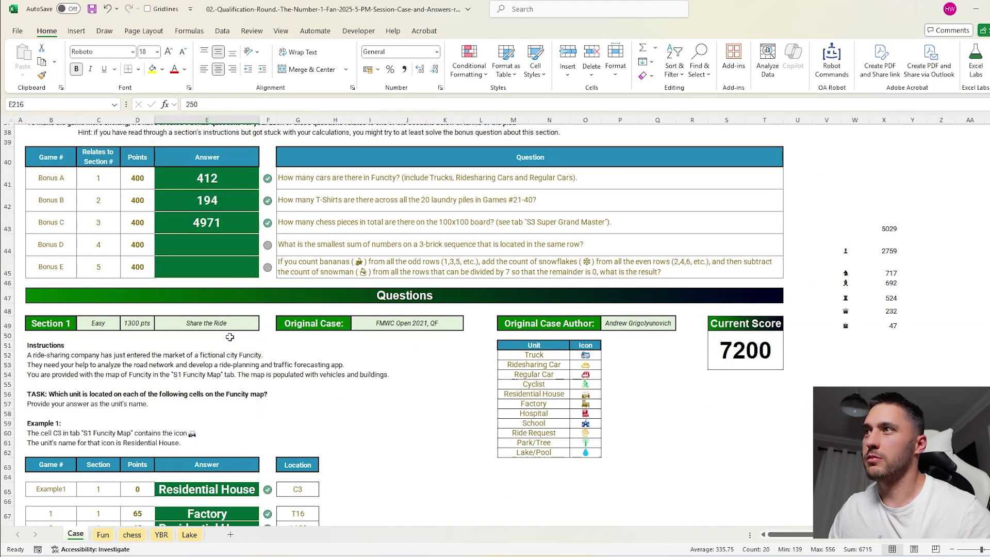
left_click(228, 250)
type("128")
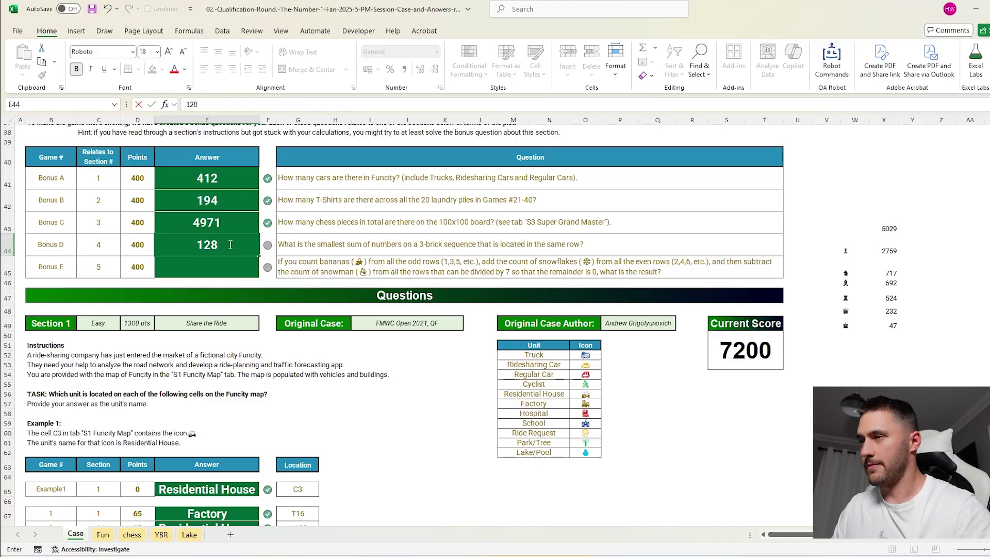
key("Return")
left_click(318, 274)
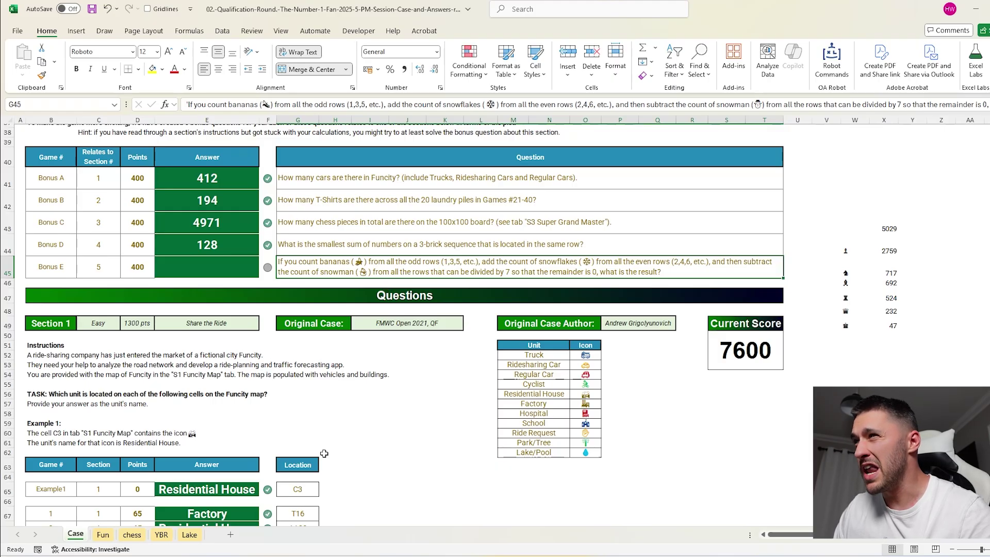
- On the Lake sheet, replace every empty cell of the map range with X
left_click(178, 536)
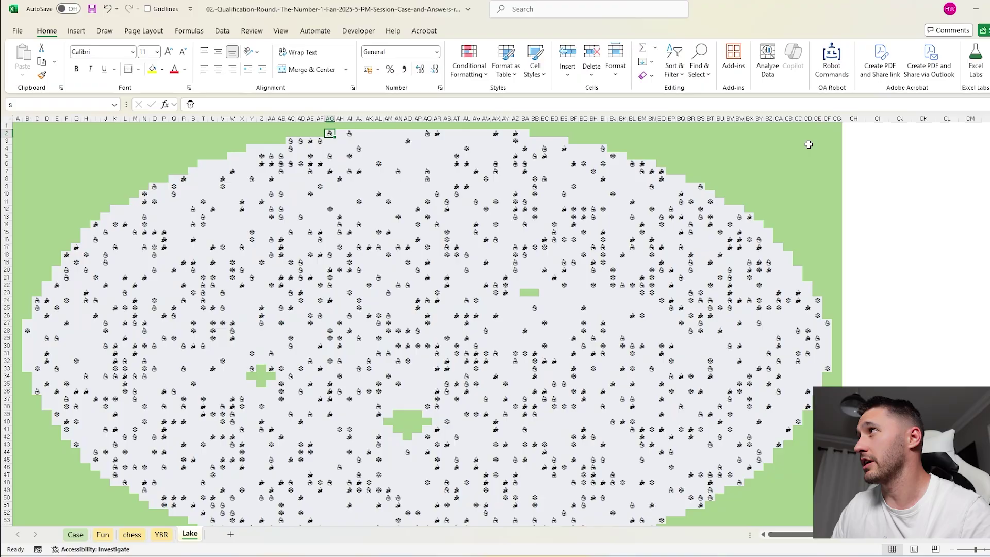
left_click(18, 125)
scroll(23, 128, "down", 5)
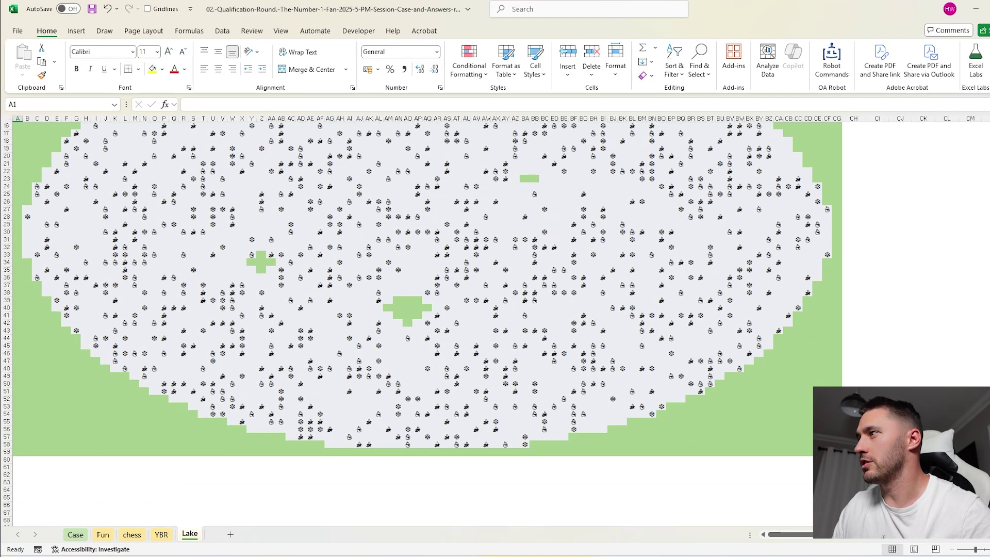
key("ctrl+a")
key("ctrl+h")
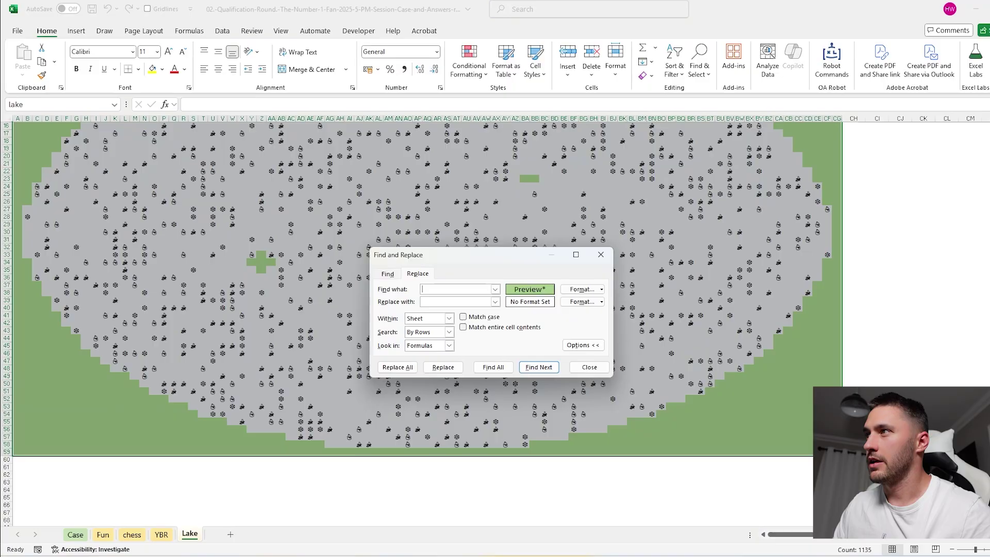
type("Z")
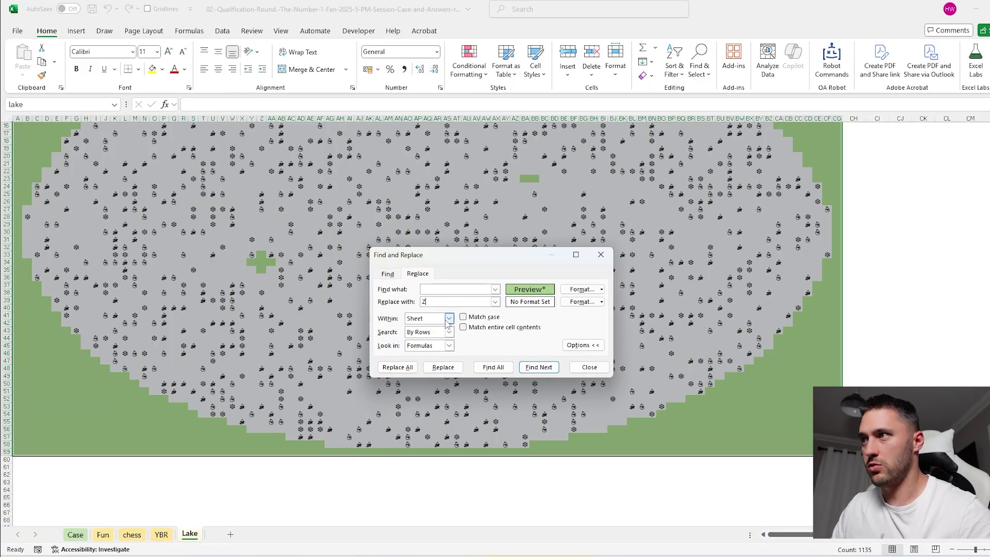
left_click(390, 367)
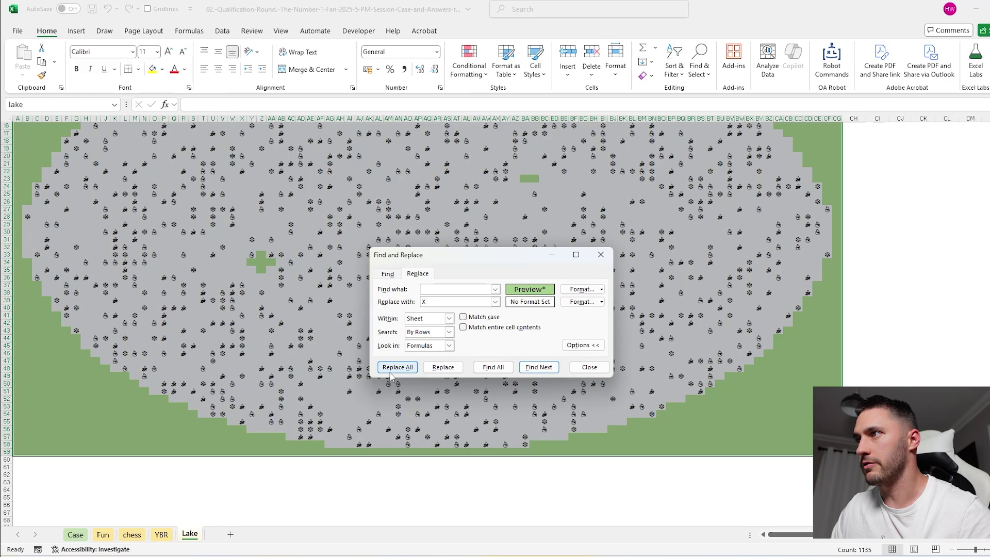
left_click(558, 342)
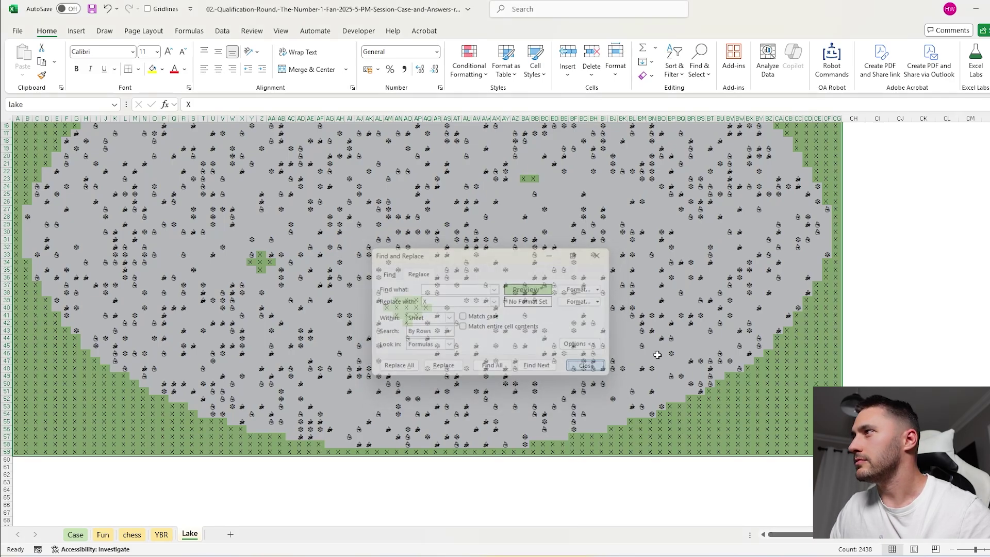
- Start CH1's formula with =ISEVEN(ROW())*COUNTIF(A1:CG1,b)
key("Escape")
left_click(855, 127)
type("=isev")
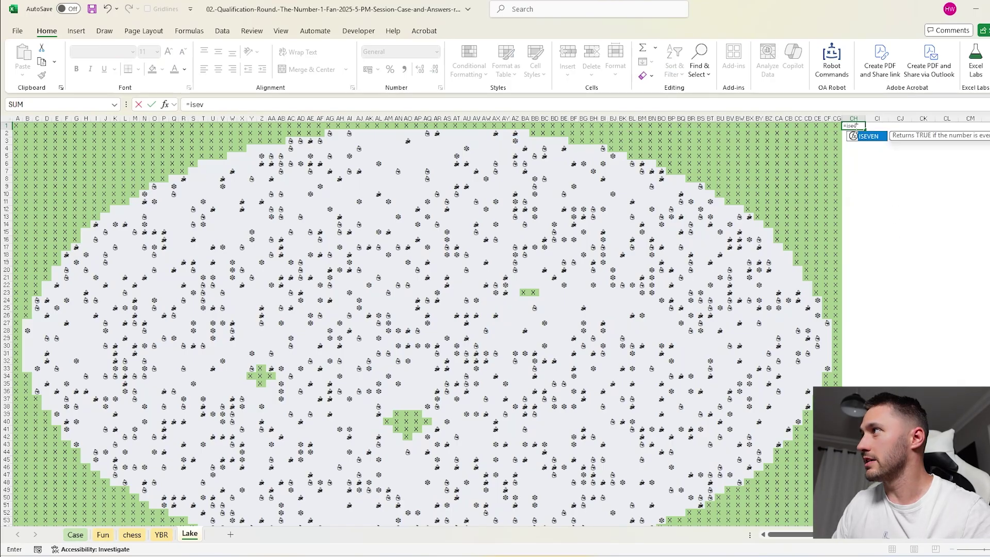
key("Tab")
type("row()")
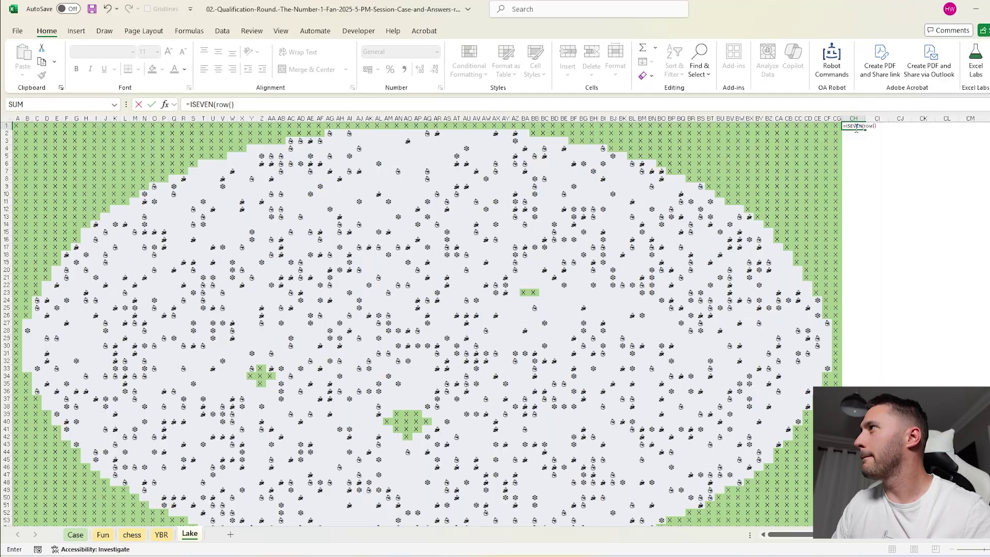
type(")*coun")
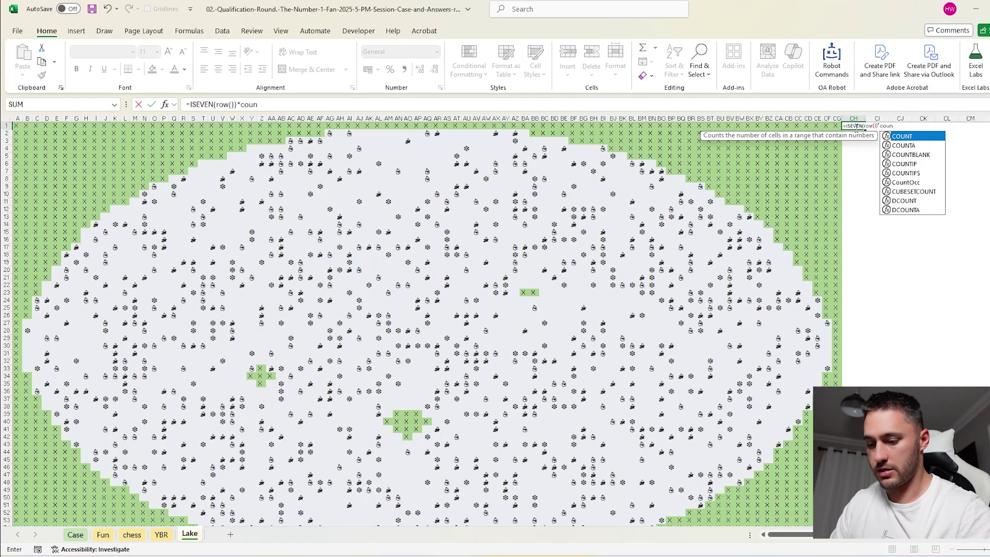
type("tif")
key("Tab")
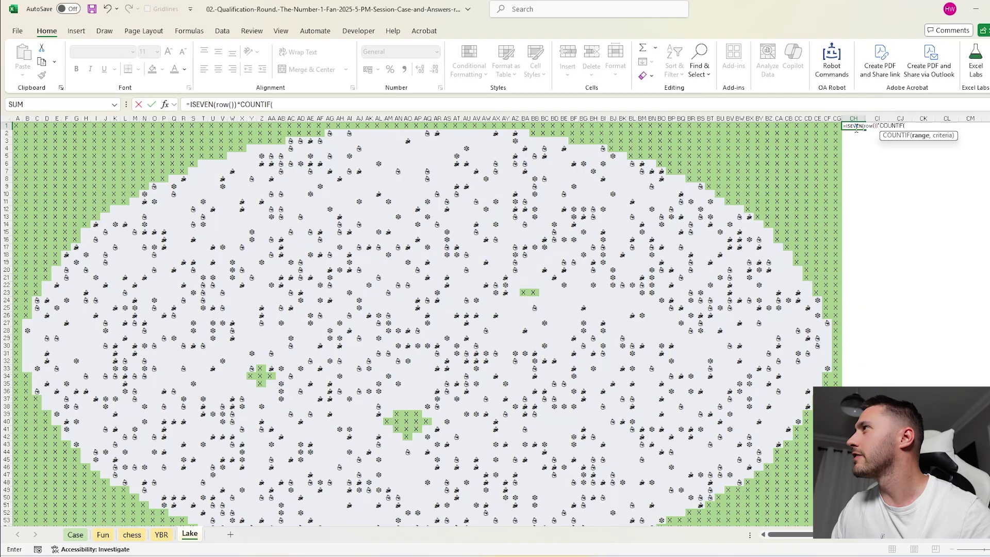
left_click_drag(840, 127, 18, 127)
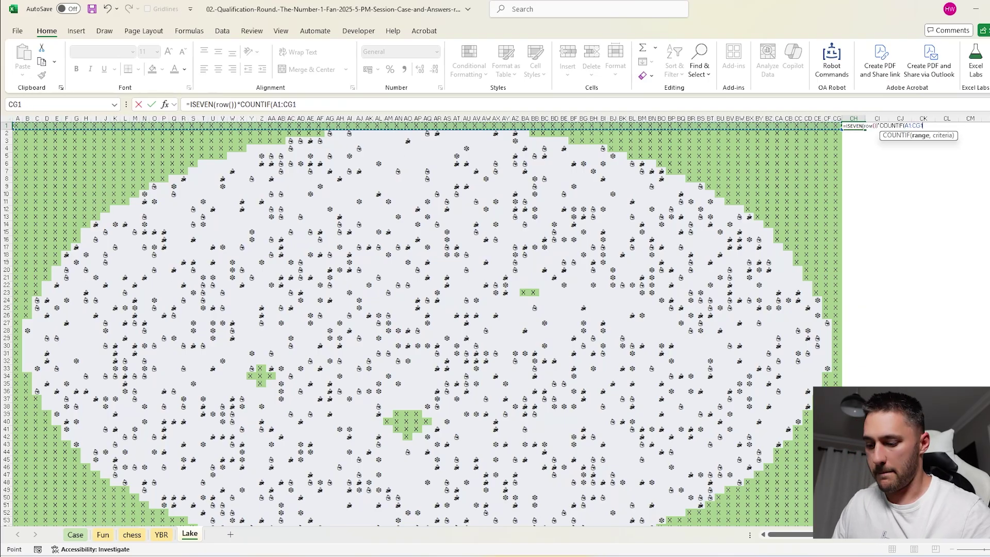
type(",b)")
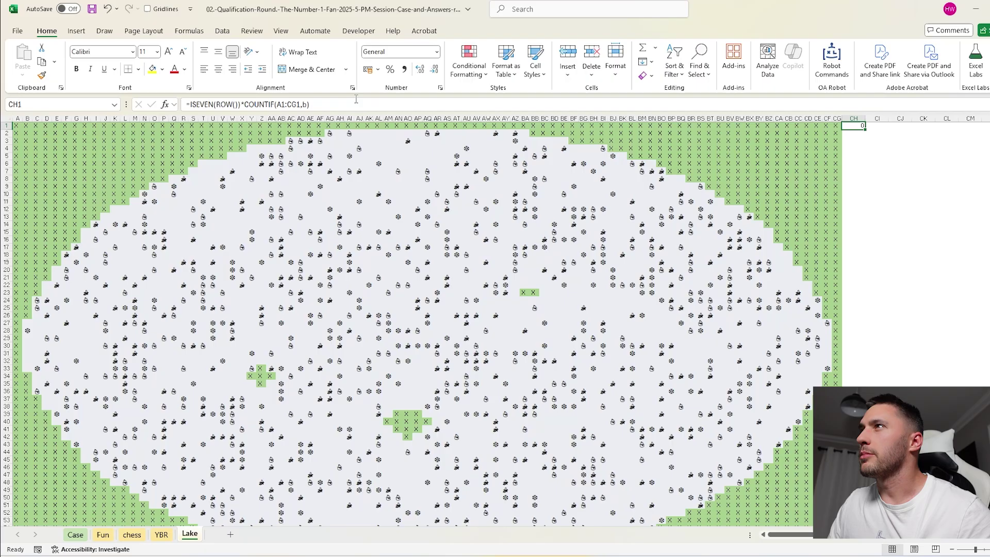
- Add +ISODD(ROW())*COUNTIF(A1:CG1,i) to the CH1 formula
left_click(355, 100)
type("+")
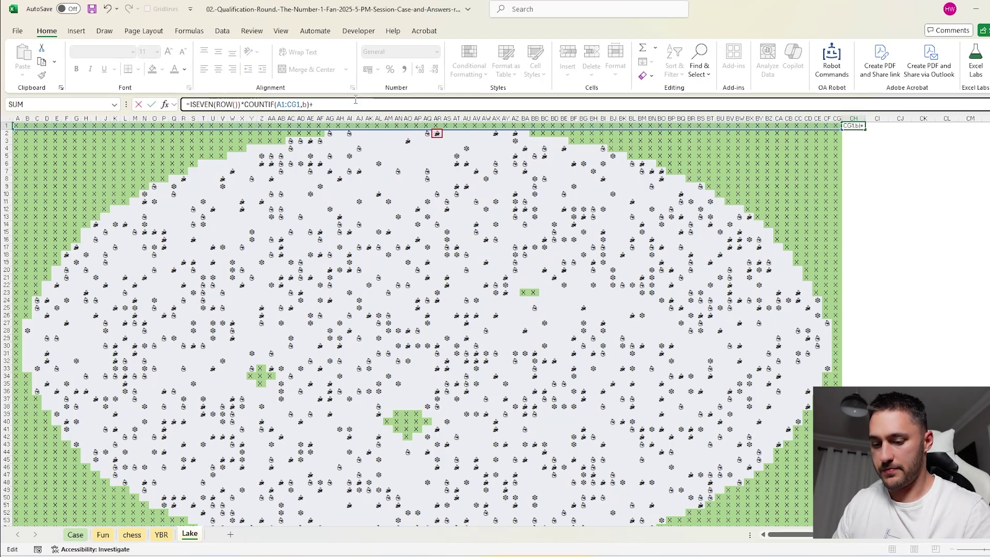
type("ISODD(")
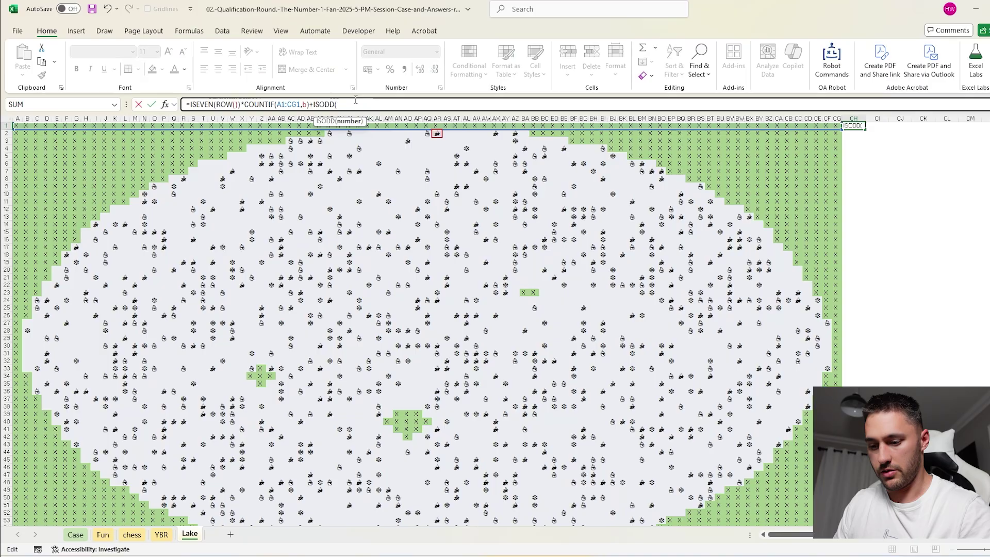
type("row()*COUNTIF(")
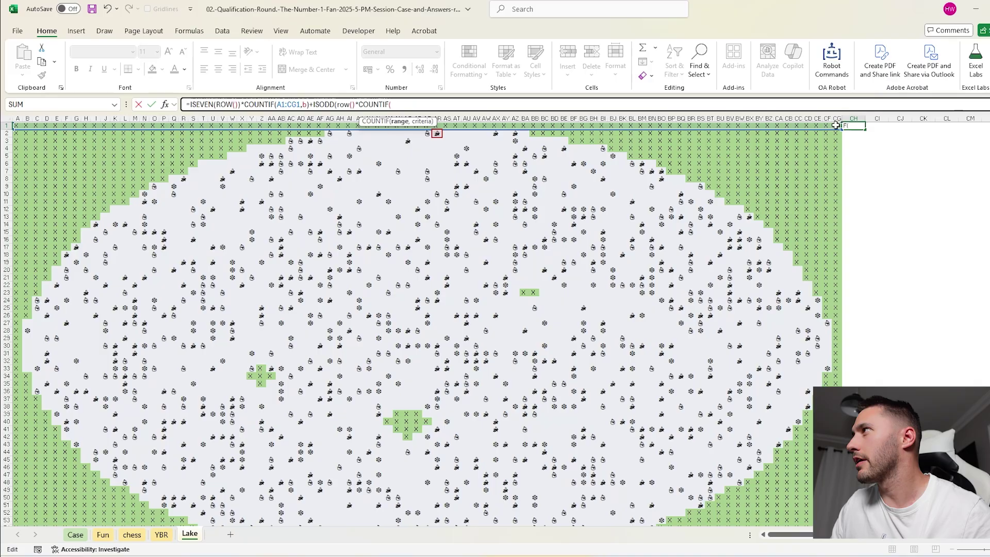
left_click_drag(836, 127, 16, 126)
type(",")
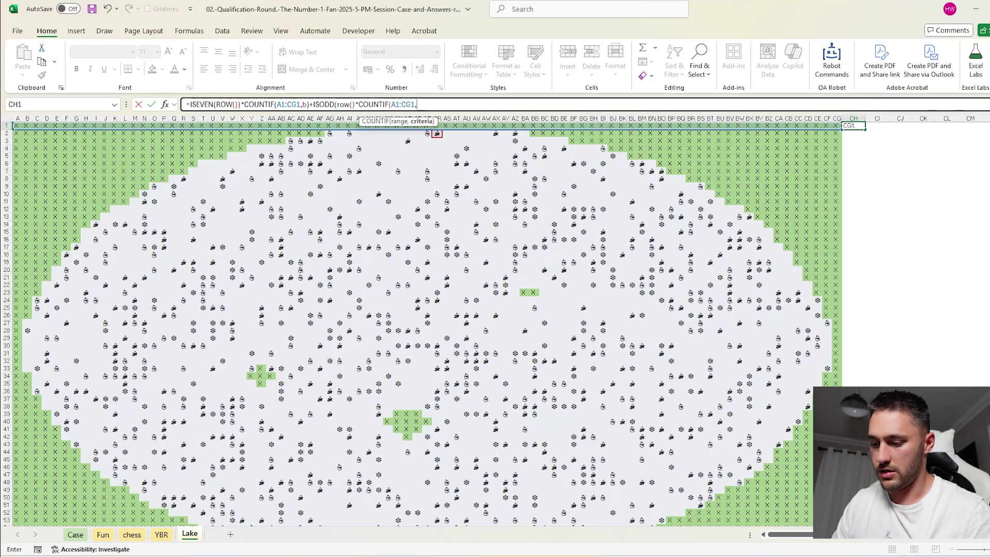
type("i)")
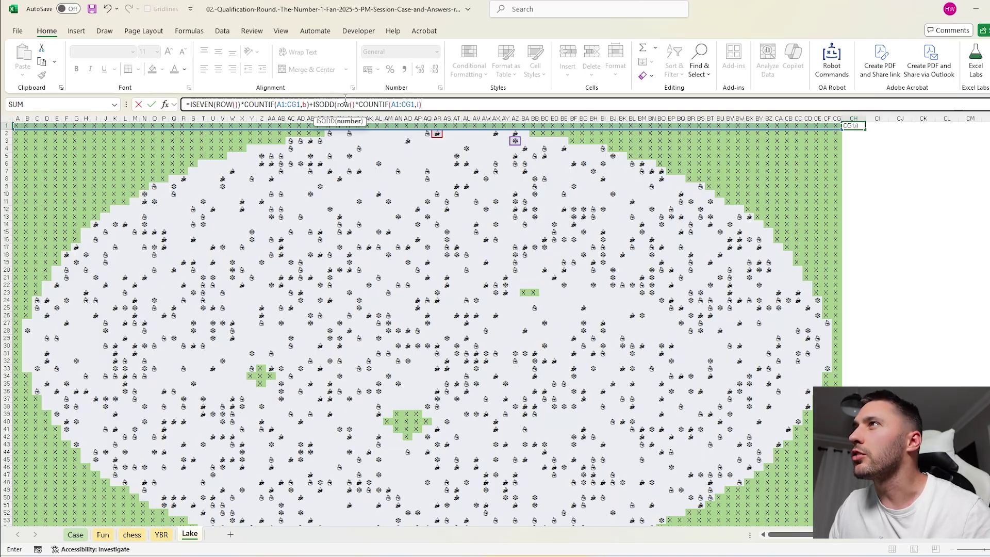
- Finish with +(MOD(ROW(),7)=0)*COUNTIF(A1:CG1,s) and commit it, returning 0
left_click(356, 105)
type("*")
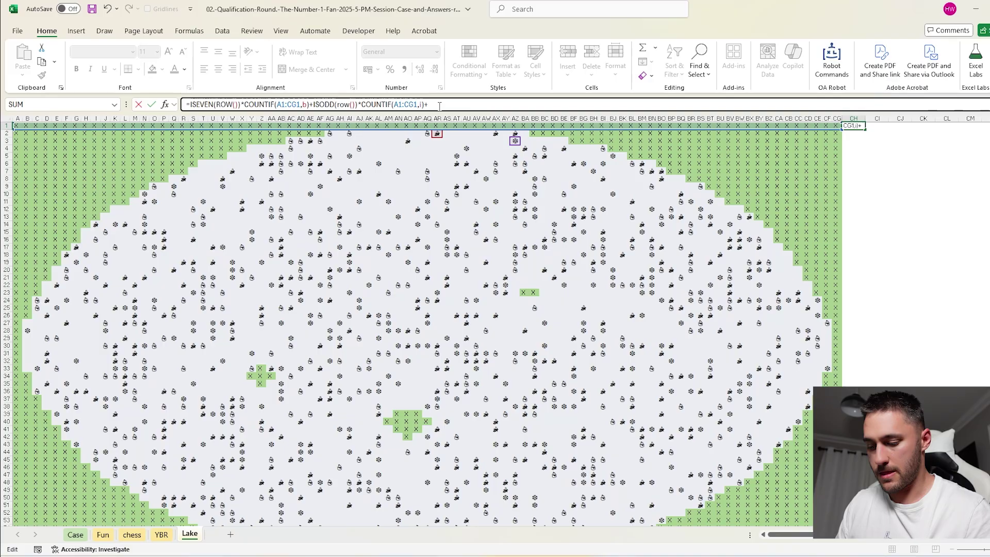
type("mod")
key("Tab")
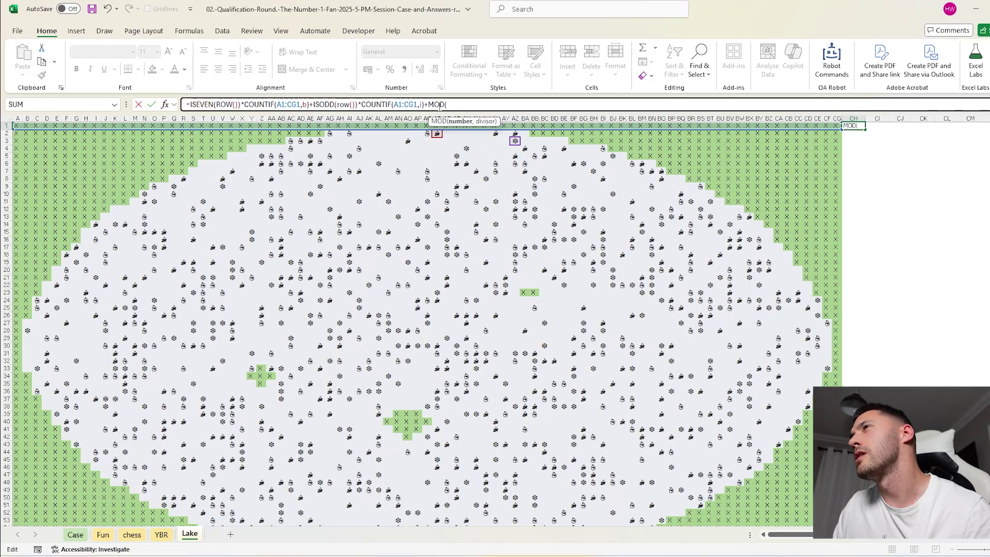
type("row()")
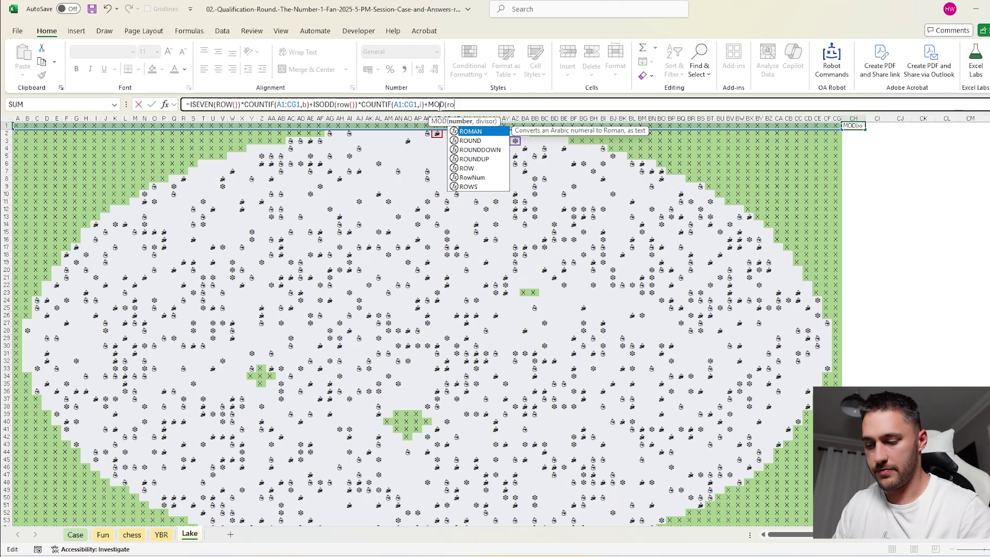
type(",")
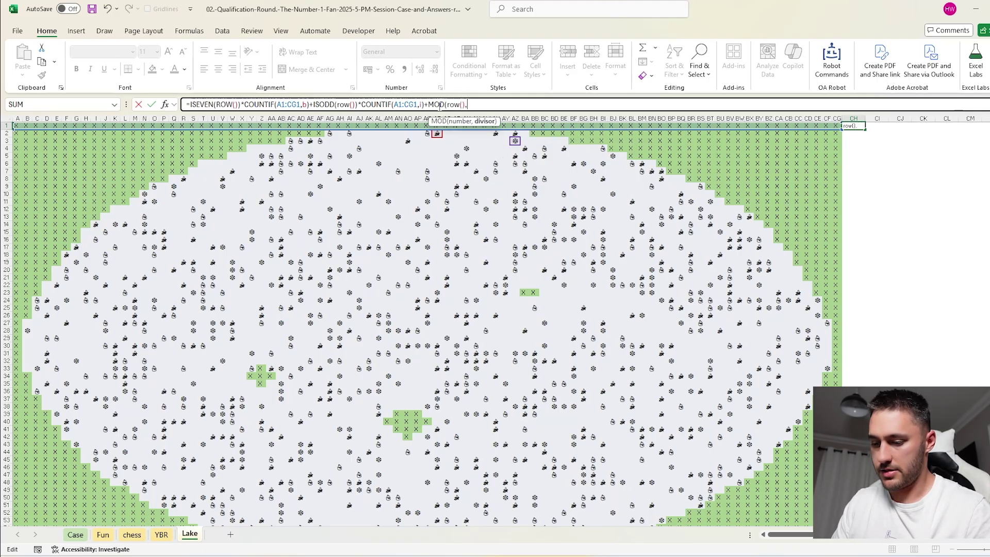
type("7)=0")
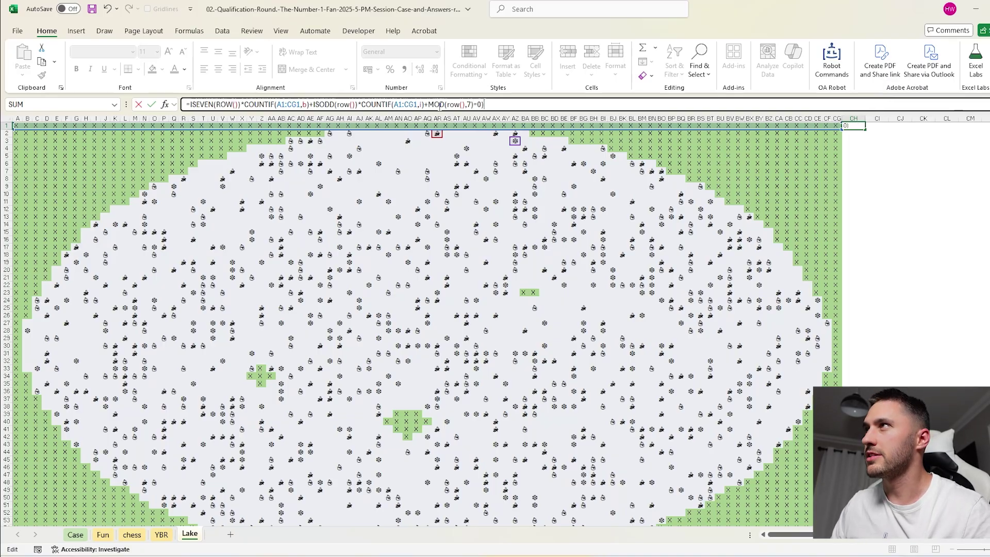
type("(")
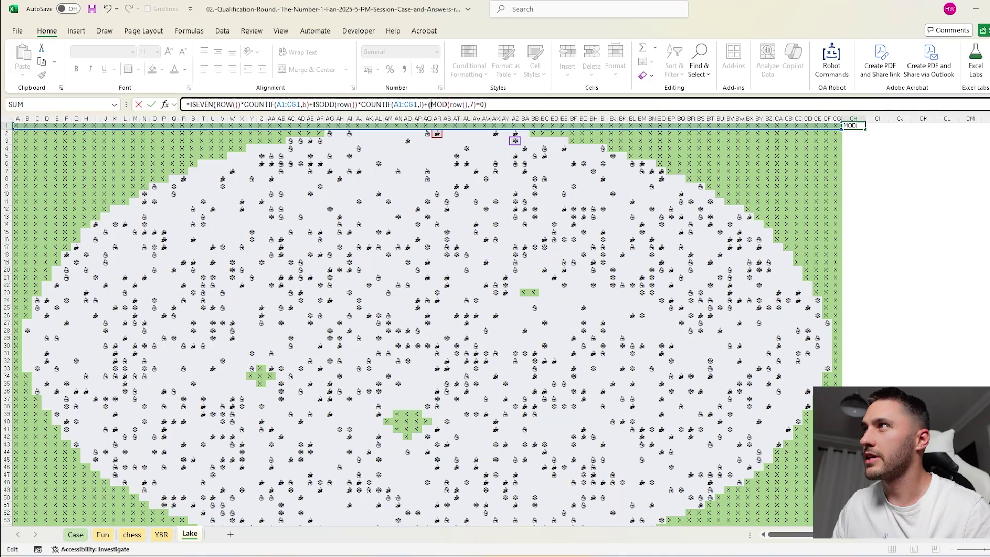
left_click(498, 103)
type("*COUNTIF(")
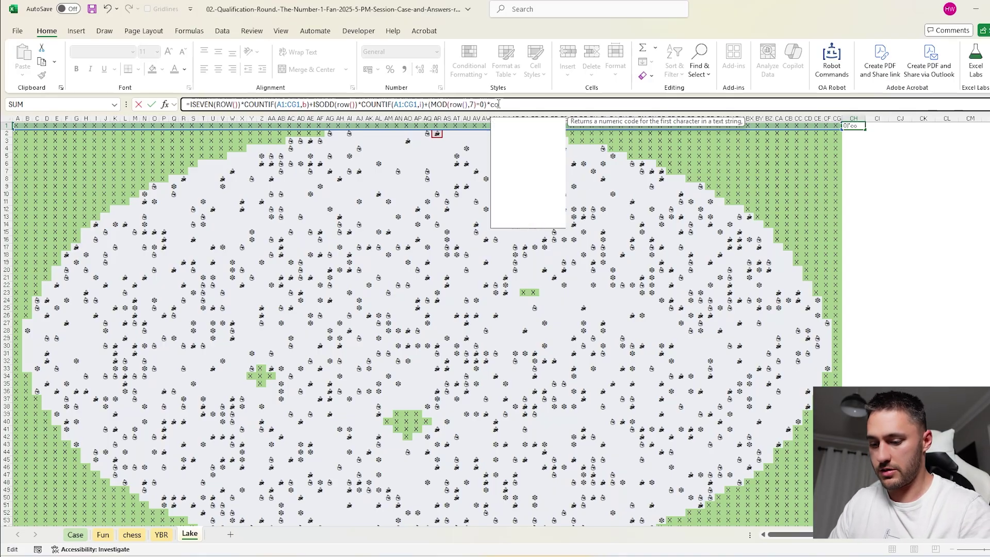
left_click_drag(836, 126, 16, 126)
type(",s)")
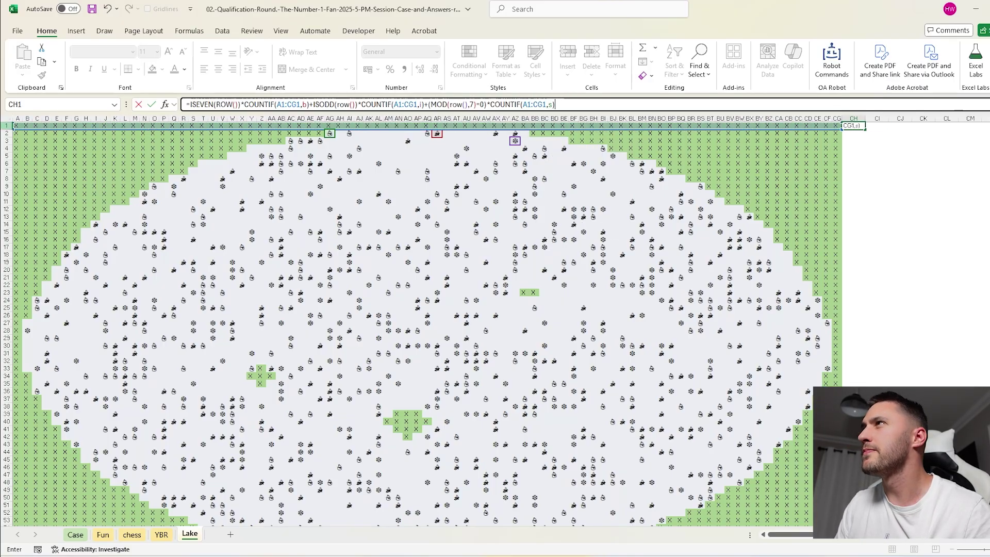
key("Return")
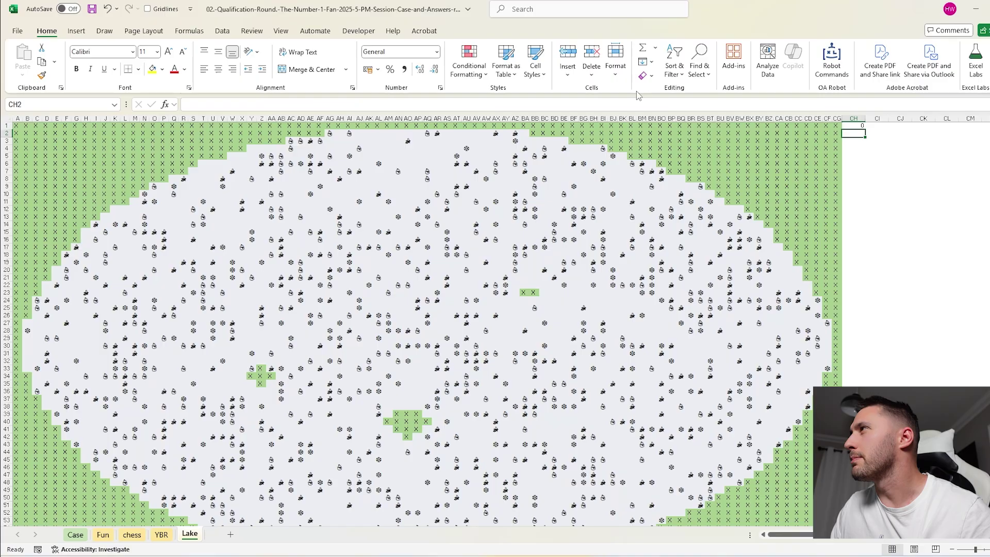
- Change the + before the MOD term in CH1 to - so seventh-row snowmen are subtracted
left_click(848, 127)
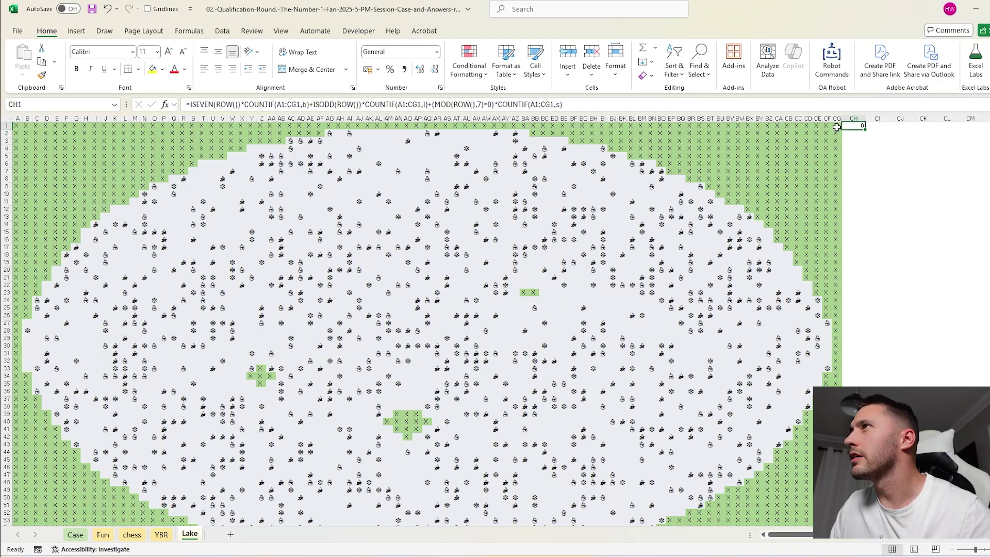
left_click(434, 104)
key("BackSpace")
type("-")
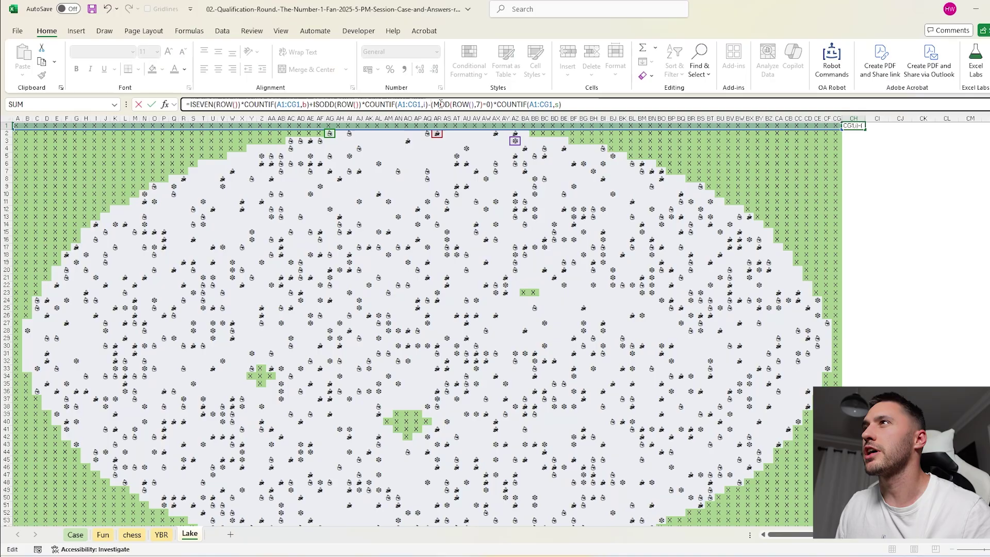
key("Return")
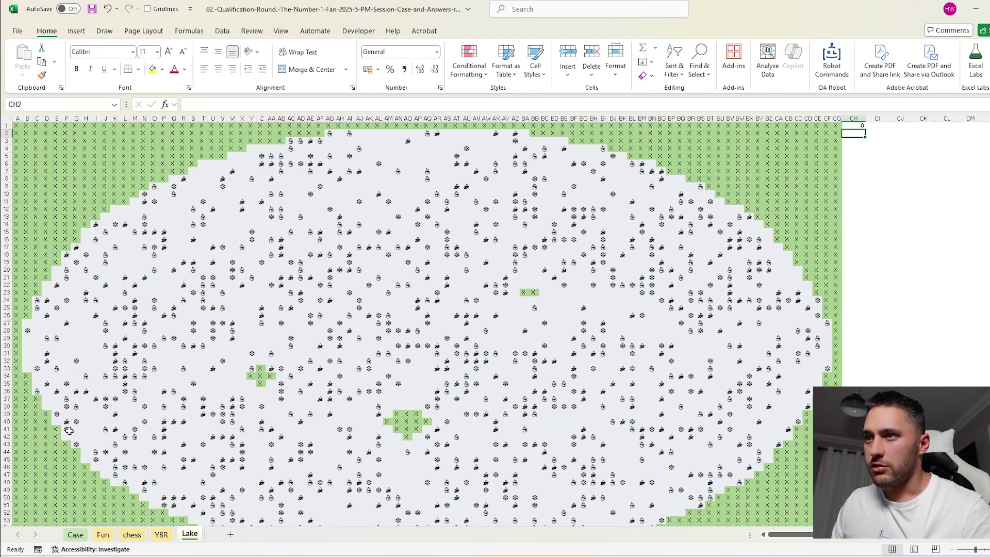
left_click(75, 534)
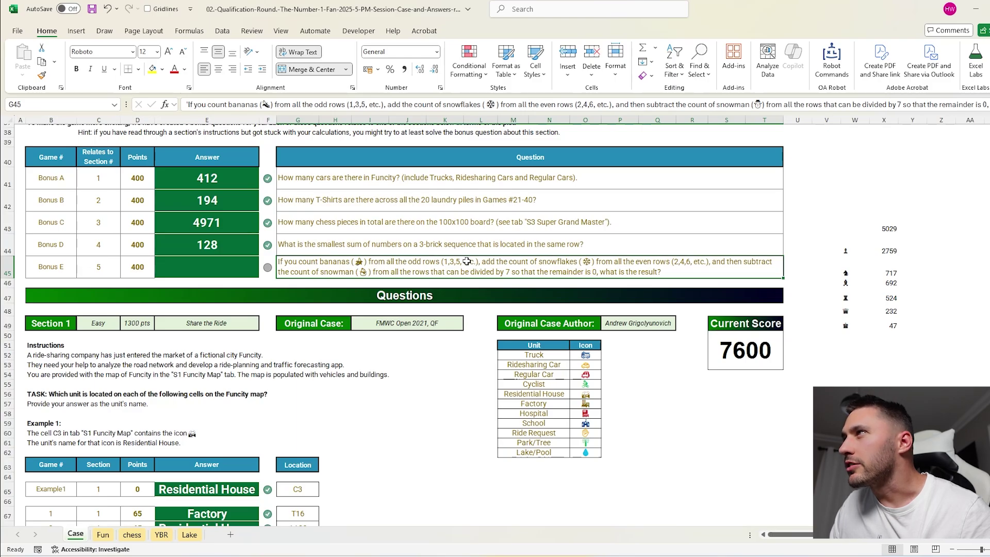
left_click(189, 534)
- Swap to ISODD for b and ISEVEN for i, then fill CH1 down column CH
double_click(852, 126)
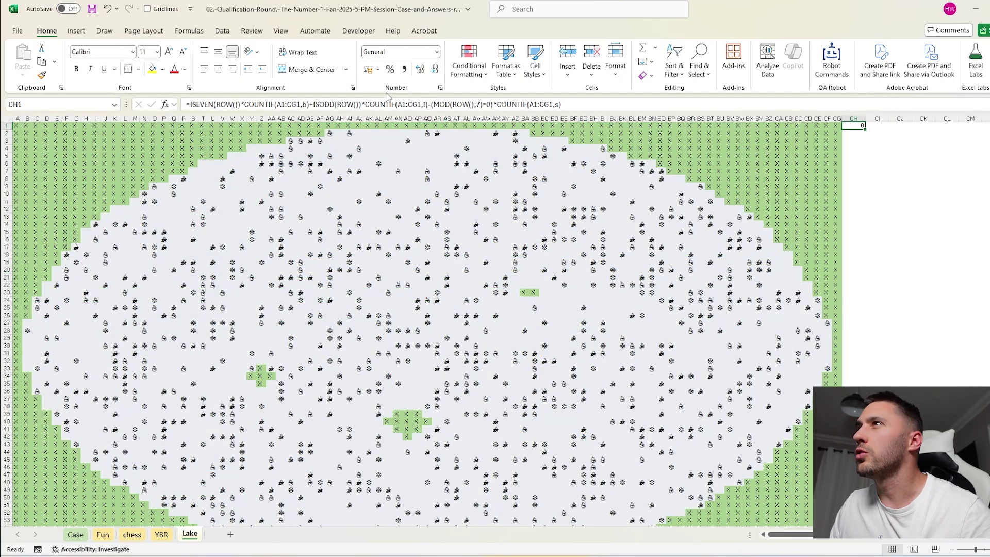
left_click(324, 104)
left_click(211, 104)
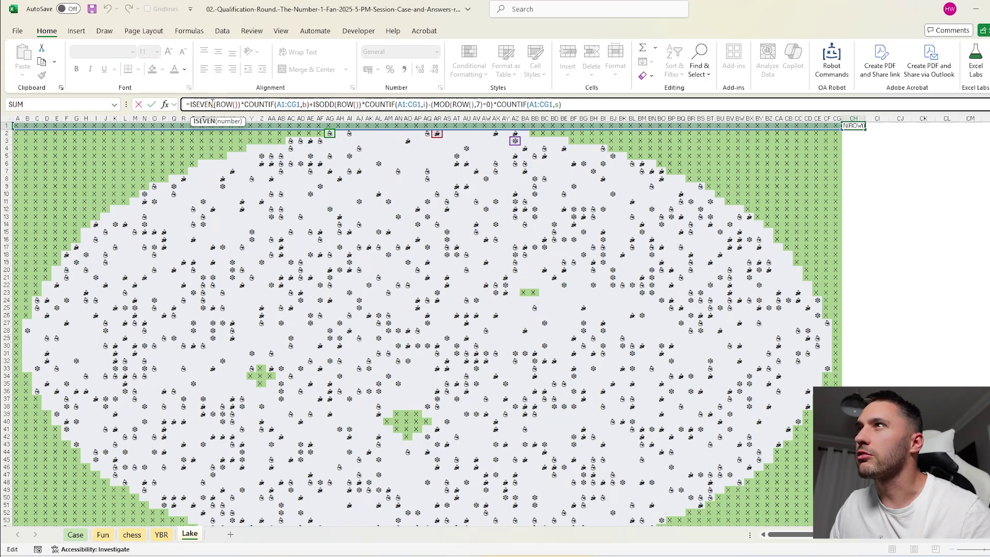
key("BackSpace")
key("BackSpace")
key("BackSpace")
key("BackSpace")
type("odd")
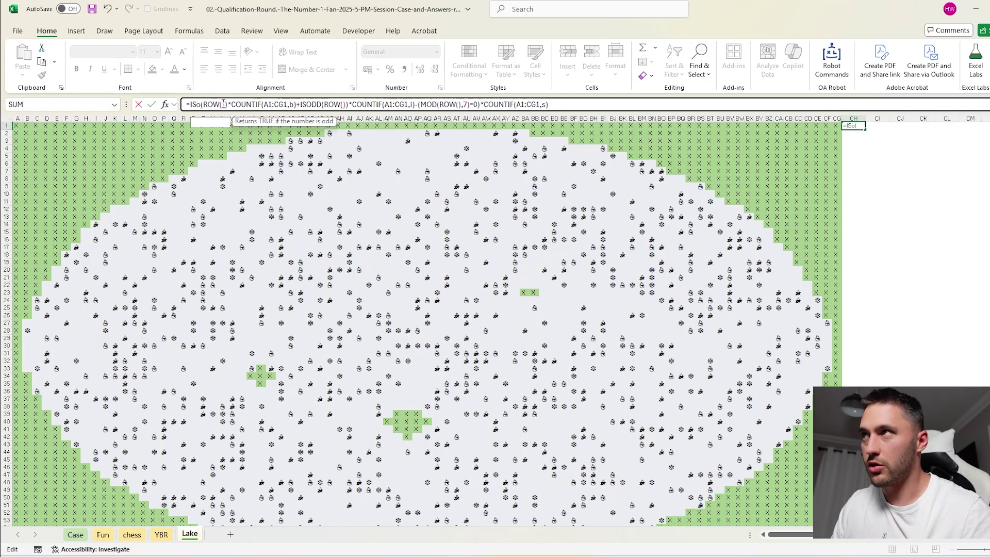
left_click(326, 105)
key("BackSpace")
key("BackSpace")
key("BackSpace")
type("even")
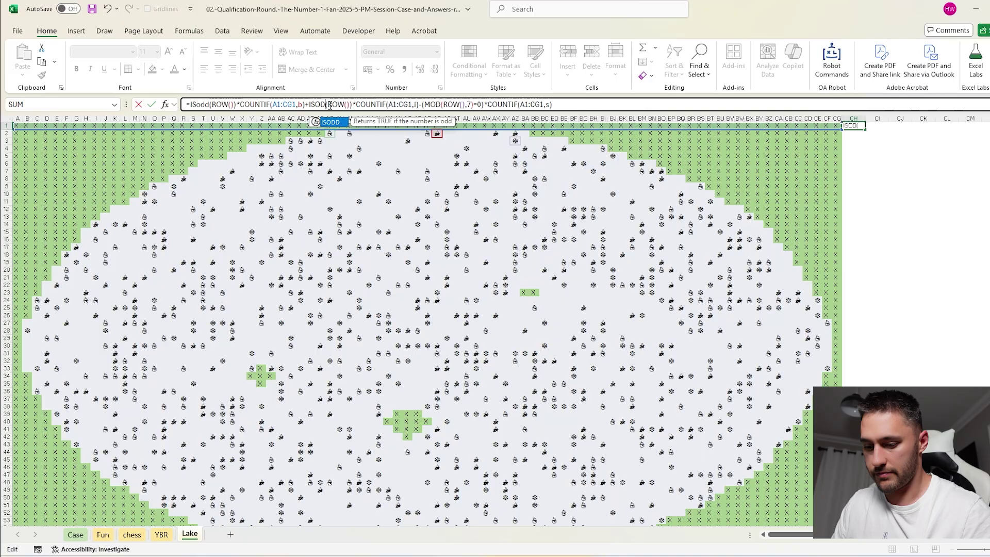
key("Return")
left_click(851, 126)
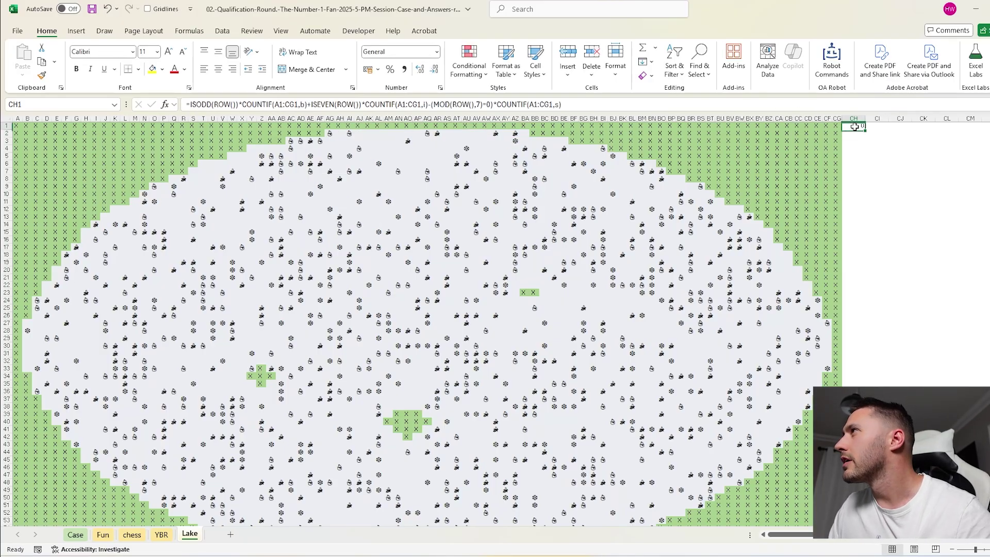
double_click(866, 129)
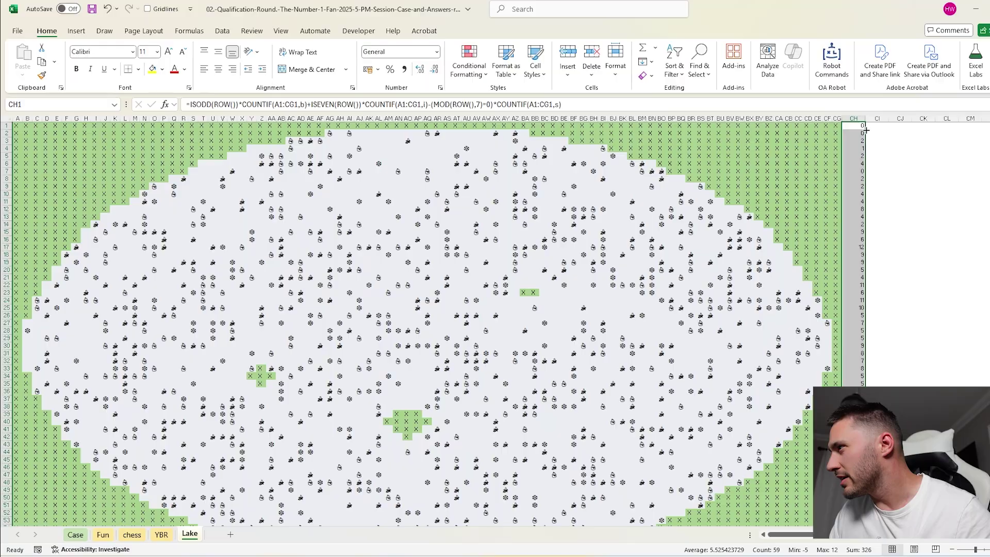
- Enter 326 as the Bonus E answer in E45 on the Case sheet, raising the score to 8000
left_click(75, 534)
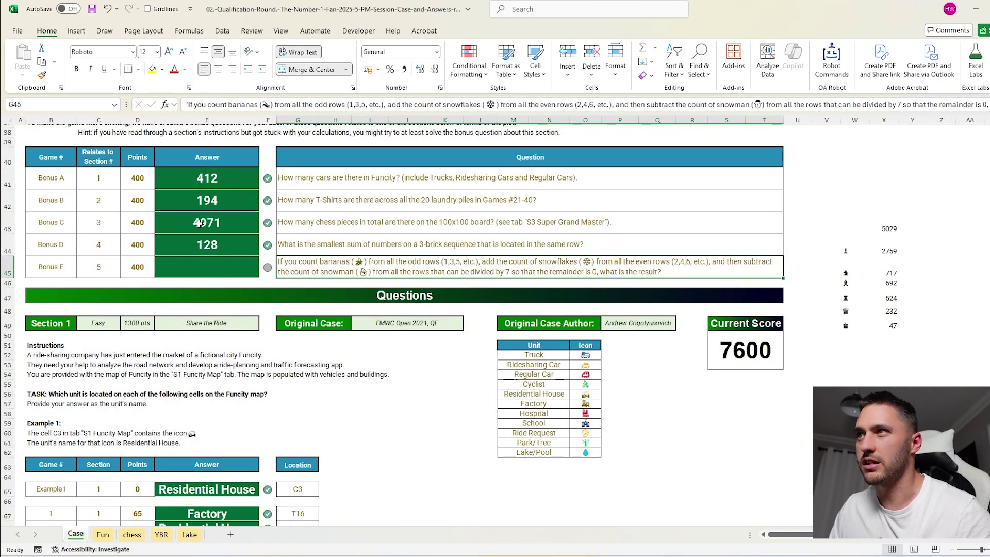
left_click(199, 263)
type("326")
key("Return")
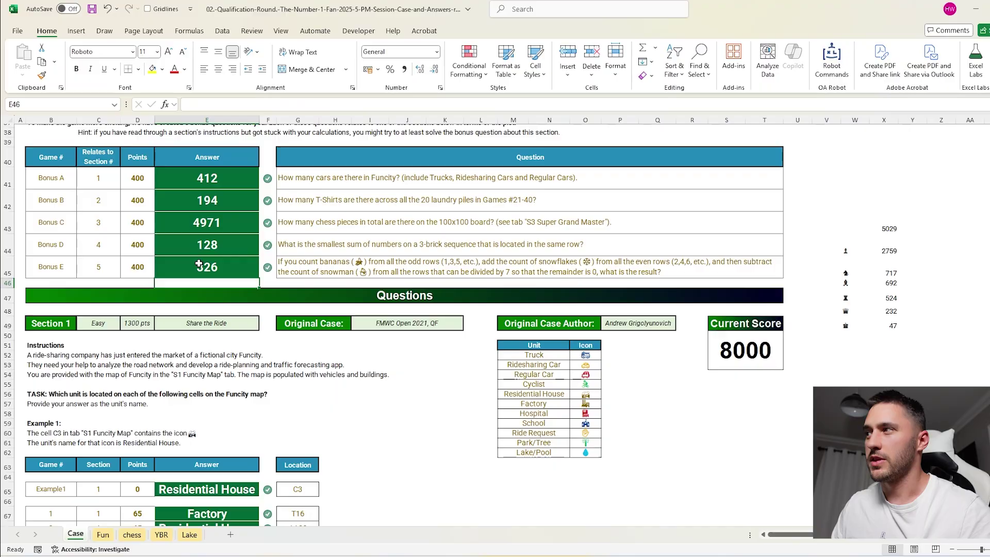
scroll(330, 278, "down", 20)
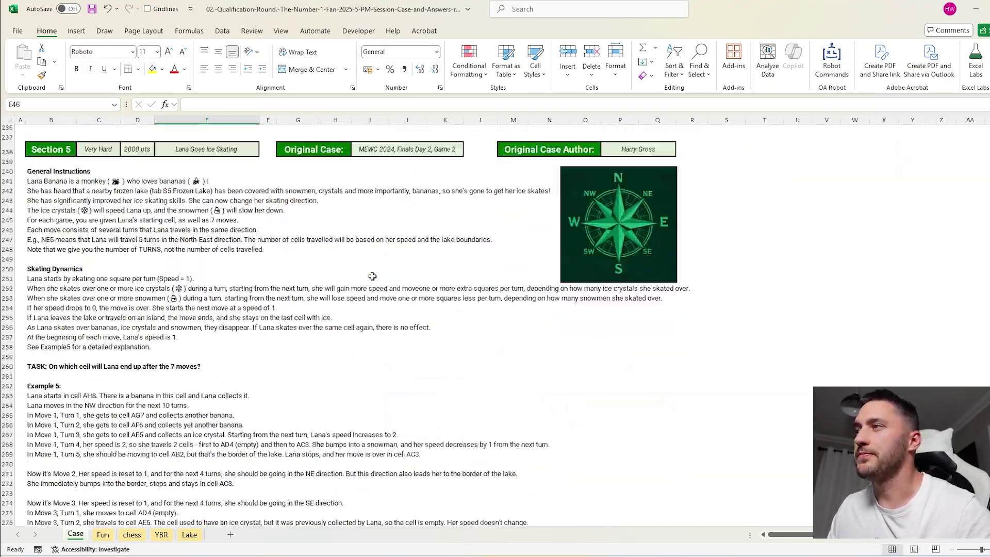
scroll(372, 276, "down", 20)
scroll(372, 276, "up", 5)
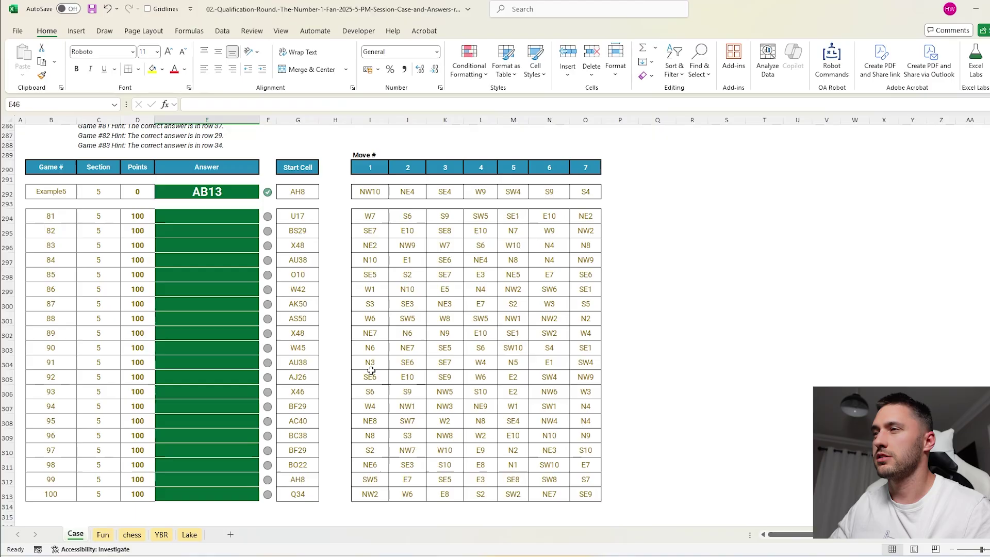
scroll(393, 349, "up", 2)
scroll(393, 349, "down", 1)
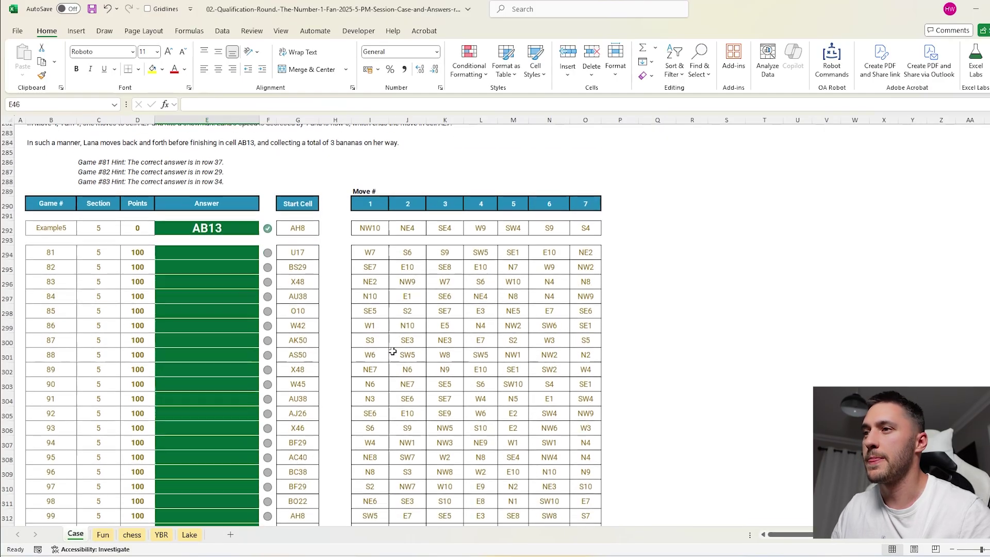
- On Sheet1, change the A1 label to example5 and check the game-number formulas in A4:A5
left_click(230, 535)
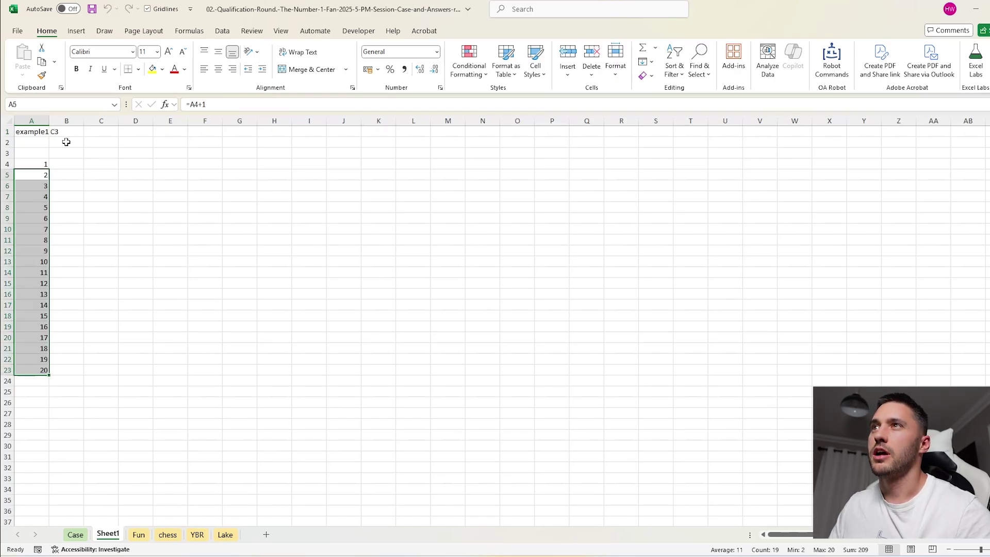
left_click(42, 131)
left_click(253, 100)
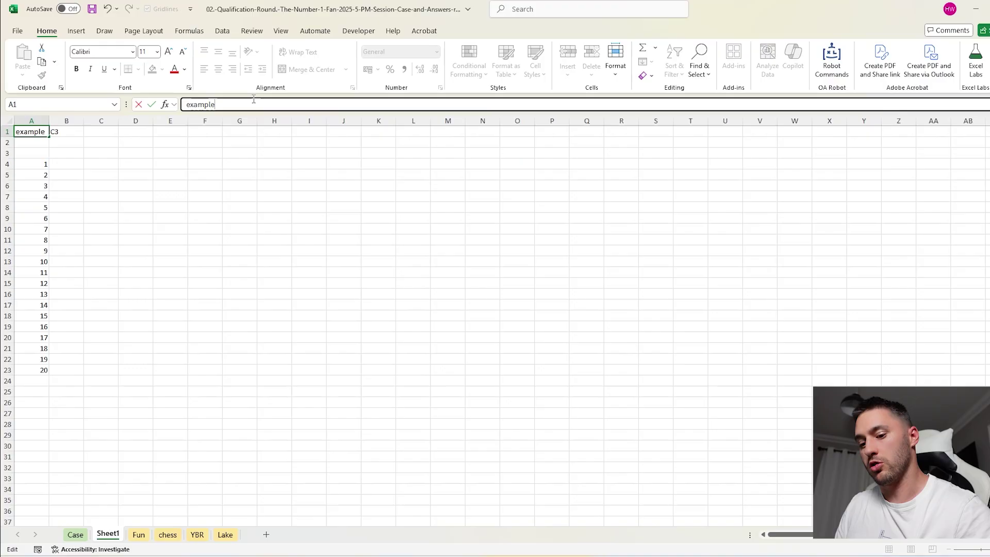
type("5")
key("Return")
left_click(30, 165)
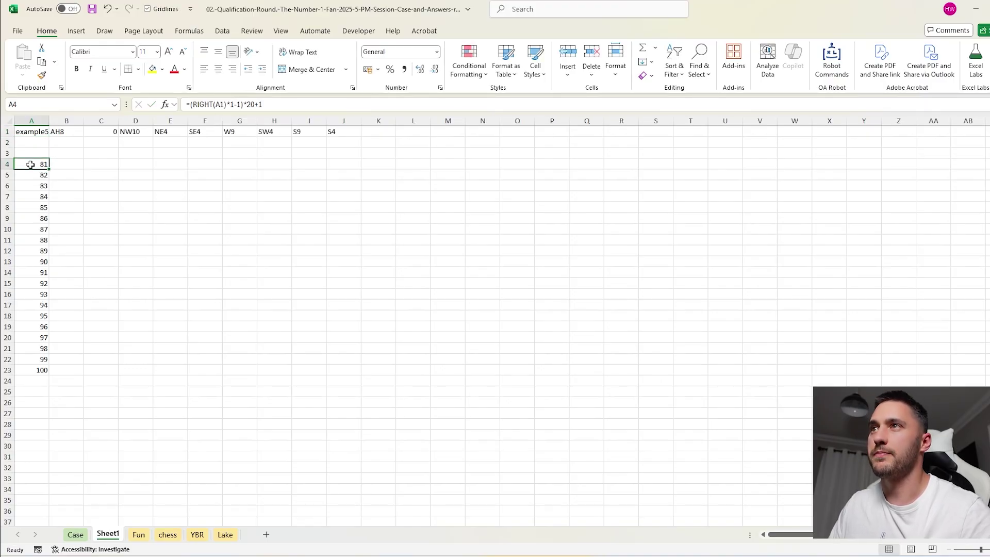
key("Down")
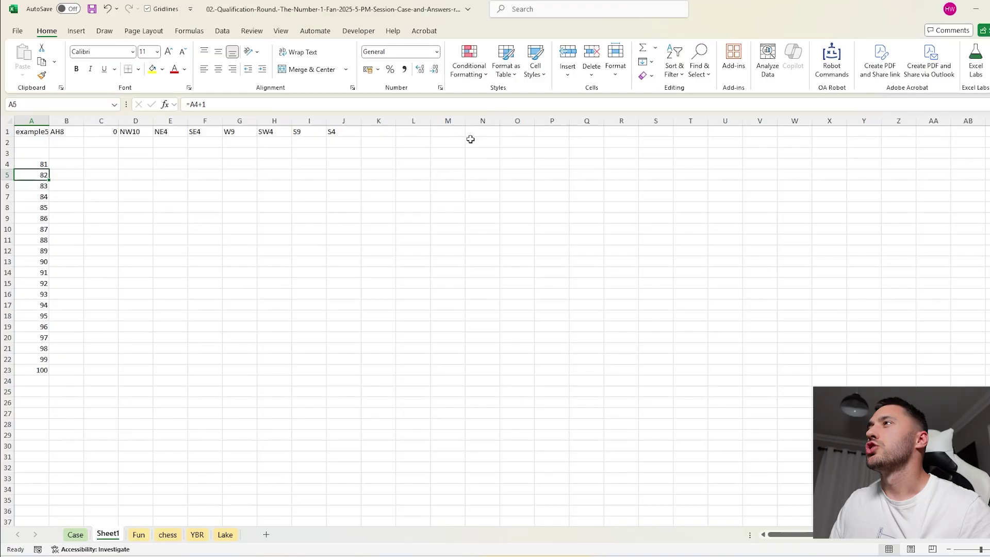
- Enter =TOROW(Arrows) in N1 to list the eight arrows across N1:U1
left_click(490, 132)
type("=tor")
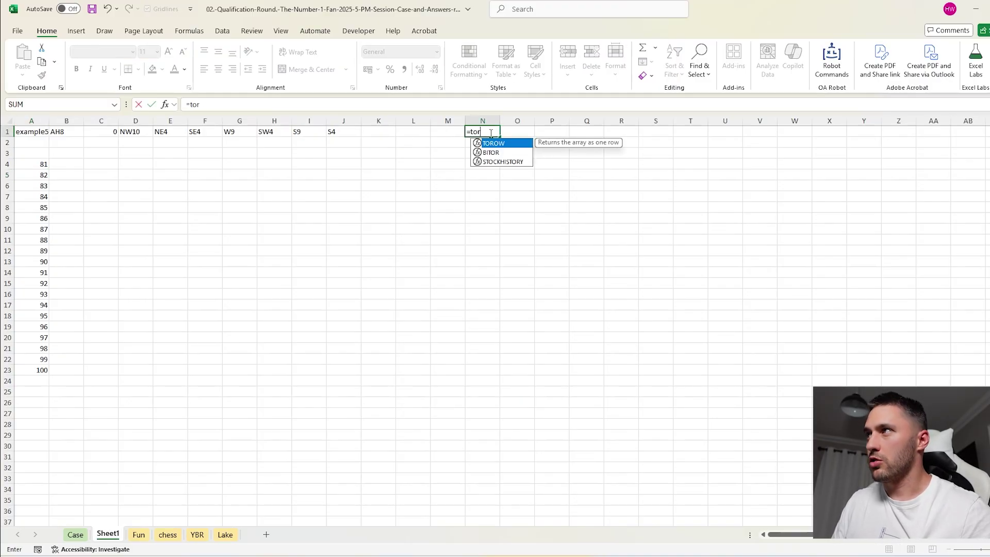
key("Tab")
type("arro")
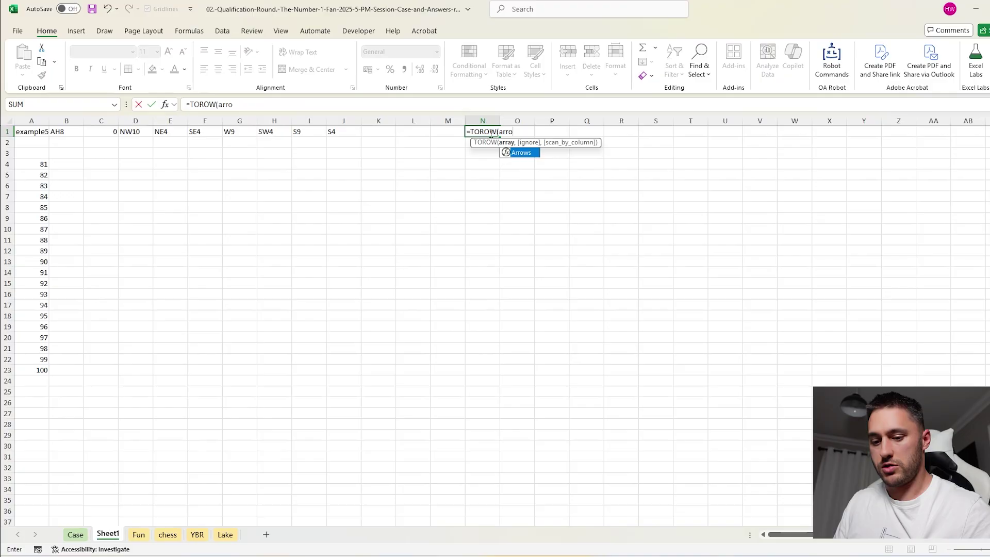
key("Tab")
type(")")
key("Return")
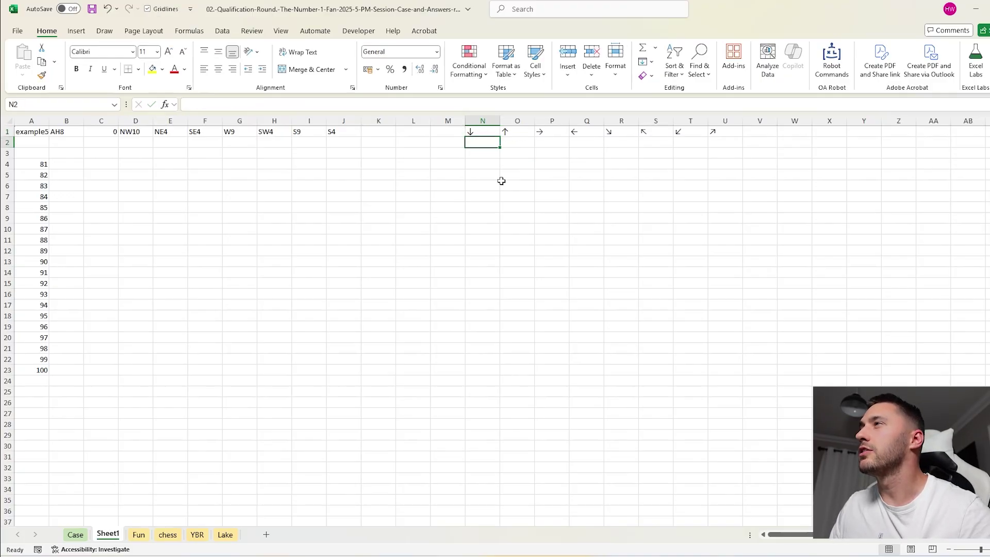
- Label the arrows in row 2 with S, N, E, W, SE, NW, SW, NE
type("S")
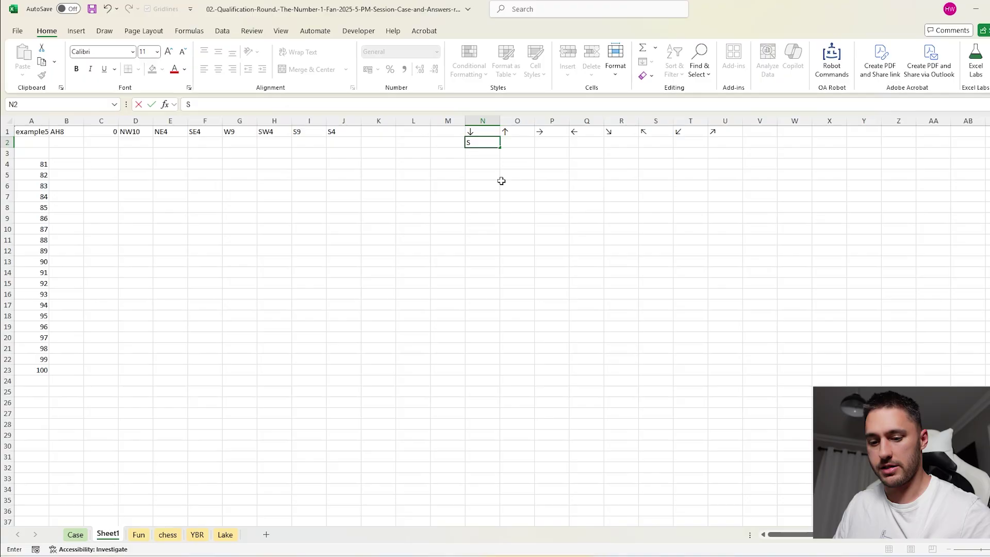
key("Tab")
type("N")
key("Tab")
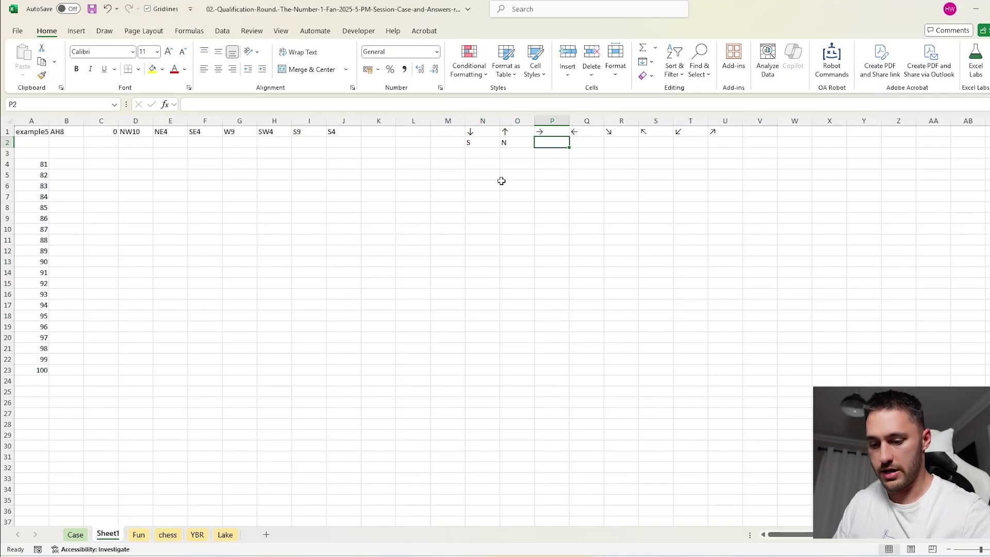
type("E")
key("Tab")
type("W")
key("Tab")
type("S")
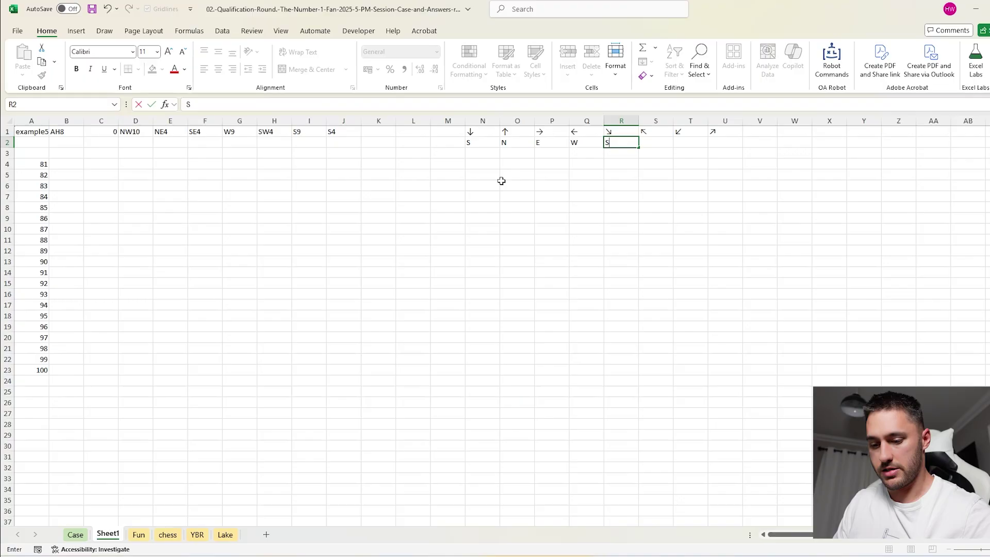
key("Tab")
type("NW")
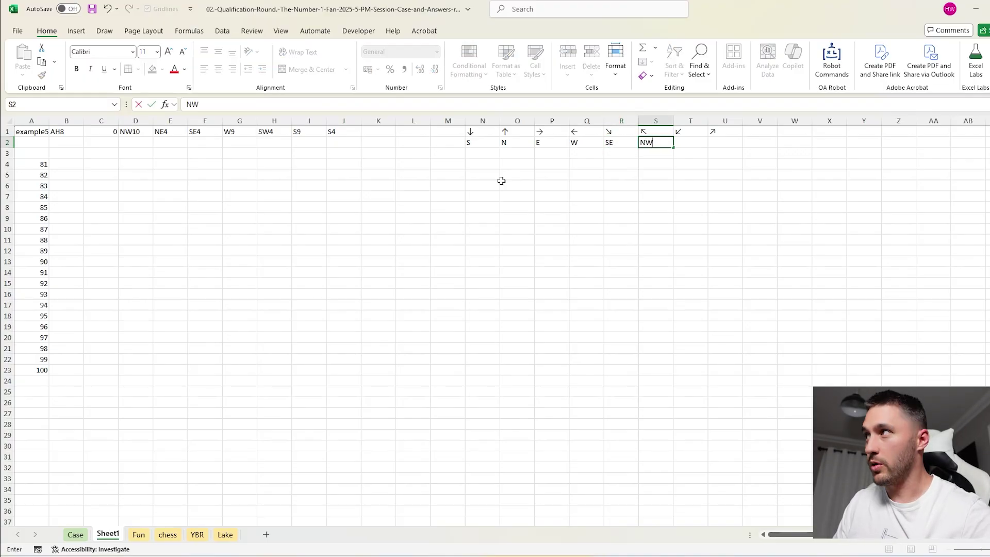
key("Tab")
type("SW")
key("Tab")
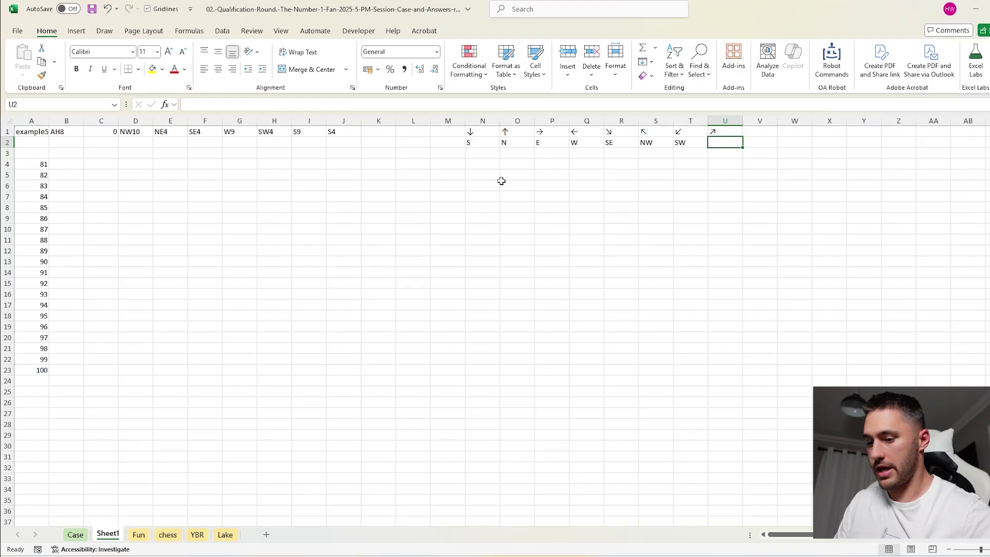
type("NE")
key("Return")
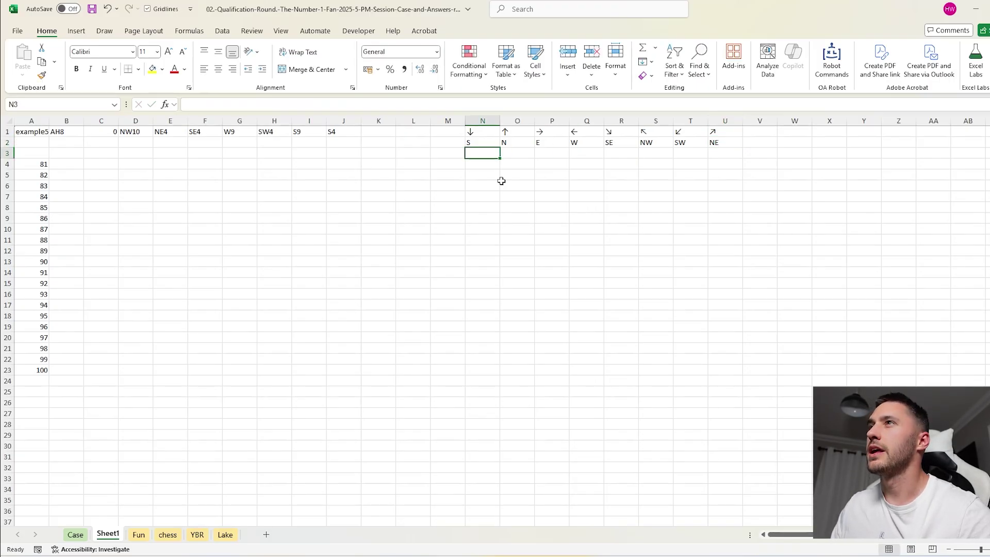
left_click(126, 140)
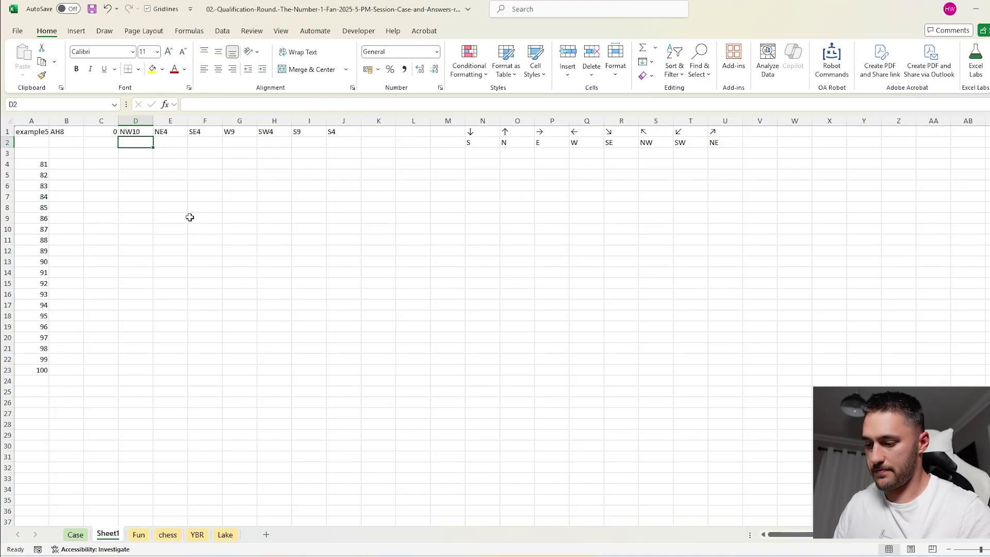
- Number the moves 1–7 in D2:J2 and fill =ExtractNumbers(D1) across D3:J3
type("1\t")
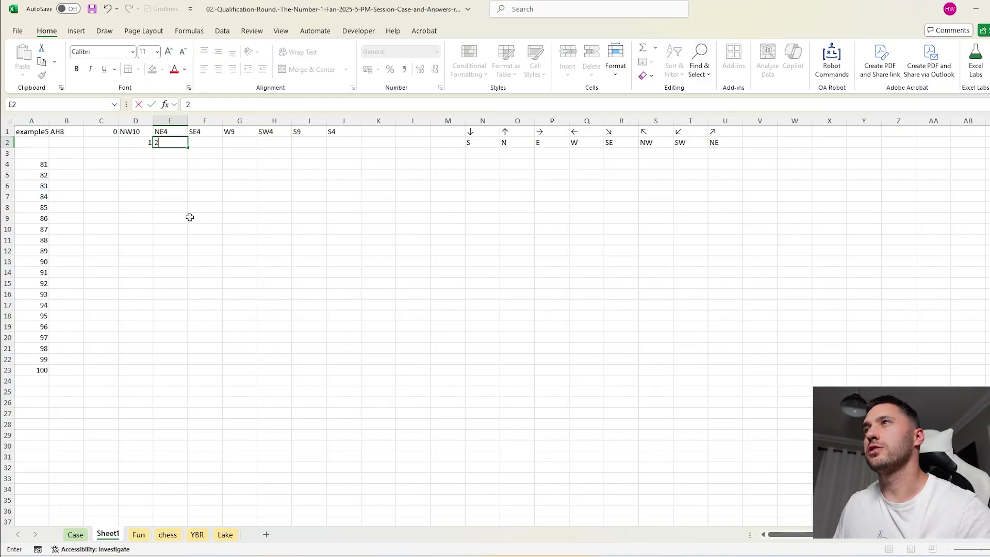
type("2\t3\t4\t5\t6\t7")
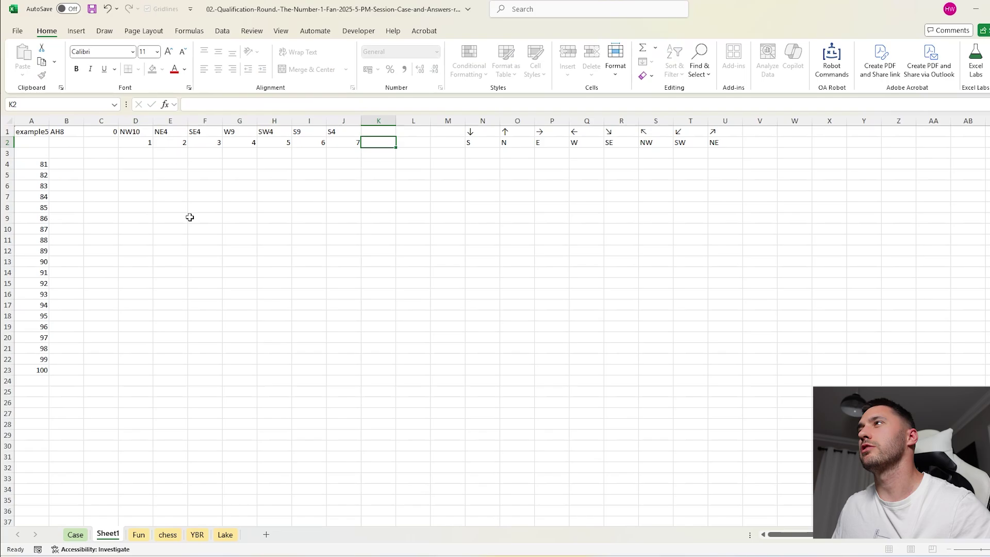
key("Return")
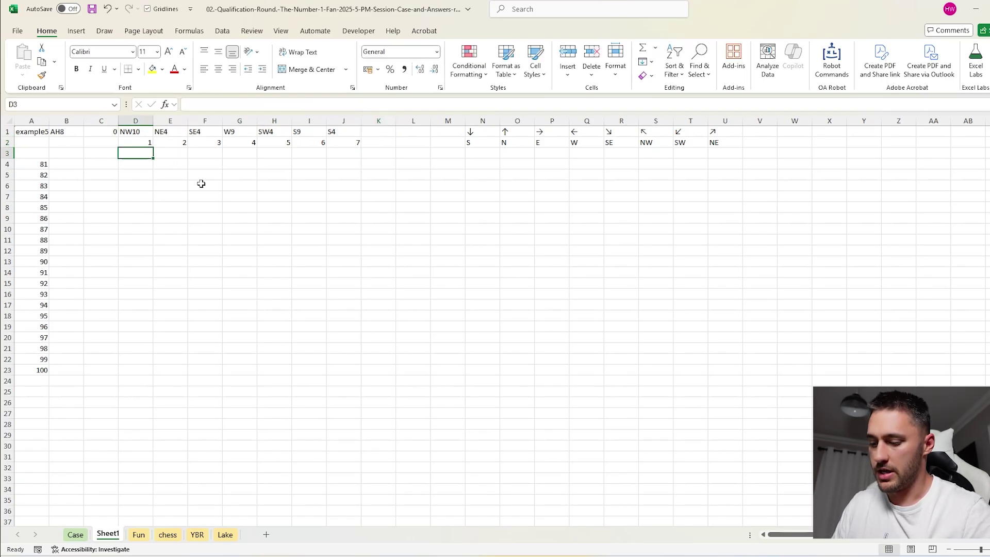
type("=ExtractNumbers(")
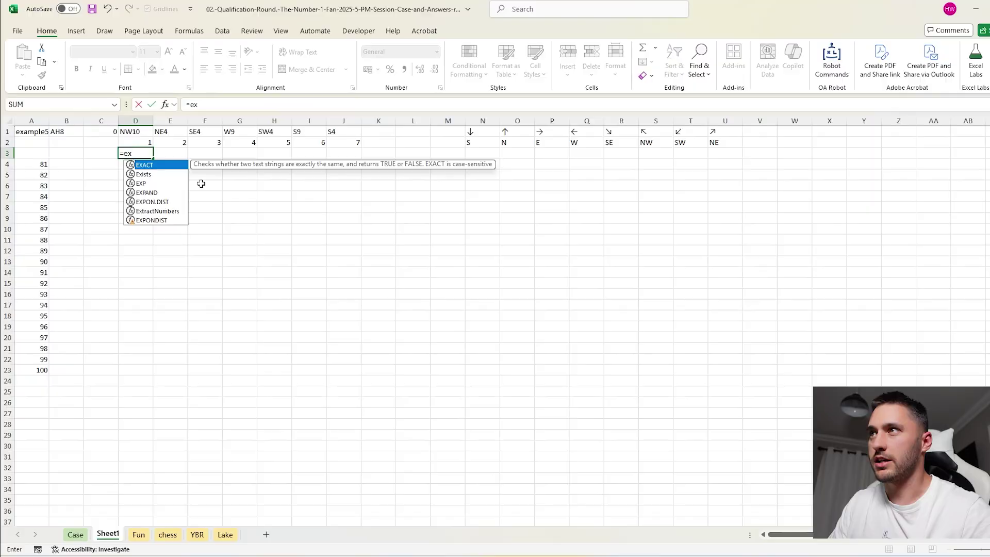
left_click(132, 131)
key("Return")
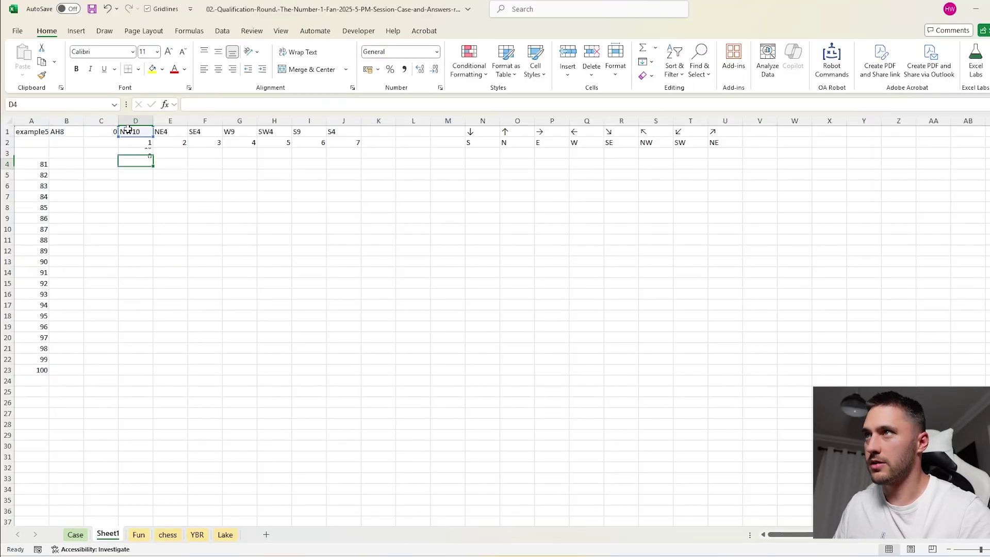
left_click(145, 153)
key("Right")
key("Right")
key("Right")
key("Right")
key("Right")
key("Right")
key("ctrl+shift+Left")
key("ctrl+r")
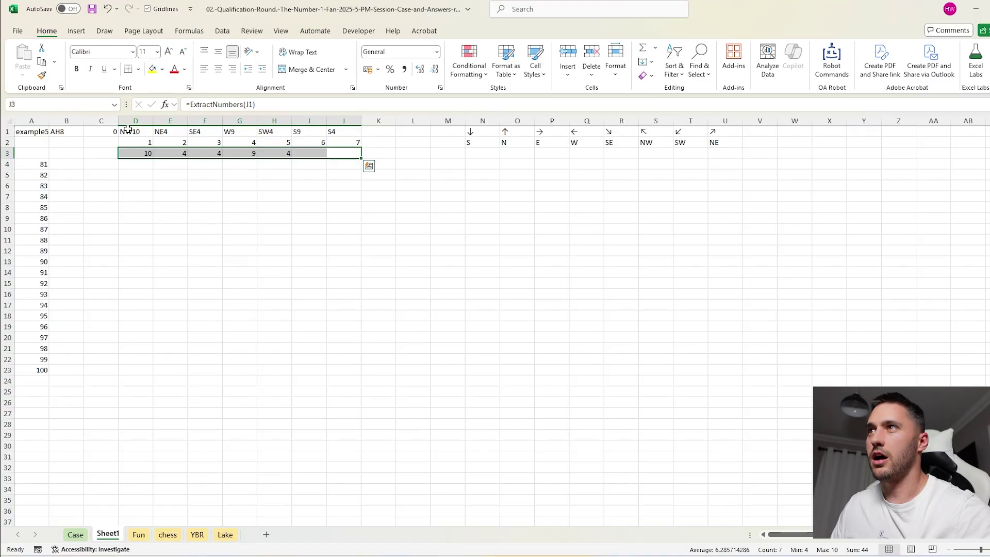
- In D4, split the move with =TEXTSPLIT(D1,D3,,1), giving NW
left_click(135, 165)
type("=texts")
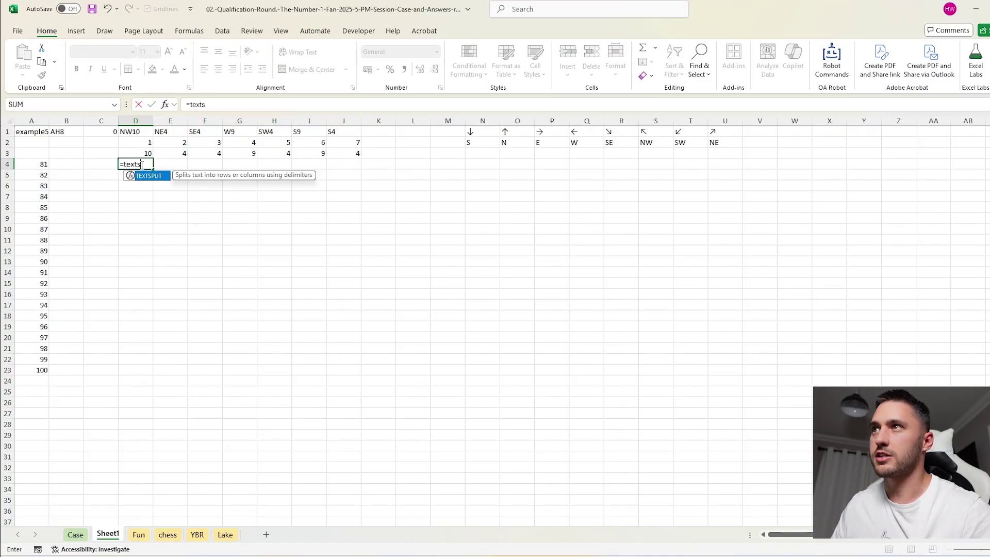
key("Tab")
left_click(144, 131)
type(",")
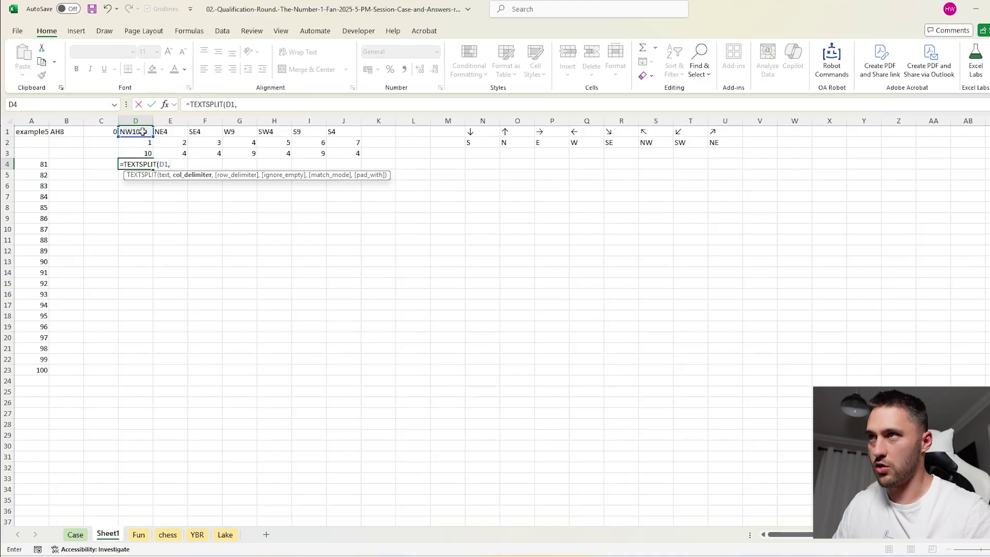
left_click(145, 151)
type(",,1)")
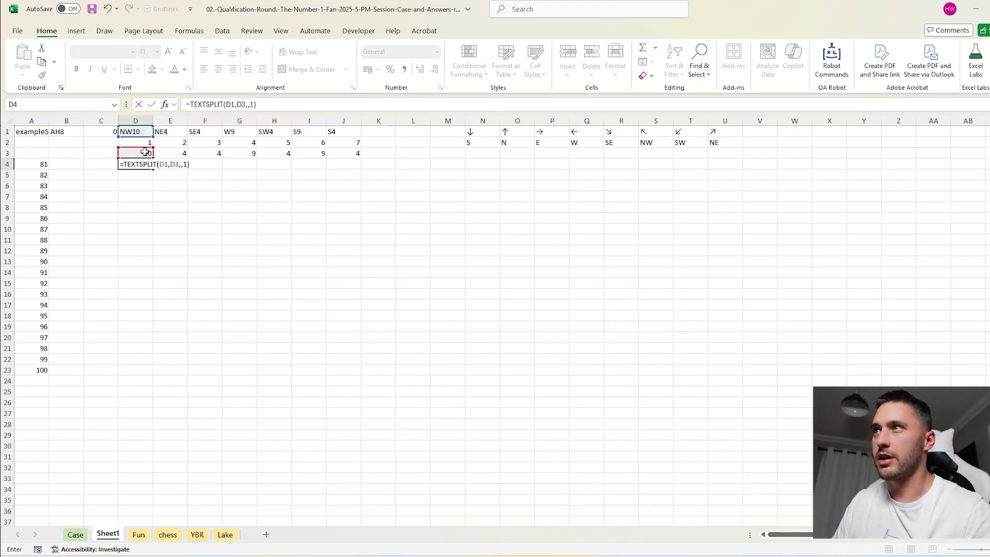
key("Return")
- Wrap it as =XLOOKUP(TEXTSPLIT(D1,D3,,1),$N$2:$U$2,$N$1#) and fill it across to J4
left_click(143, 163)
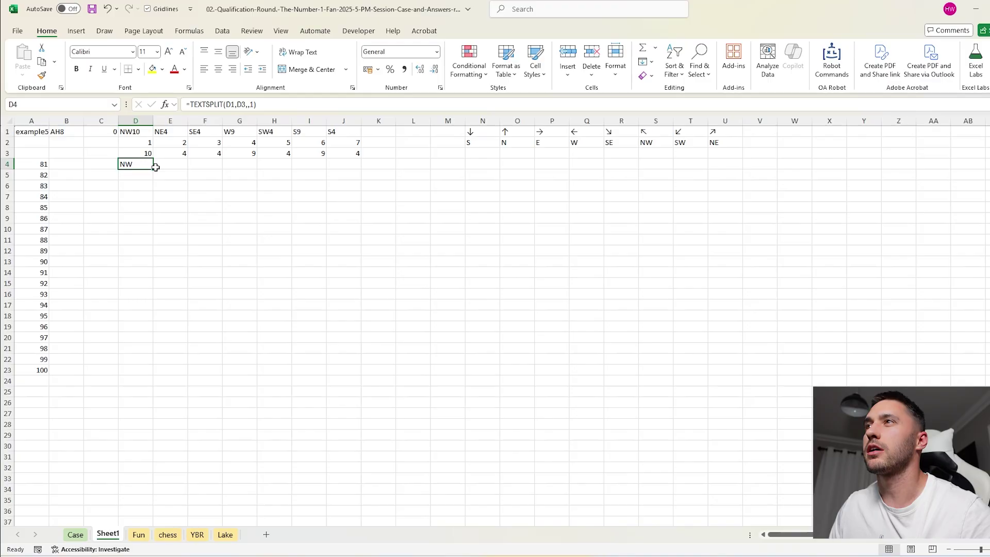
left_click(189, 105)
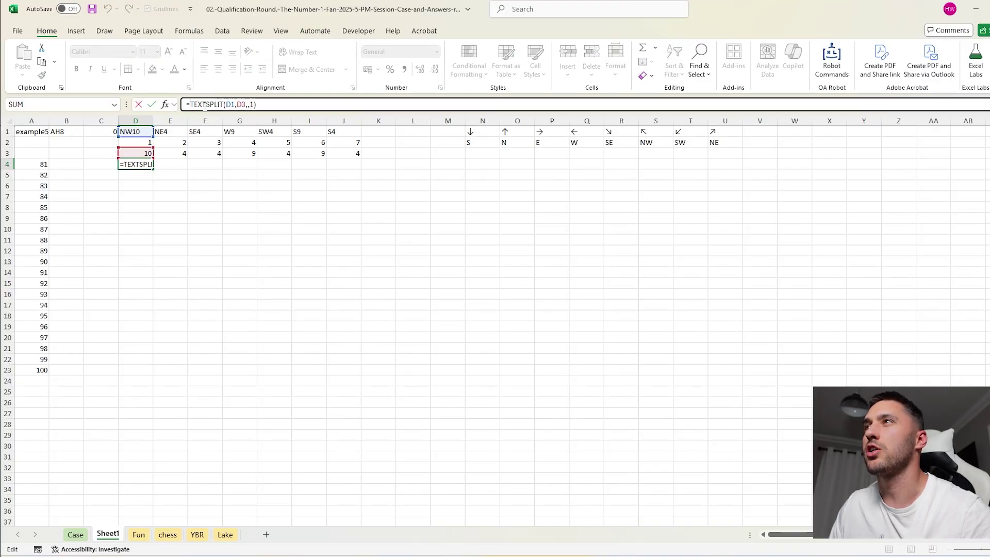
type("XLOOKUP(")
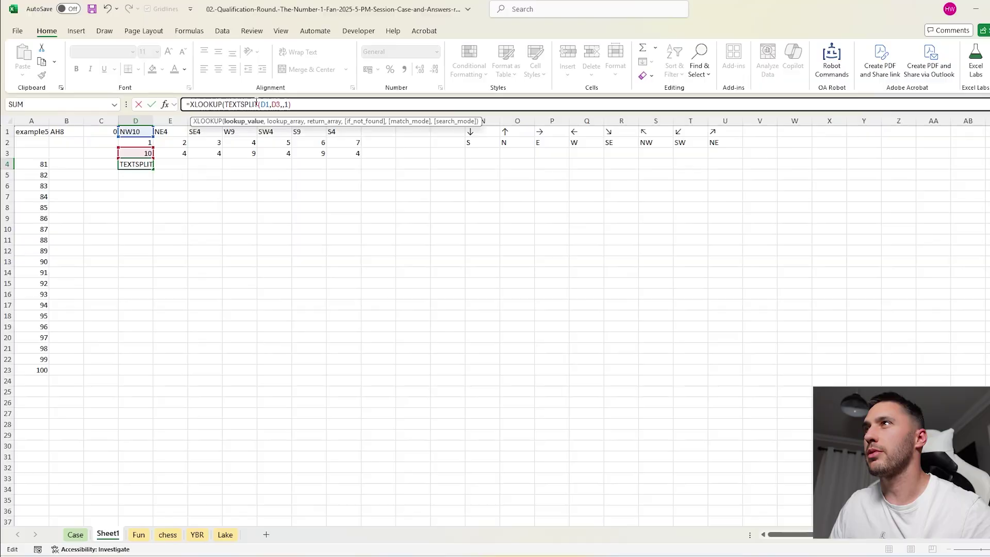
left_click(334, 105)
type(",")
mouse_move(498, 145)
left_mouse_down()
mouse_move(717, 139)
mouse_move(497, 133)
left_mouse_up()
key("F4")
type(",")
key("F4")
type(")")
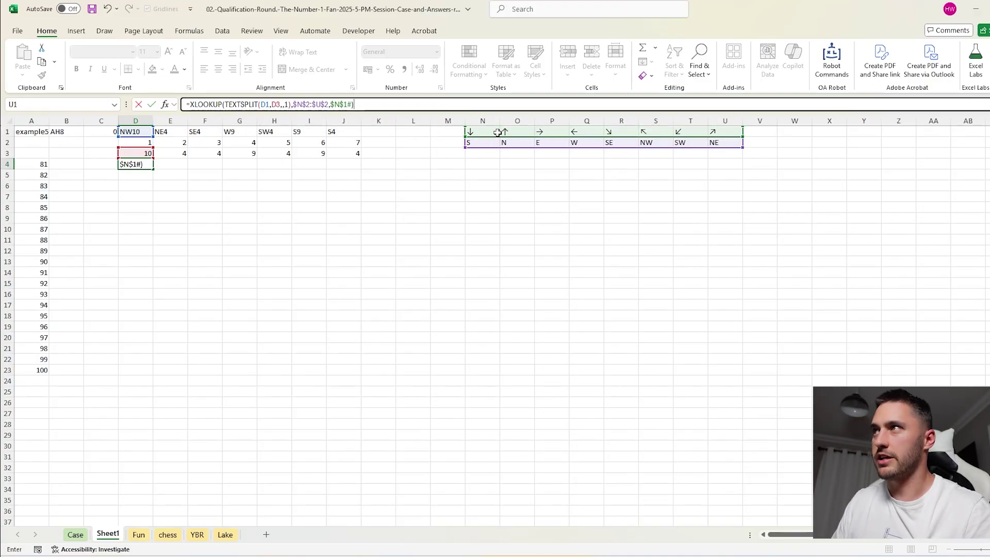
key("Return")
left_click(145, 164)
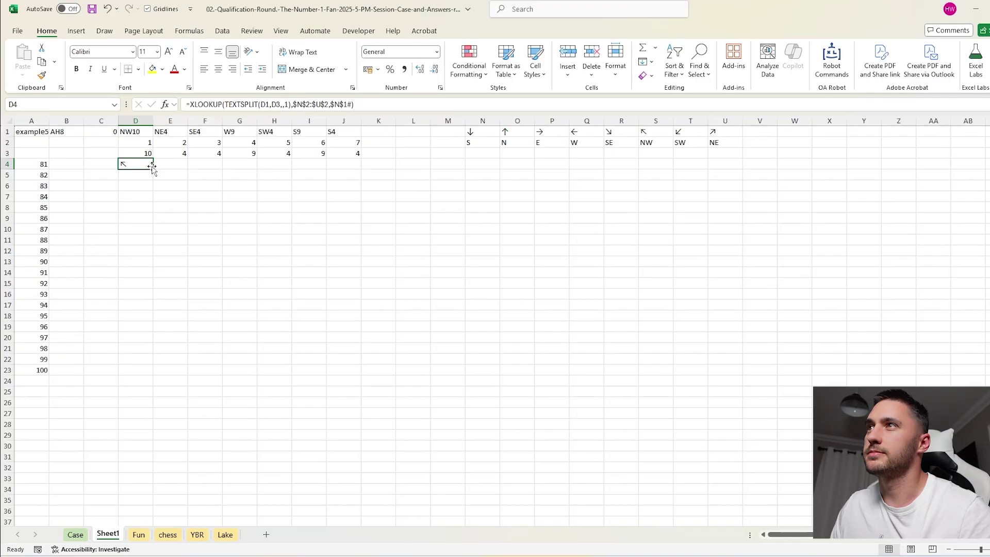
left_click_drag(153, 168, 361, 164)
- Enter the headers Cell, Move, Step, Arrow and Speed across F9:J9
left_click(274, 240)
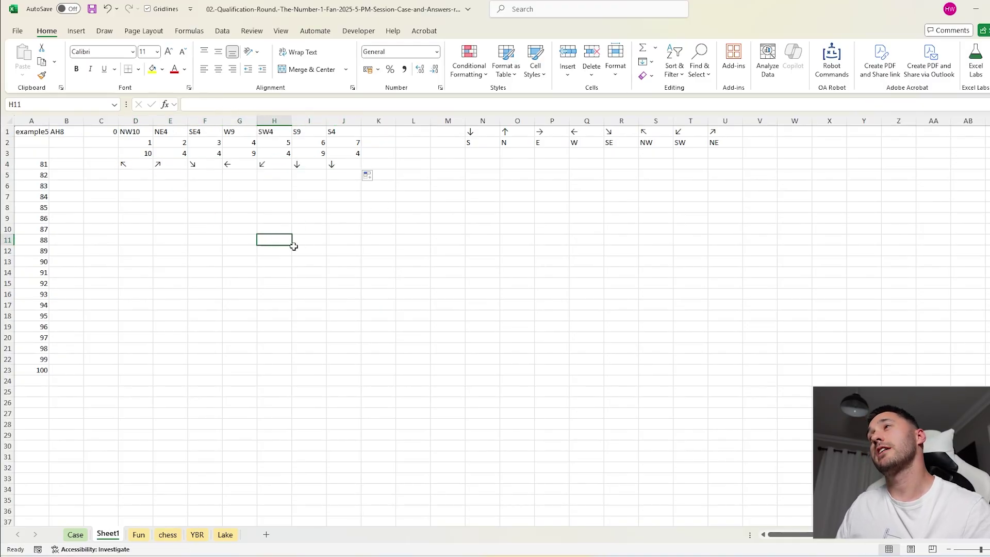
left_click(250, 230)
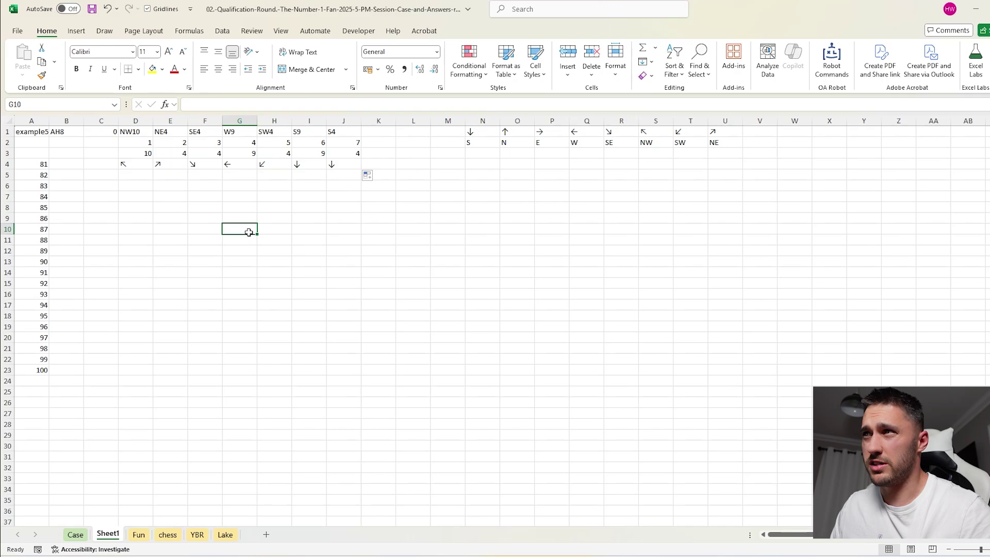
left_click(201, 217)
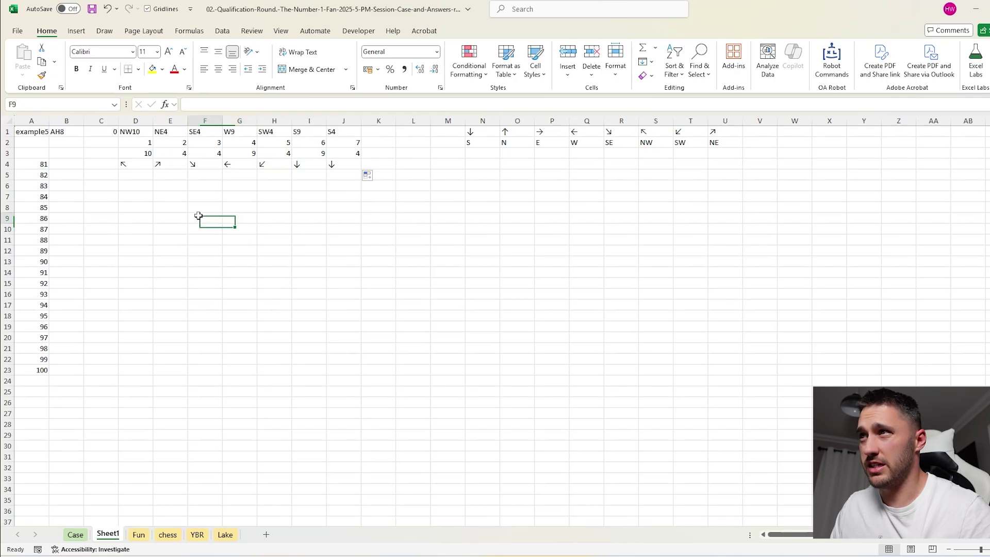
type("Cell")
left_click(229, 221)
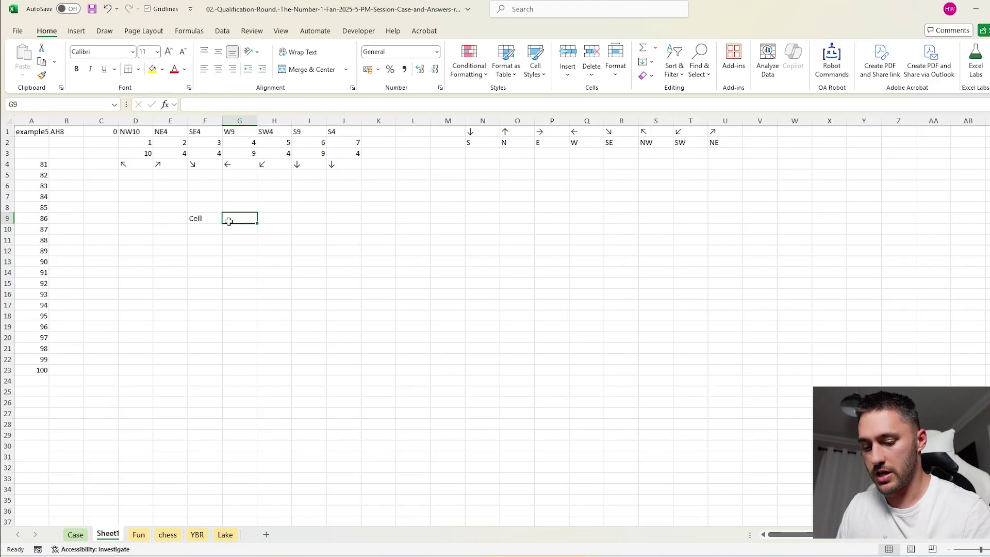
type("Move")
key("Tab")
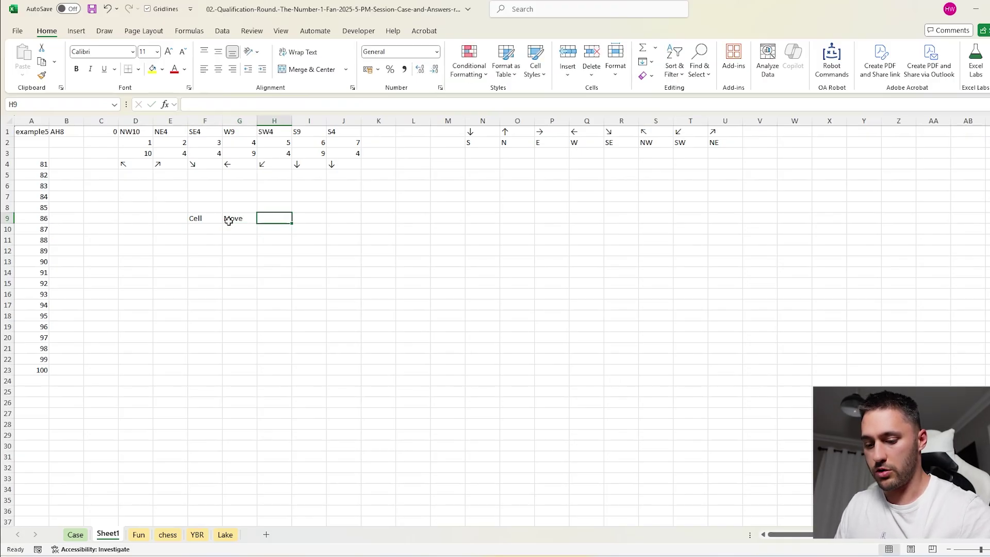
type("Step")
key("Tab")
type("`")
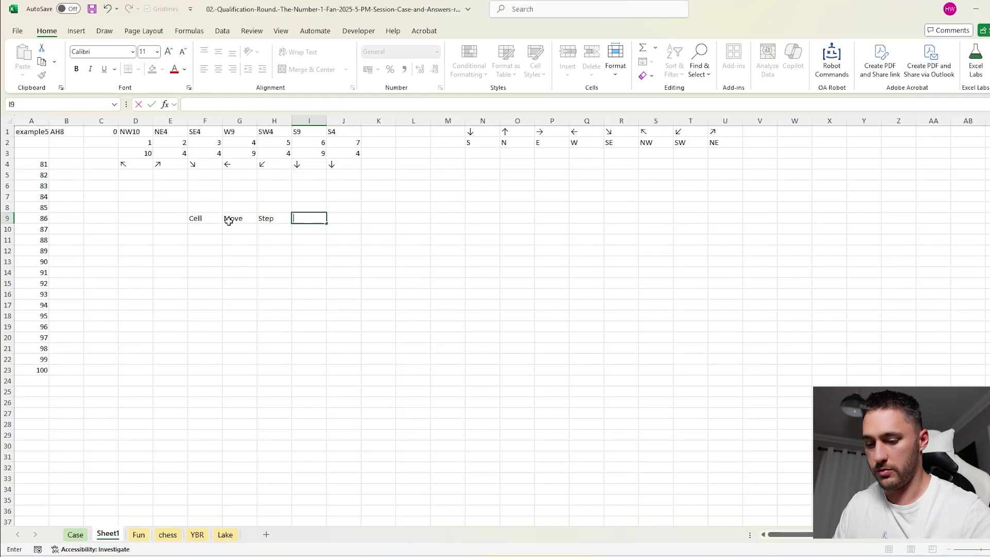
type("rr")
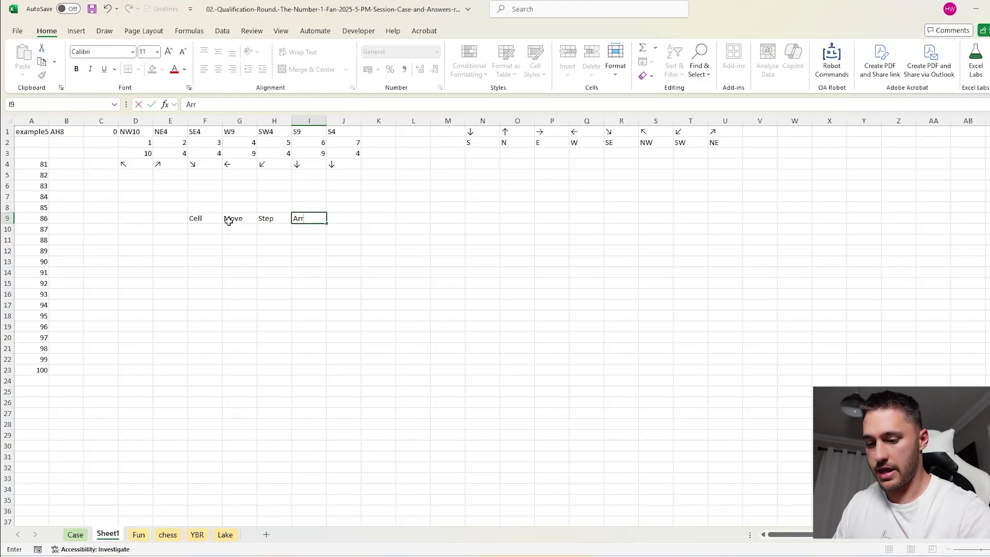
type("ow")
key("Tab")
type("Speed")
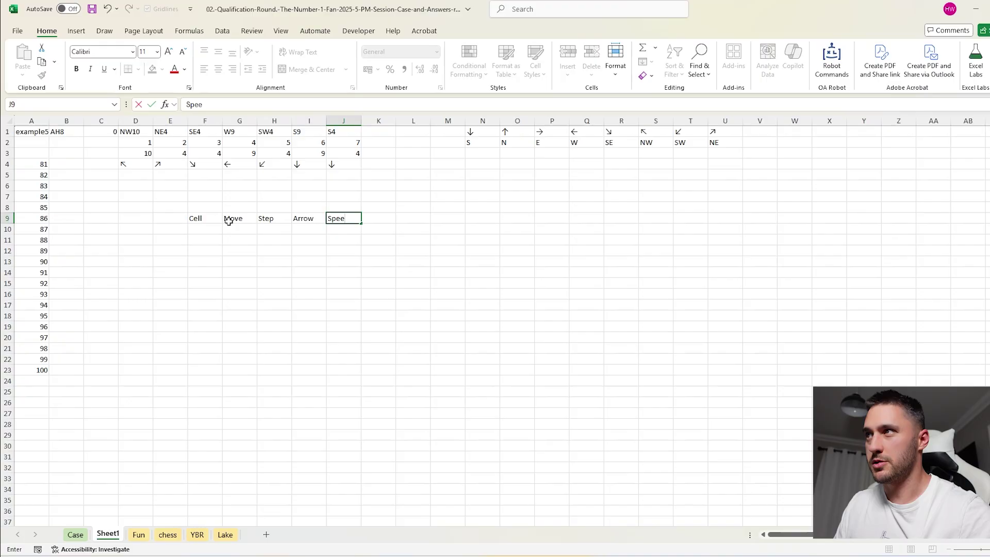
key("Return")
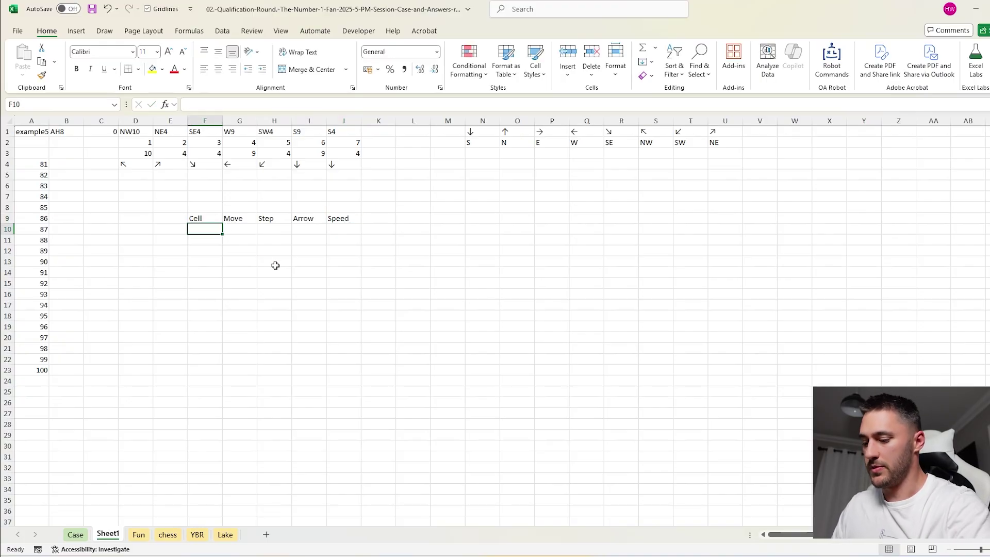
- Link F10 to B1 with =B1 so it shows the starting cell AH8
type("=")
left_click(69, 134)
key("Return")
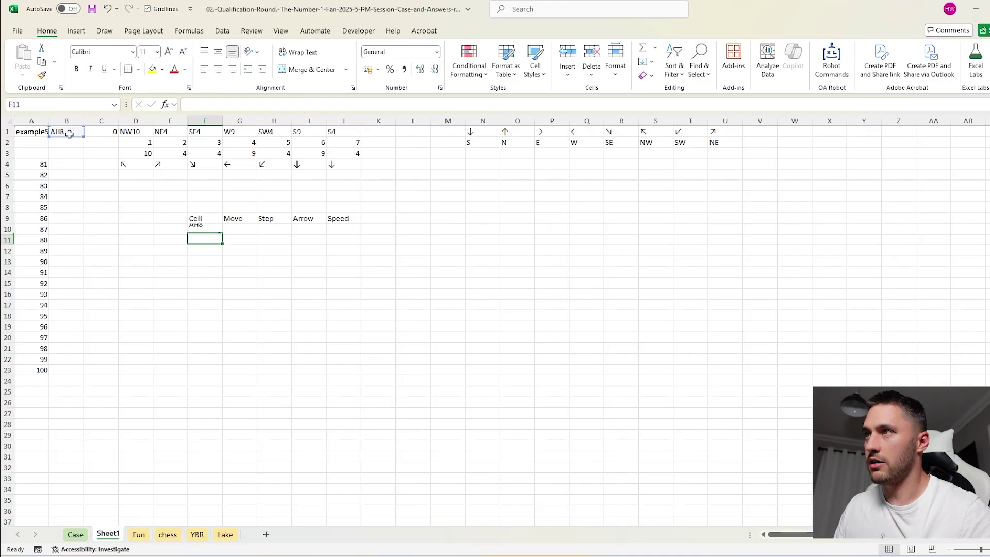
left_click(238, 227)
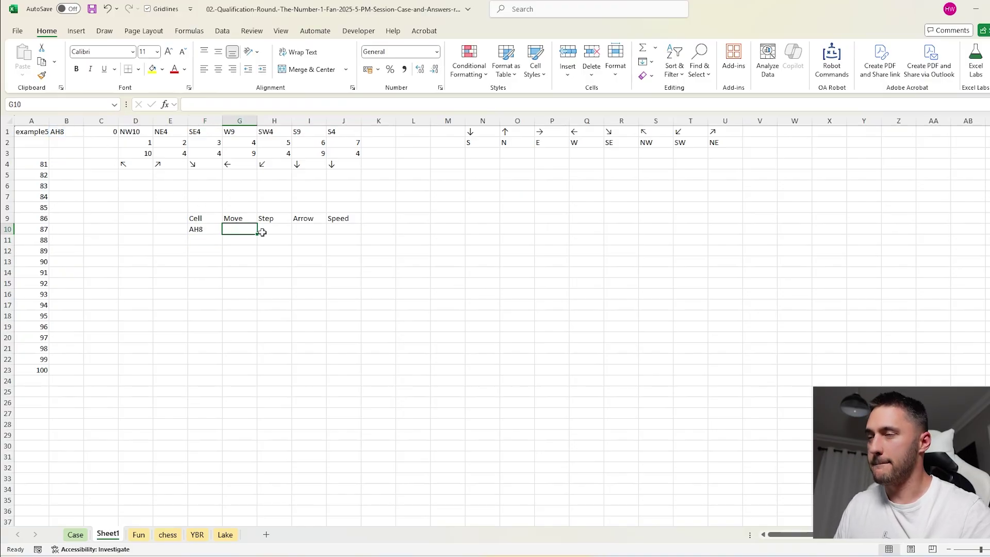
left_click(273, 229)
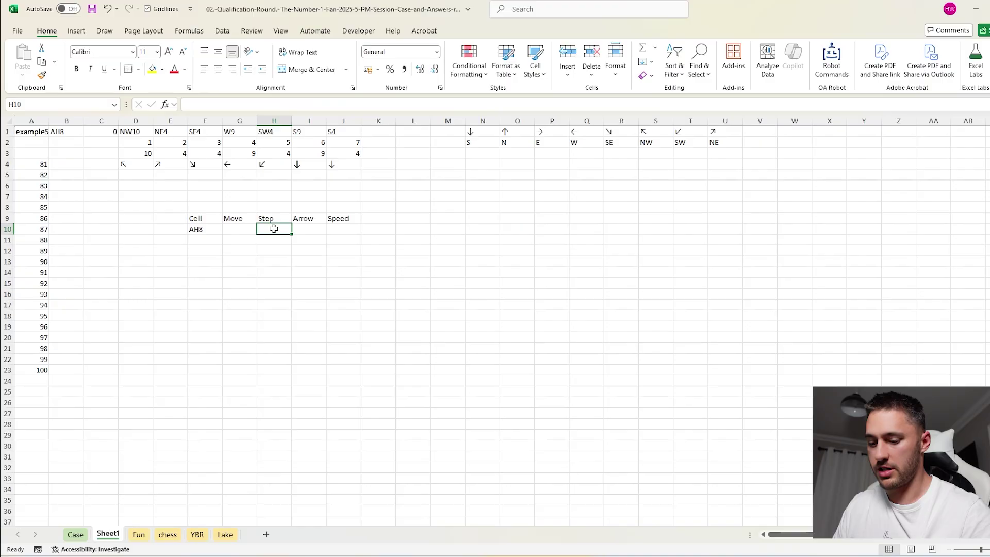
- Enter =REDUCE(0,D3:J3,LAMBDA(a,v,VSTACK(a,SEQUENCE(v)))) in H10 and check the spilled step counts
type("=REDUCE(")
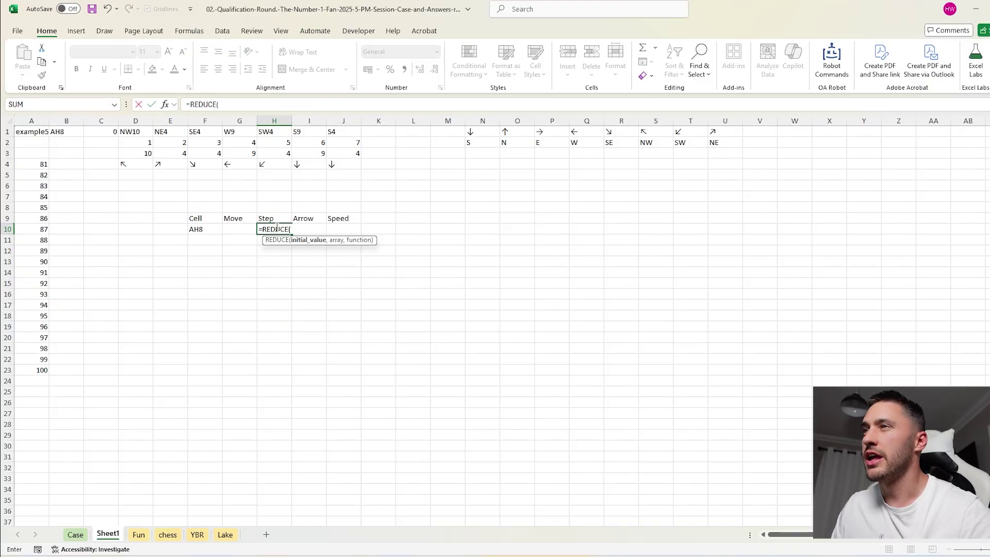
type("0,")
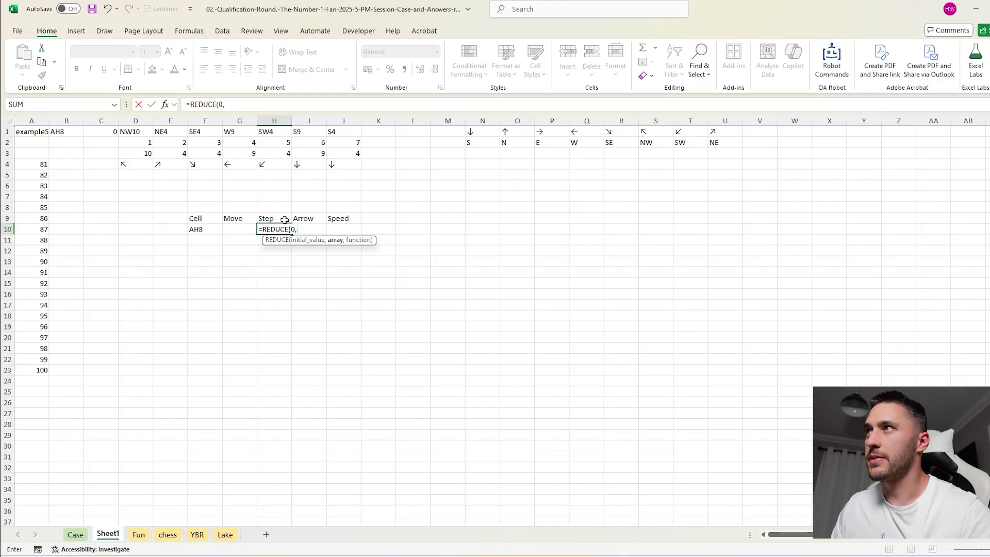
left_click_drag(356, 153, 147, 152)
type(",")
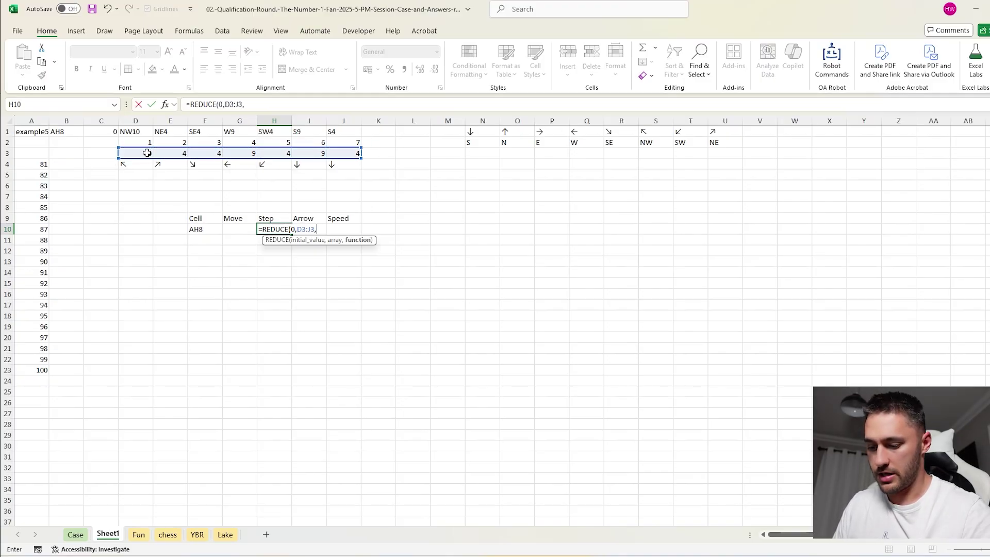
type("LAMBDA(a,v,")
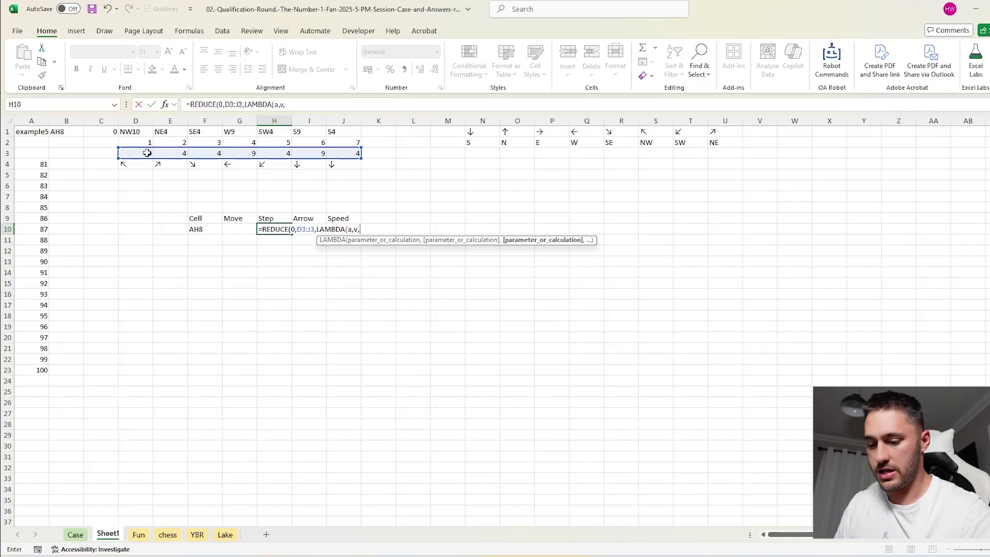
type("VSTACK(")
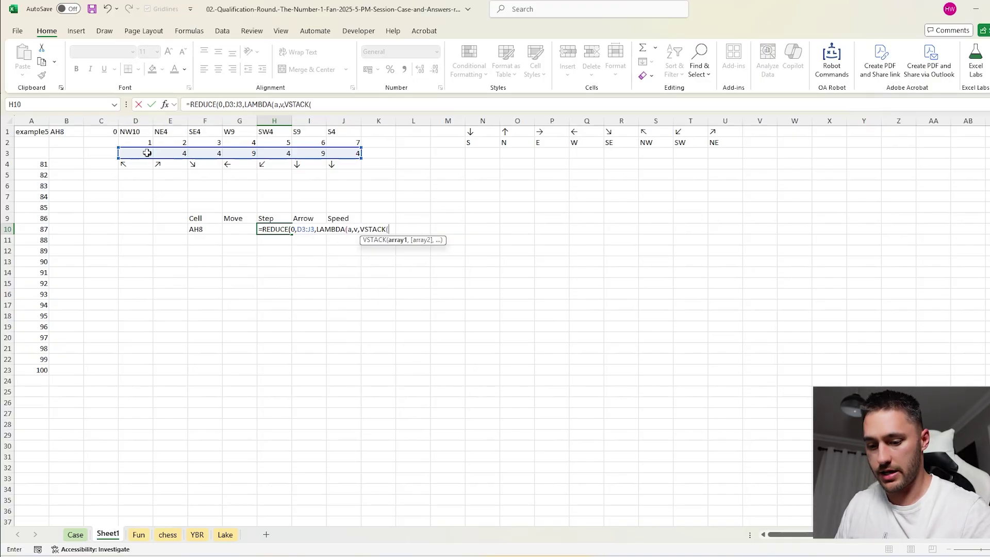
type("a,SEQUENCE(")
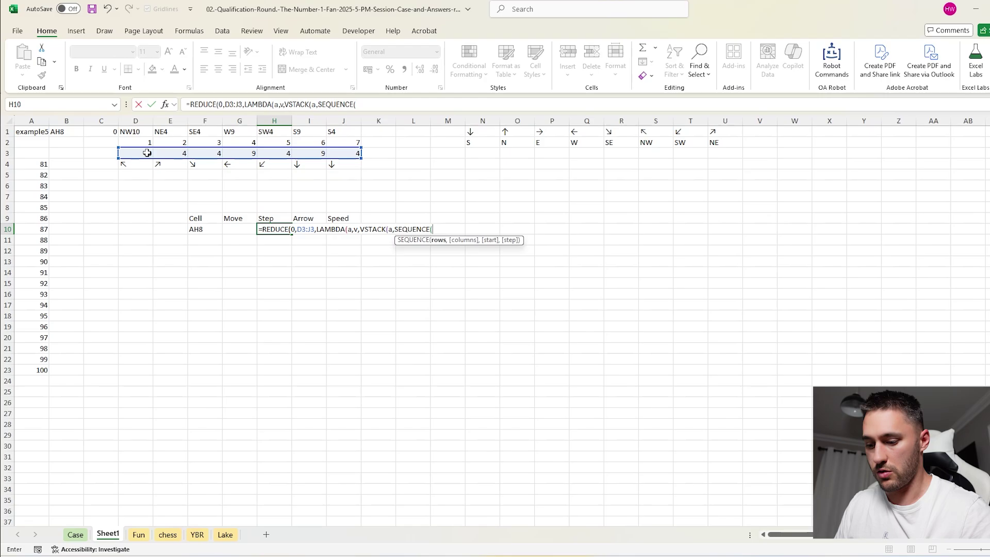
type("v))))")
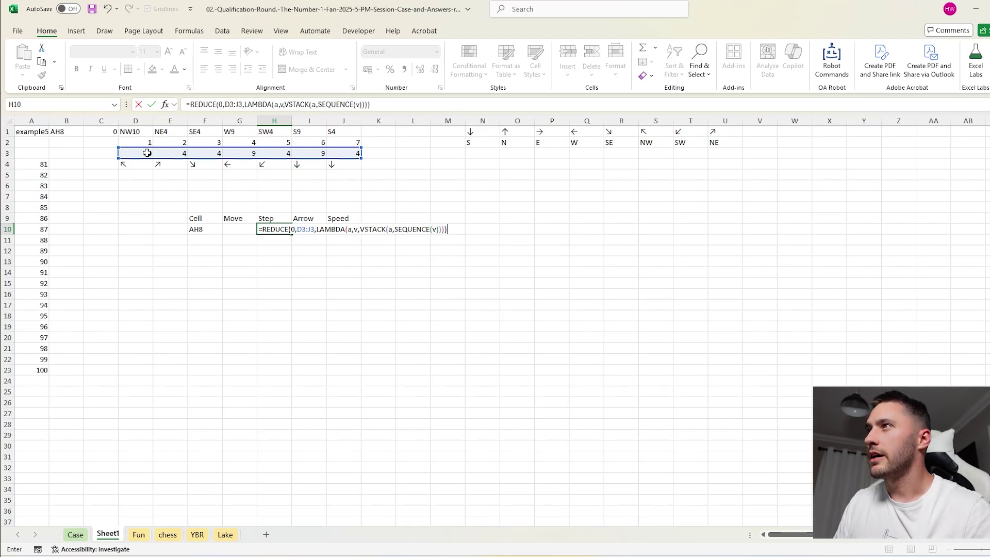
key("Return")
left_click_drag(281, 241, 286, 339)
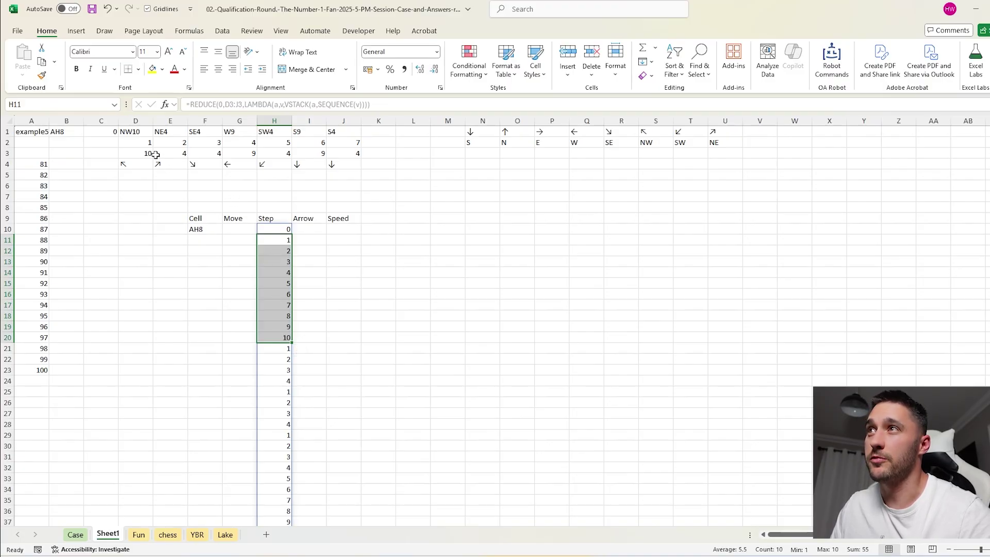
left_click(130, 151)
left_click(169, 152)
left_click_drag(286, 340, 281, 434)
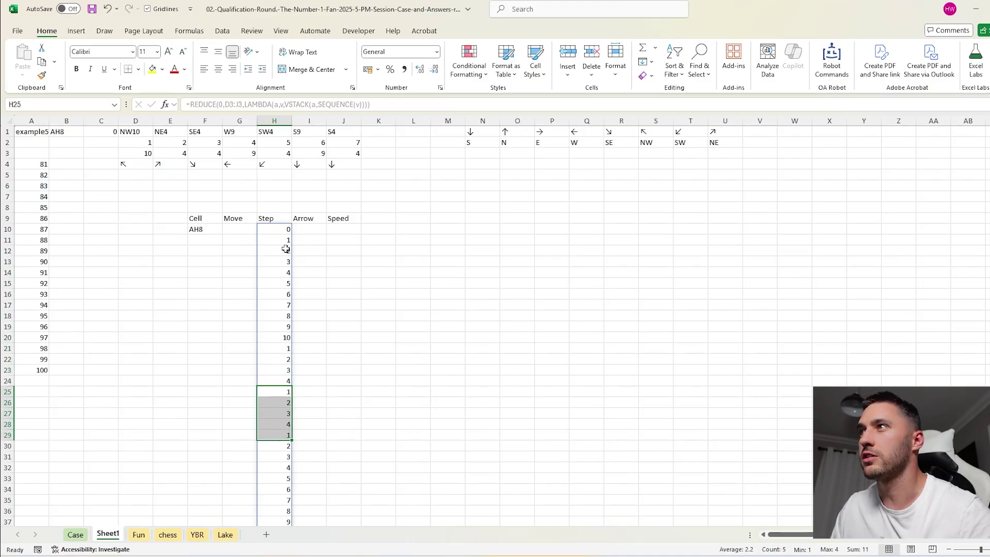
- Wrap the H10 step formula in DROP(...,1) to remove the leading 0
left_click(283, 233)
left_click(221, 105)
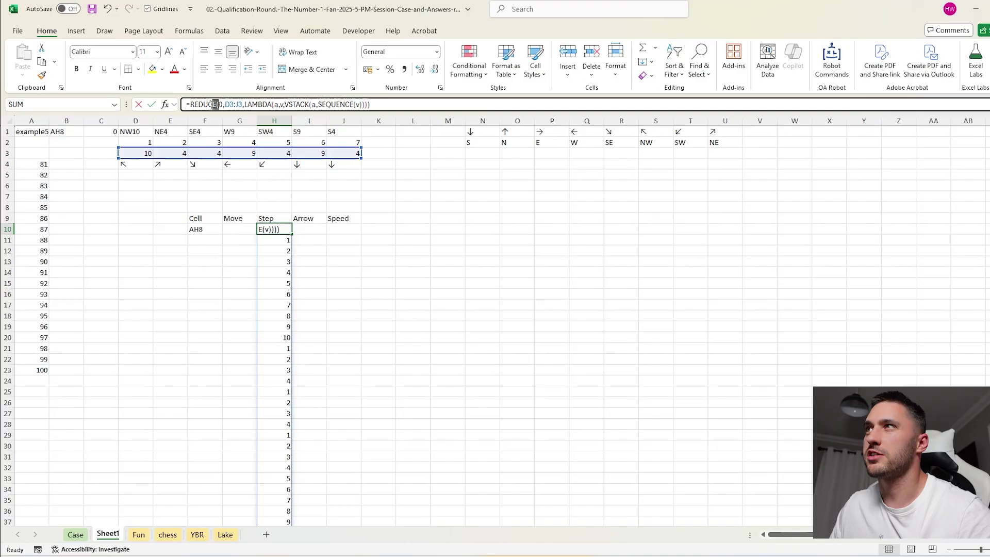
left_click(191, 104)
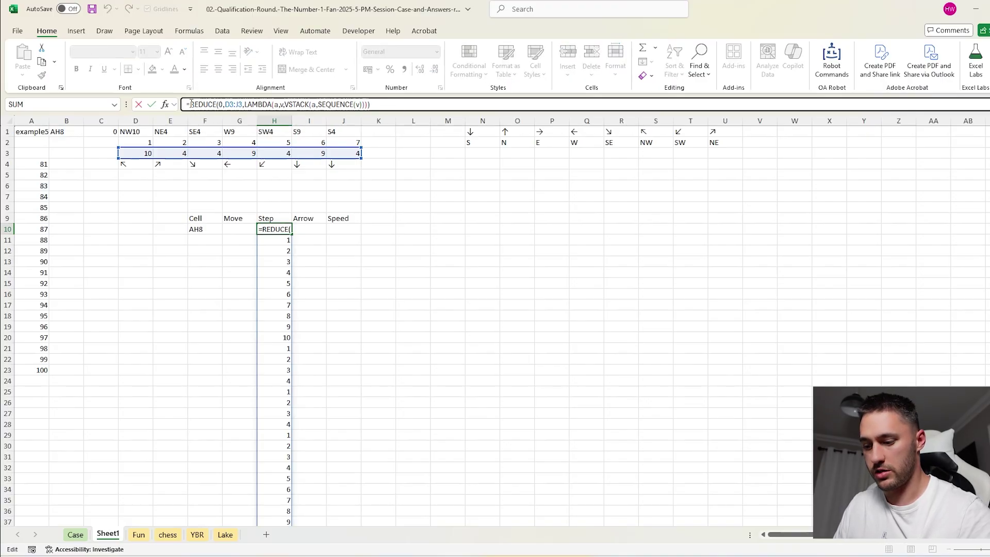
type("DROP(")
left_click(437, 101)
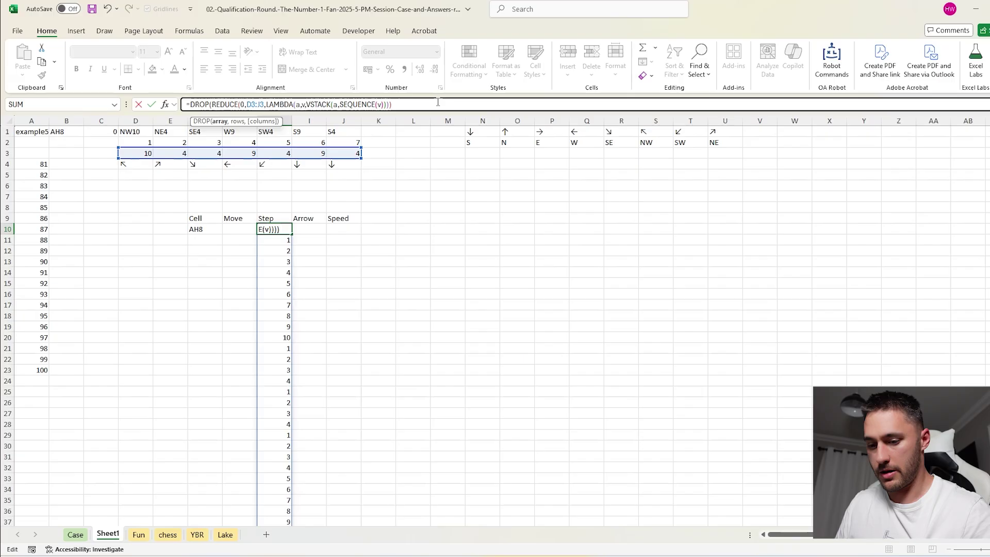
type(",1)")
key("Return")
- Enter move 1 in G10 and =IF(H11>H10,G10,G10+1) in G11
left_click(246, 229)
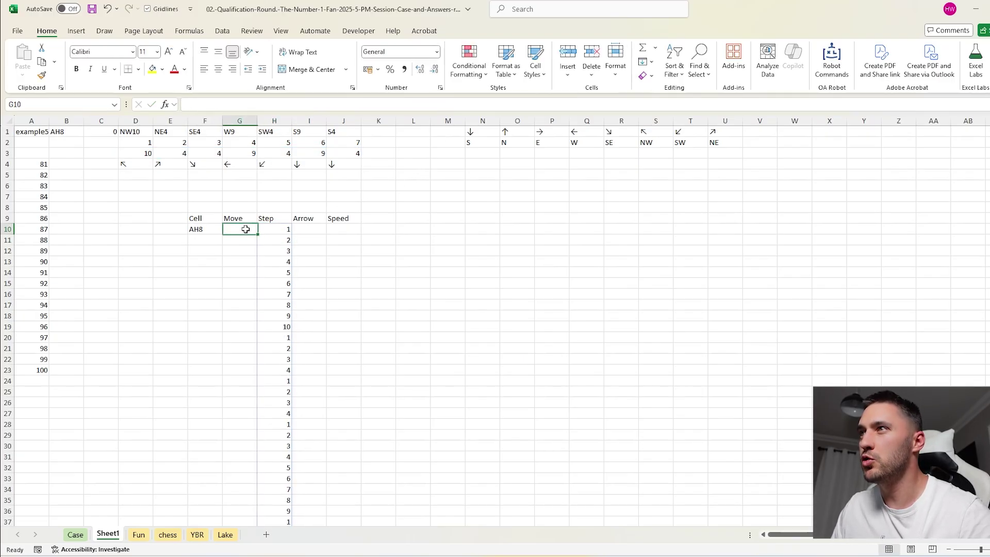
type("1")
key("Return")
type("=")
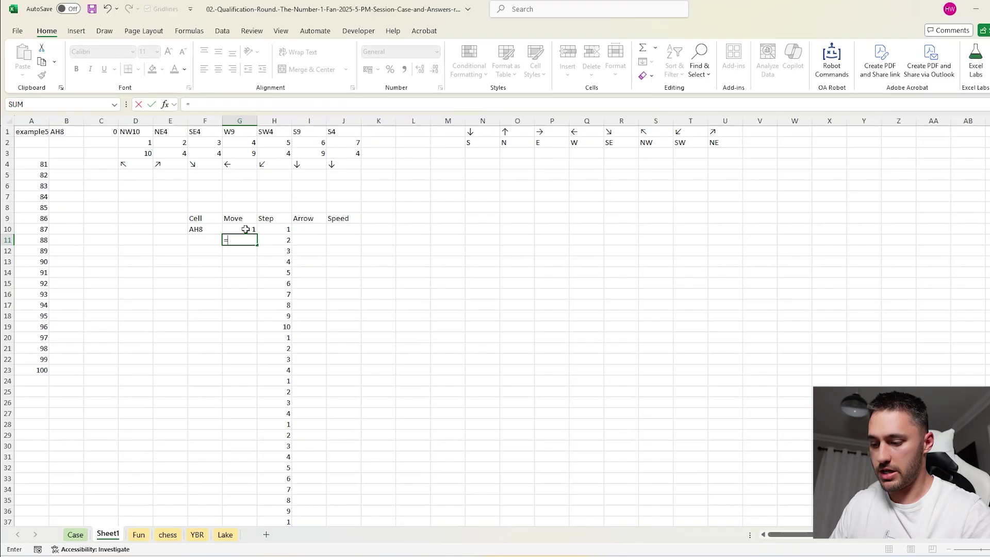
type("IF(")
key("Right")
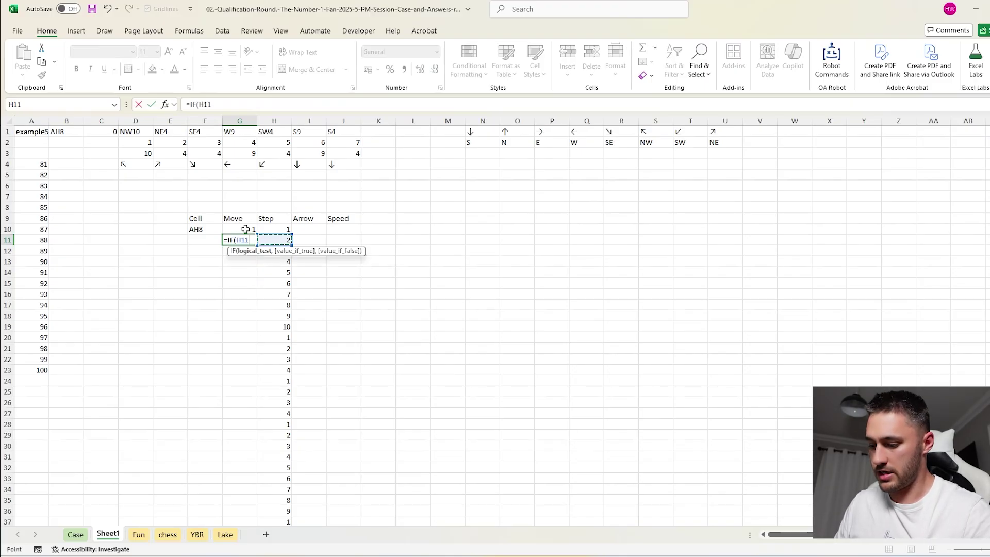
type(">")
key("Right")
key("Up")
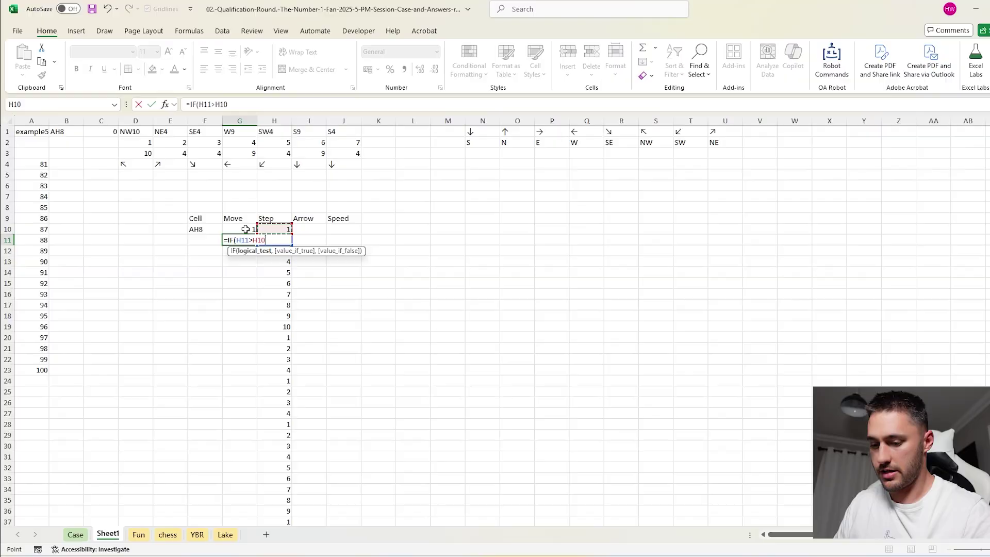
type(",")
key("Up")
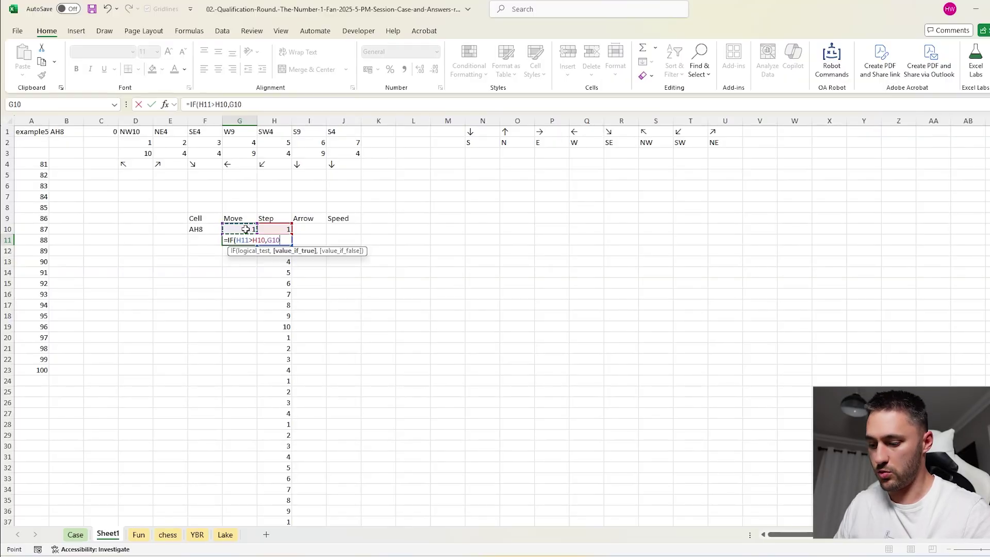
type(",")
key("Up")
key("Return")
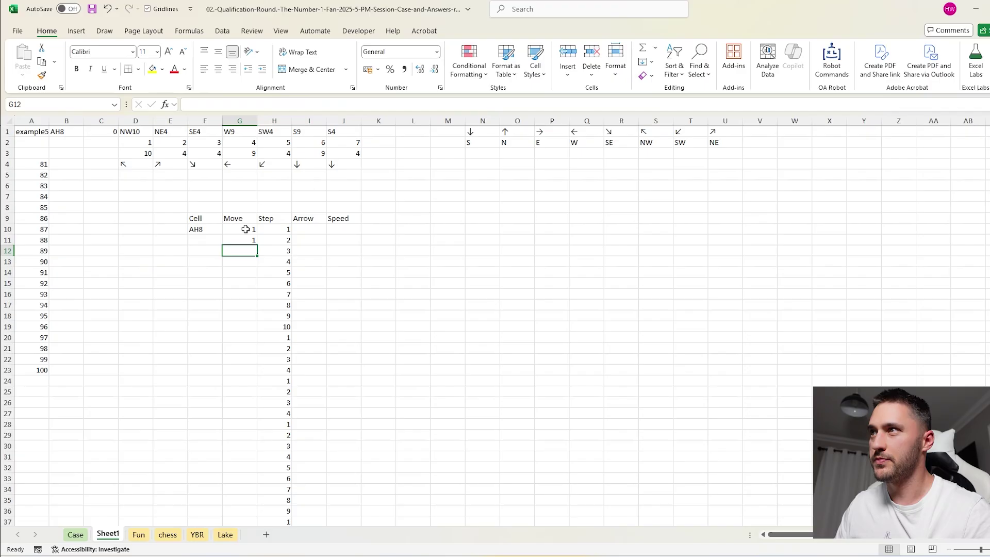
- Fill the move-numbering formula down the Move column and compare it with the steps
left_click(241, 239)
double_click(257, 245)
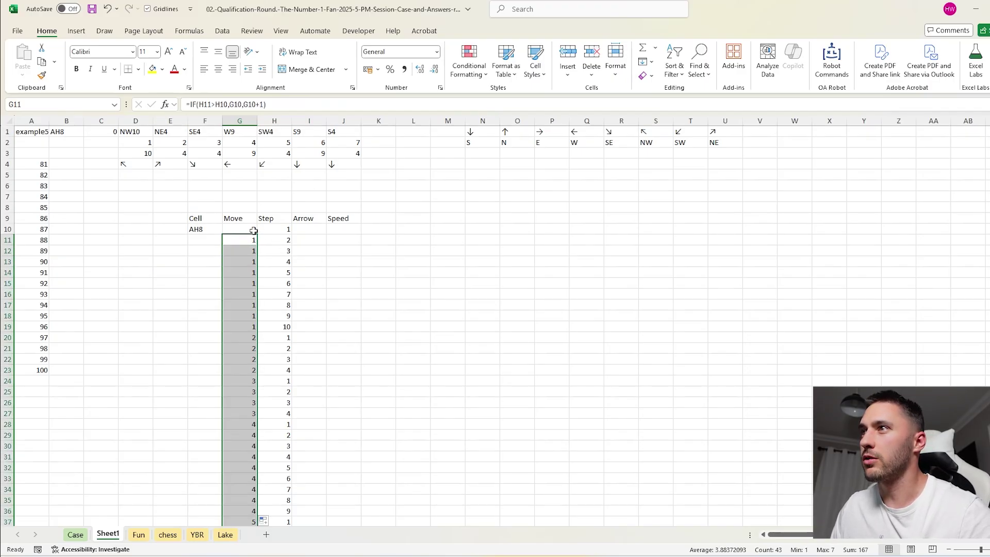
left_click_drag(253, 229, 280, 358)
left_click(344, 304)
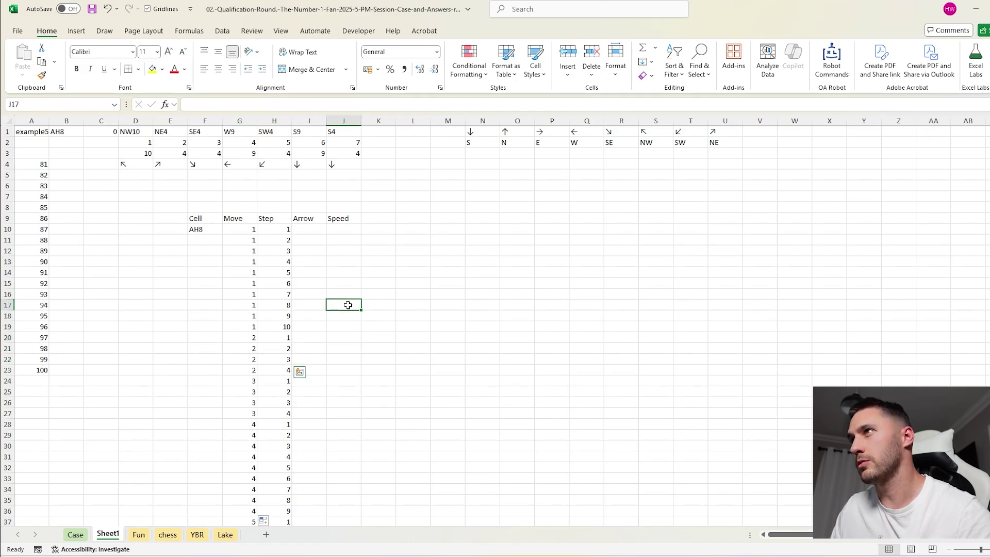
- Enter =XLOOKUP(G10,$D$2:$J$2,$D$4:$J$4) in I10 to fetch the ↖ arrow
left_click(313, 228)
type("=xl")
key("Tab")
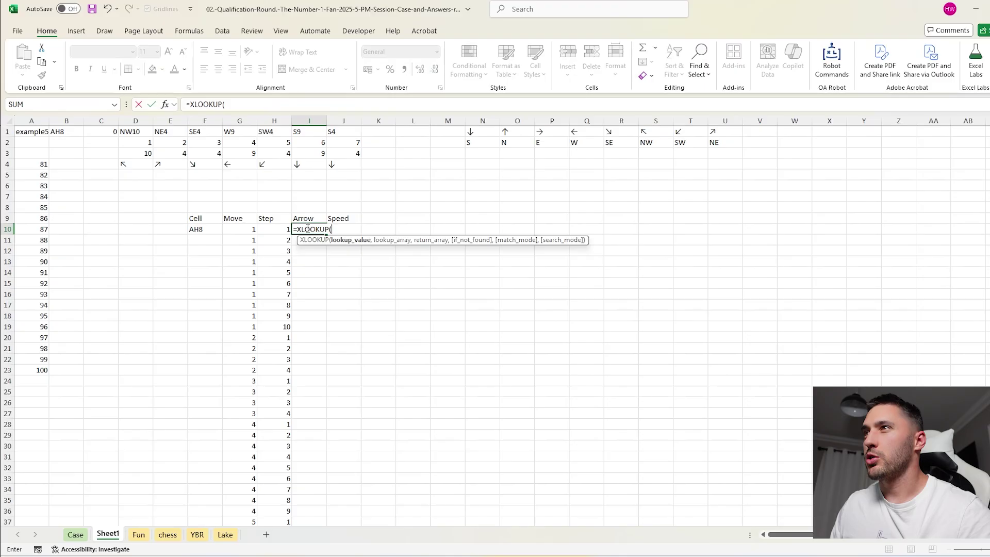
left_click(244, 229)
type(",")
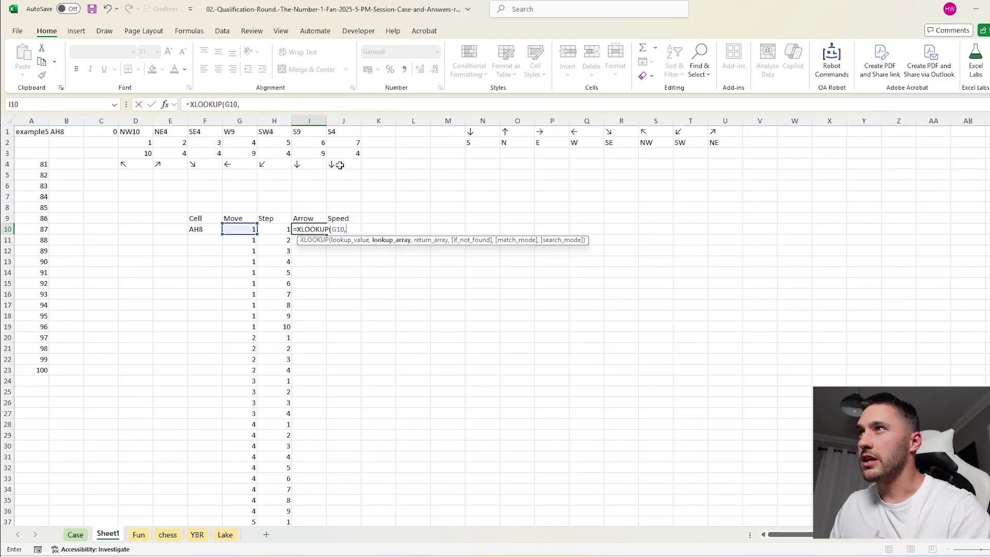
left_click_drag(343, 142, 149, 141)
key("F4")
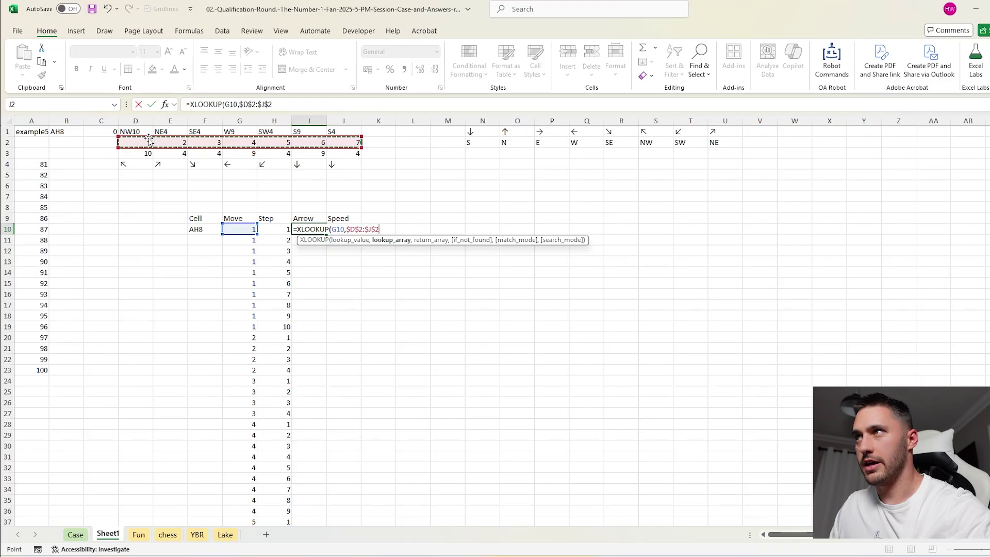
type(",")
left_click_drag(342, 164, 139, 164)
key("F4")
key("Return")
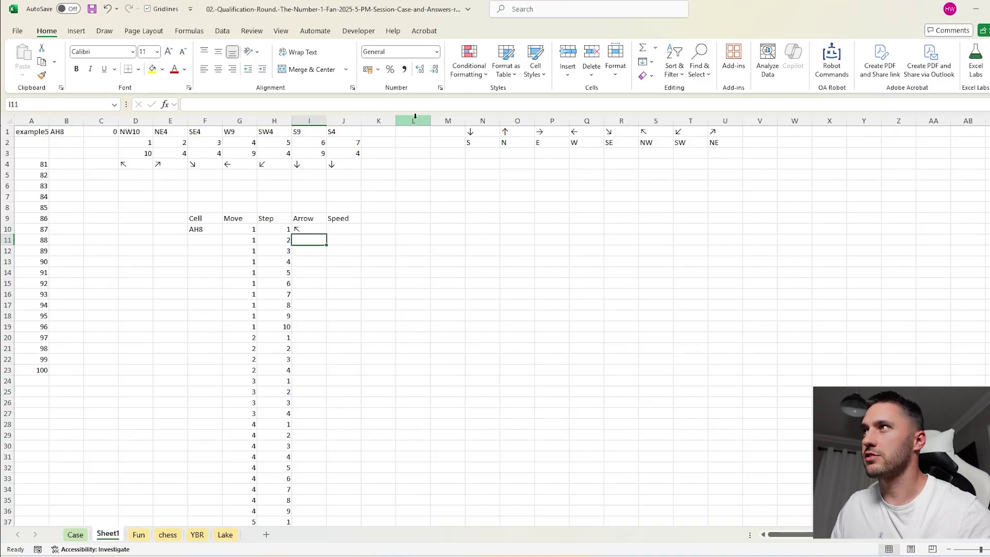
- Centre columns D through L horizontally and vertically
left_click_drag(415, 117, 135, 117)
left_click(218, 69)
left_click(218, 51)
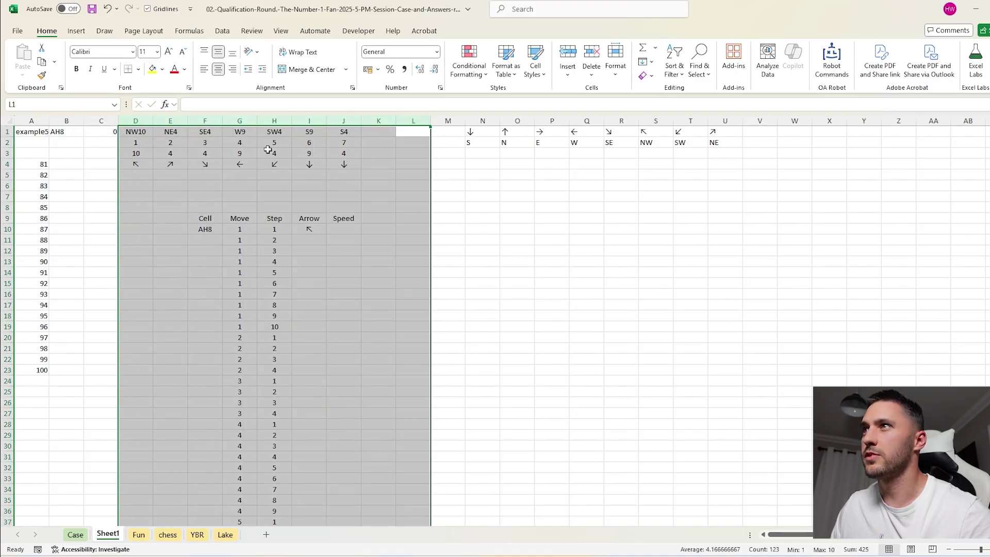
left_click(266, 253)
- Enter speed 1 in J10
left_click(341, 229)
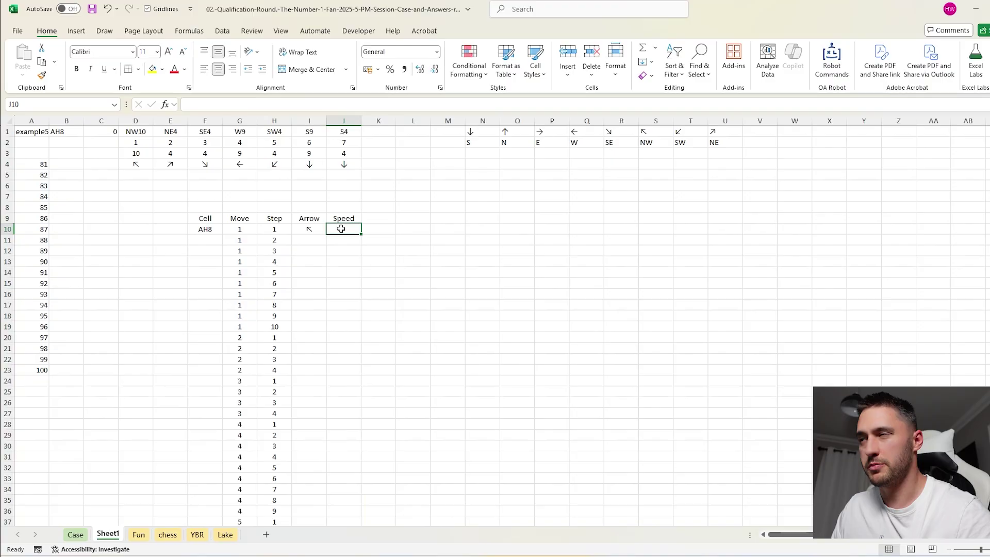
type("1")
key("Tab")
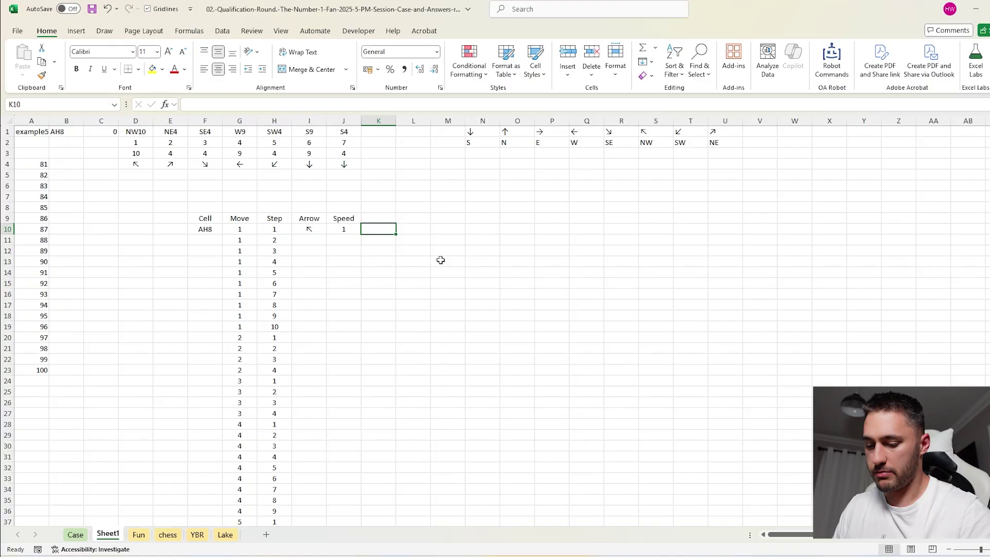
- Enter =MoveOnMap(F10,I10,J10,lake,1,,,,lake<>"X",1) in K10
type("mov")
key("Escape")
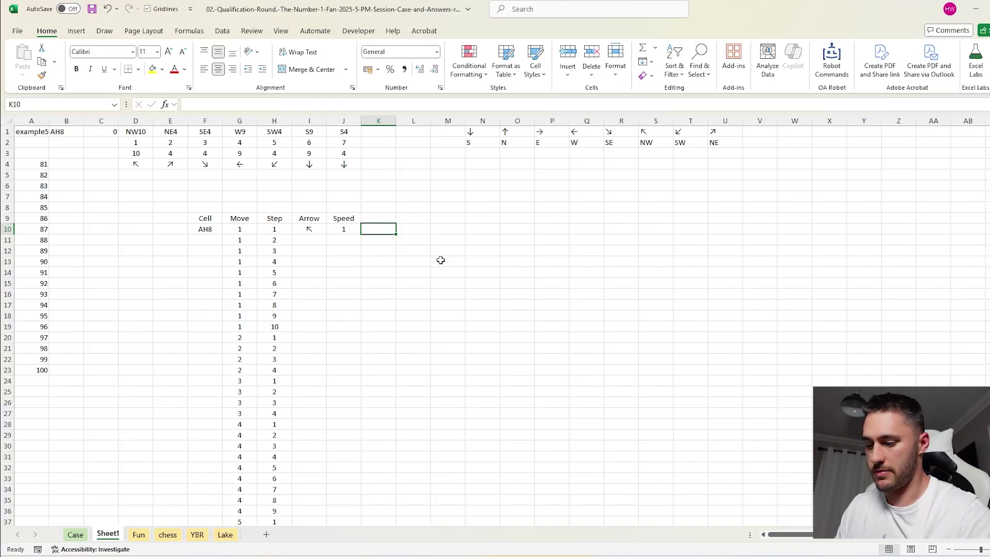
type("=mov")
key("Tab")
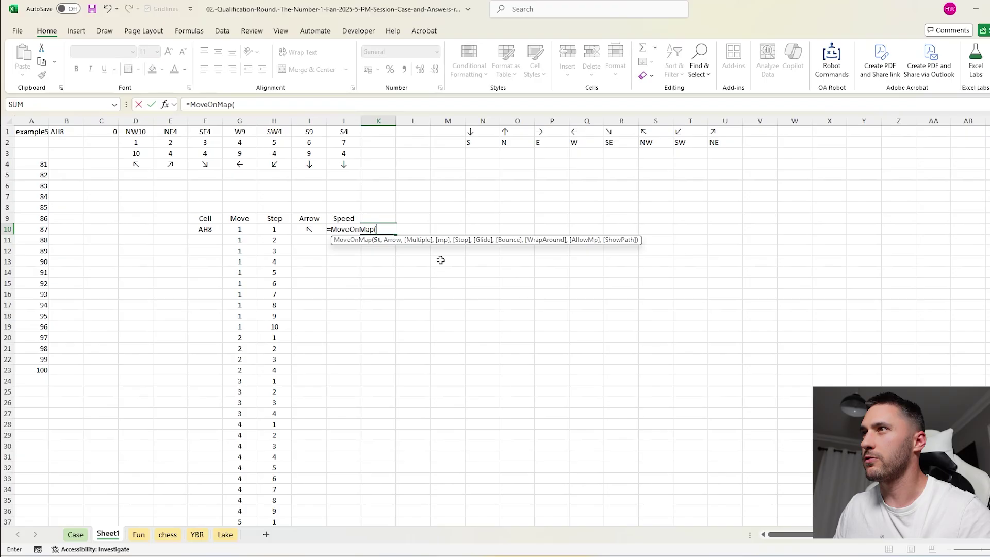
key("Left")
key("Left")
key("Left")
key("Left")
key("Left")
type(",")
key("Left")
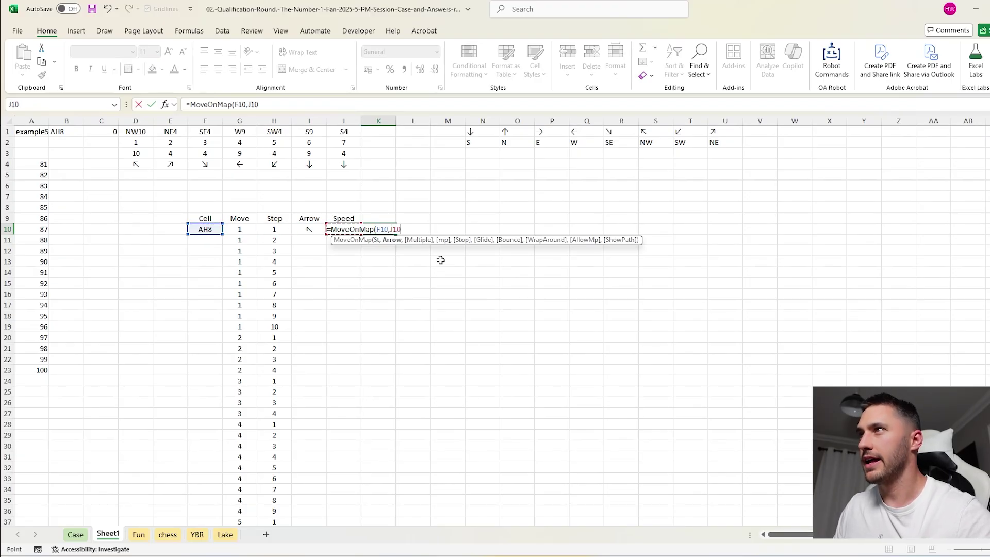
key("Left")
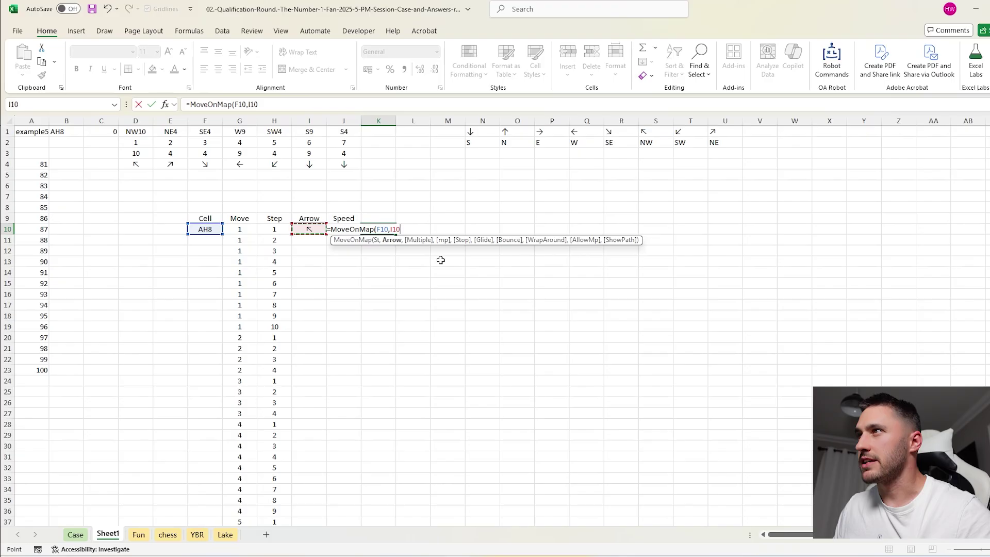
type(",")
key("Right")
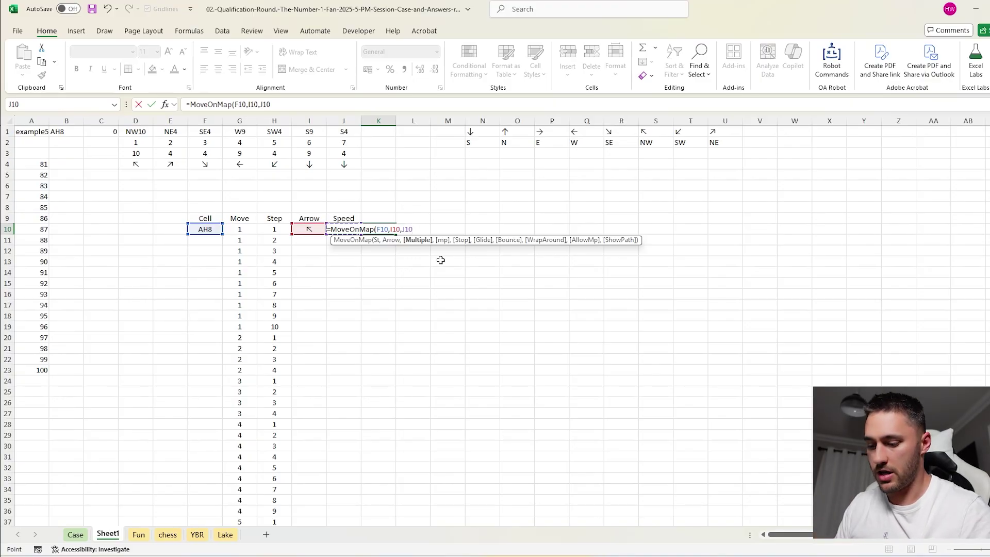
type(",lake")
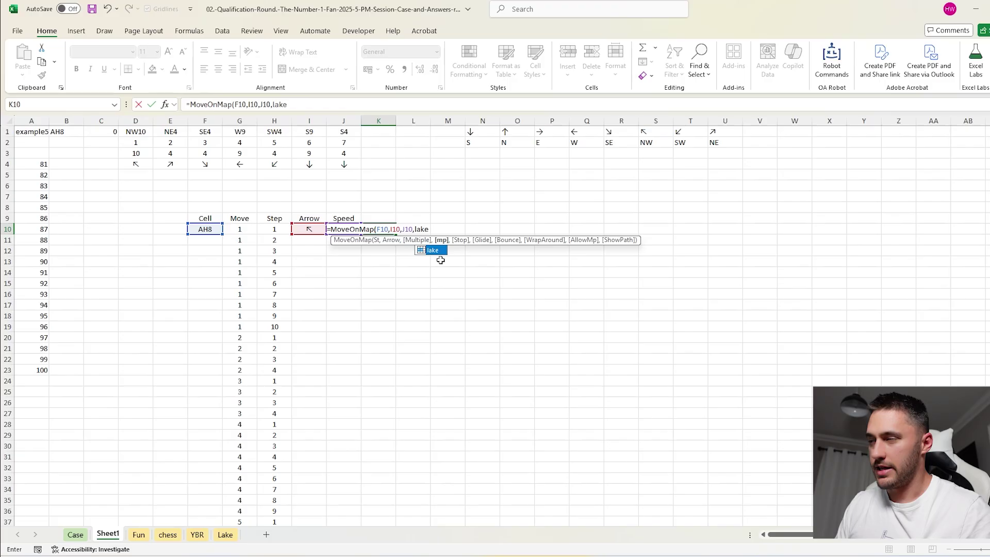
type(",")
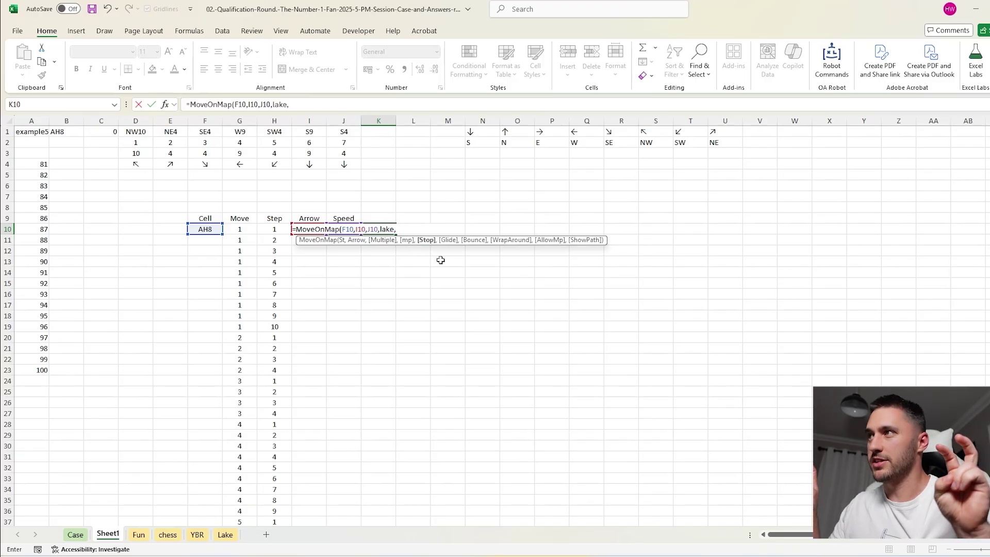
type("1")
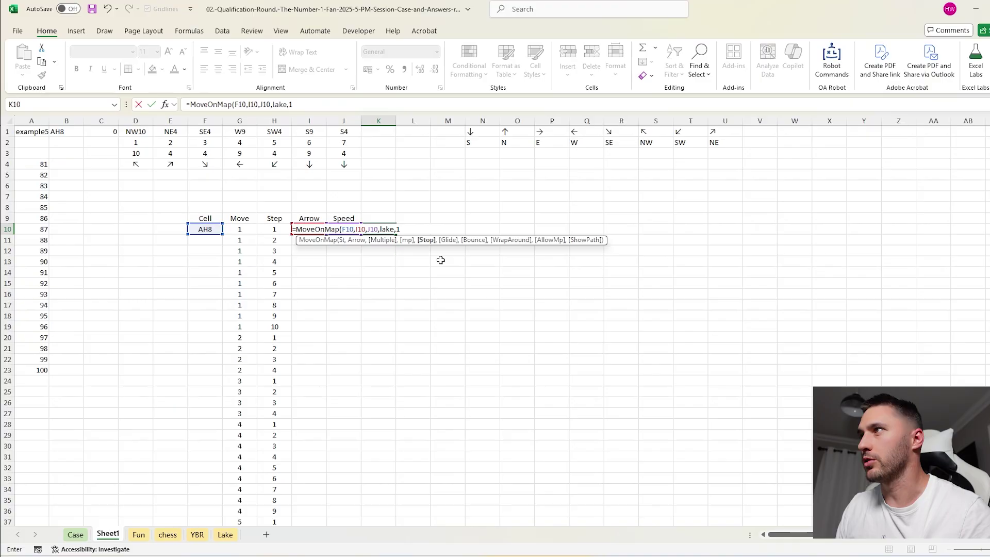
type(",,,,")
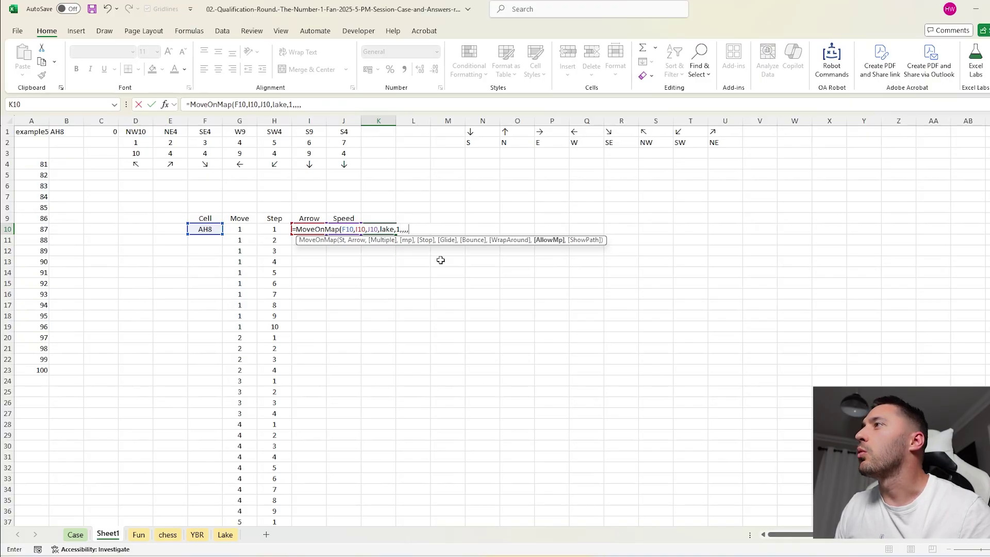
type("lake")
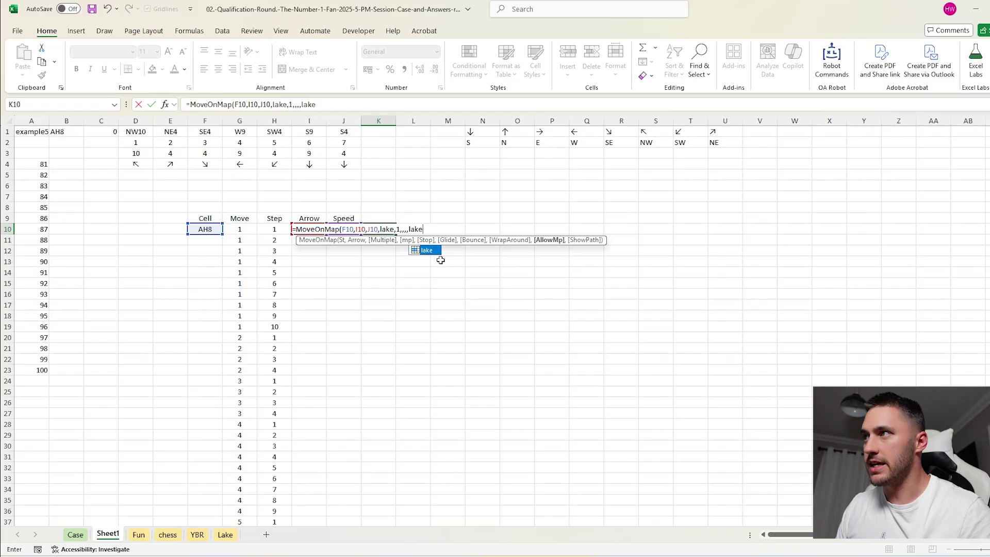
type("<>\"X")
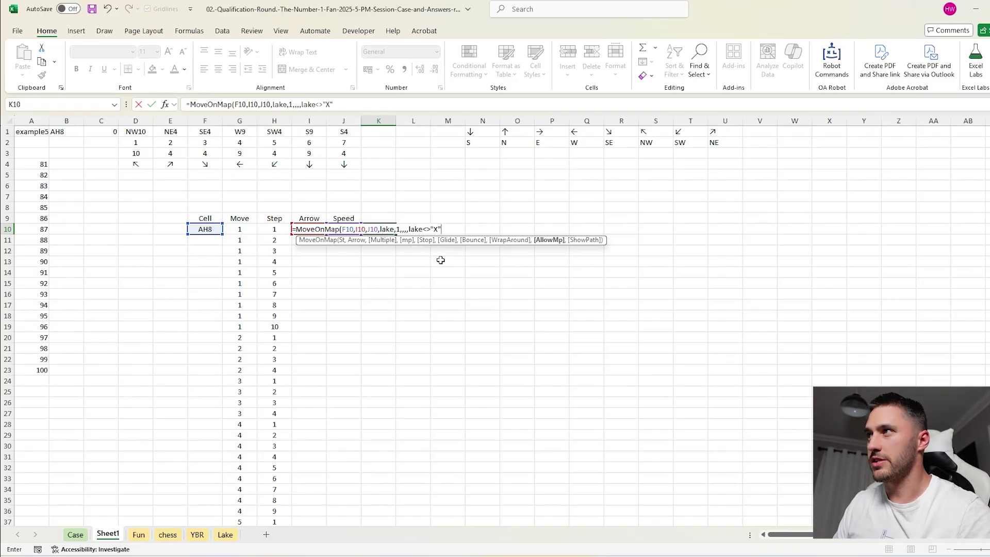
type("\",1")
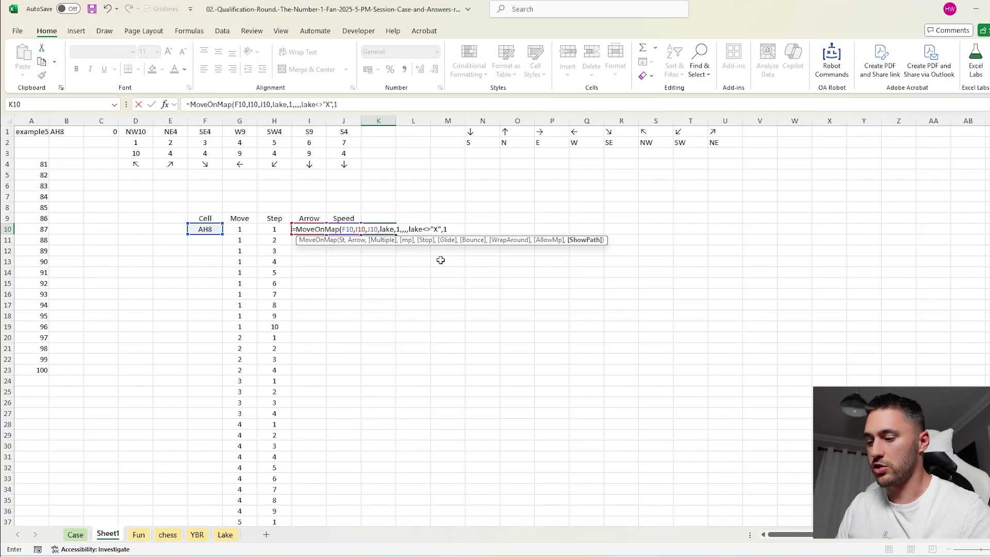
key("Return")
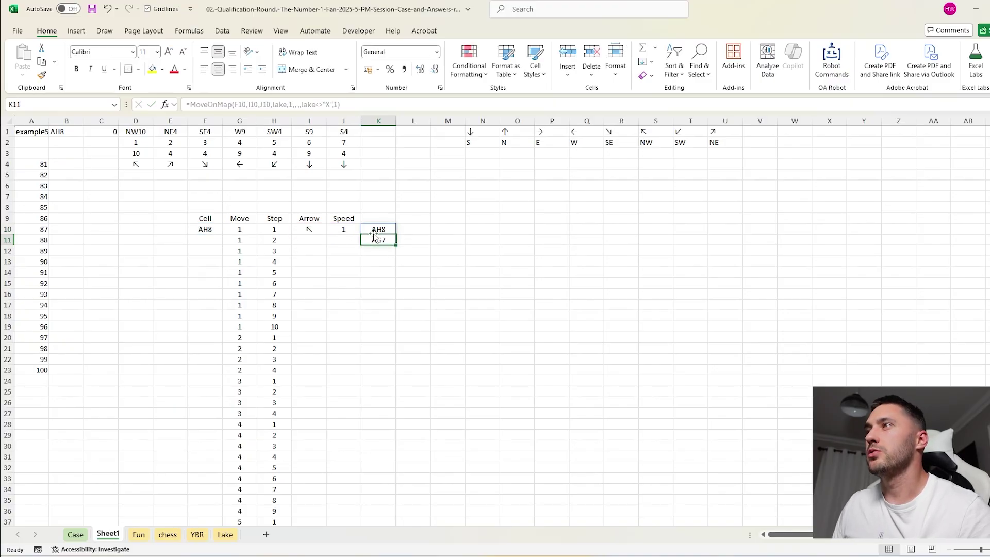
- Change the speed in J10 to 5 so the path spills AH8 through AC3
left_click(376, 230)
left_click(212, 228)
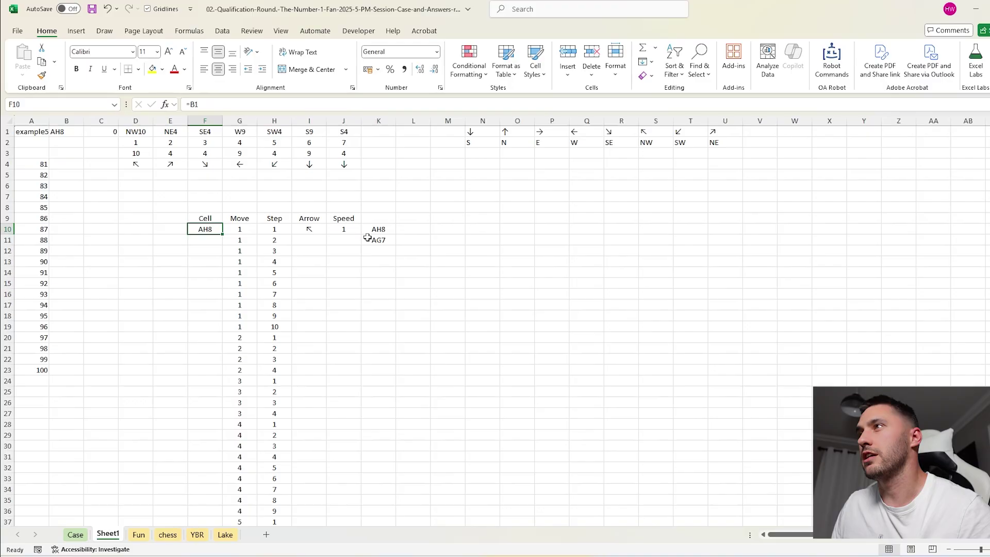
left_click_drag(367, 237, 367, 230)
left_click(354, 230)
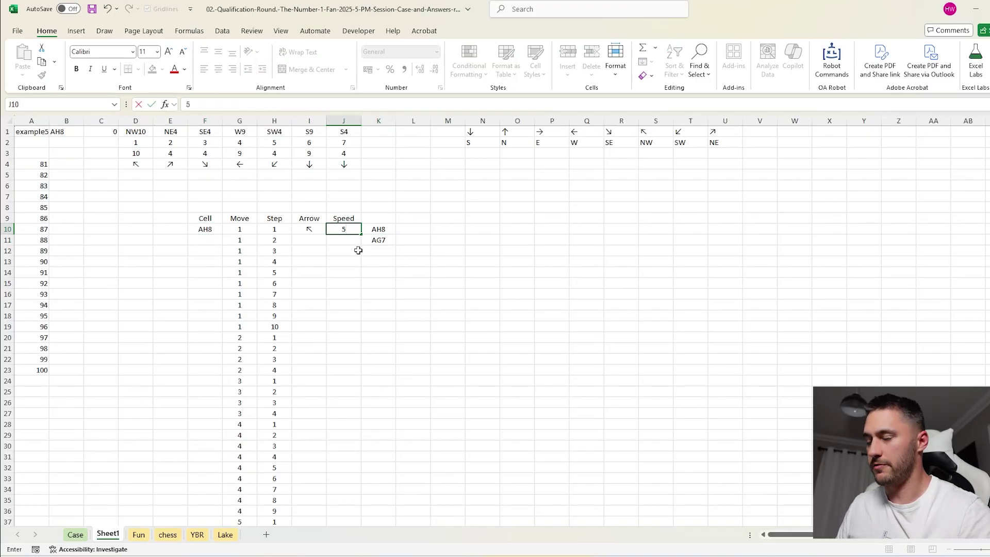
key("BackSpace")
type("5")
key("Return")
- Wrap K10's MoveOnMap formula as =LET(ads,TOROW(MoveOnMap(...)),ads)
left_click(380, 230)
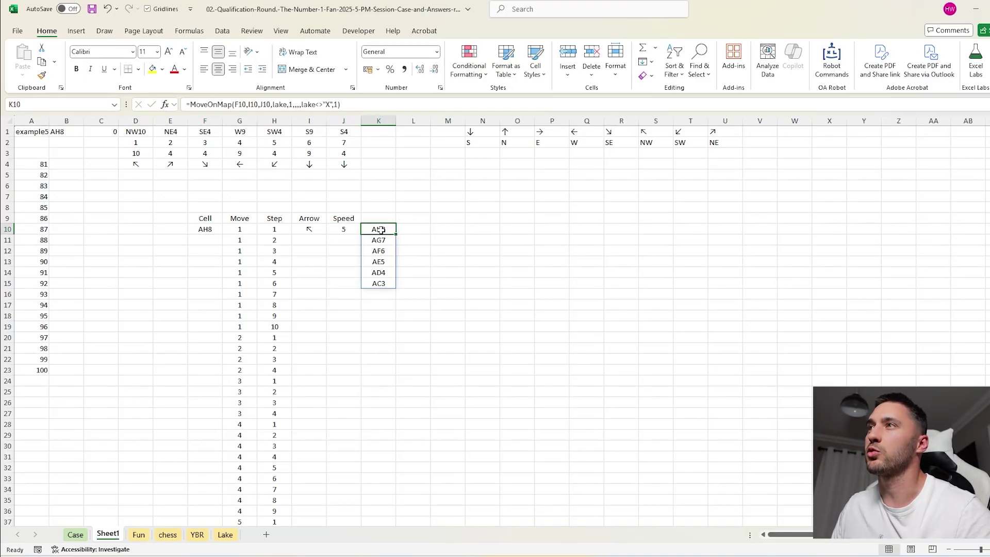
left_click(191, 105)
type("LET(")
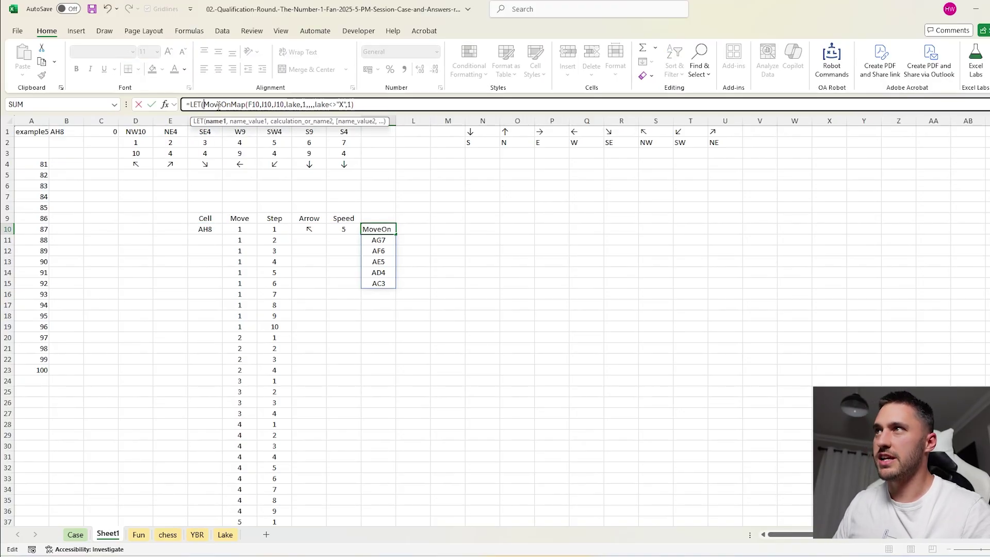
type("ads,")
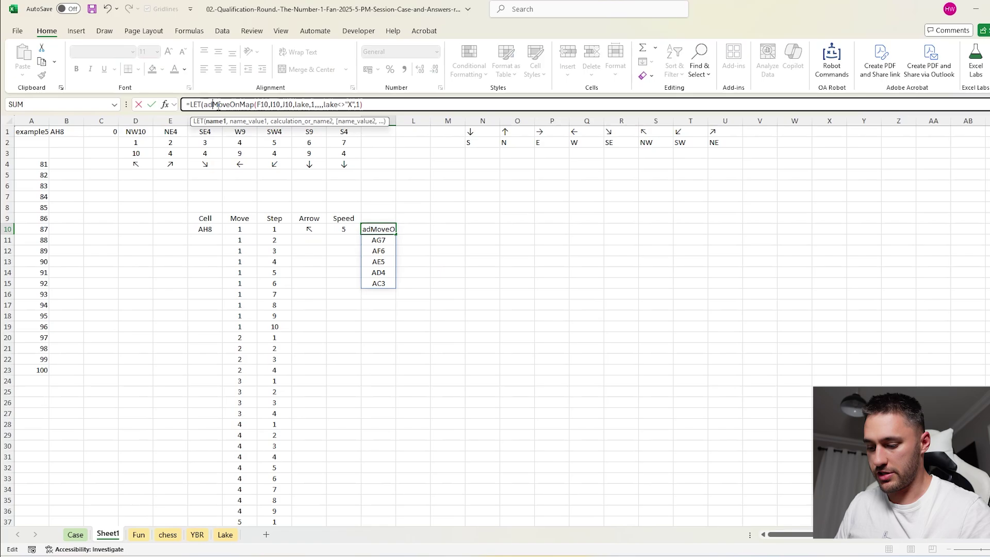
type("TOROW(")
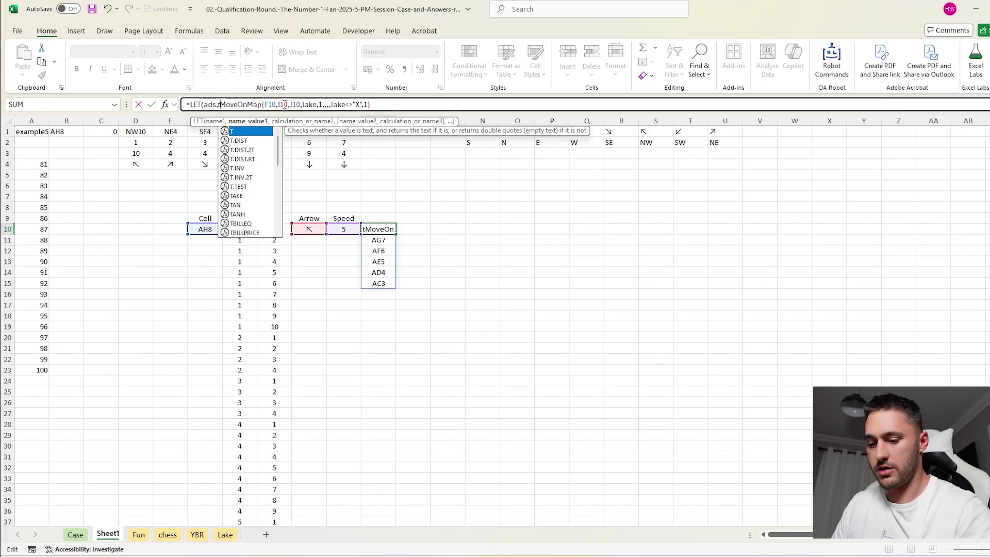
left_click(409, 104)
type("),ads)")
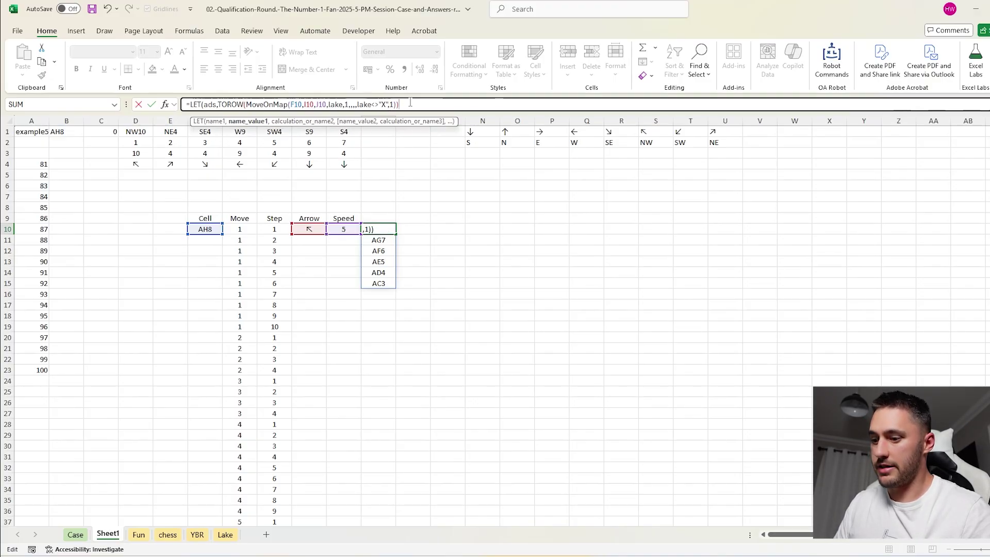
key("Return")
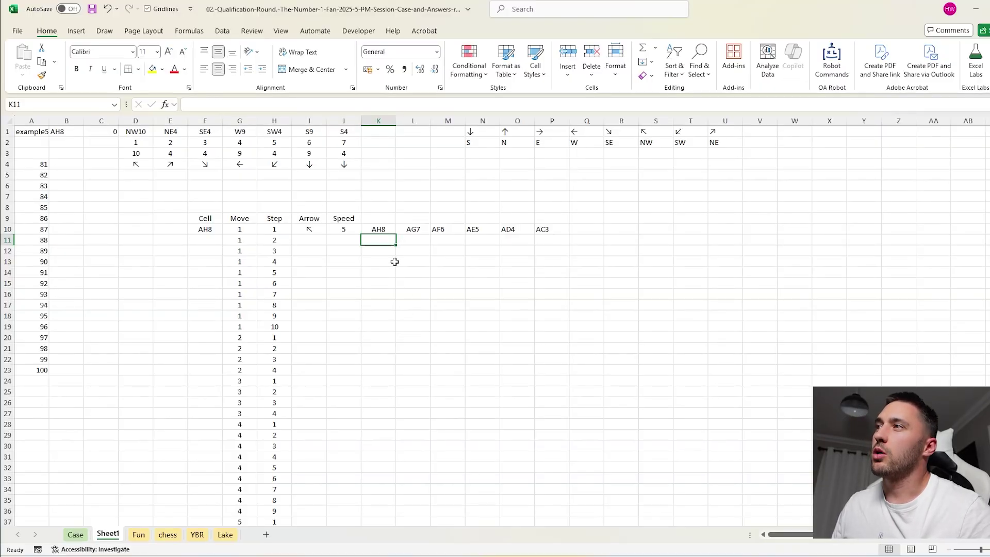
- Inspect the AH8–AC3 path now spilling across K10:P10
left_click_drag(380, 230, 557, 231)
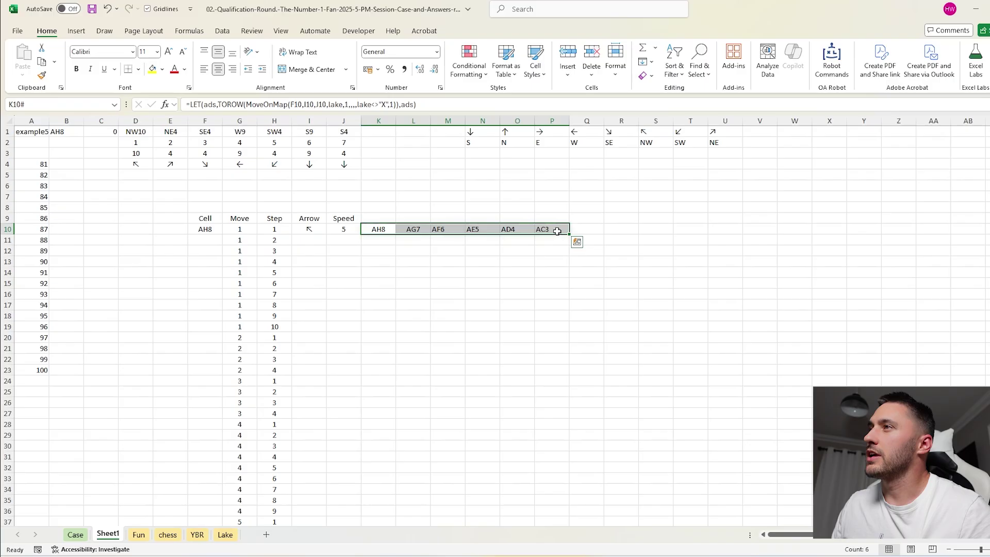
left_click(210, 231)
key("Return")
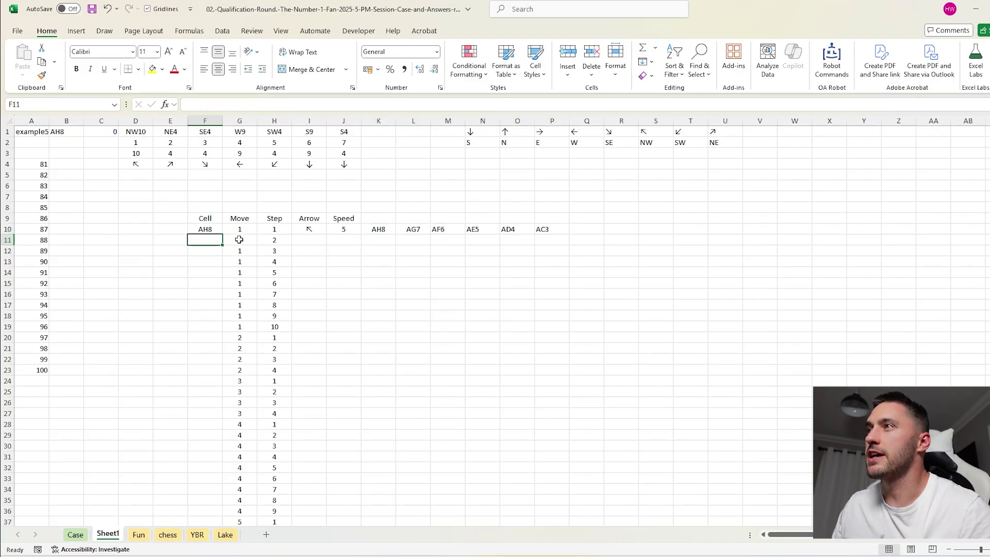
left_click(344, 228)
left_click_drag(379, 230, 552, 230)
left_click_drag(376, 229, 548, 233)
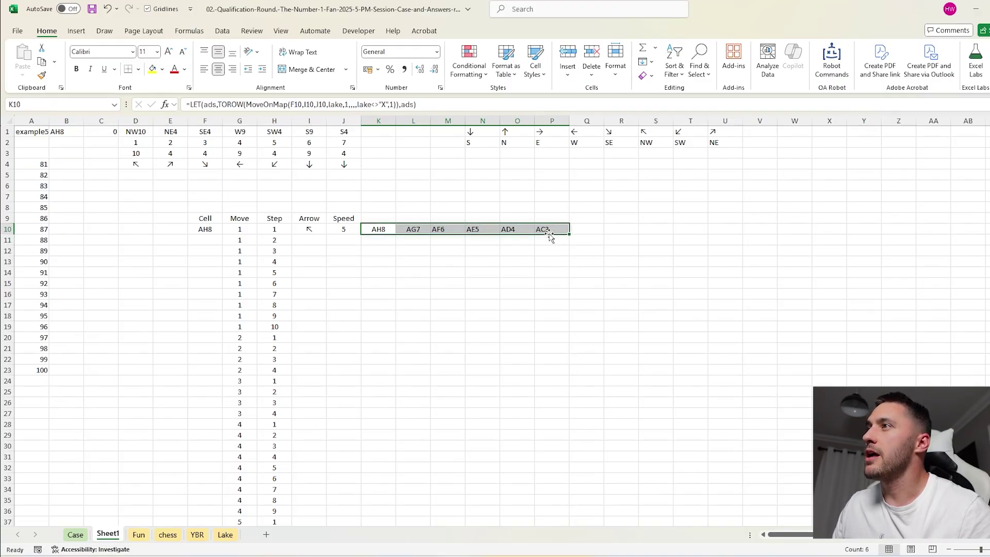
left_click_drag(384, 230, 544, 230)
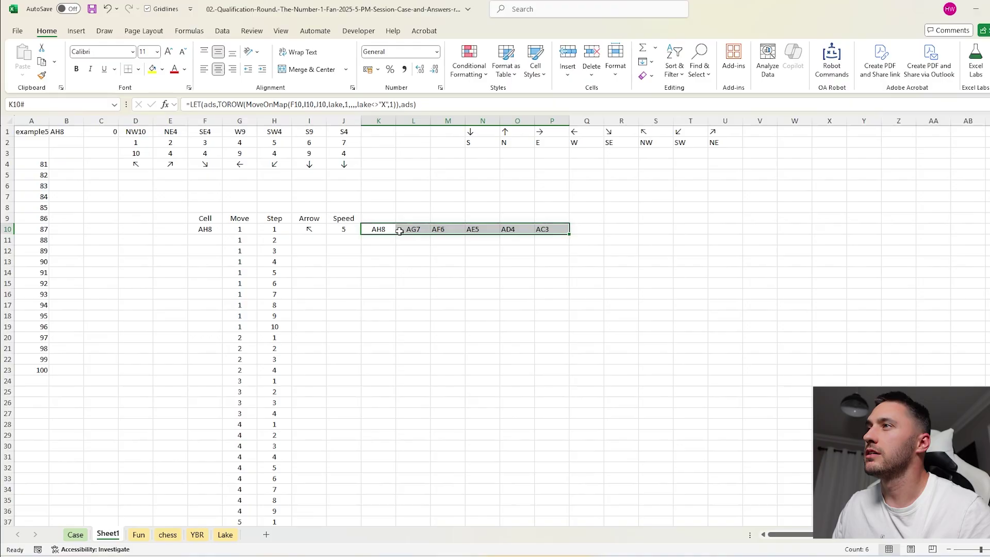
left_click_drag(388, 230, 542, 229)
left_click(348, 228)
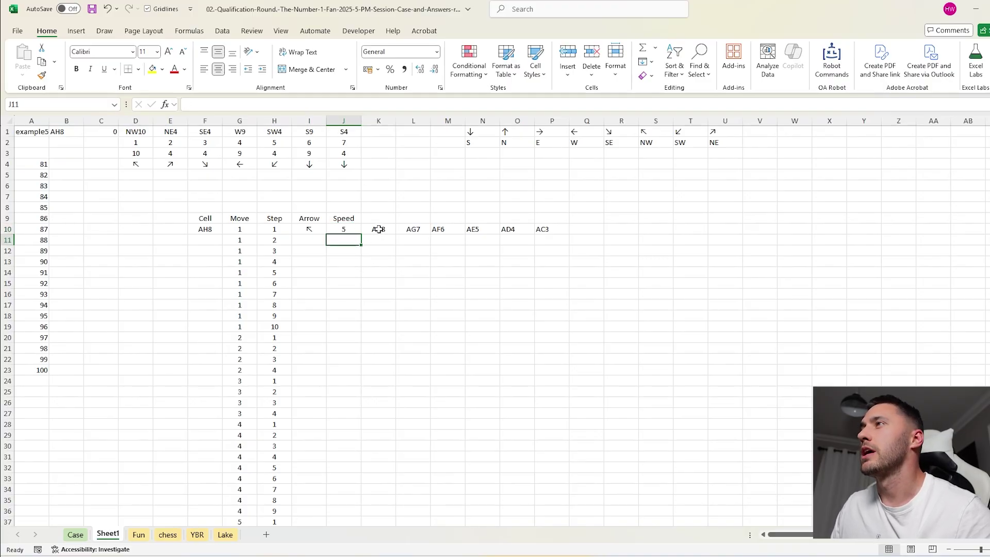
left_click_drag(379, 230, 554, 229)
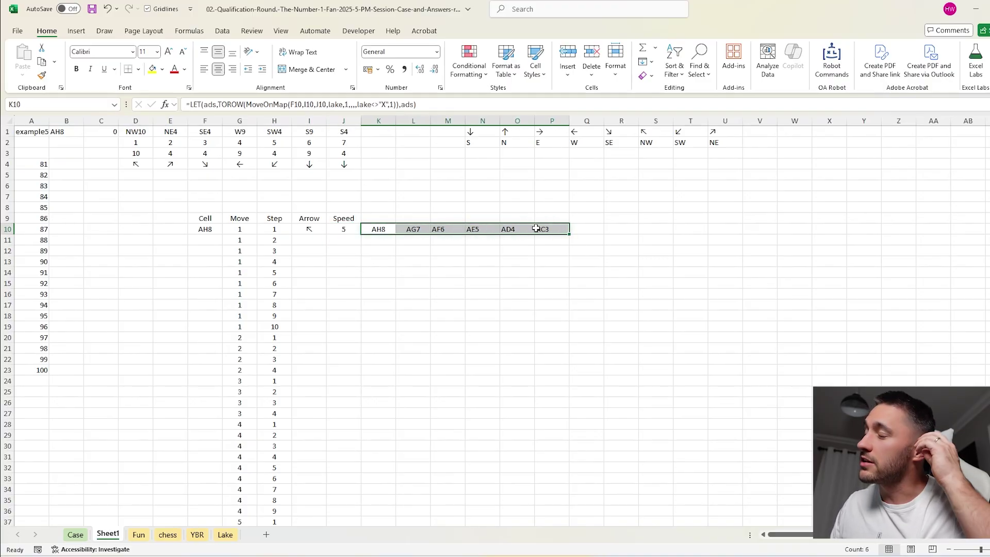
left_click_drag(379, 230, 568, 230)
left_click_drag(387, 216, 546, 446)
left_click(388, 232)
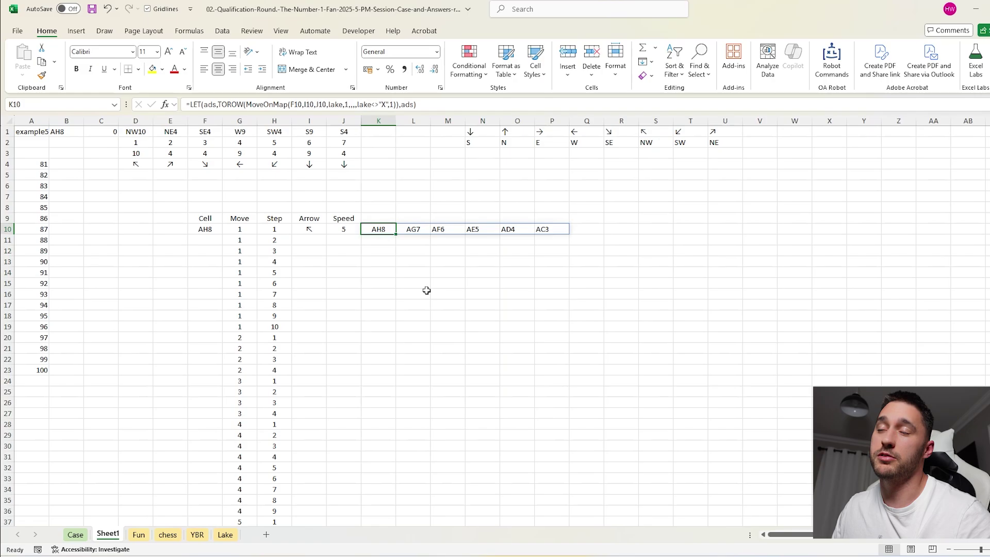
- Extend K10's LET with item,Ad_To_Contents(ads,lake) and return item
left_click(413, 104)
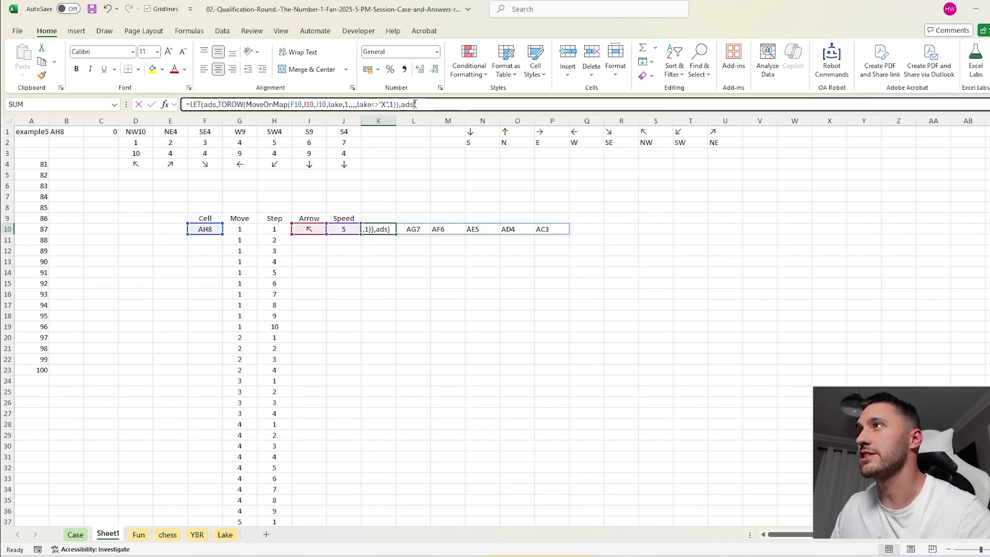
key("BackSpace")
key("BackSpace")
key("BackSpace")
type("item,")
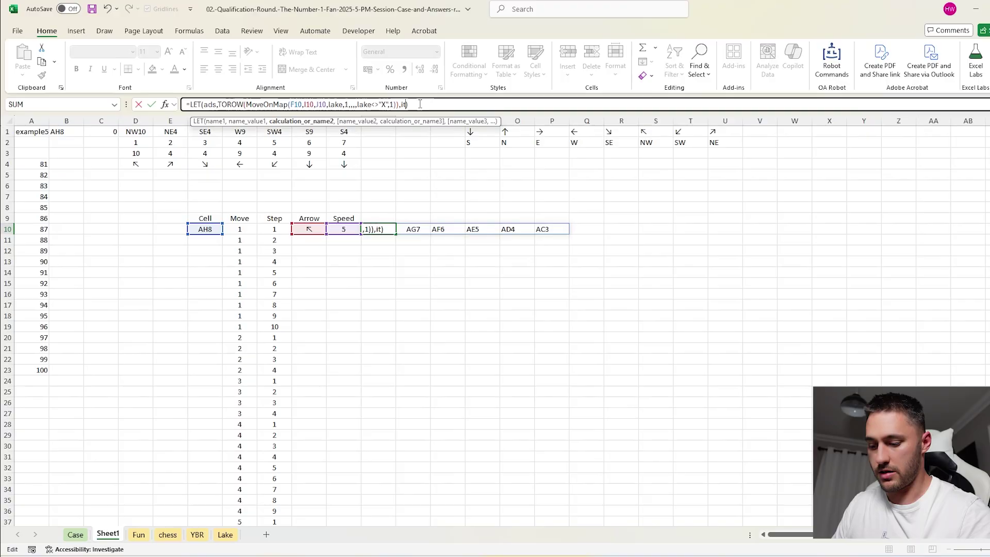
type("ad_")
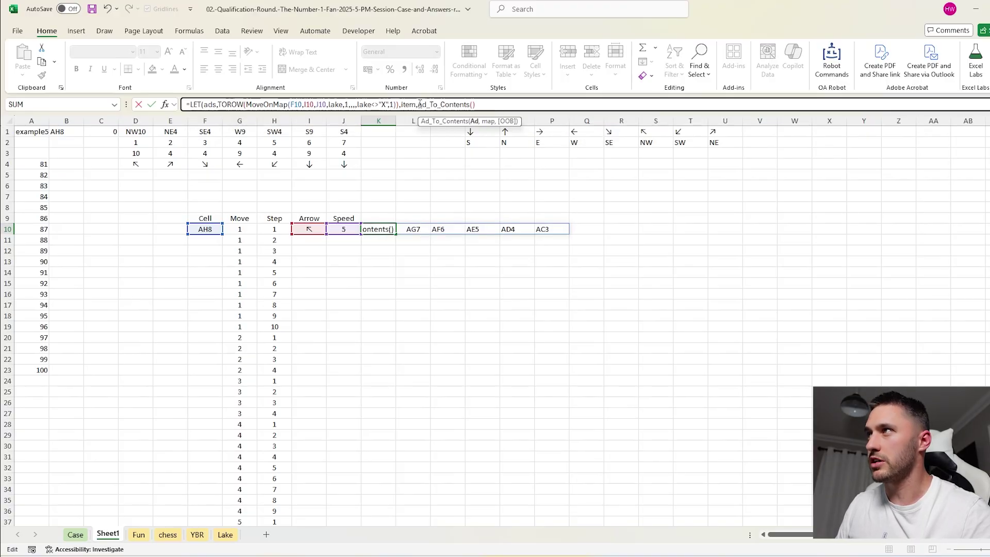
key("Tab")
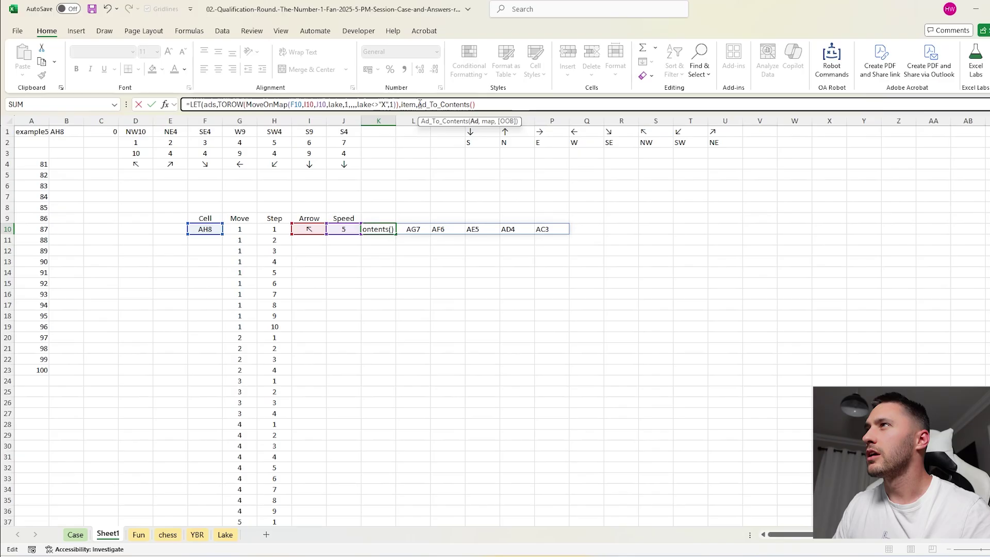
type("ads,")
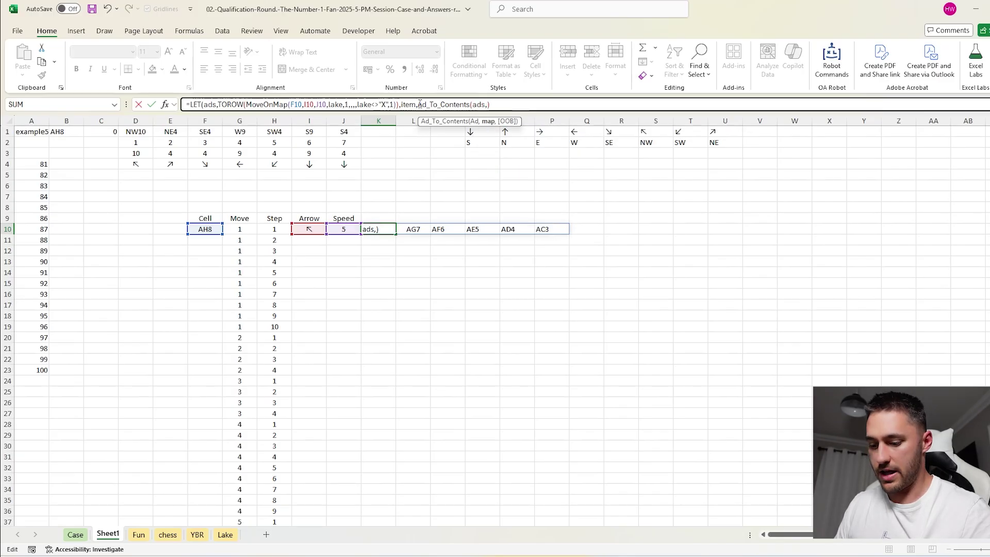
type("lake)")
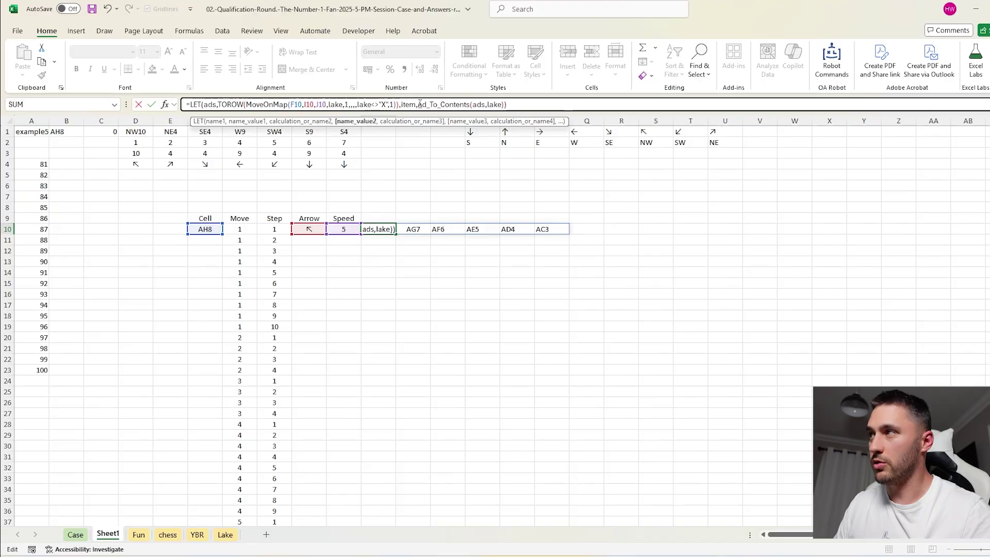
type(",item)")
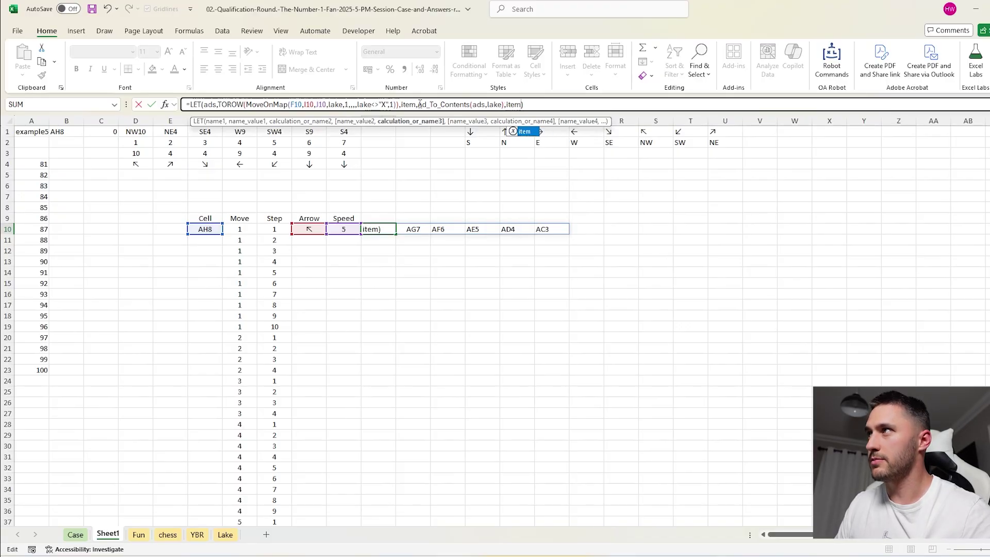
key("Return")
key("Return")
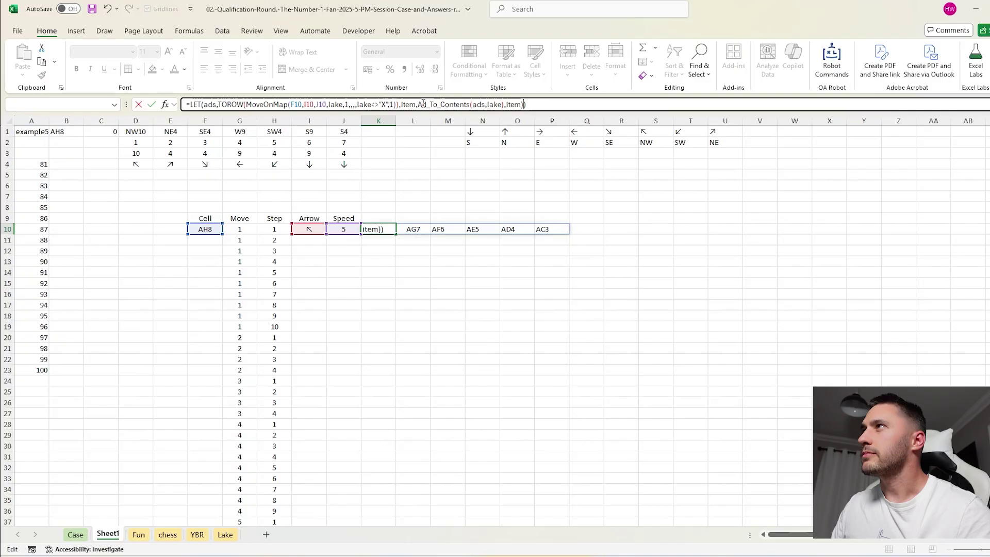
key("BackSpace")
key("Return")
- Add fi,IF(Exists(ads,$K$9:Q9),"",item) to the LET and return fi
left_click(393, 228)
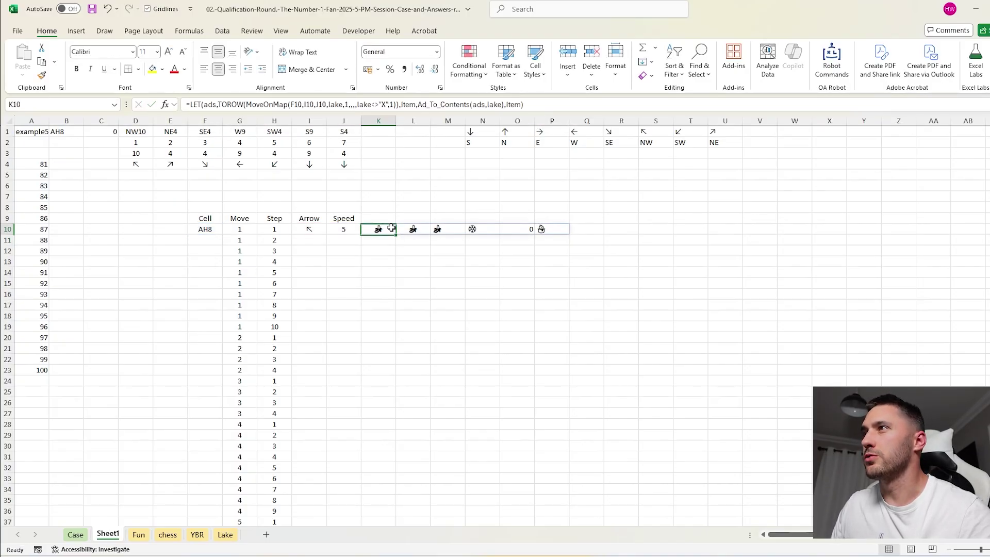
left_click(521, 105)
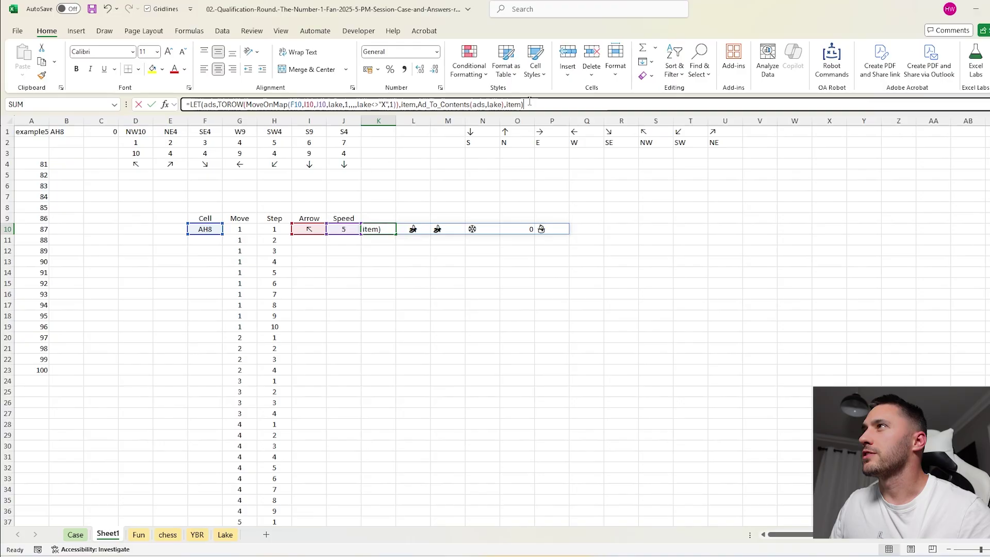
left_click_drag(521, 105, 509, 105)
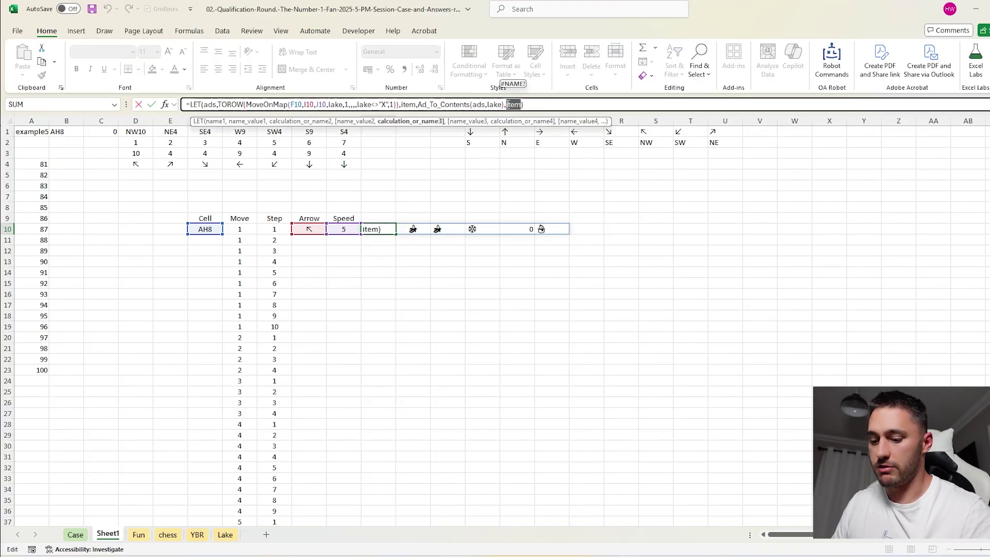
type("fi,")
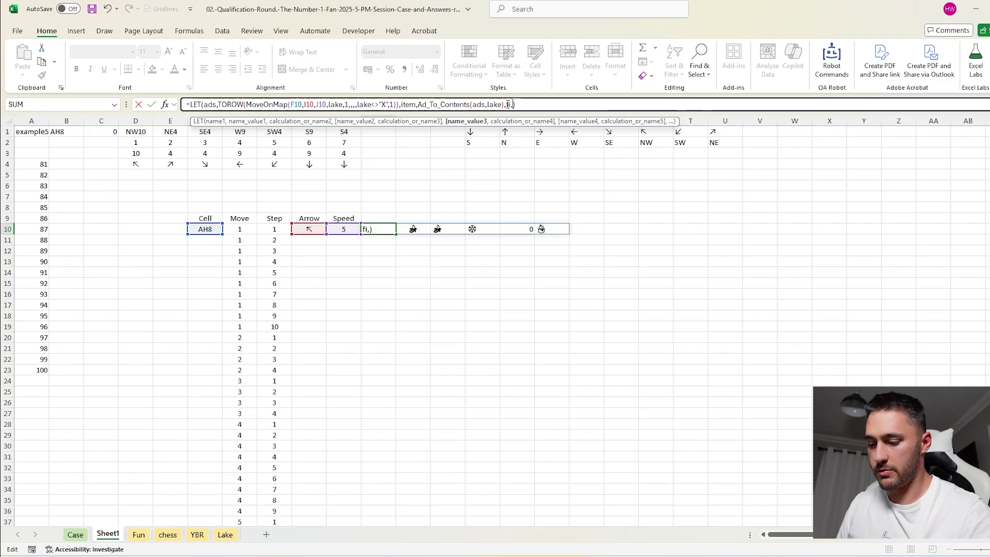
type("IF(Exists(")
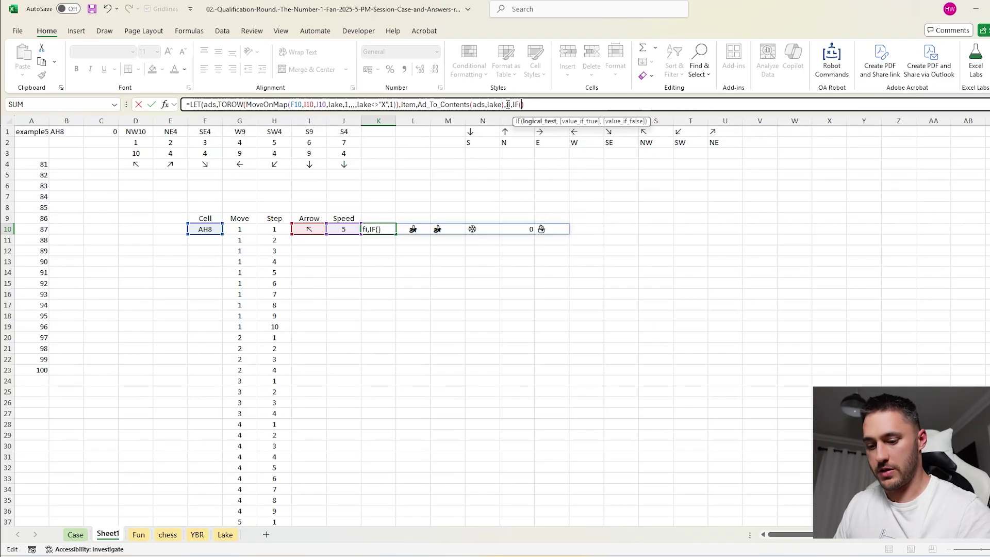
type("ads,")
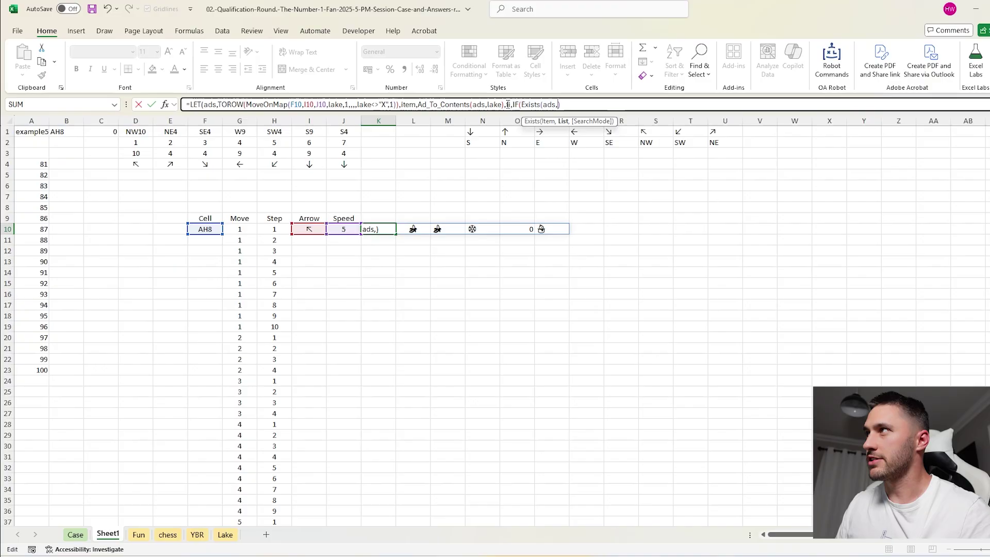
left_click_drag(539, 218, 379, 218)
left_click(563, 105)
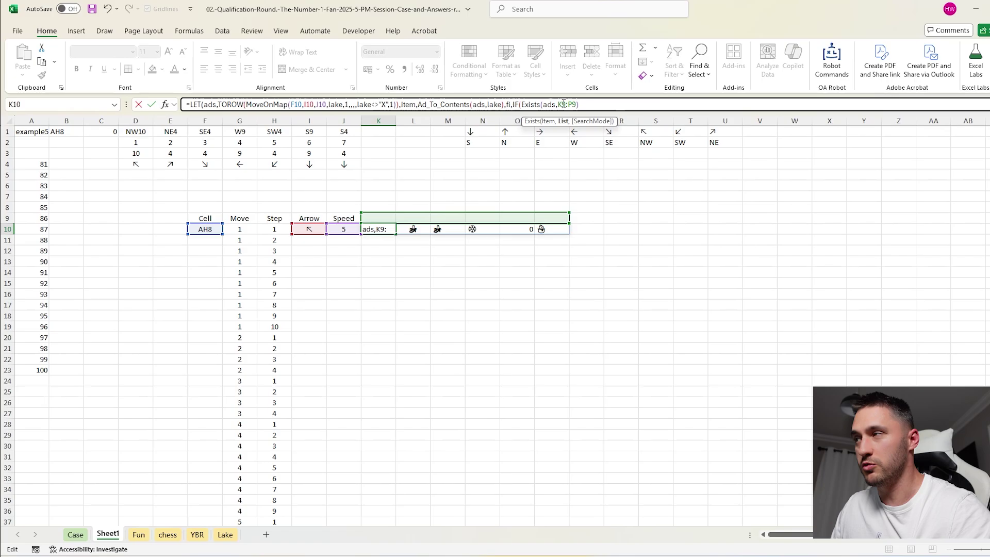
key("F4")
left_click_drag(574, 205, 604, 212)
left_click(588, 106)
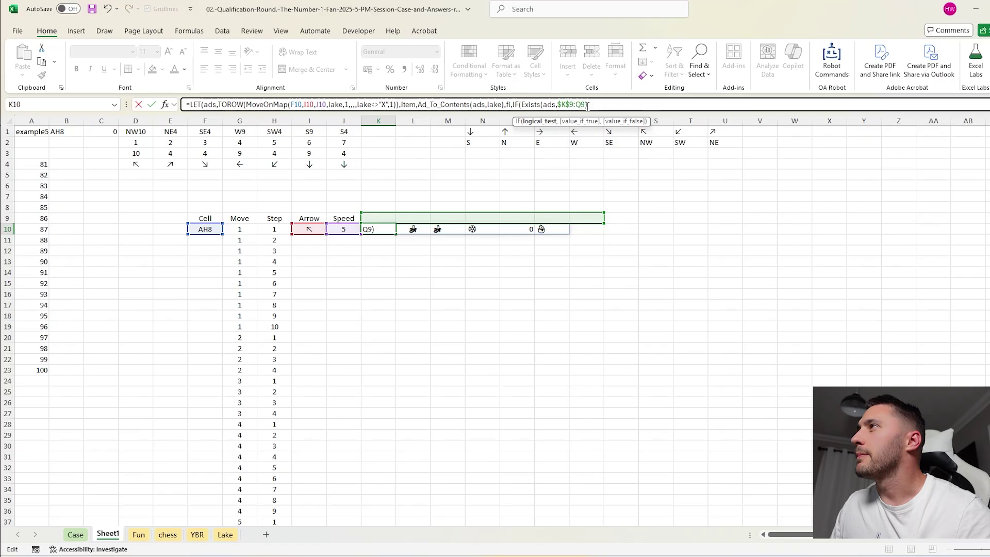
type(",\"\"")
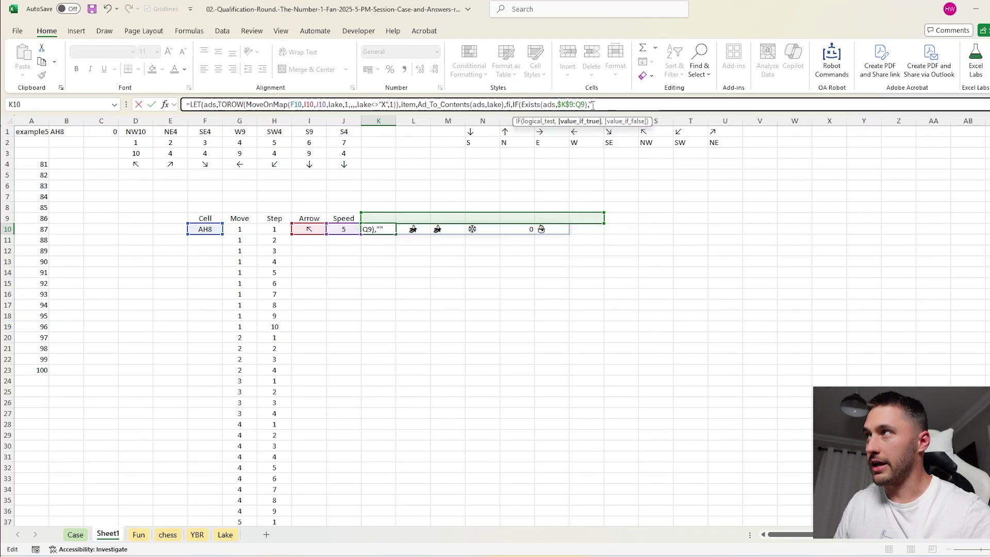
type(",it")
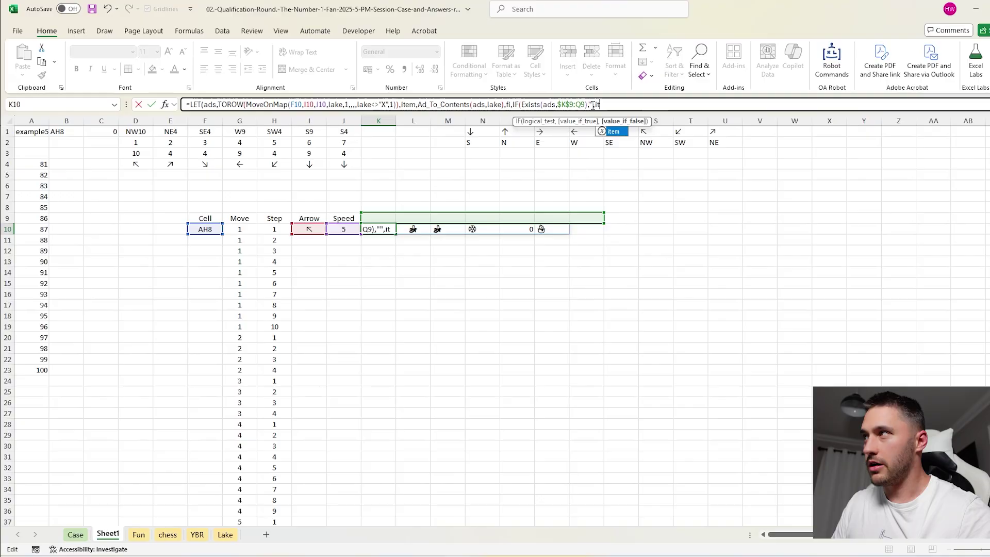
type("em)")
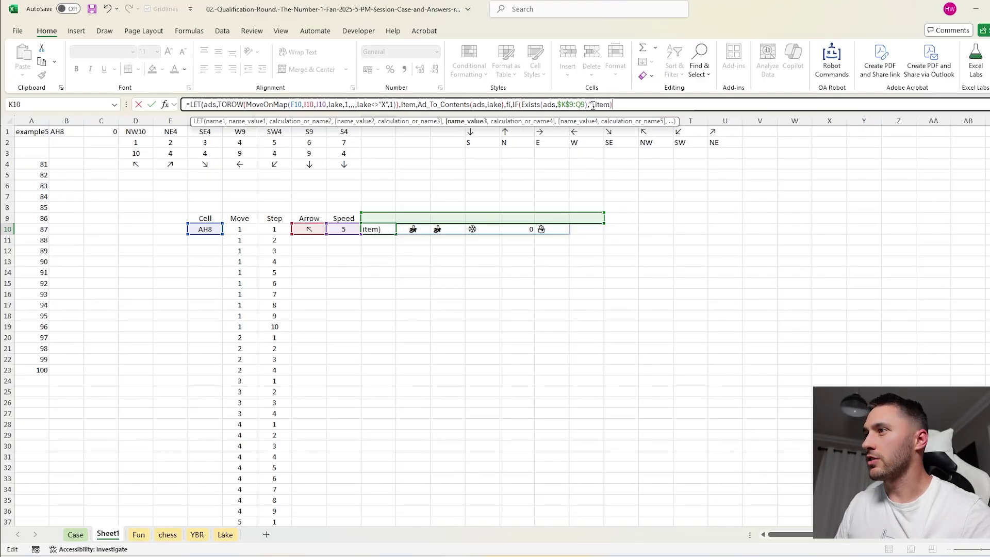
type(",fi)")
key("Return")
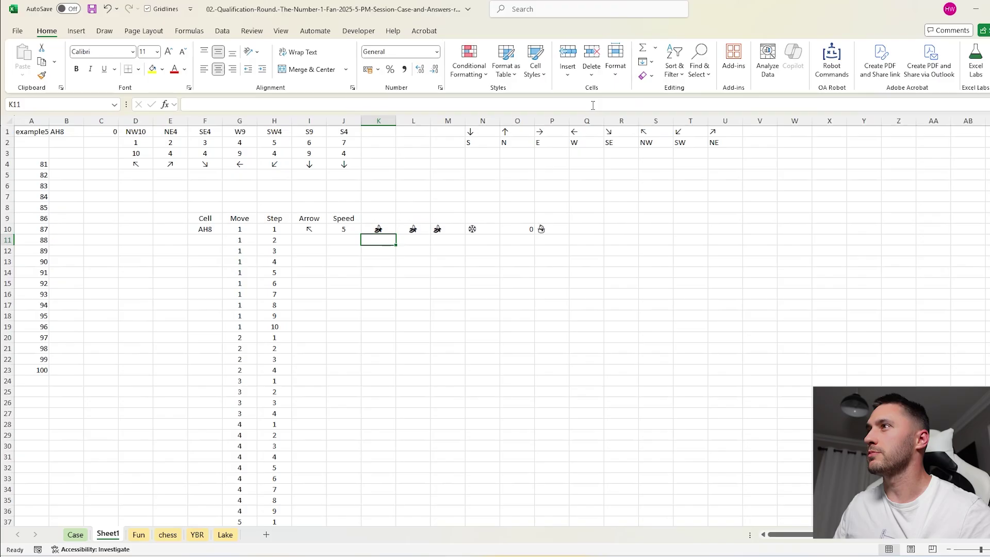
- Enter AH8 in K9 and check its effect on the K10 formula
left_click_drag(382, 220, 597, 218)
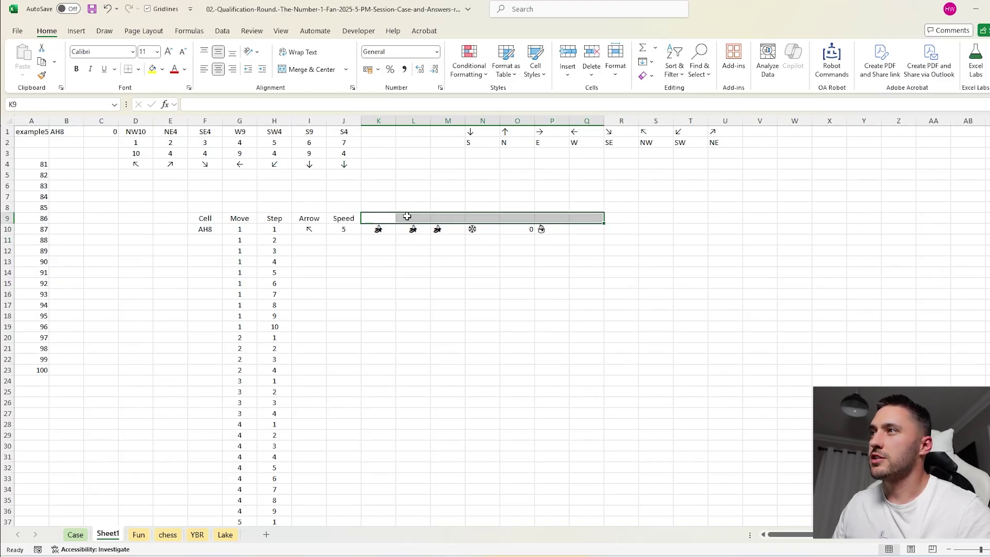
left_click(389, 218)
type("AH")
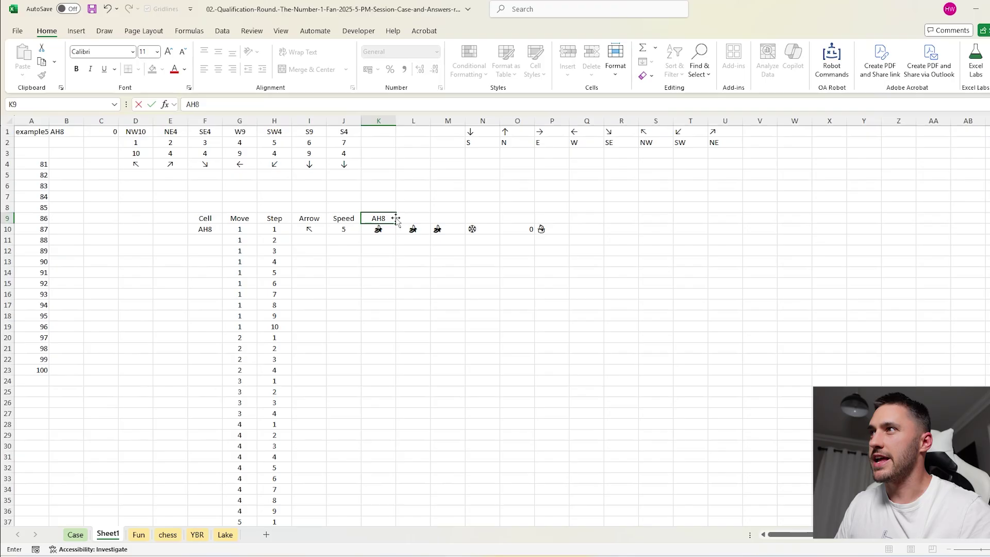
type("8")
key("Return")
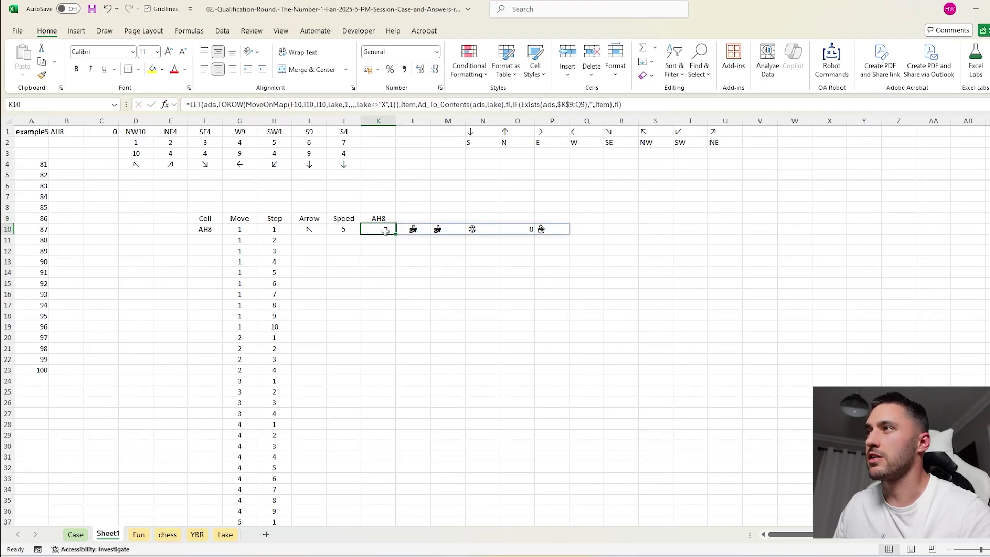
left_click(383, 220)
left_click(384, 226)
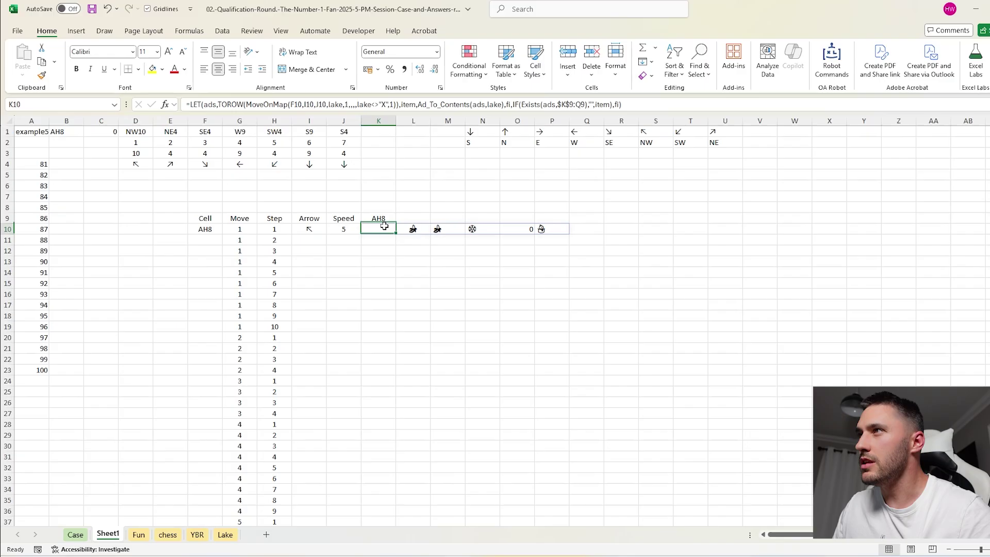
double_click(385, 226)
left_click(385, 219)
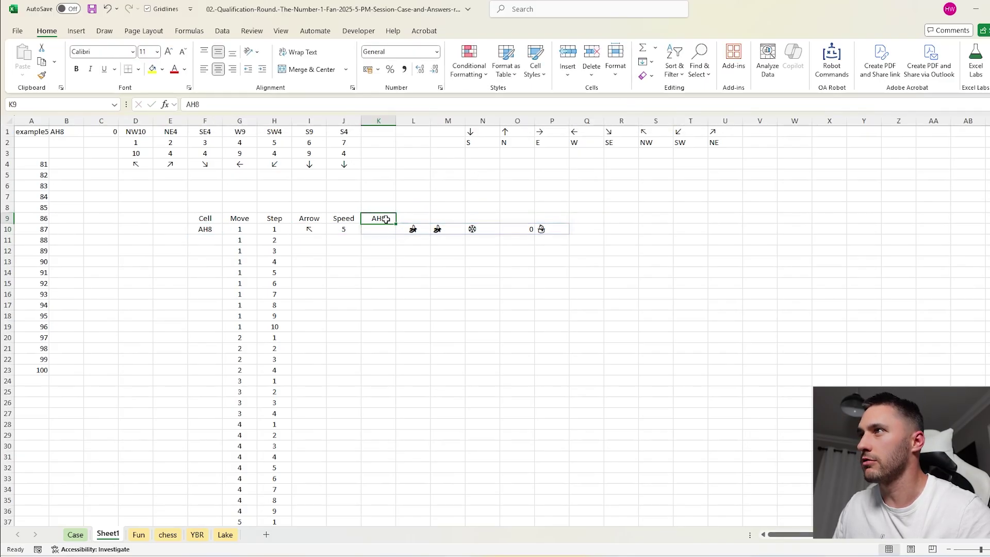
- Replace the final fi argument in K10's LET formula with speed as a test
left_click(382, 228)
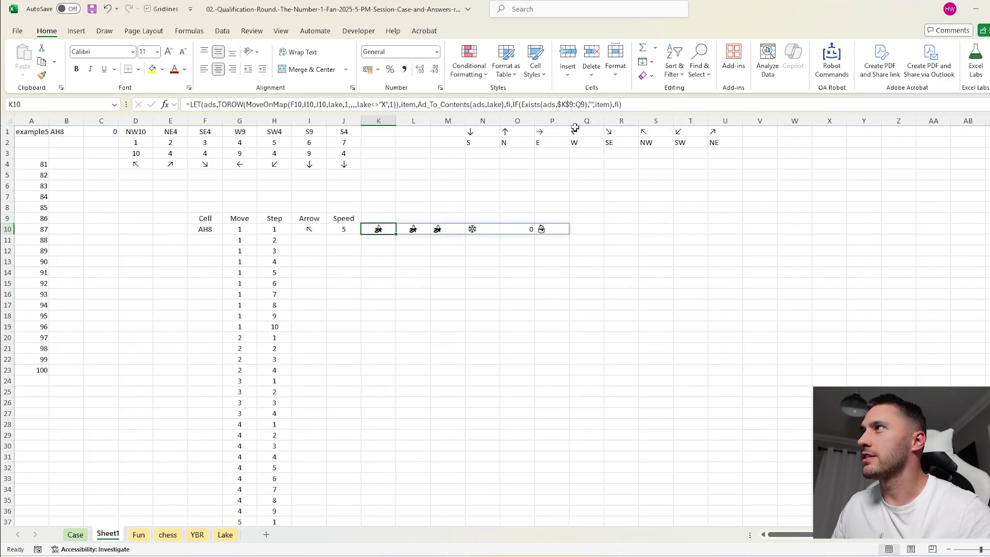
double_click(618, 105)
type("speed")
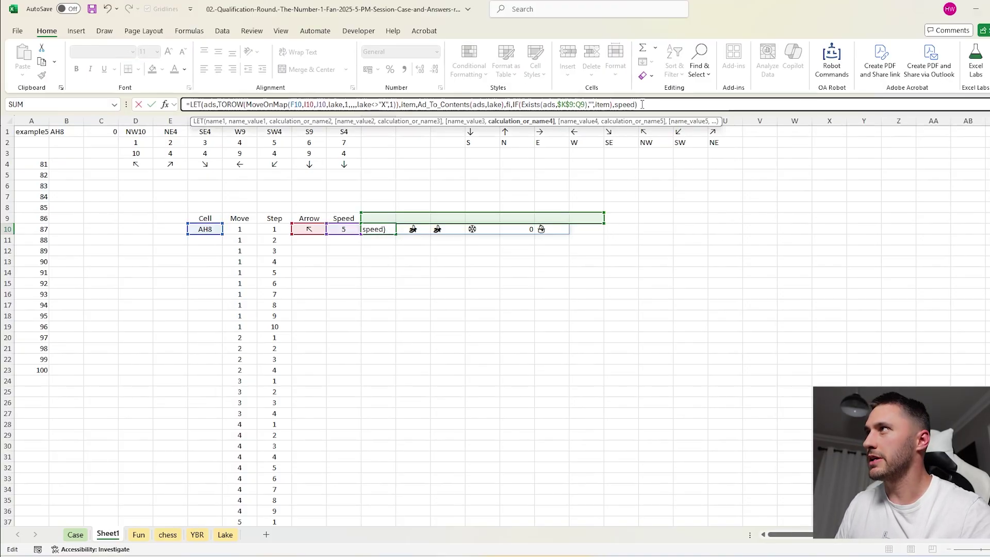
key("Tab")
key("Left")
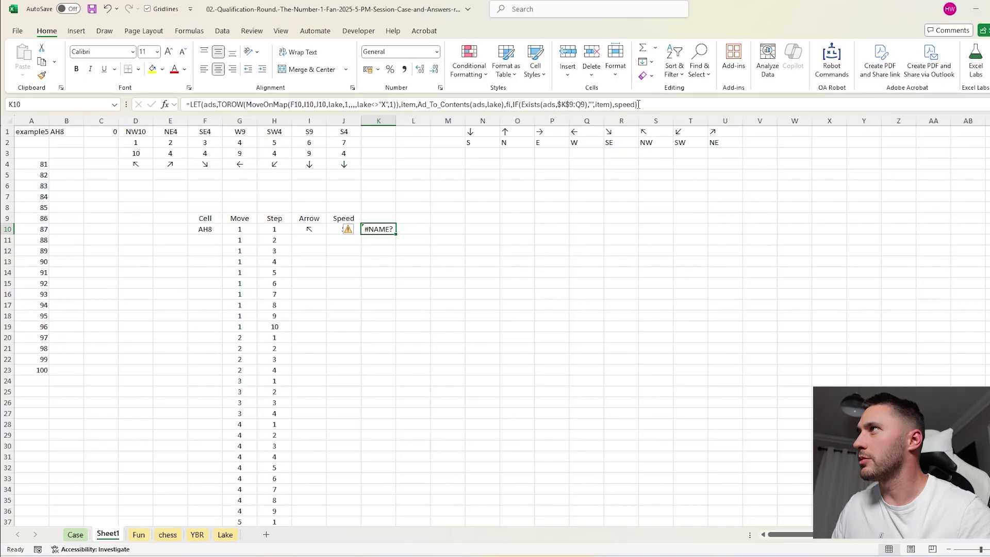
left_click(639, 104)
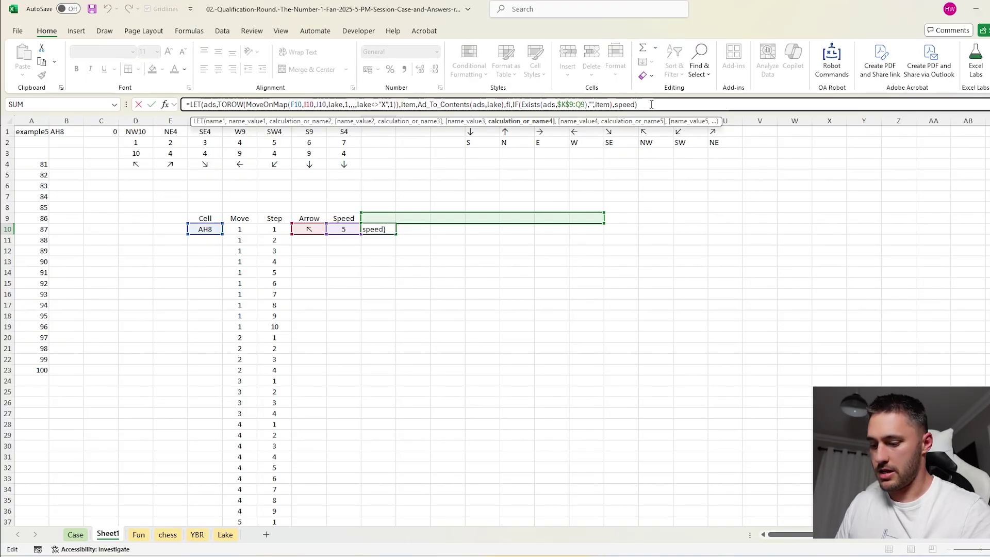
- Make K10 score path cells 1 for i, -1 for s, else 0
type(",IF(")
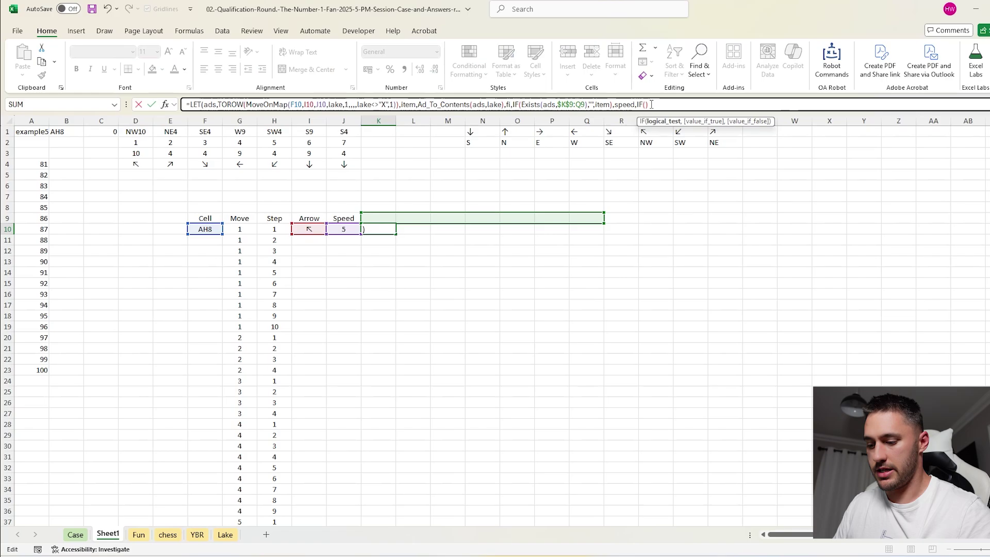
type("item")
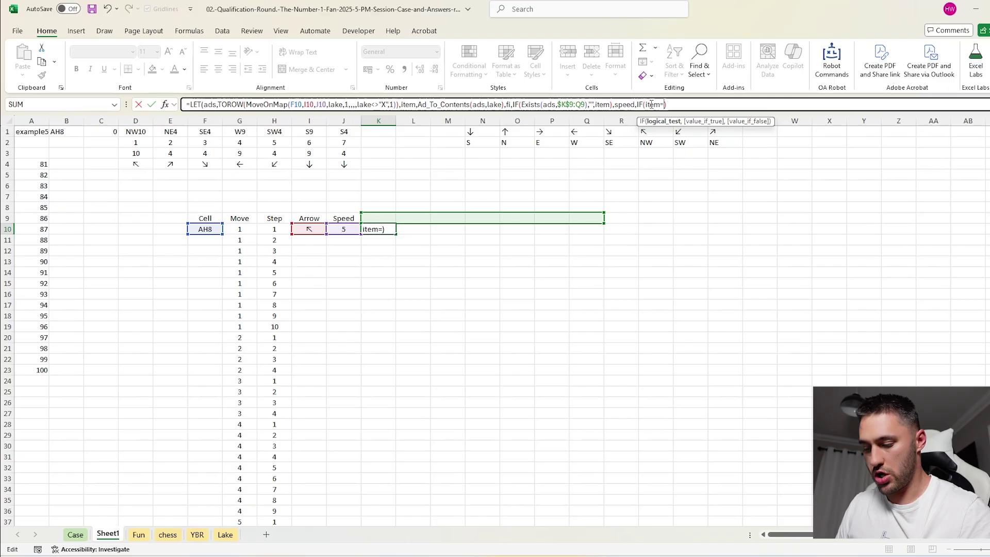
type("=I,1,if")
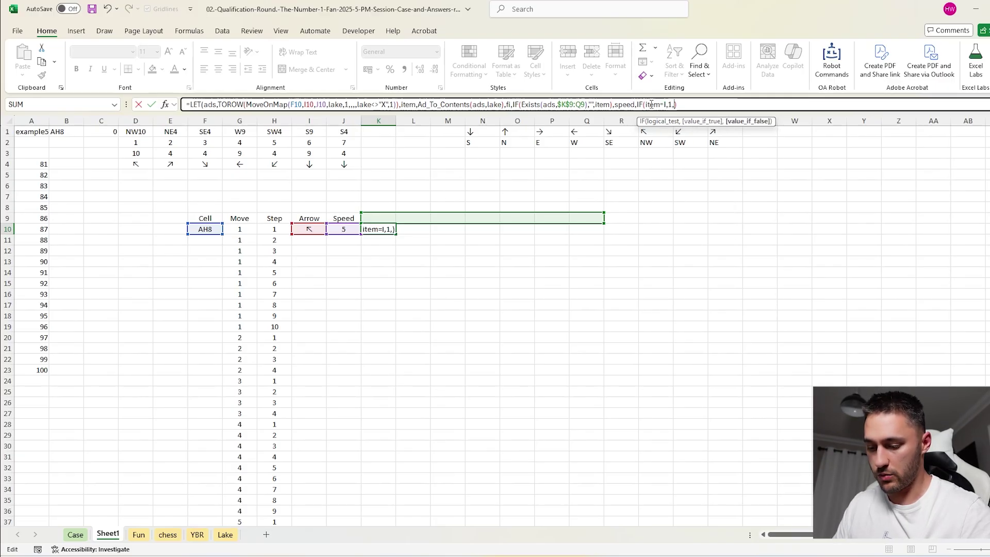
key("Tab")
type("fi")
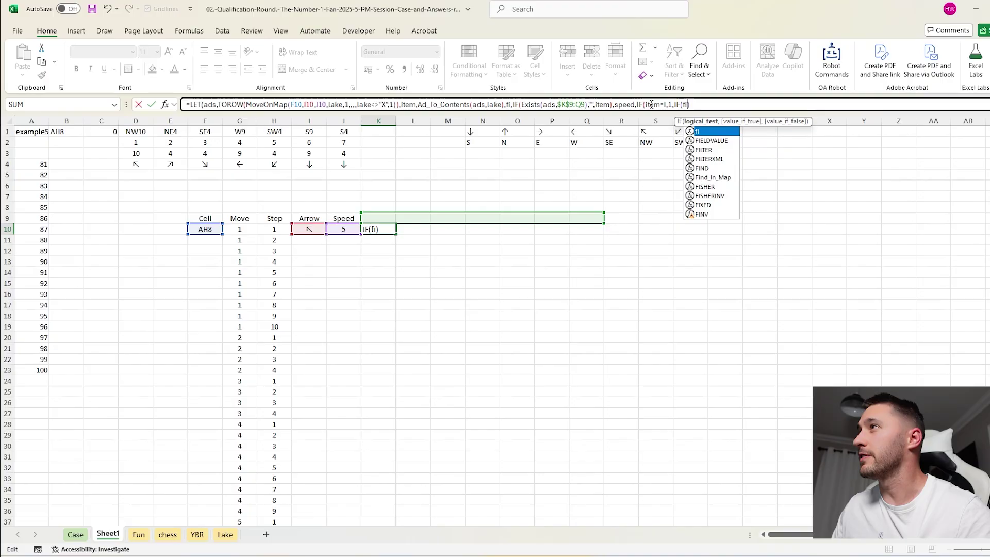
left_click(662, 104)
key("BackSpace")
key("BackSpace")
key("BackSpace")
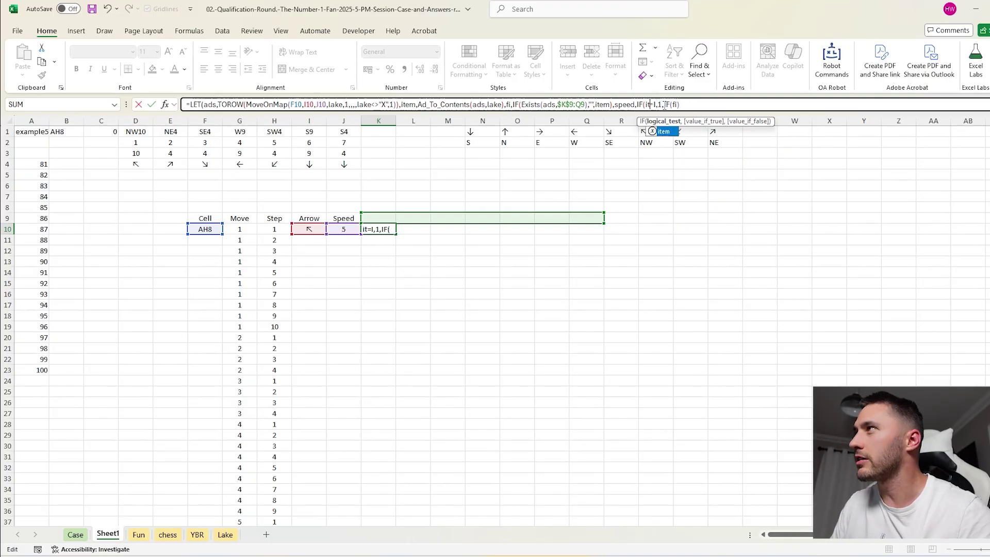
key("BackSpace")
type("fi")
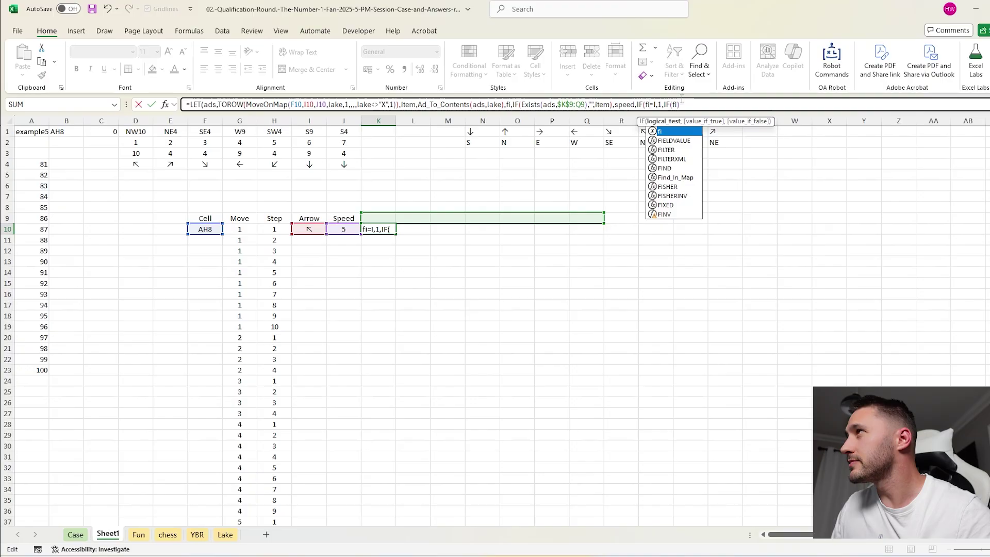
left_click(690, 104)
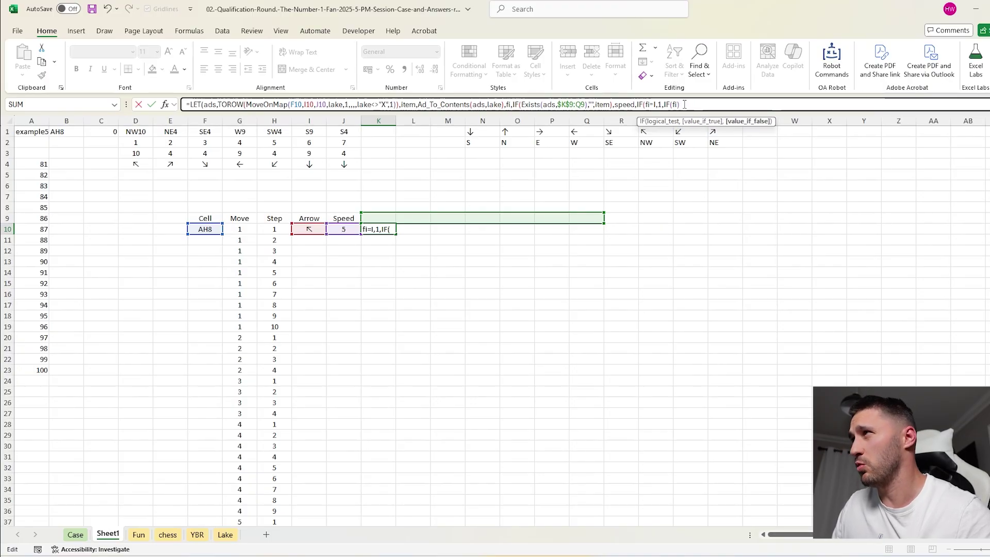
type(")")
key("BackSpace")
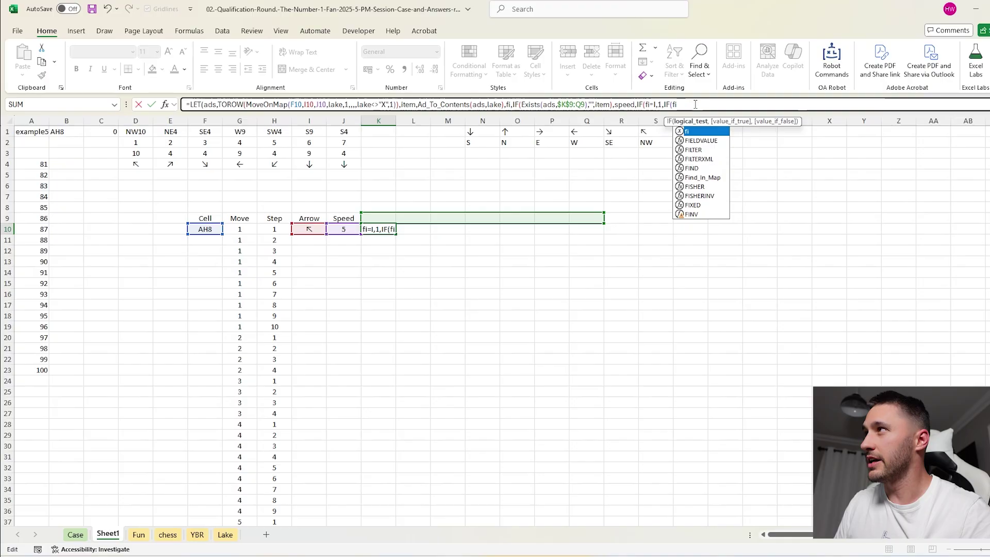
type("=s")
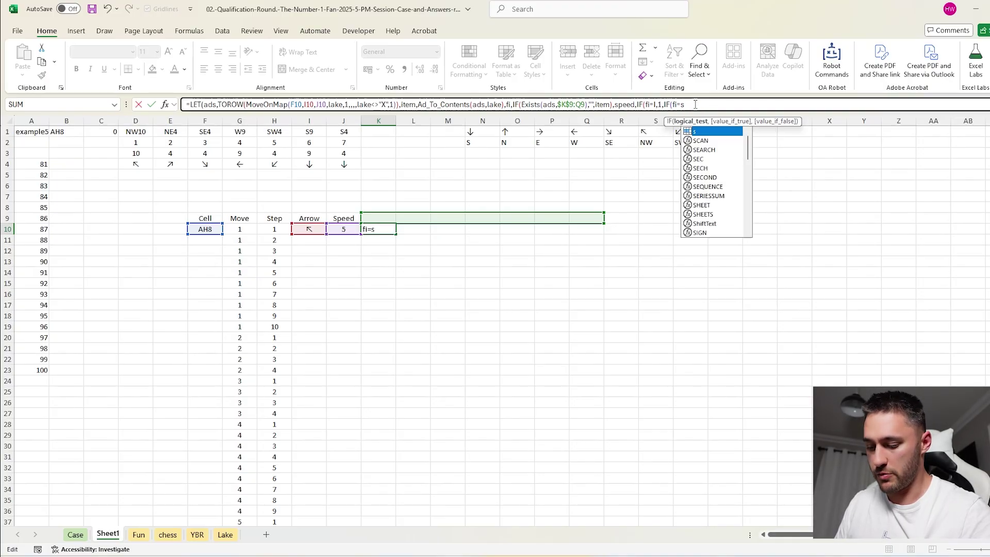
type(",-1,0")
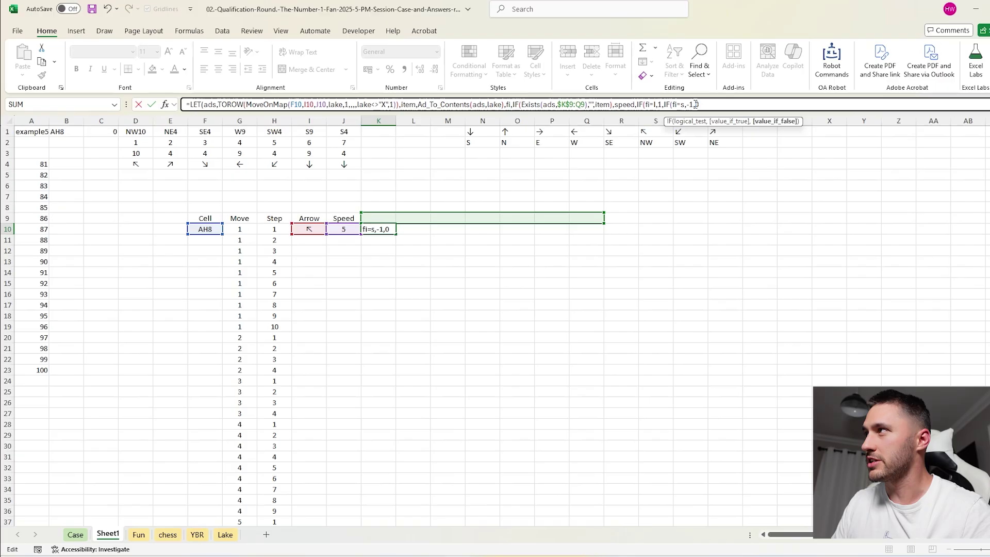
type(")),")
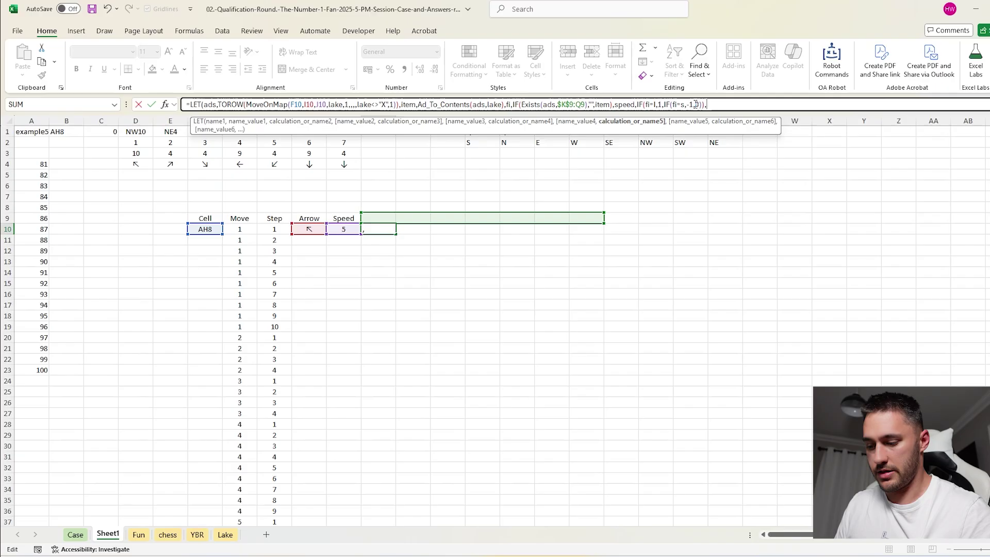
type("speed")
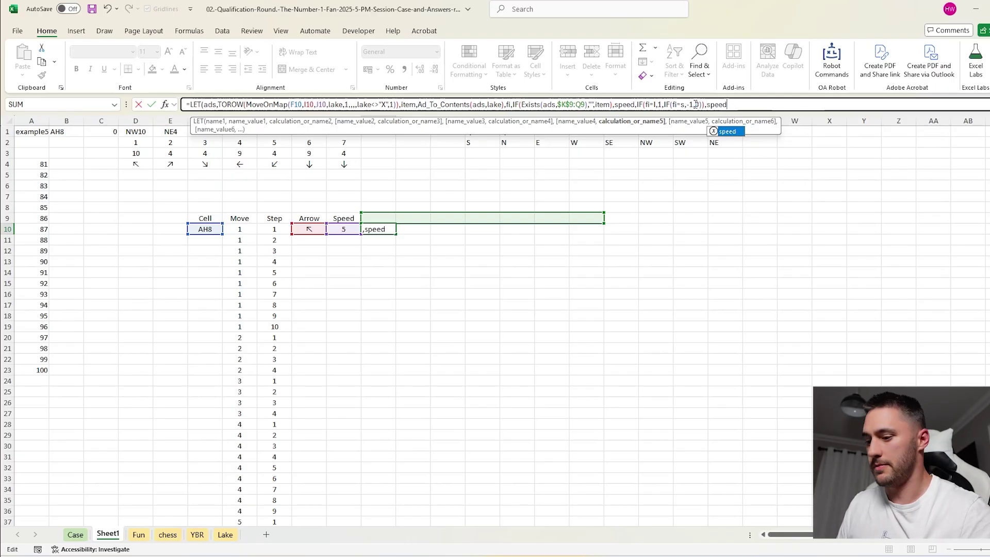
type(")")
key("Return")
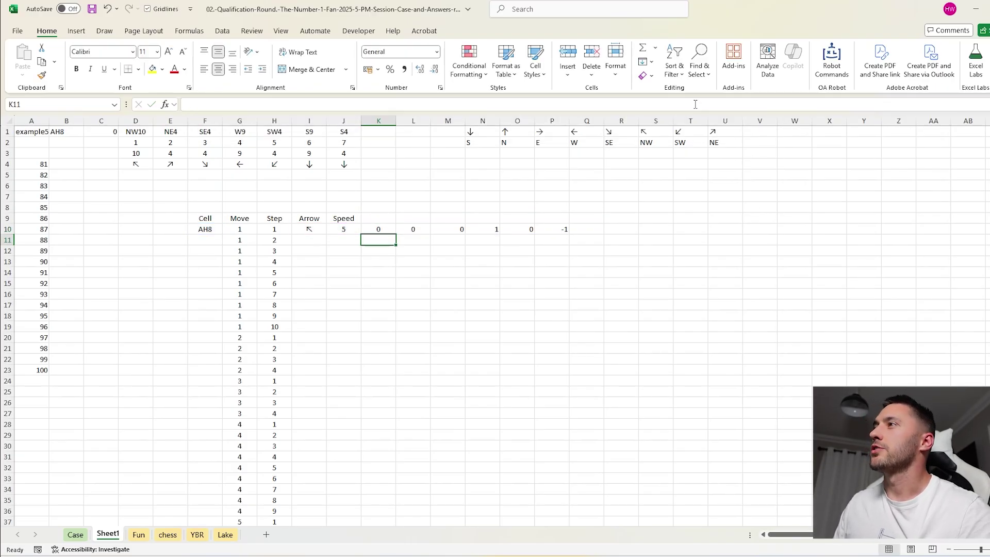
- Inspect the spilled values 0, 0, 0, 1, 0, -1 across K10:P10
left_click(386, 227)
left_click(488, 227)
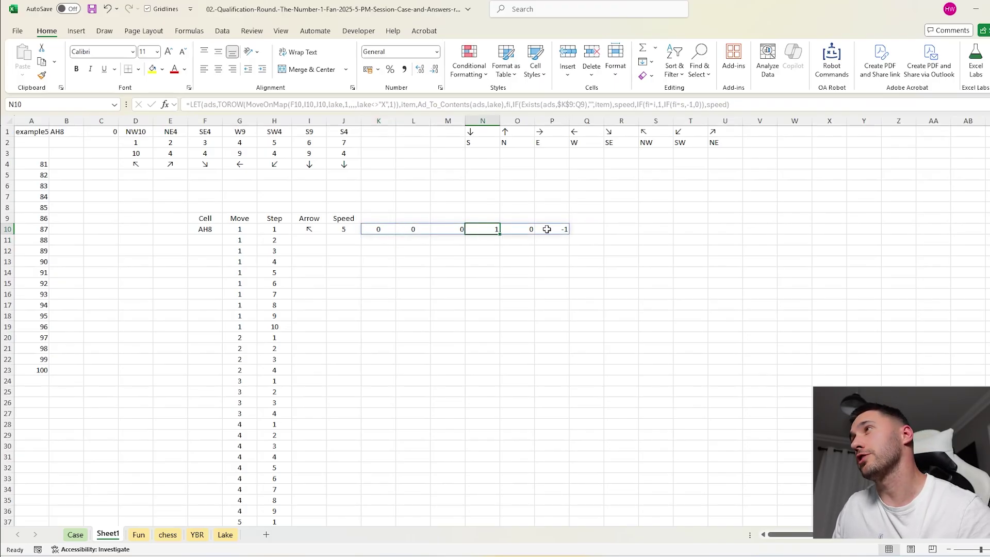
left_click(393, 229)
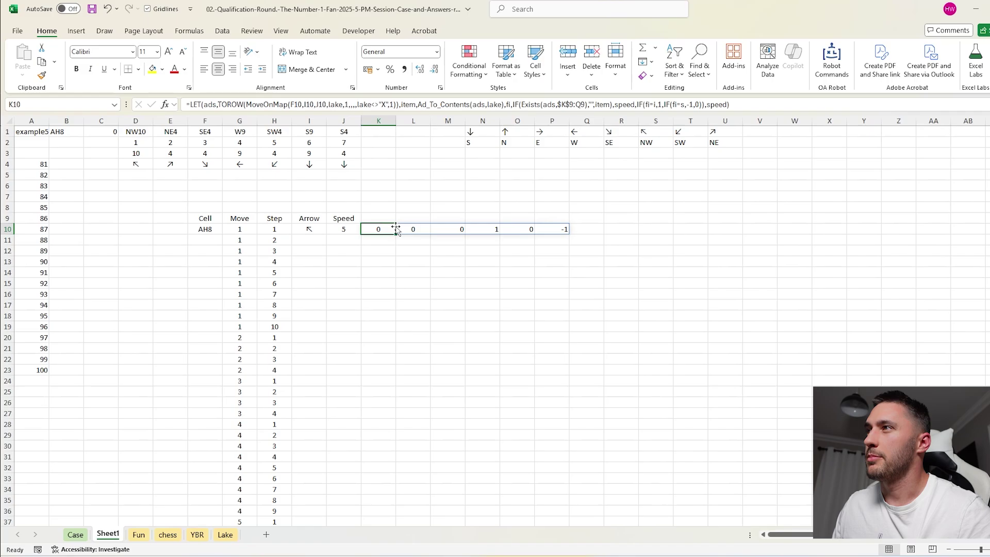
left_click_drag(395, 229, 576, 241)
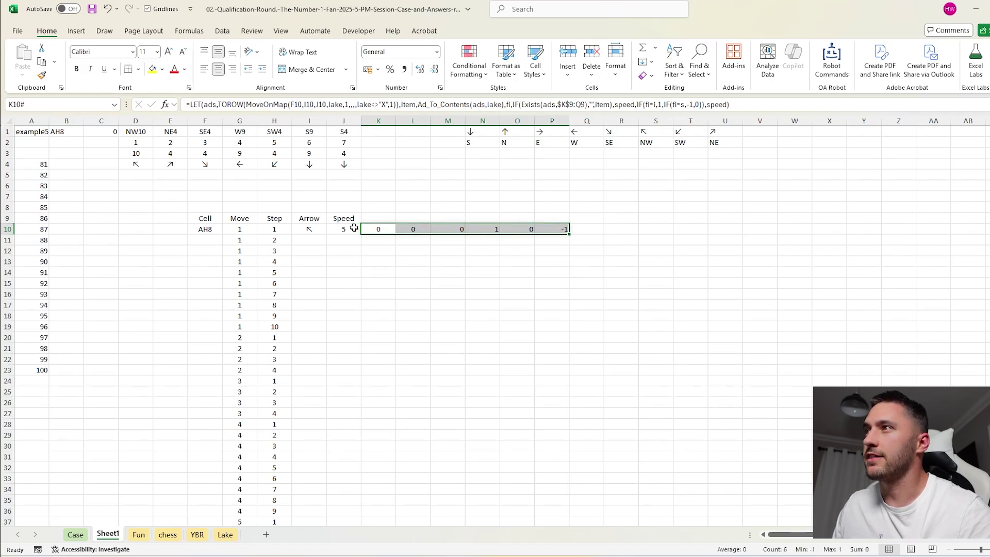
left_click(379, 229)
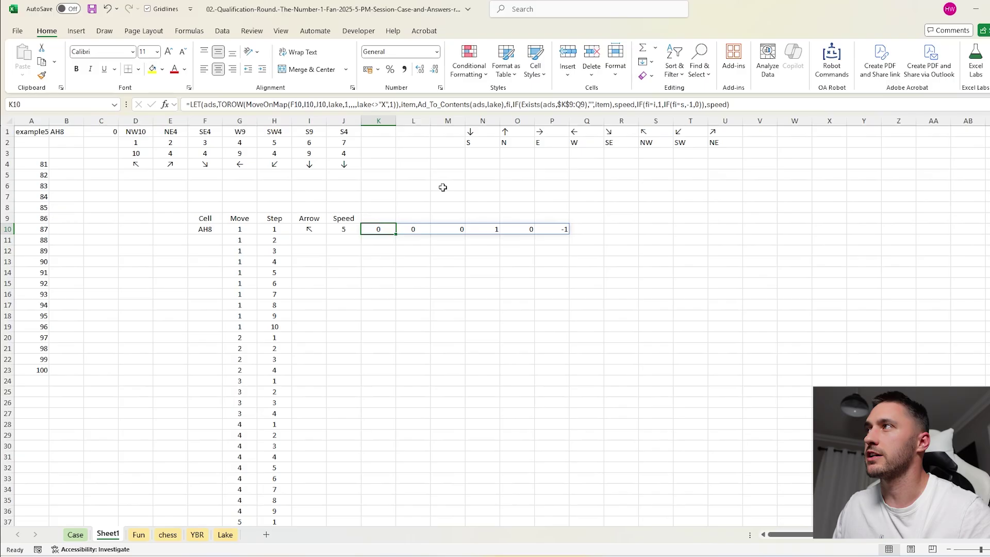
left_click(613, 104)
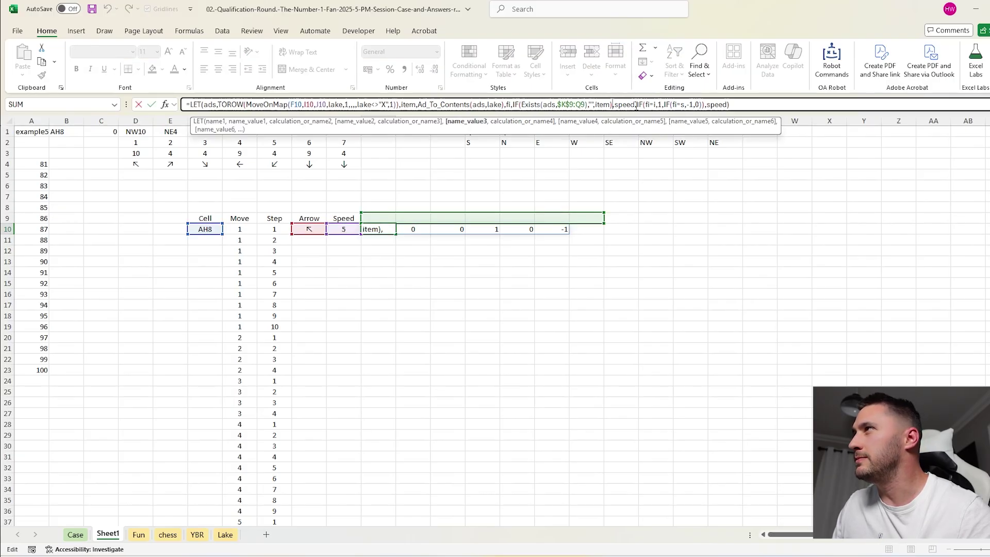
- Add J10+SUM( around the direction IF so K10 returns the updated speed 5
left_click(637, 105)
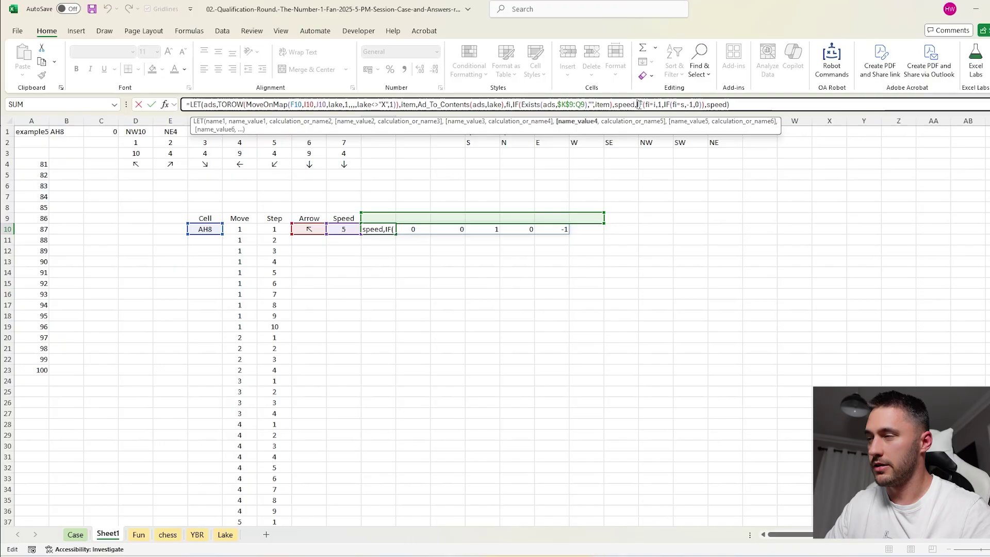
left_click(345, 229)
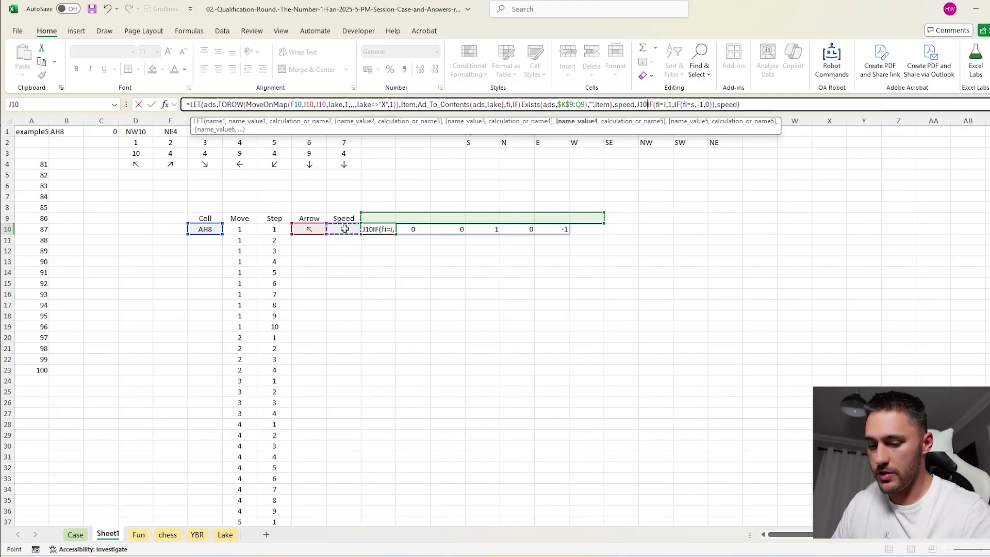
type("+SUM(")
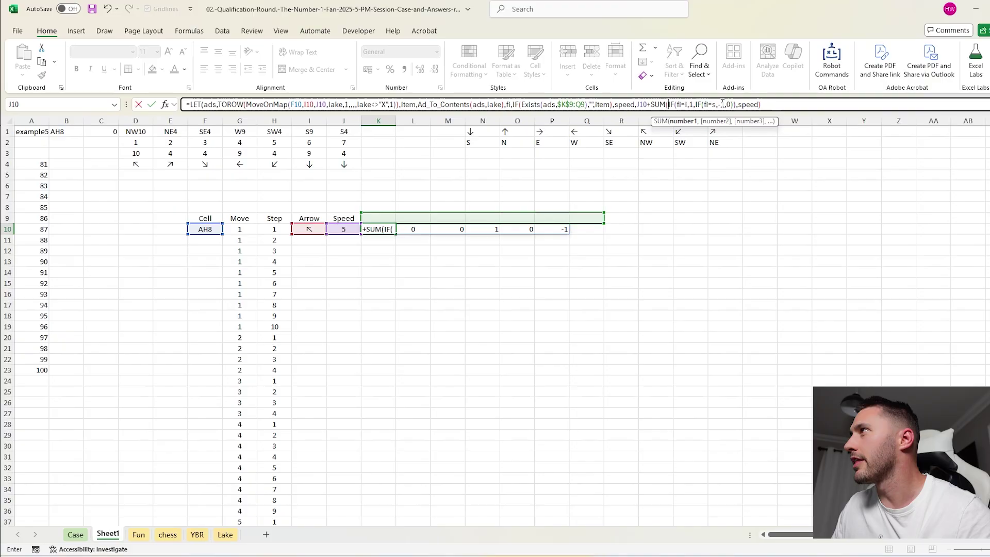
left_click(735, 105)
type(")")
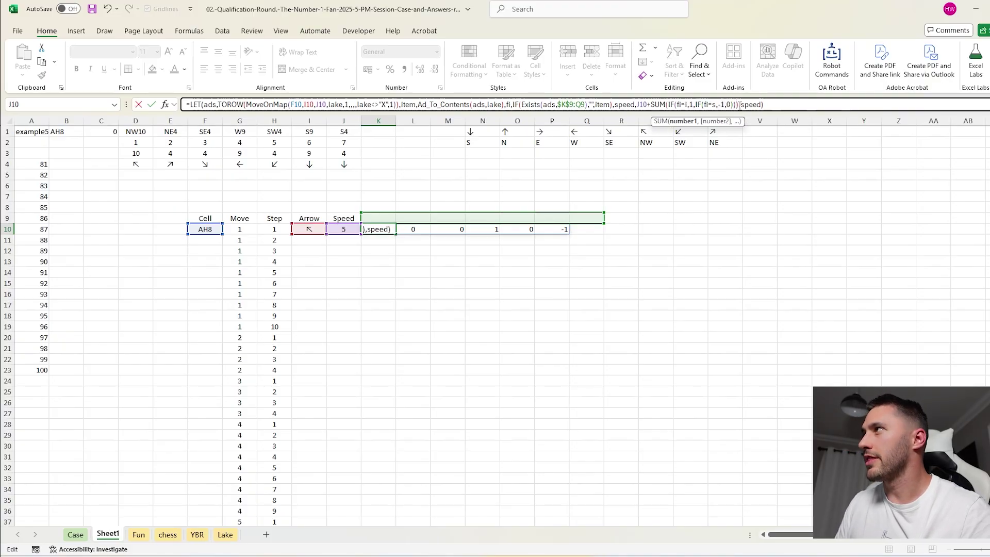
key("Return")
- Wrap the $K$9:Q9 range in K10's formula in TOCOL
left_click(391, 229)
left_click(345, 229)
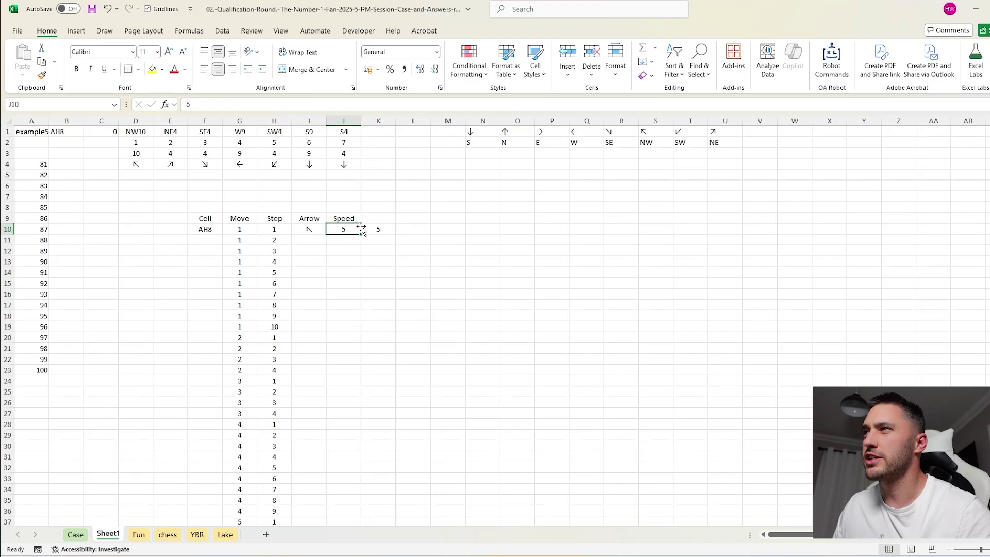
left_click(380, 228)
key("F2")
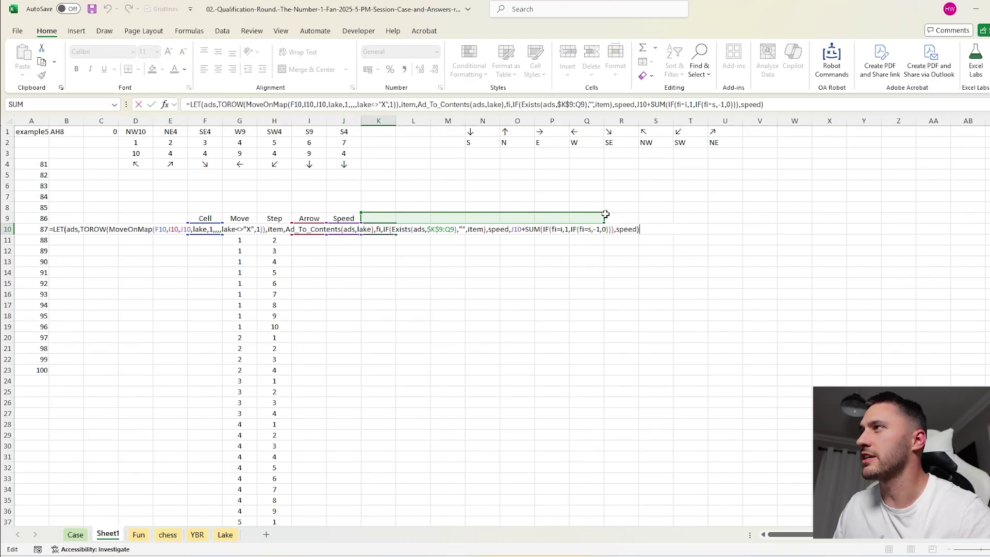
mouse_move(605, 214)
left_mouse_down()
mouse_move(607, 173)
mouse_move(606, 208)
left_mouse_up()
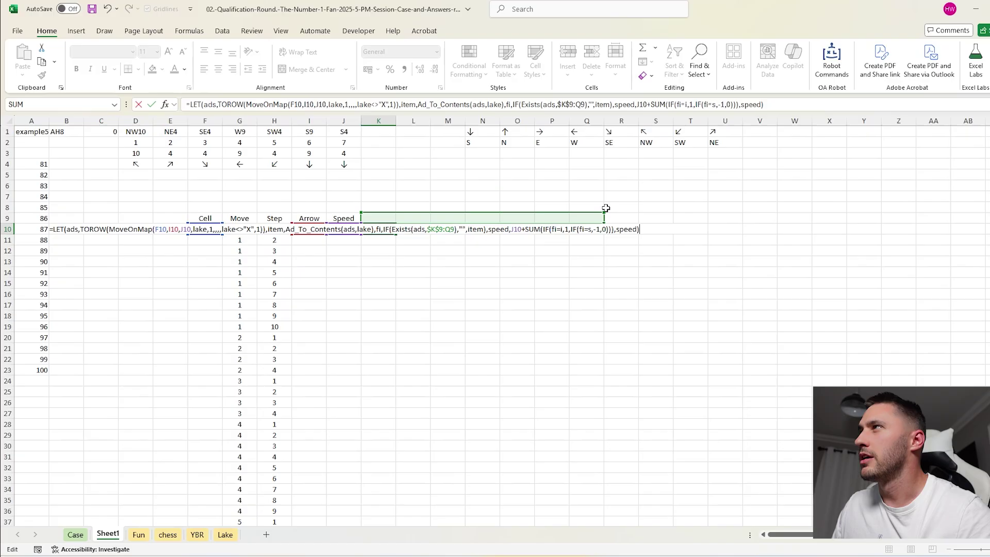
left_click(590, 106)
left_click(559, 105)
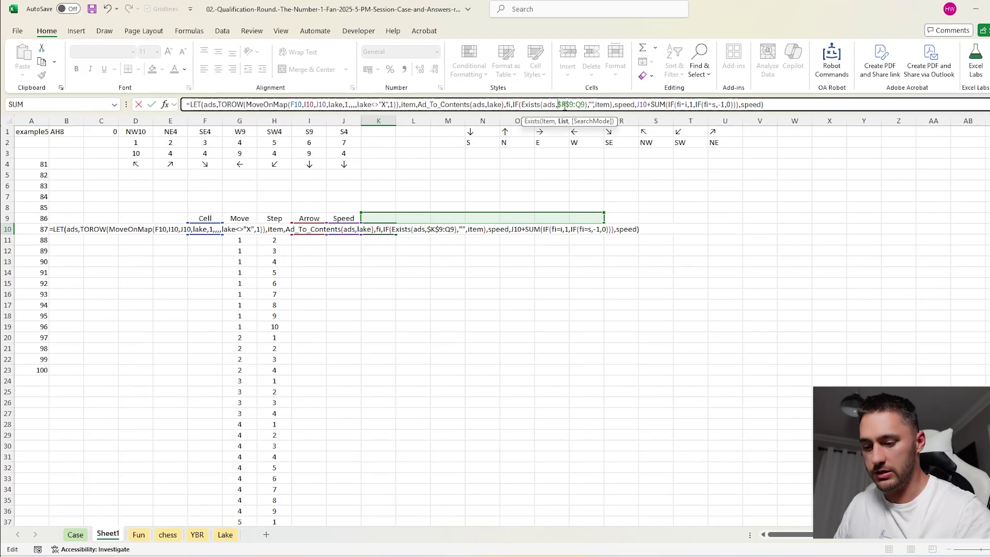
type("tocol")
key("Tab")
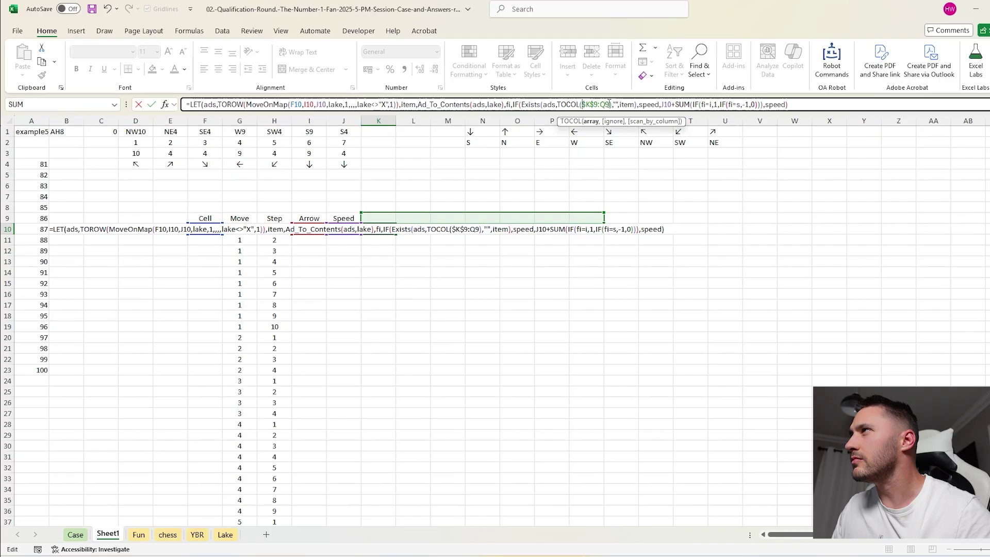
type(")")
key("Return")
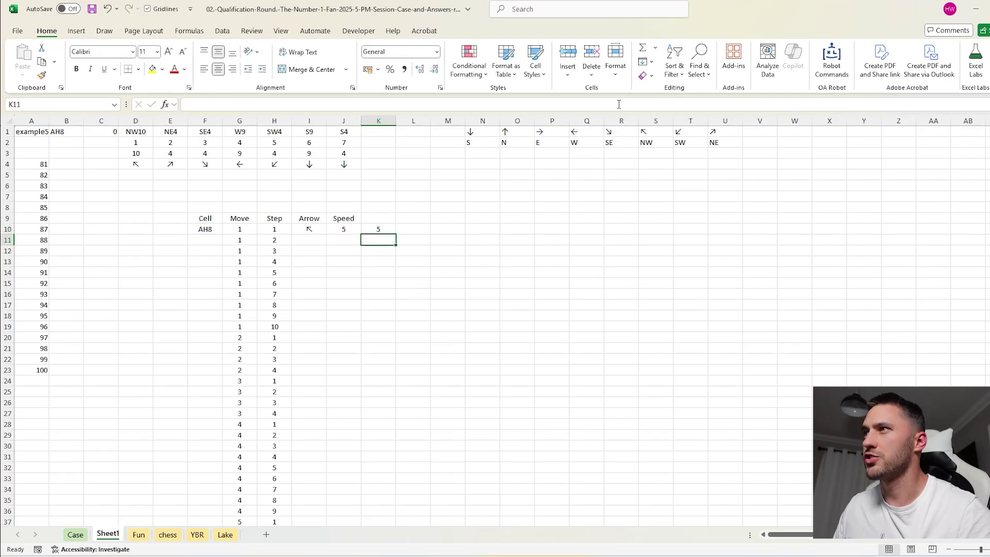
- Begin wrapping the end of the K10 formula in HSTACK
left_click(384, 227)
left_click(793, 104)
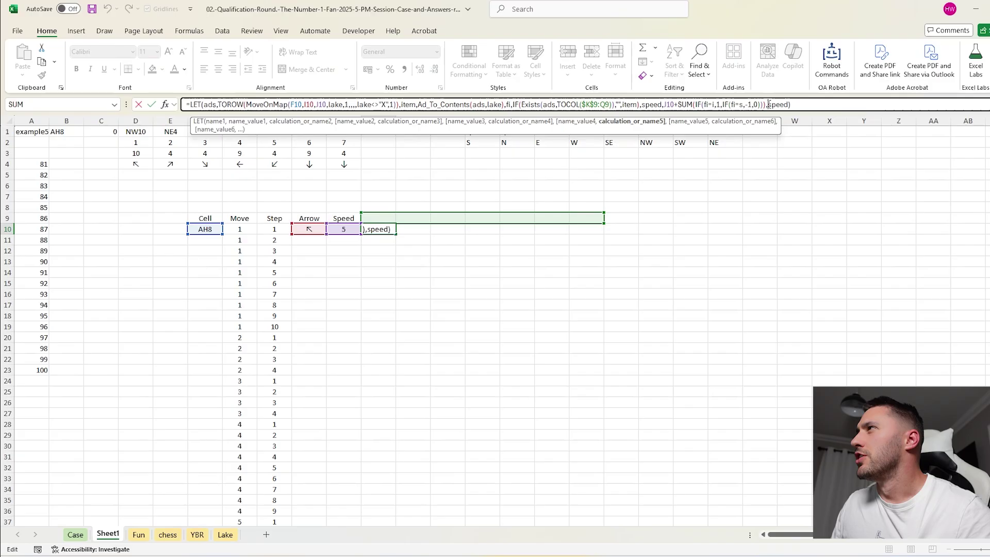
type("hst")
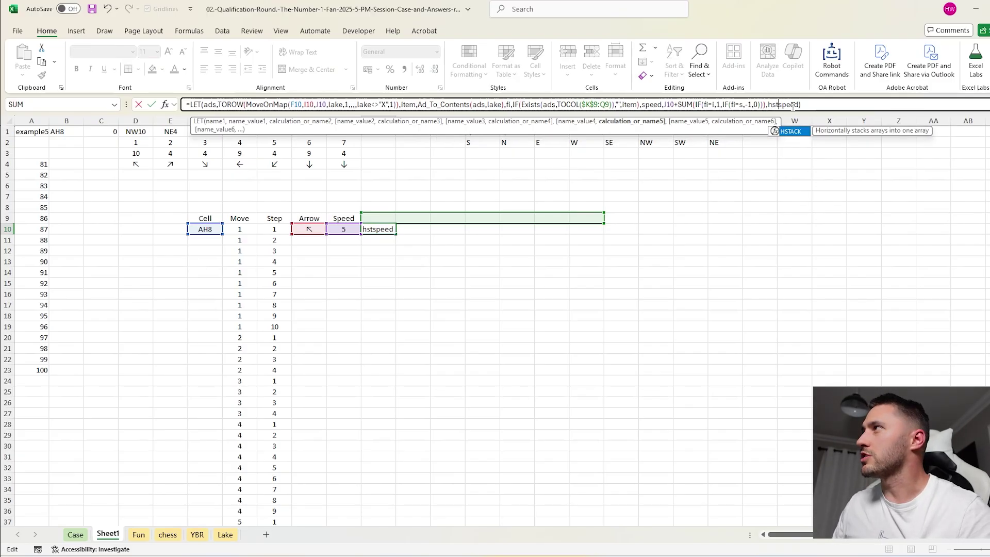
key("Tab")
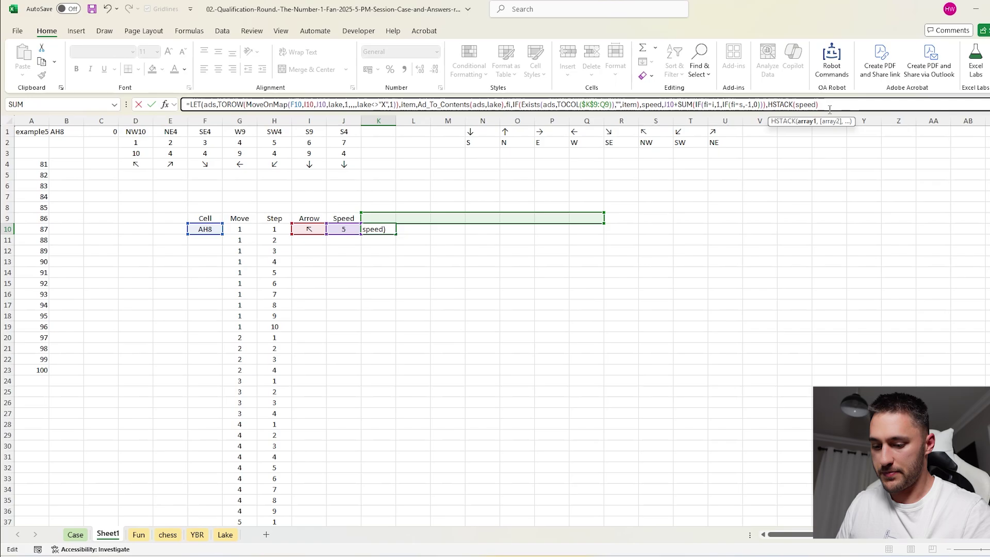
- Finish the HSTACK so row 10 lists speed 5, then AH8 through AC3
type(",fi")
key("Return")
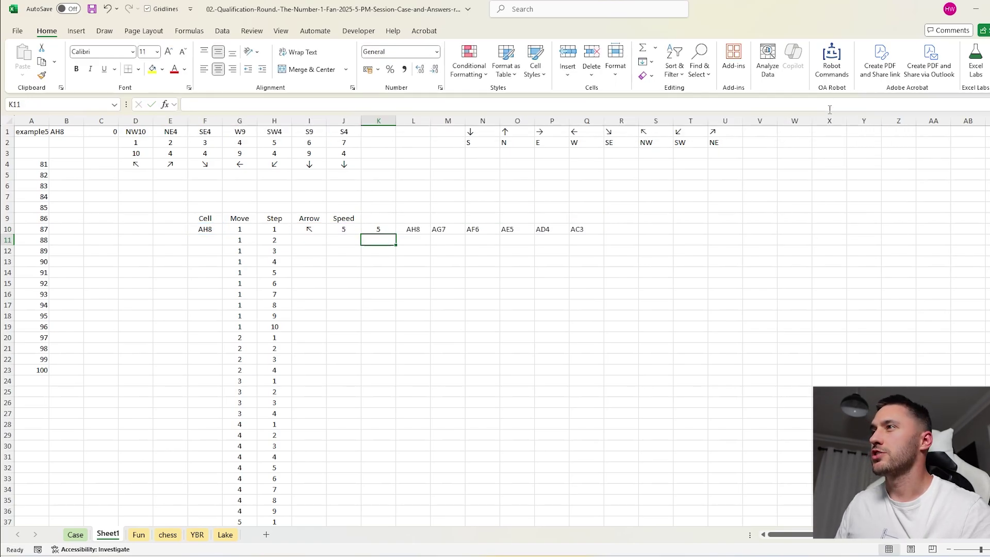
left_click(344, 229)
- Enter =TAKE(K10#,,-1) in F11 so it shows the last visited cell, AC3
left_click(217, 238)
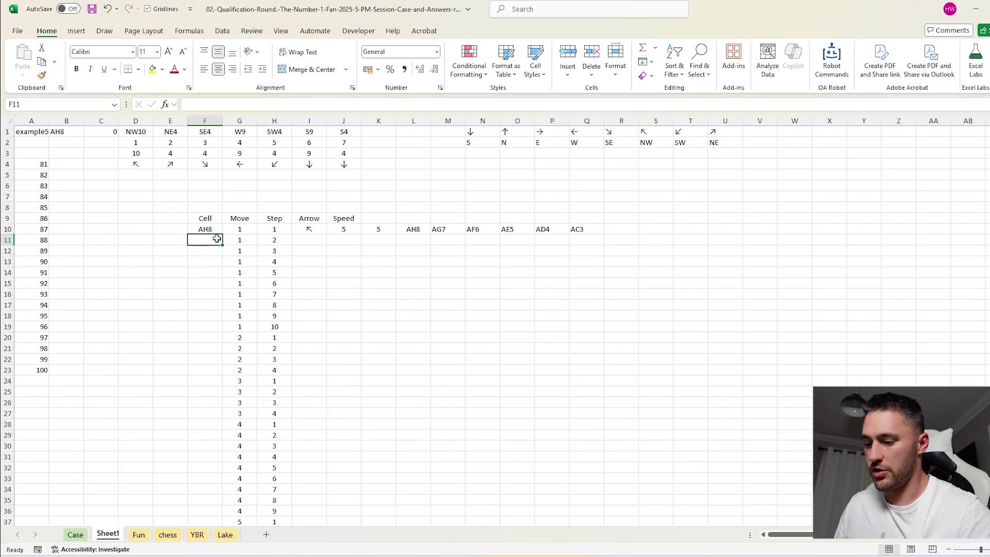
type("=take")
key("Tab")
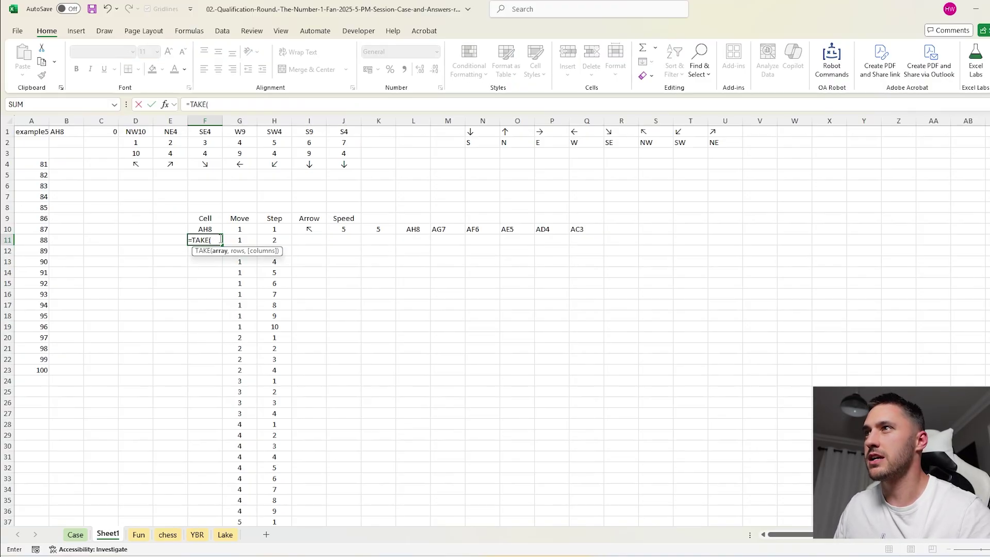
left_click(372, 228)
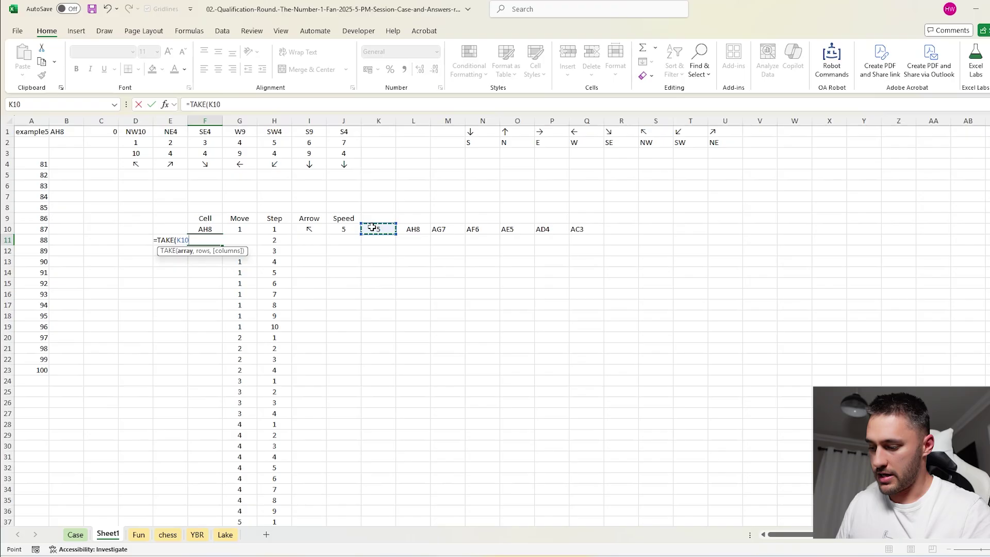
type("#,,-1)")
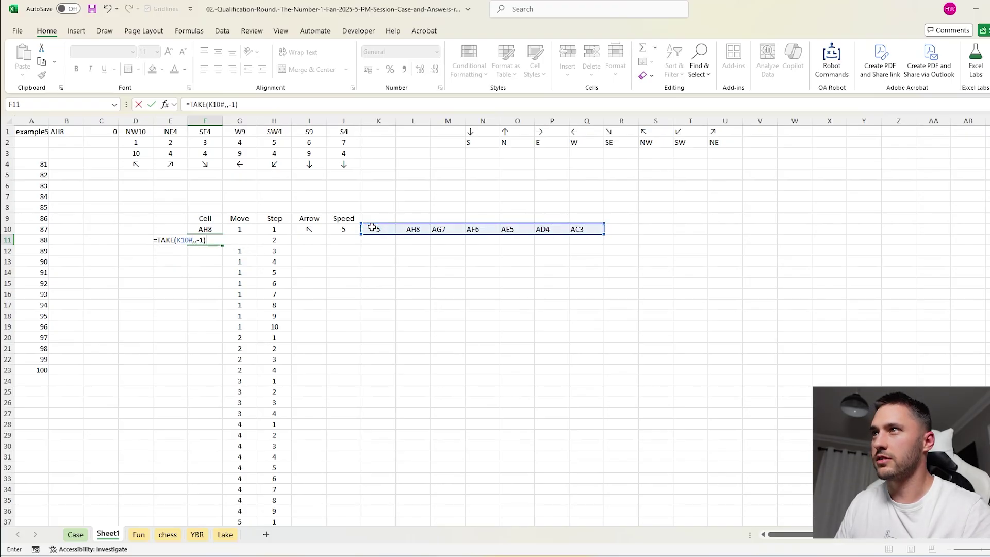
key("Return")
- Fill the Arrow and Speed formulas down their columns
left_click(323, 233)
double_click(326, 235)
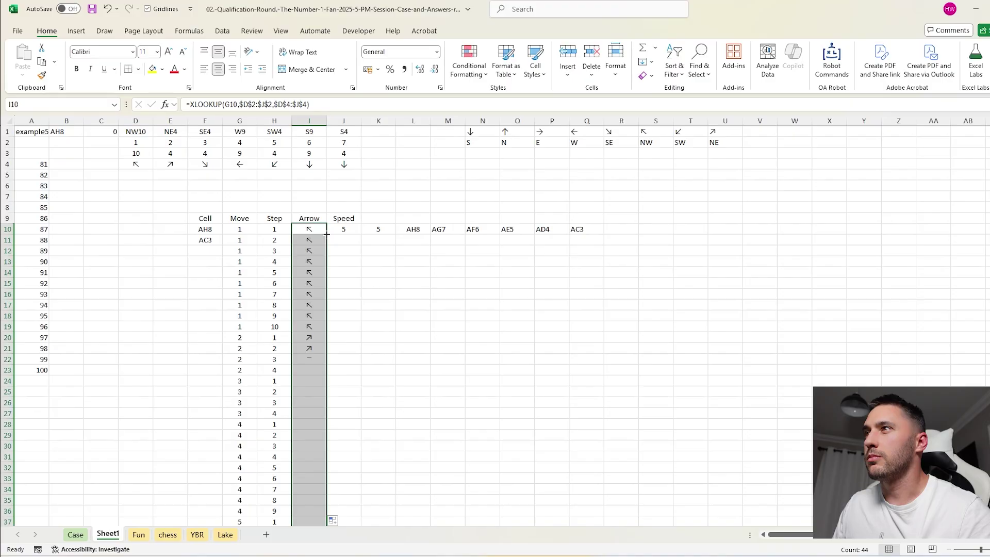
left_click(356, 231)
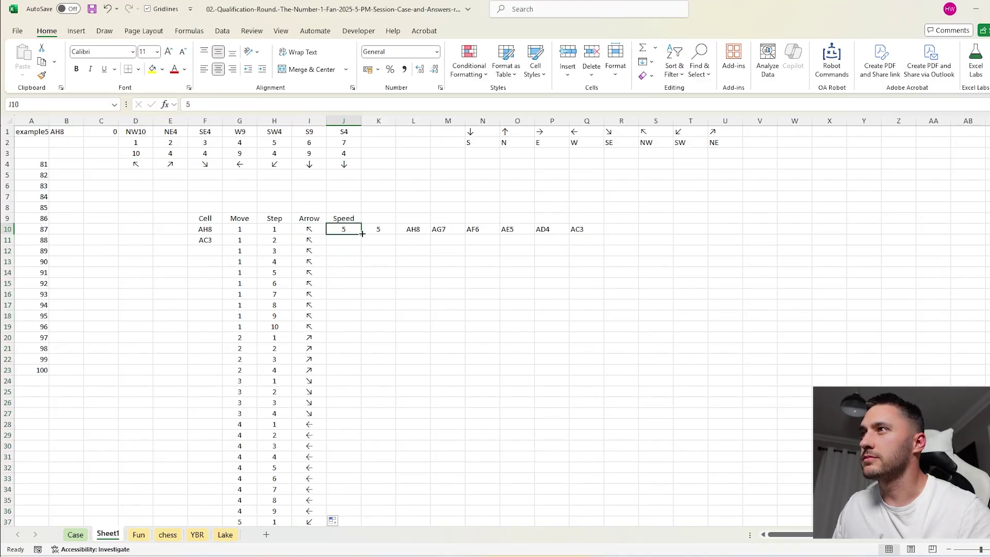
double_click(363, 234)
- Copy the K10 path formula into K11 and compare its spill with row 10
left_click(382, 230)
left_click_drag(395, 240, 392, 245)
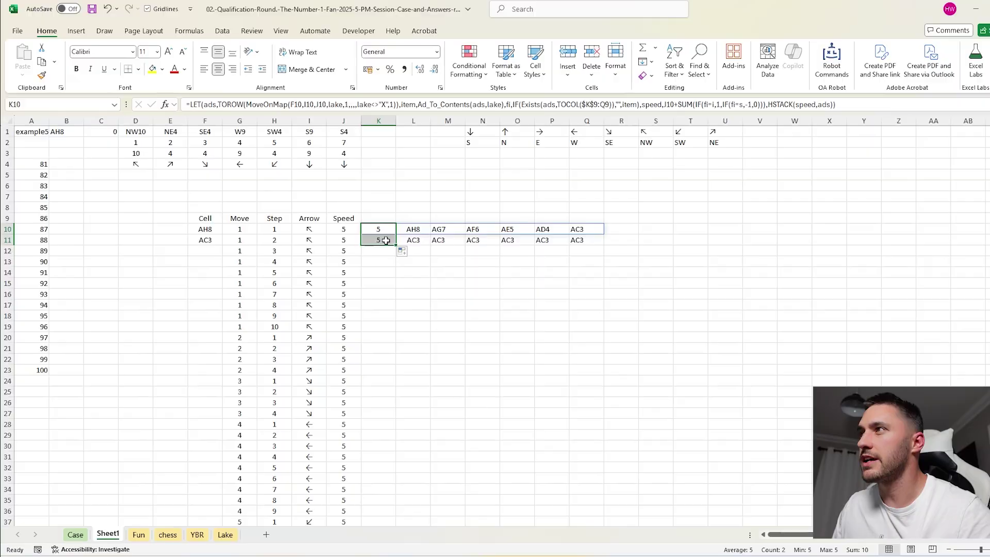
left_click(473, 240)
left_click(583, 240)
left_click_drag(583, 229, 404, 242)
- Fill the TAKE formula from F11 down the Cell column
left_click(381, 240)
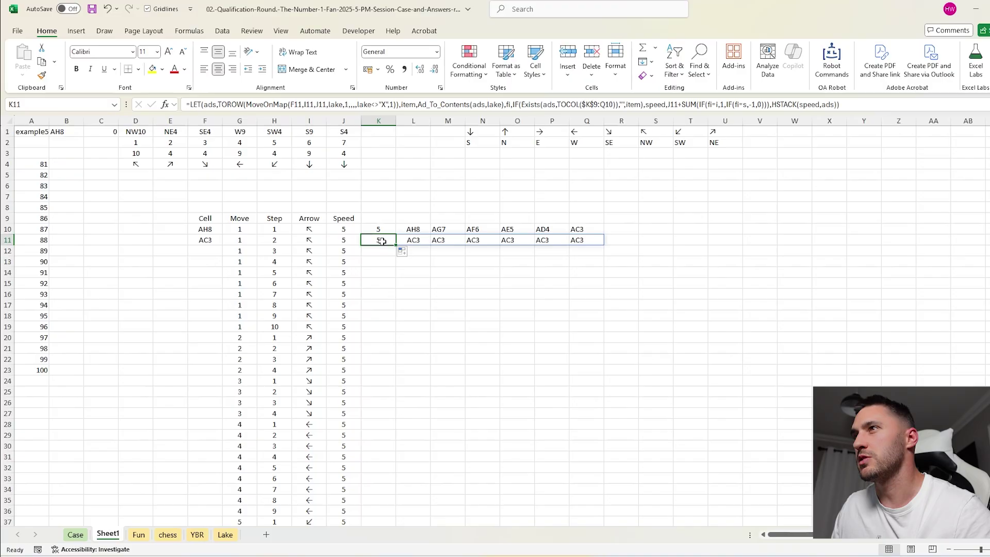
left_click(216, 242)
double_click(222, 246)
- Fill the K11 path formula down to row 53 and review the results
left_click(380, 238)
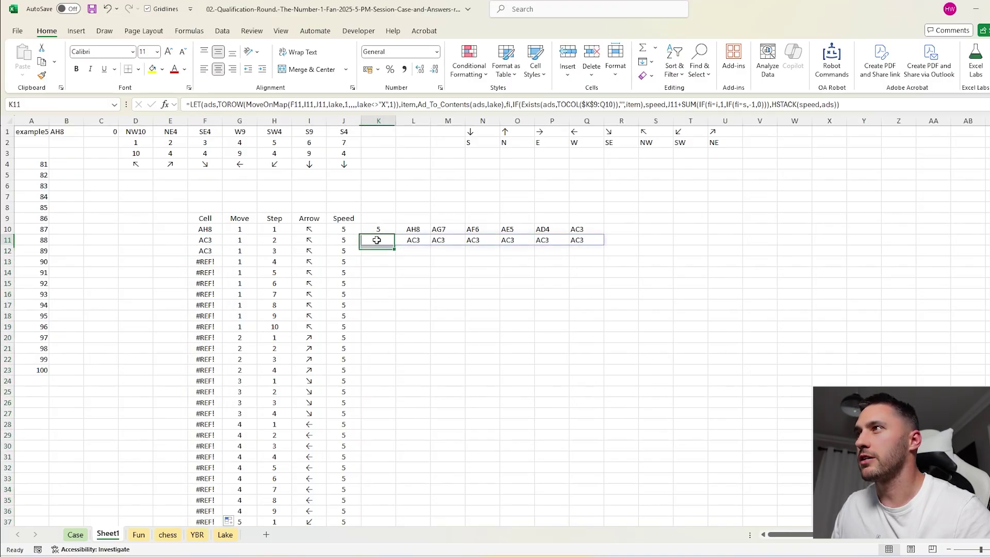
left_click(345, 251)
key("ctrl+Down")
key("Right")
key("ctrl+shift+Up")
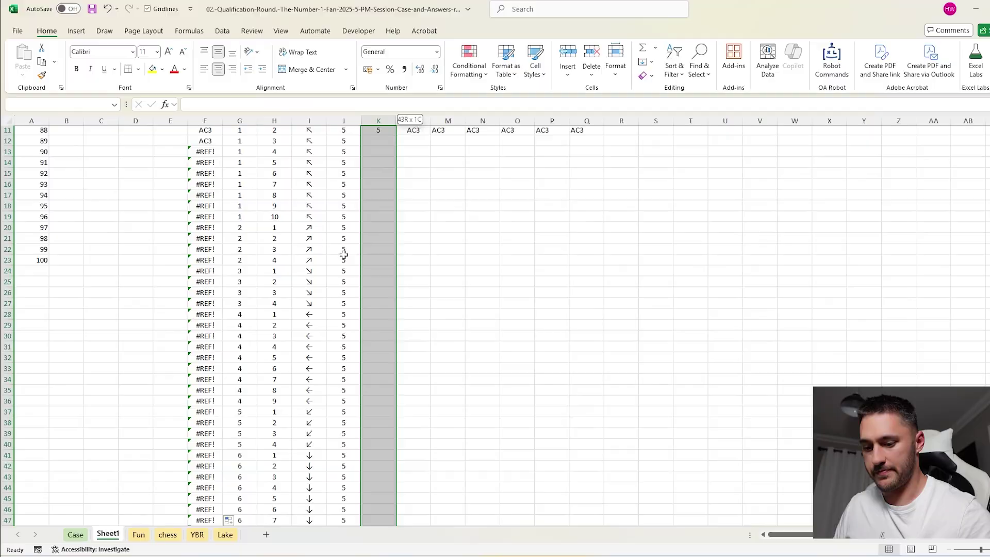
key("ctrl+d")
scroll(361, 247, "up", 4)
left_click(390, 237)
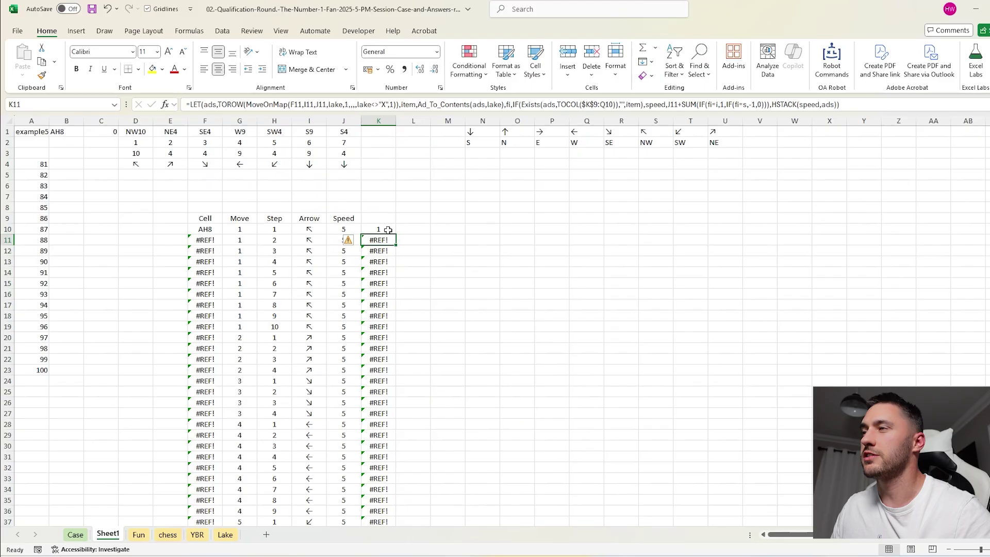
left_click(388, 230)
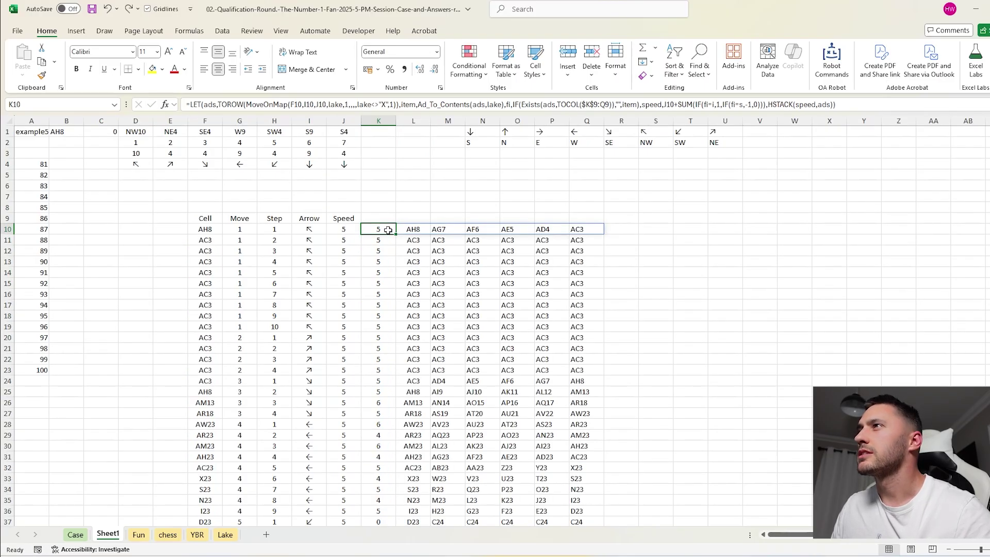
left_click(351, 229)
- Set J10's starting speed to 1 and fill =K10 down the Speed column from J11
type("1")
key("Return")
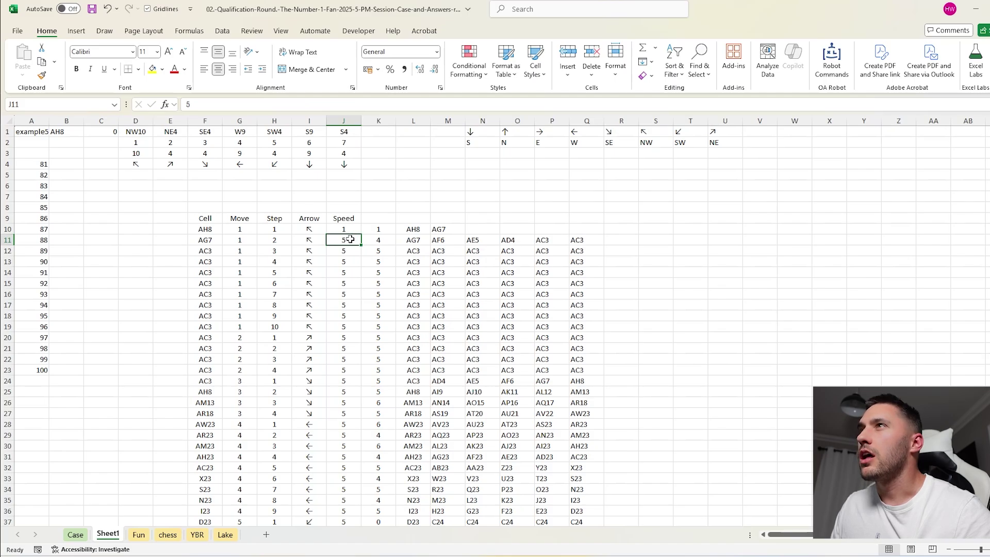
type("=")
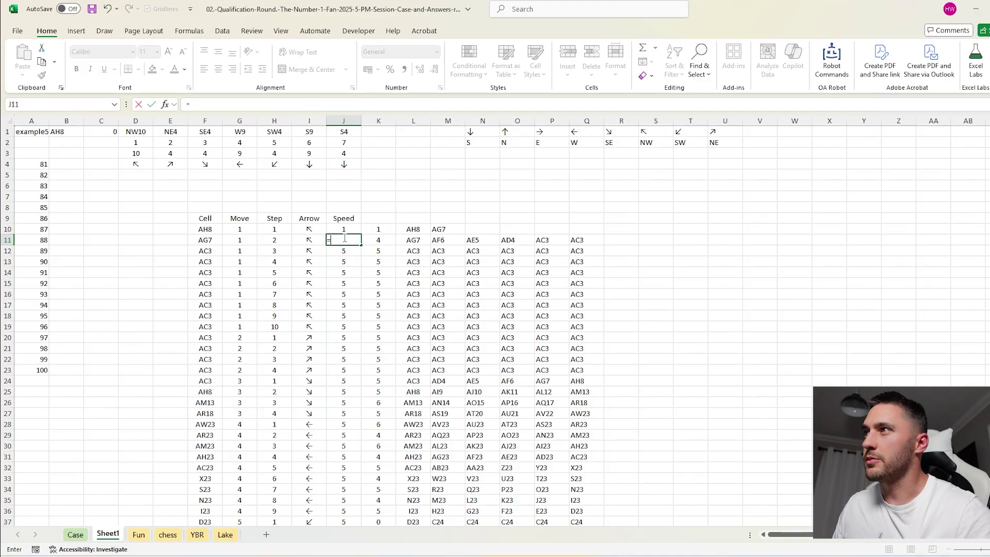
left_click(377, 229)
key("Return")
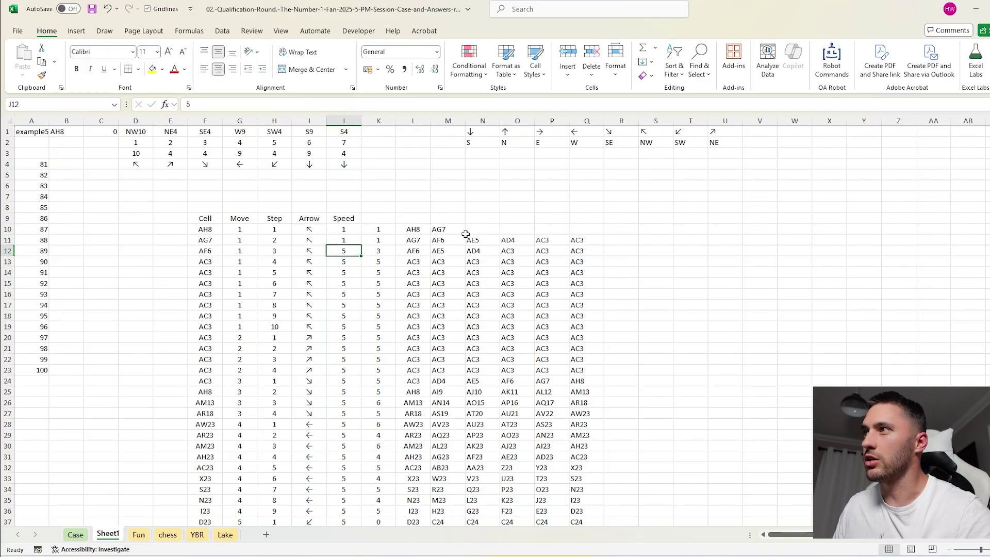
left_click(345, 239)
double_click(362, 246)
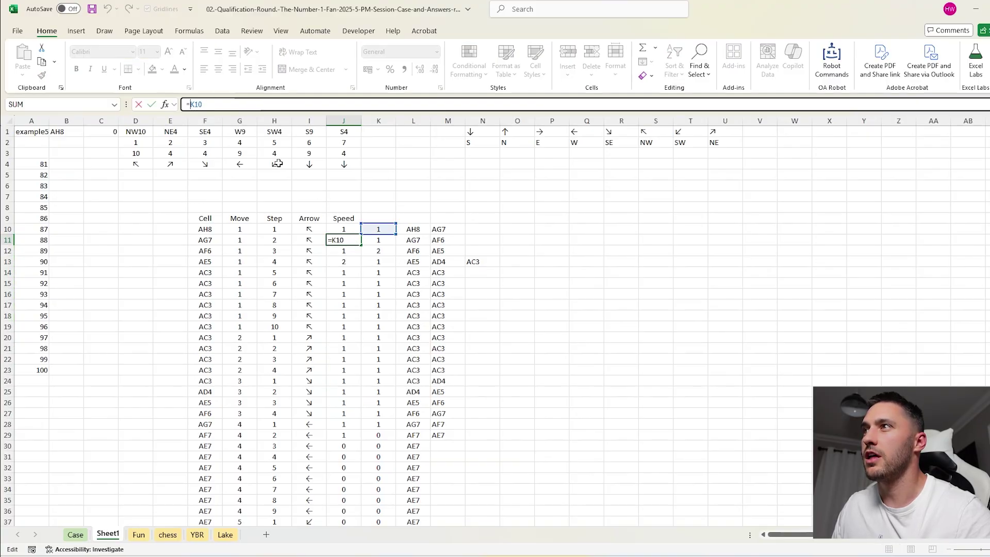
- Check the Move values of the first move and the starting speed in J10
left_click_drag(239, 229, 245, 382)
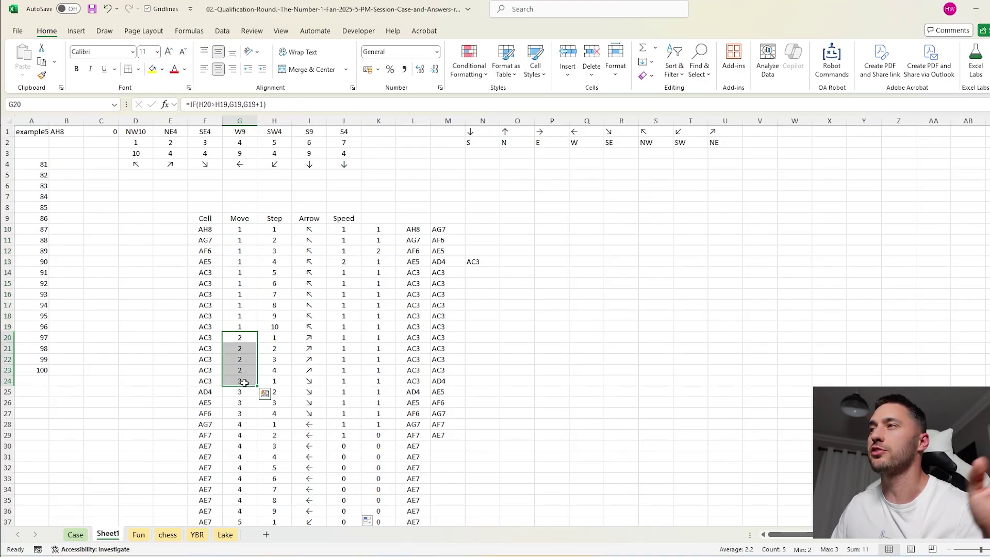
left_click(343, 227)
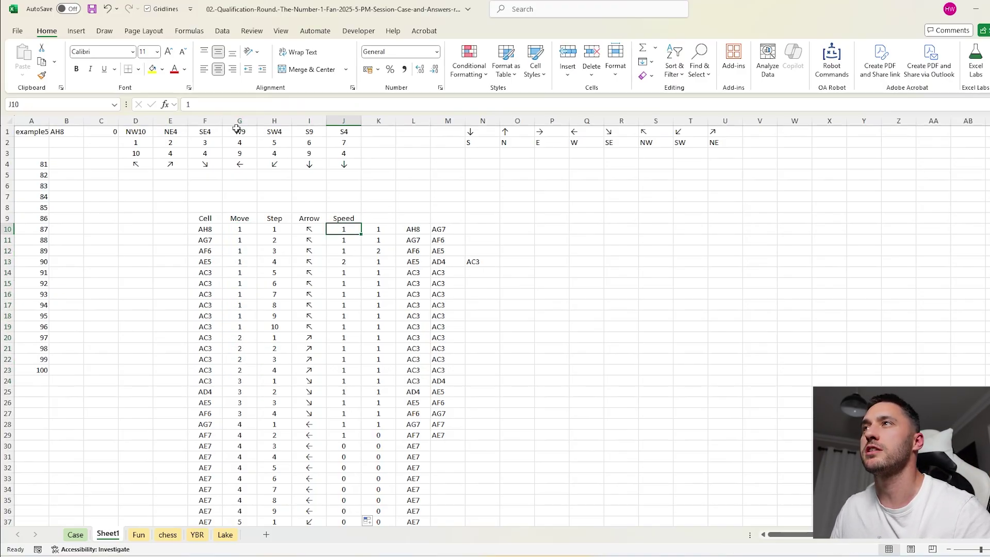
left_click(349, 242)
- Change J11 to =IF(G11=G10,K10,1) so speed resets to 1 on each new move
left_click(192, 104)
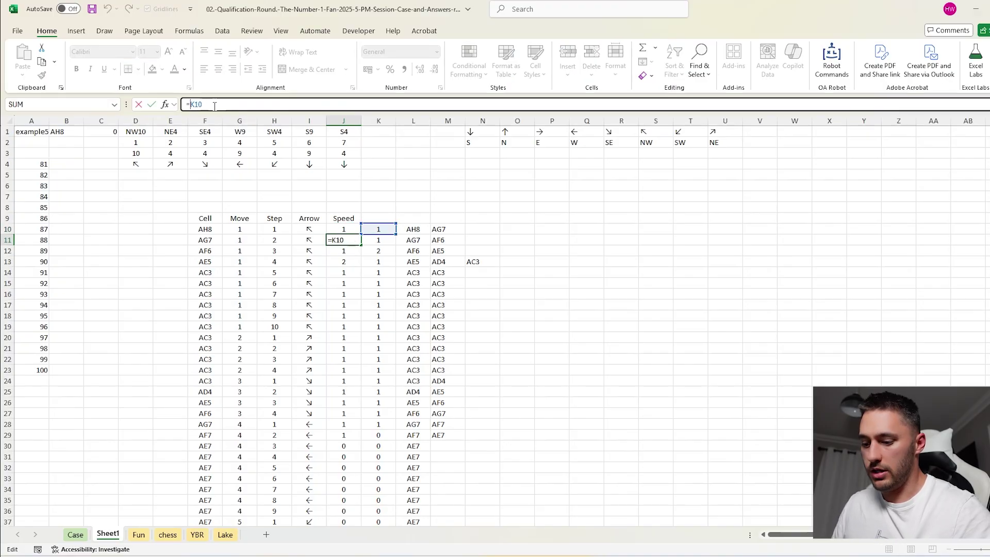
type("IF(")
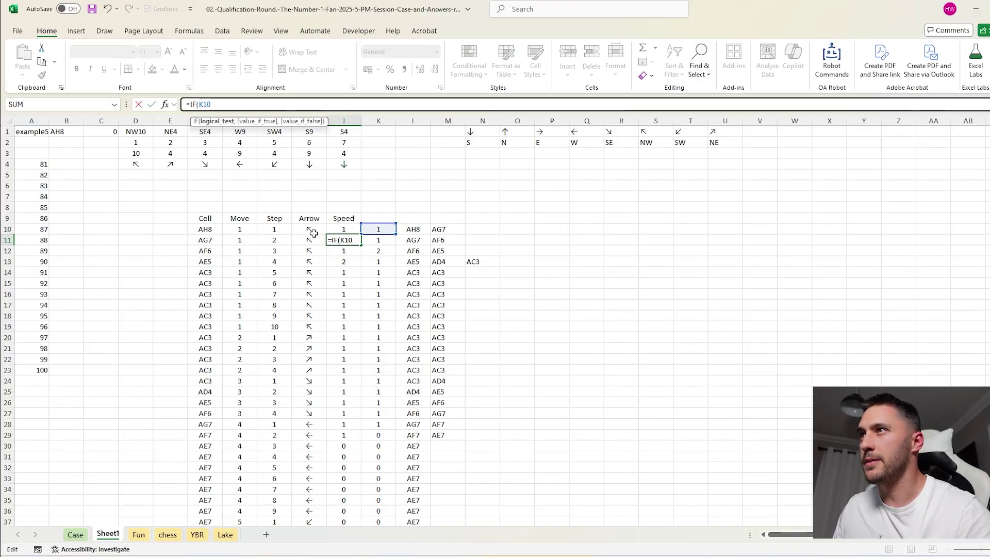
left_click(241, 240)
type("=")
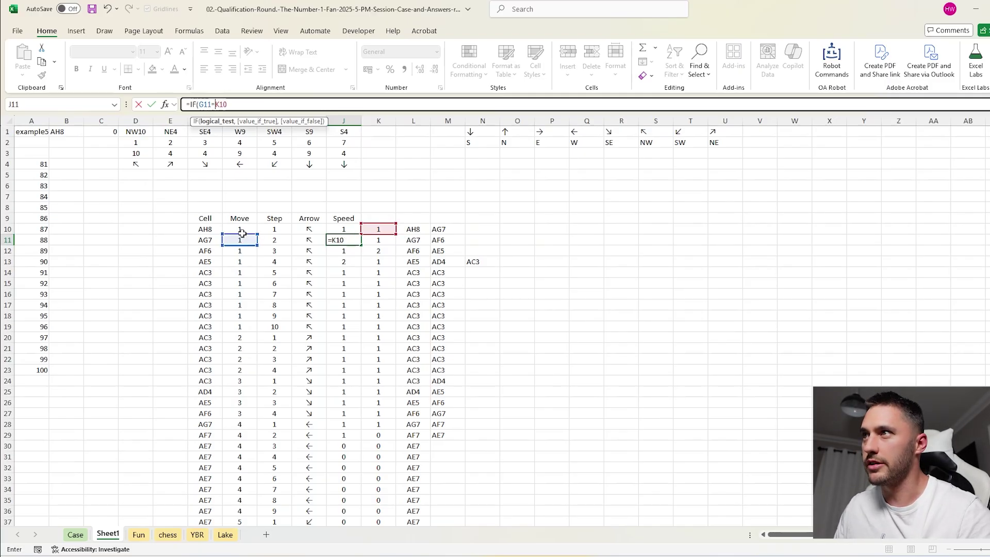
left_click(240, 229)
type(",")
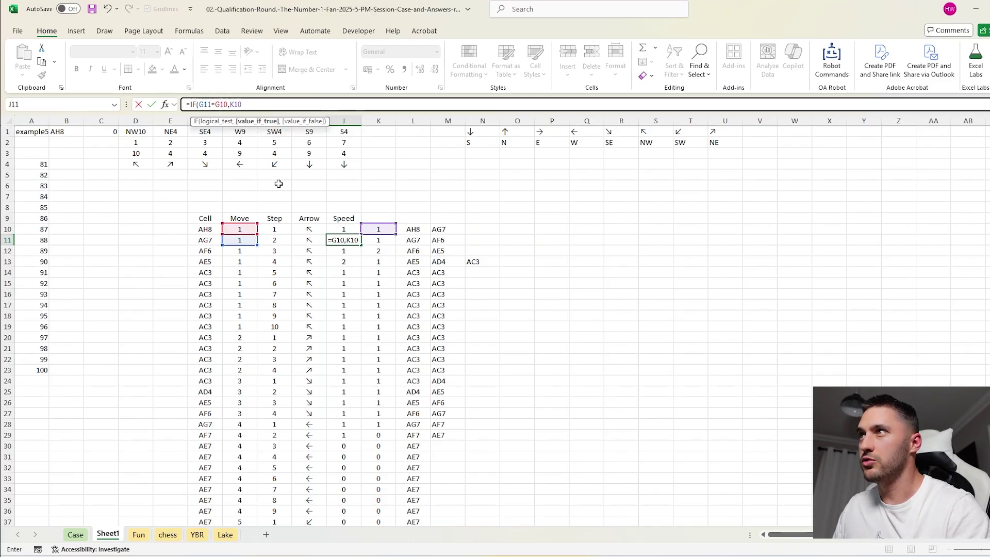
left_click(261, 104)
type(",1")
key("Return")
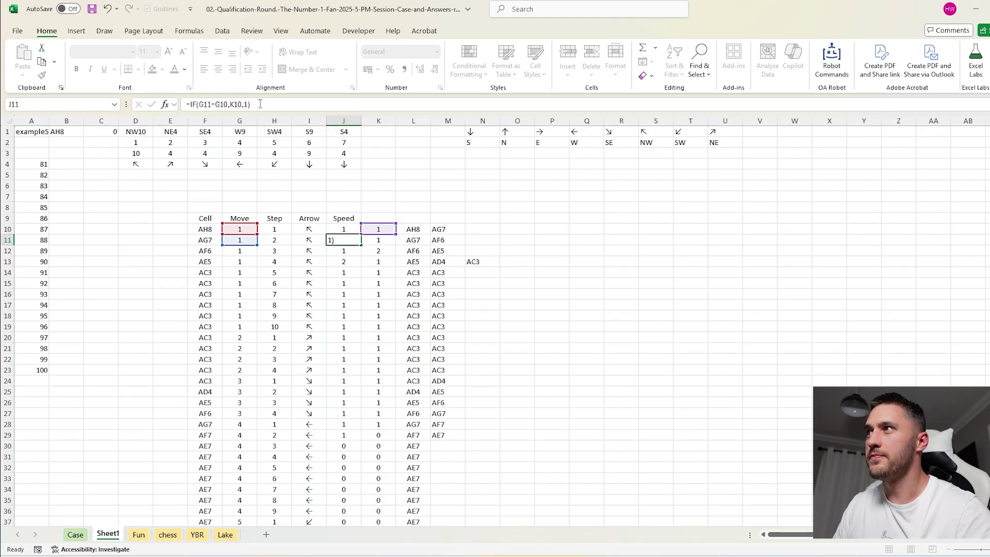
- Fill the IF speed formula to J53, confirm the path ends at AB13, and check the Case sheet
left_click(348, 240)
double_click(362, 245)
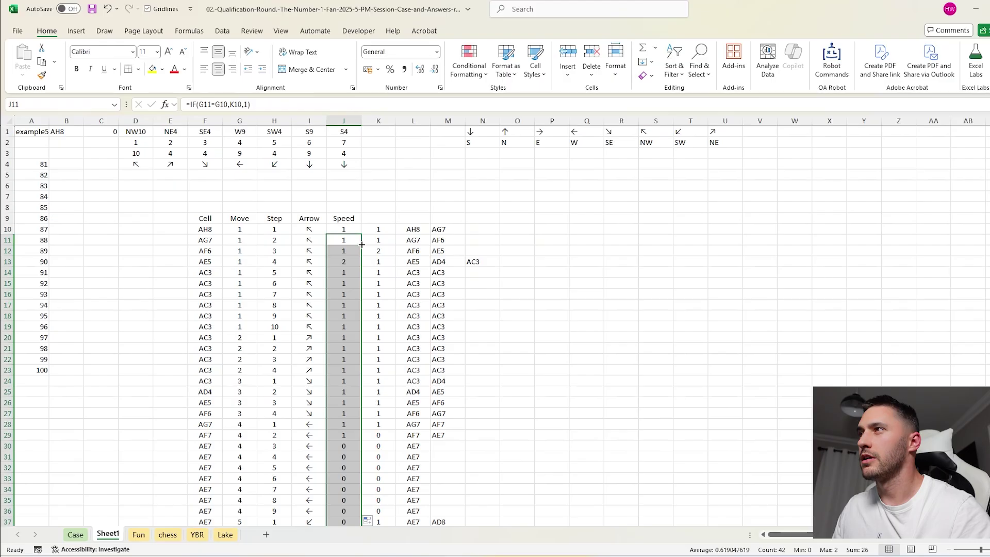
scroll(349, 237, "down", 10)
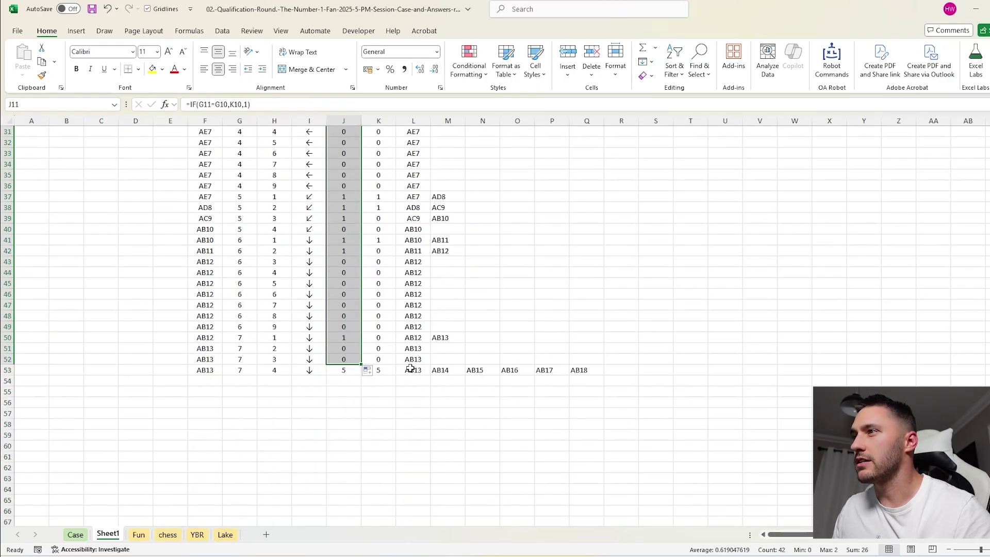
left_click(410, 368)
scroll(350, 392, "up", 1)
left_click(351, 393)
left_click_drag(361, 397, 360, 409)
left_click(398, 405)
left_click(344, 402)
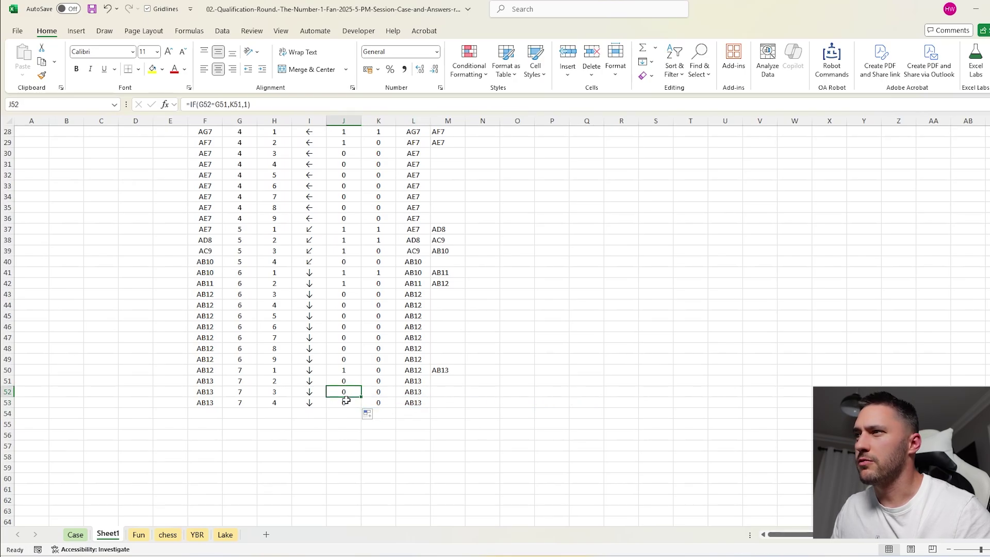
left_click(413, 402)
key("ctrl+Page_Up")
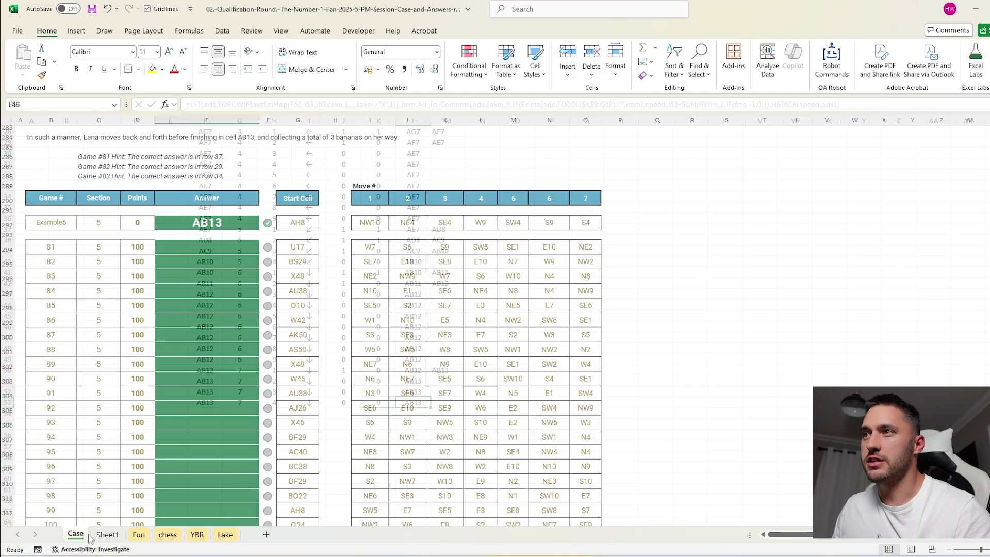
key("ctrl+Page_Down")
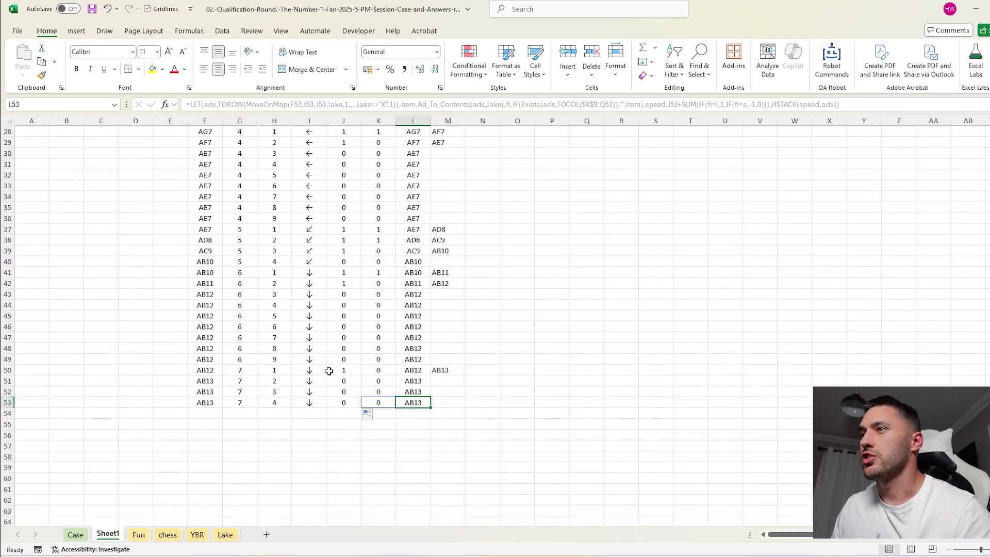
- Extend the Cell and Move formulas in F53:G53 down to row 187
left_click(212, 403)
left_click(252, 403)
left_click(285, 403)
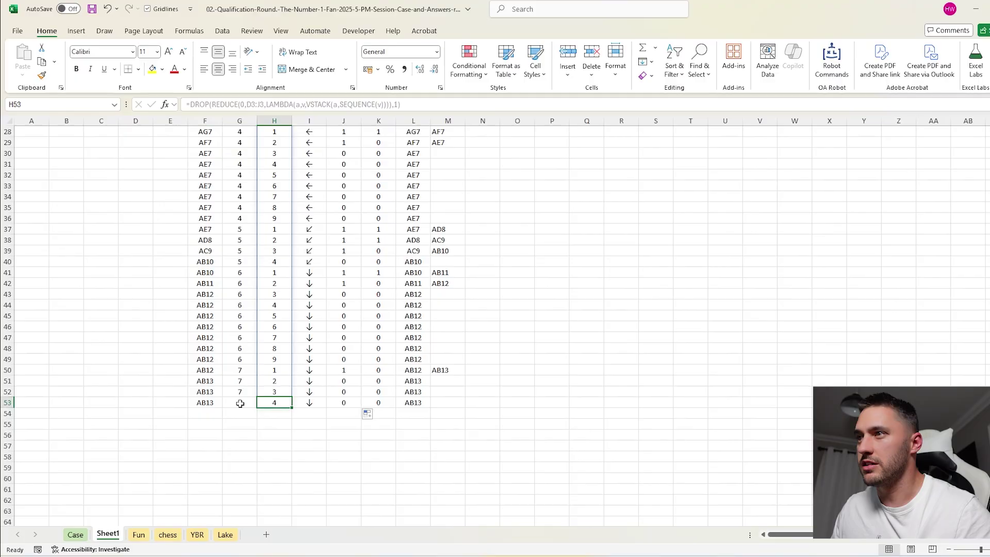
left_click_drag(207, 403, 243, 426)
scroll(312, 371, "up", 20)
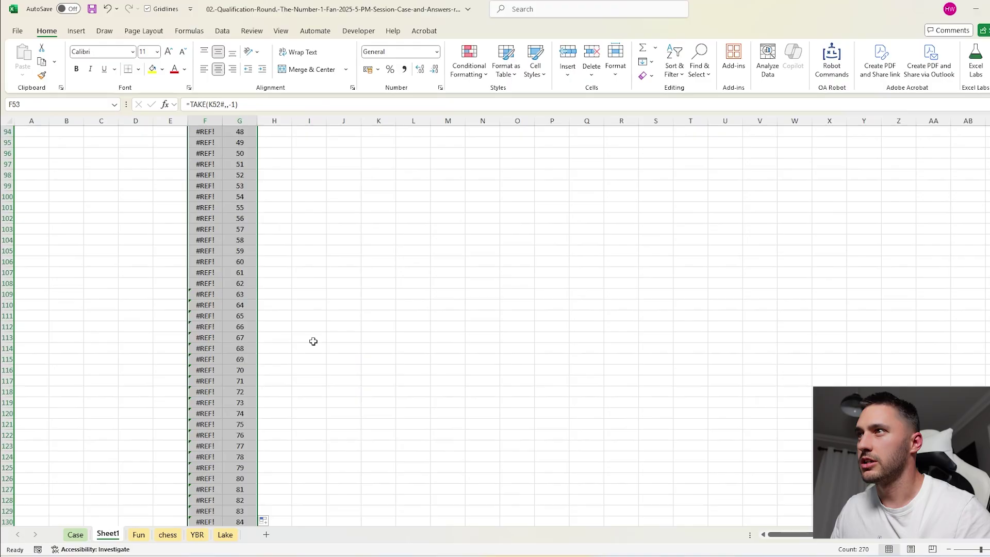
scroll(312, 335, "up", 16)
- Fill the Arrow, Speed and path formulas from row 53 down to row 187
left_click(313, 208)
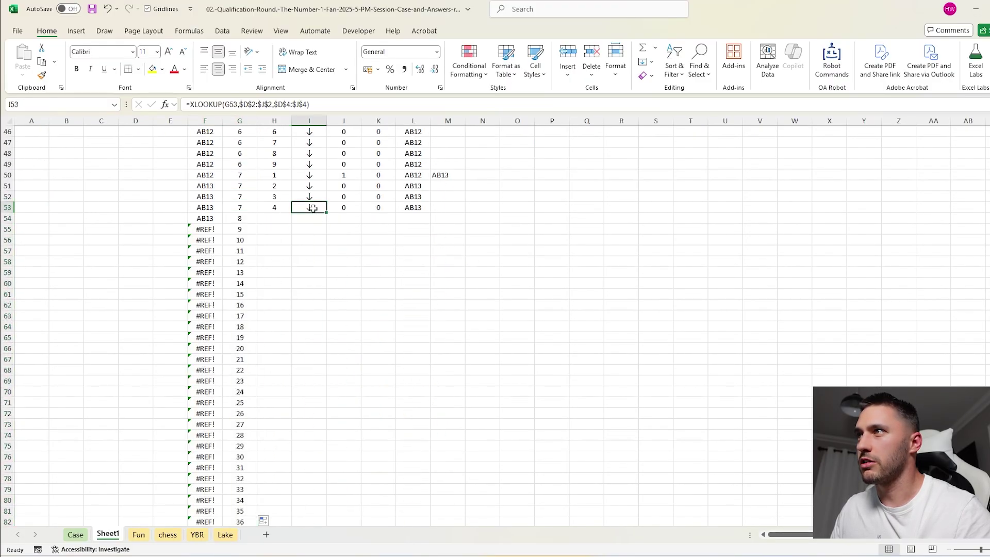
double_click(326, 213)
left_click(344, 207)
double_click(361, 213)
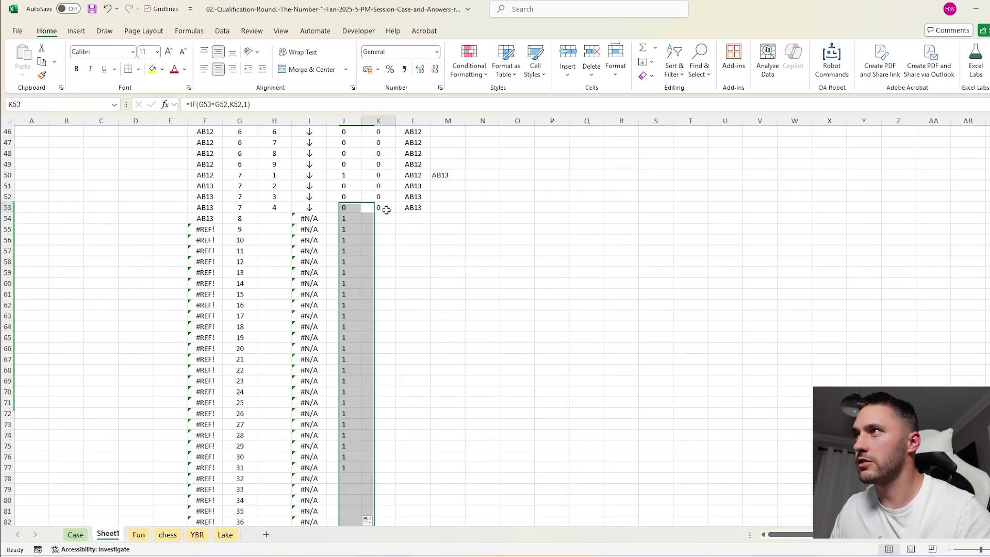
left_click(347, 225)
key("ctrl+Down")
key("Right")
key("ctrl+shift+Up")
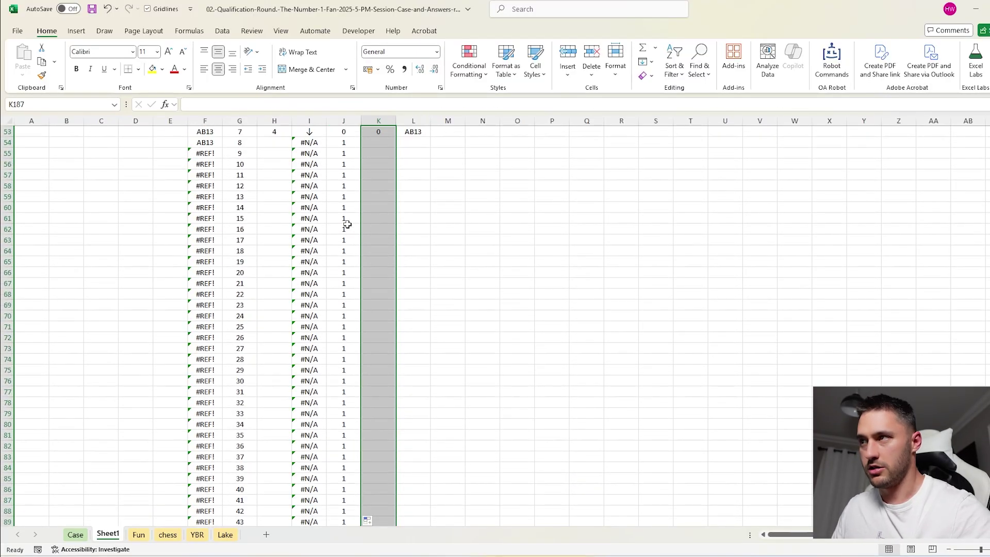
key("ctrl+d")
- Link Sheet1 cell R9 to the final position cell L187
key("ctrl+Home")
left_click(633, 220)
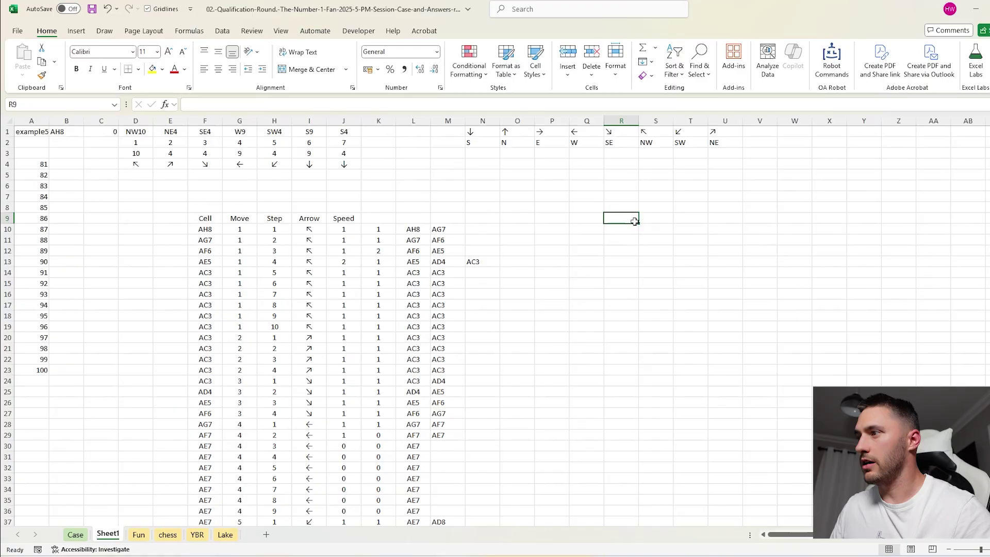
type("=")
left_click(414, 292)
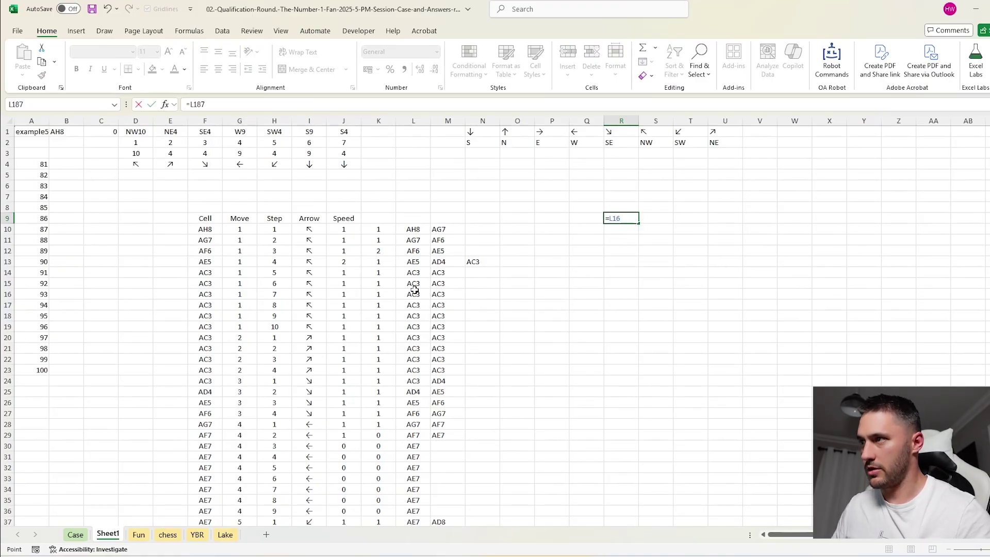
key("Return")
- Copy game numbers 81–100 from the Case sheet into Sheet1 Q10:Q29
left_click(75, 534)
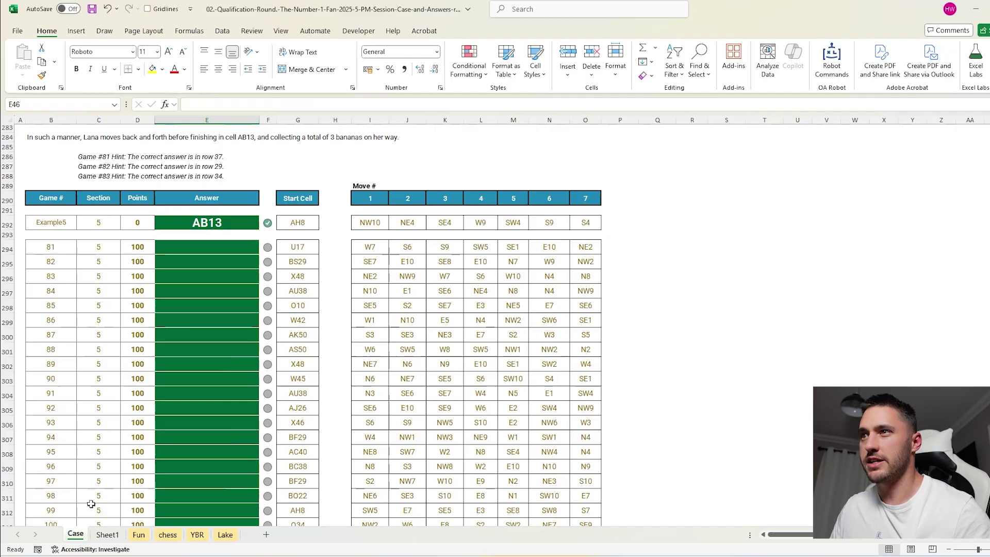
left_click(45, 247)
key("ctrl+shift+Down")
key("ctrl+c")
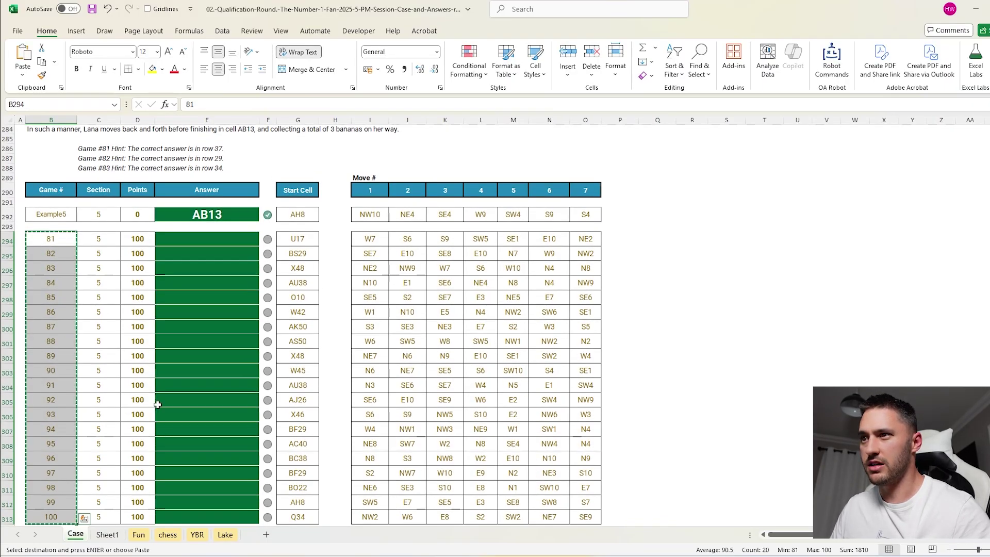
left_click(107, 534)
left_click(589, 226)
key("ctrl+v")
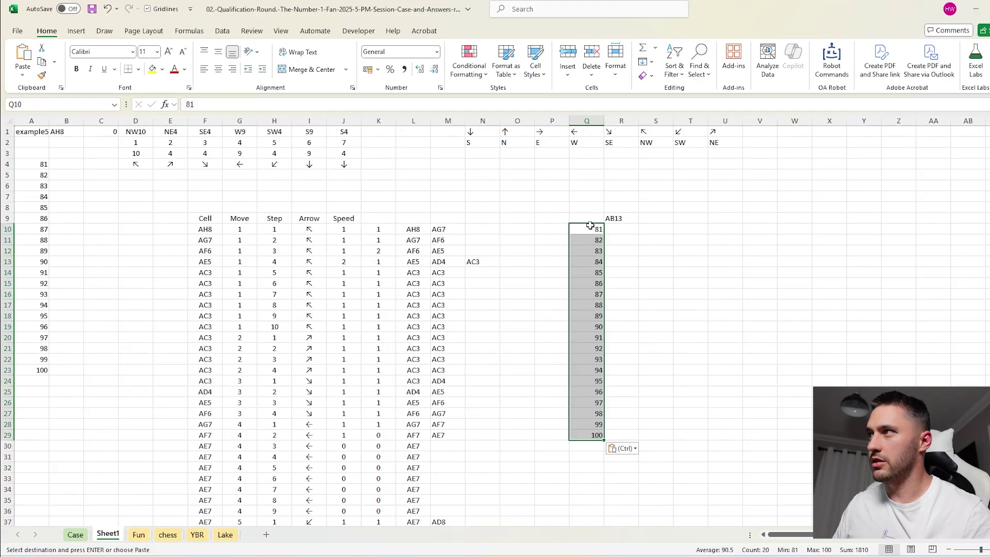
- Build a data table over Q9:R29 with A1 as the column input cell
left_click(588, 217)
key("ctrl+shift+Down")
key("ctrl+shift+Down")
key("shift+Right")
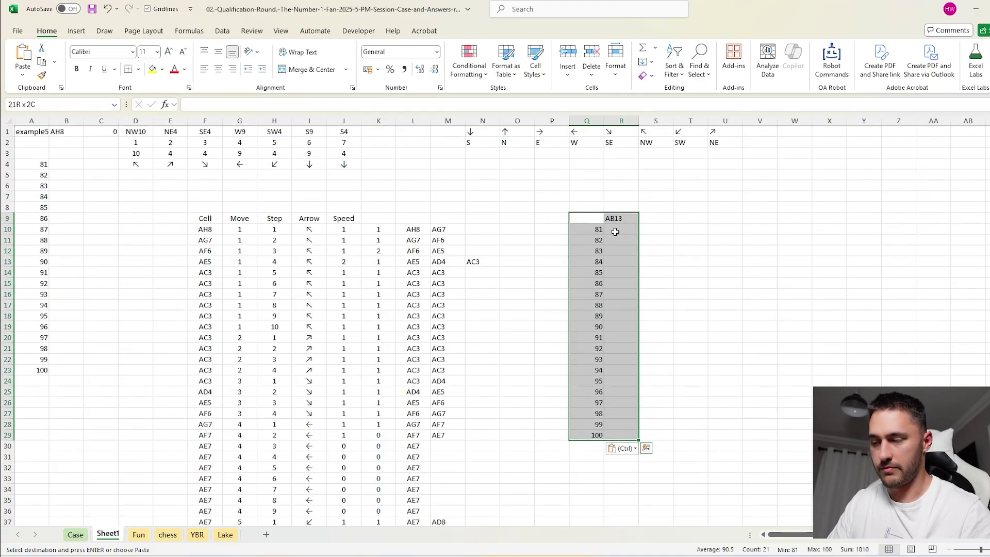
key("alt+a")
key("w")
key("t")
key("Tab")
left_click(42, 131)
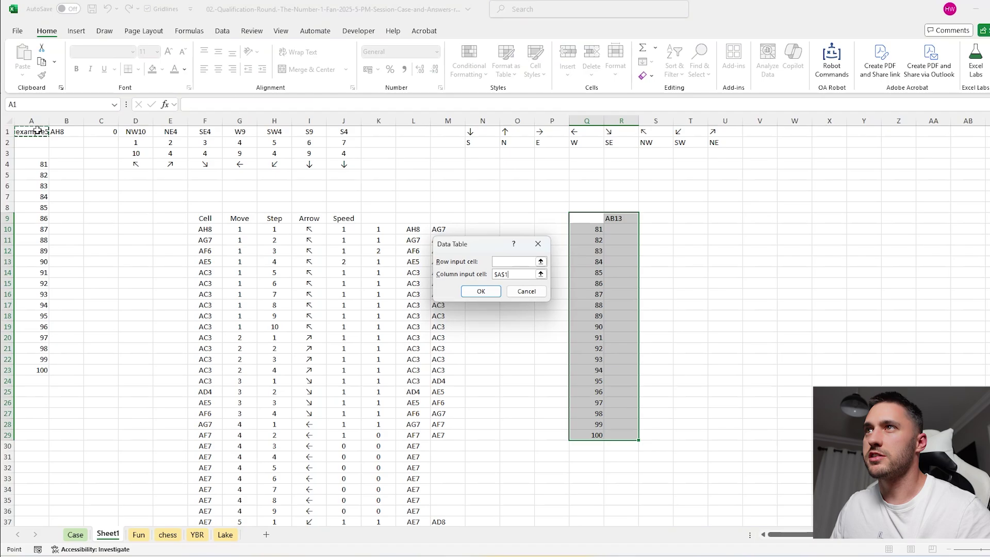
key("Return")
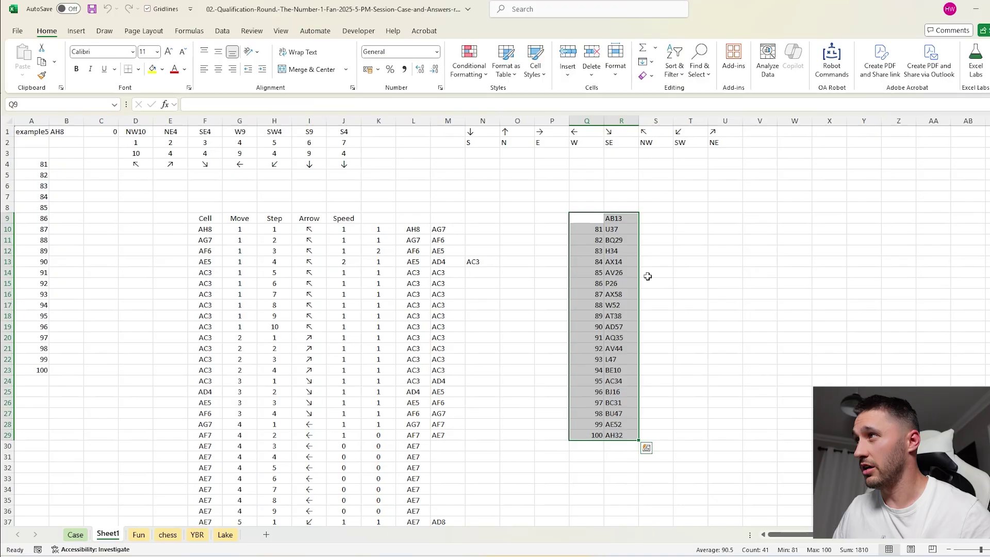
- Copy the computed final cells in R10:R29
left_click(619, 232)
key("ctrl+shift+Down")
key("ctrl+c")
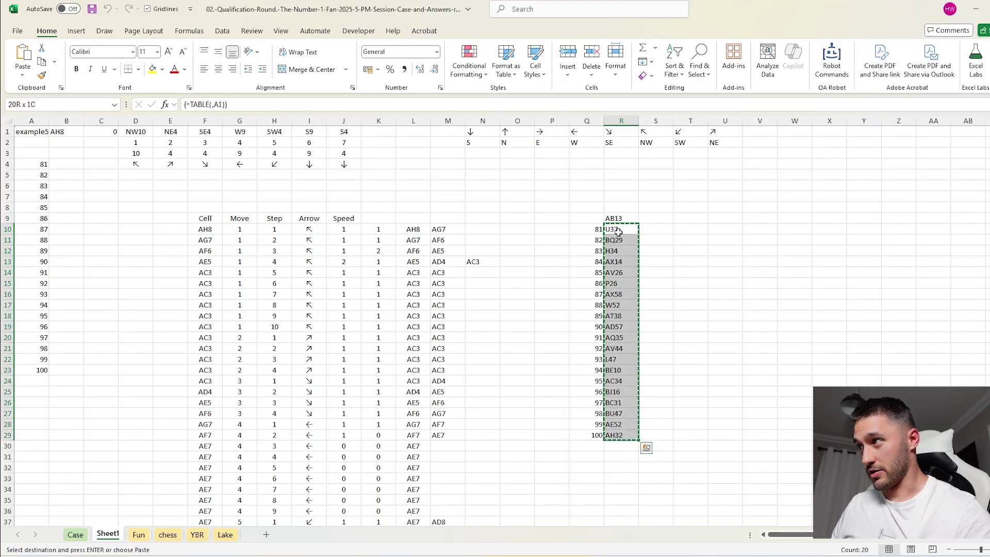
left_click(76, 534)
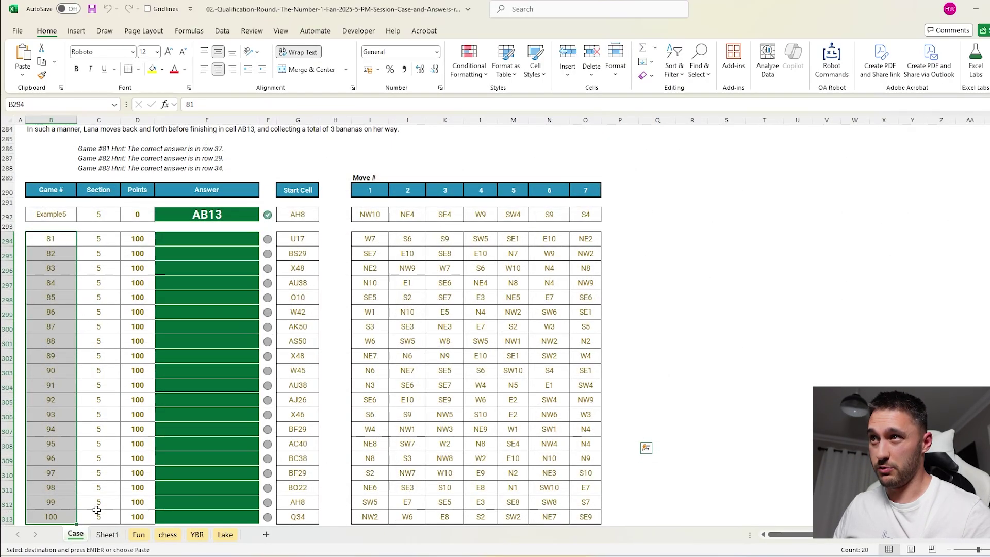
- Paste the end cells U37 through AH32 into the Game 81–100 answers, E294:E313
left_click(189, 238)
key("Return")
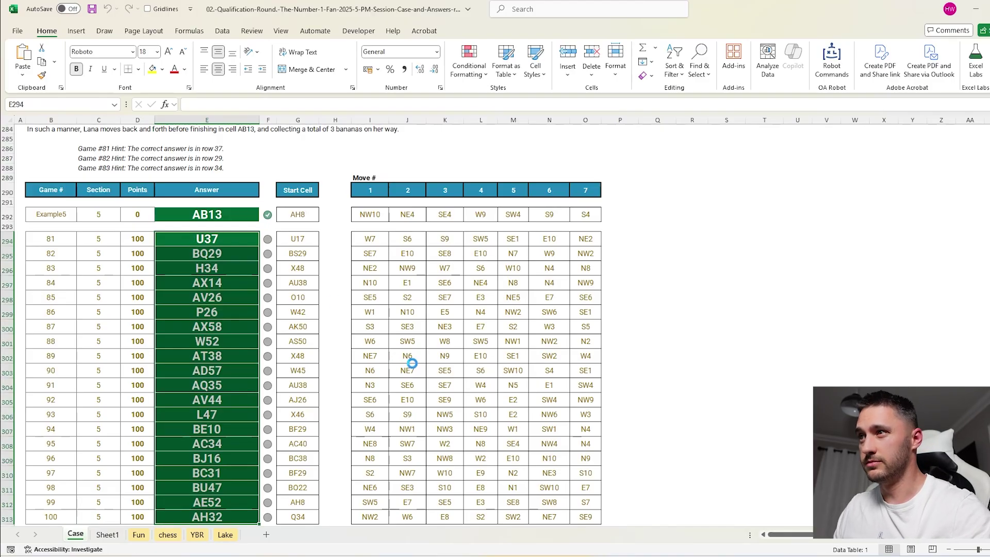
scroll(412, 363, "down", 1)
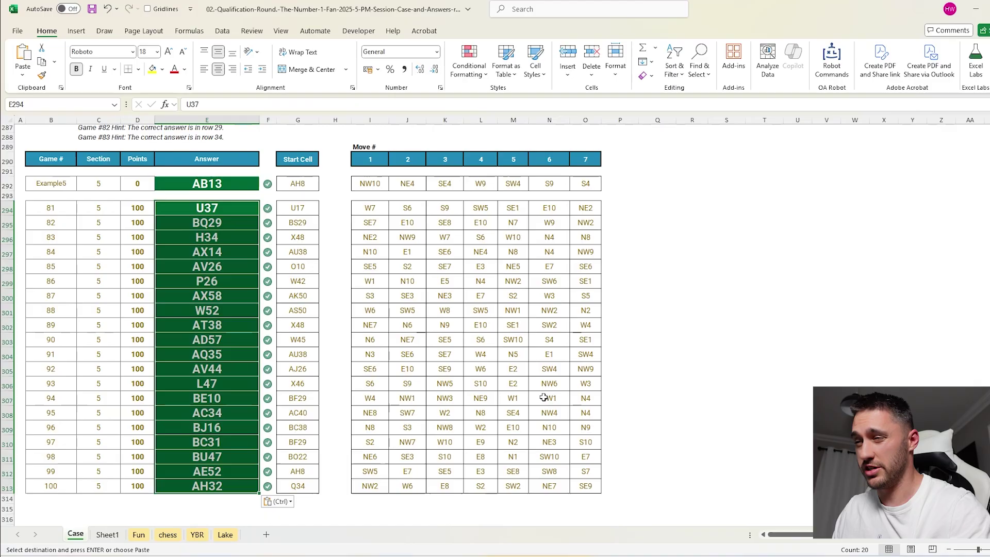
scroll(544, 398, "up", 20)
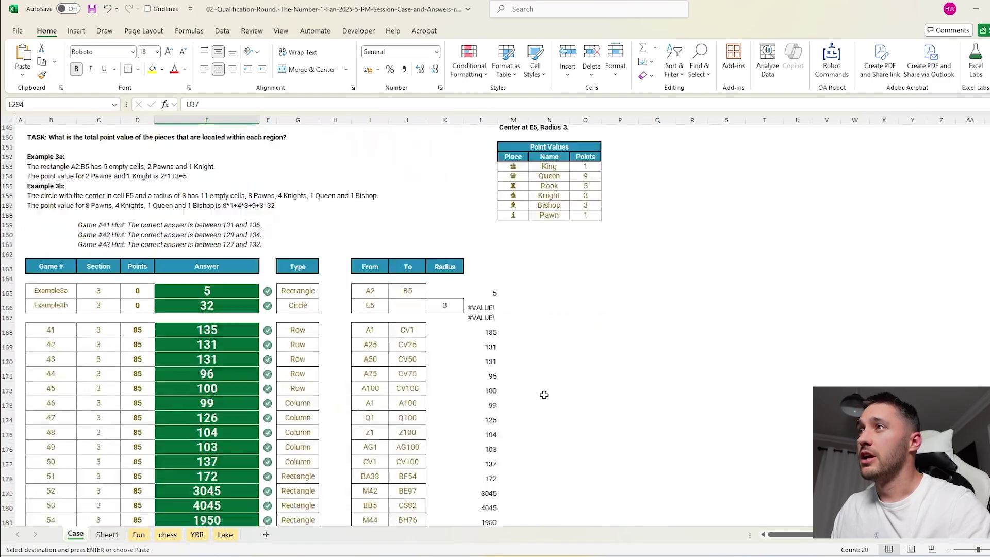
scroll(544, 394, "down", 13)
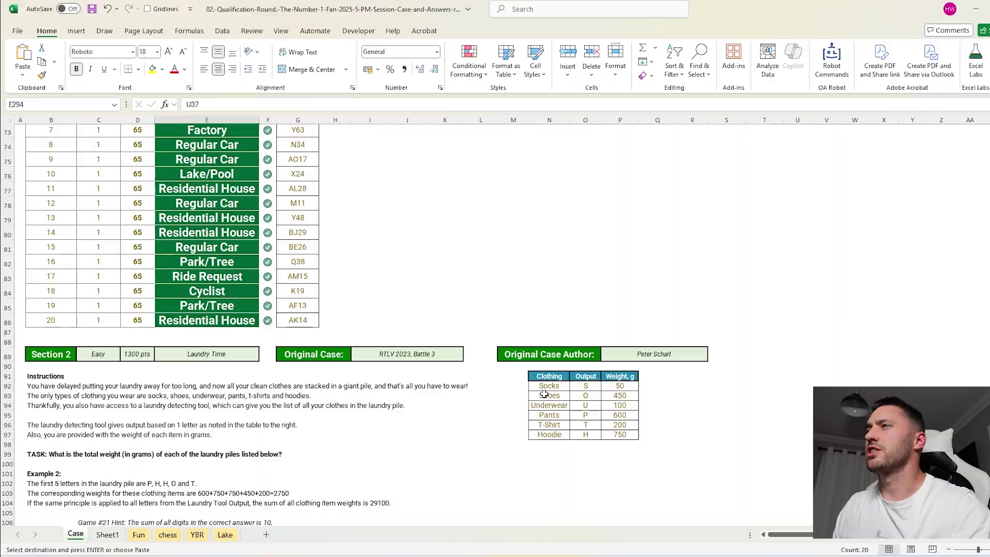
scroll(544, 394, "up", 10)
left_click(229, 443)
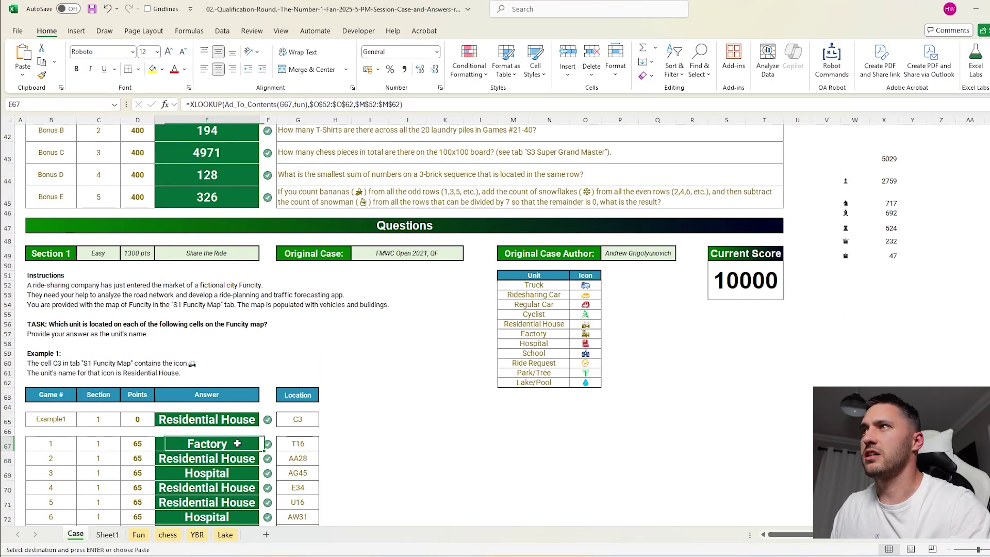
left_click(254, 104)
left_click_drag(228, 104, 308, 105)
key("Escape")
key("ctrl+bracketleft")
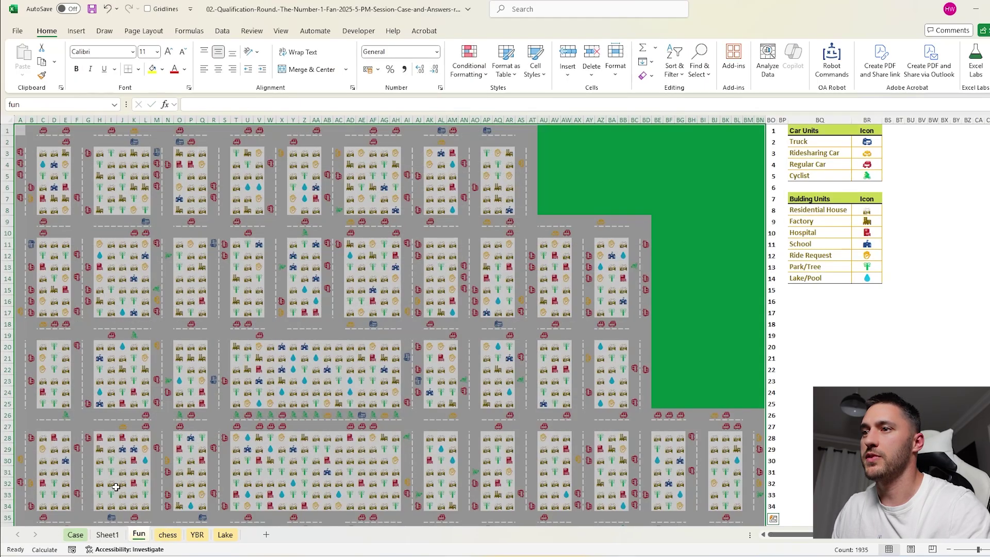
left_click(75, 534)
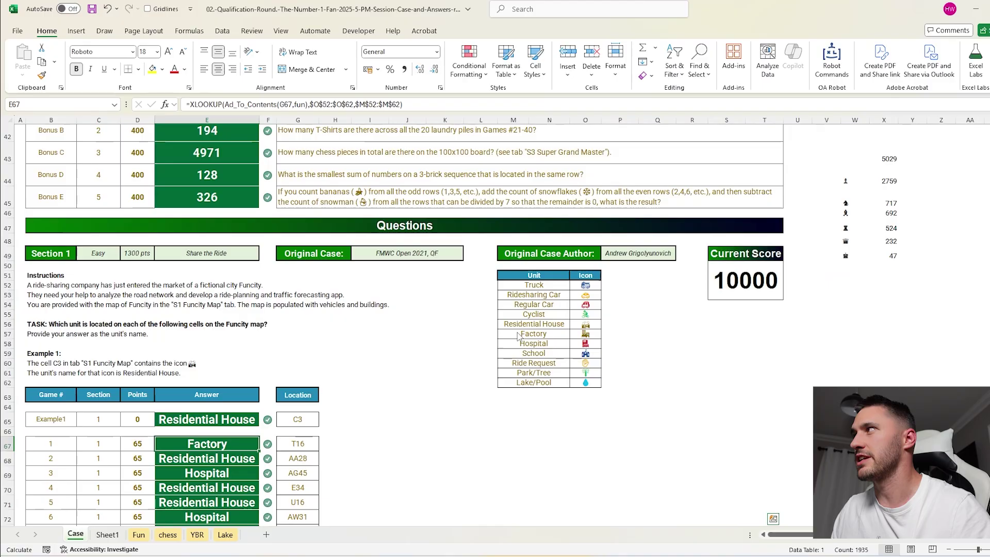
scroll(518, 333, "up", 1)
scroll(518, 333, "down", 18)
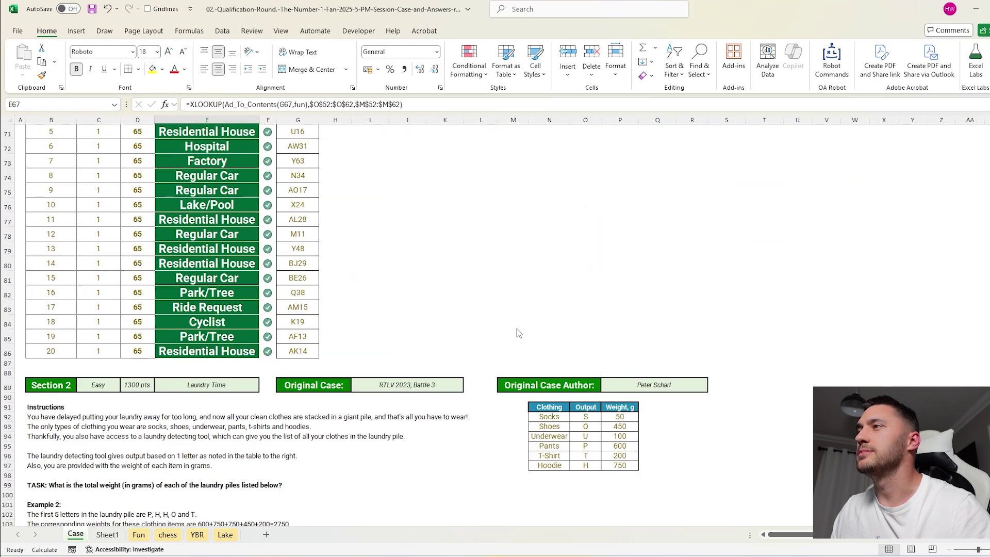
left_click(705, 334)
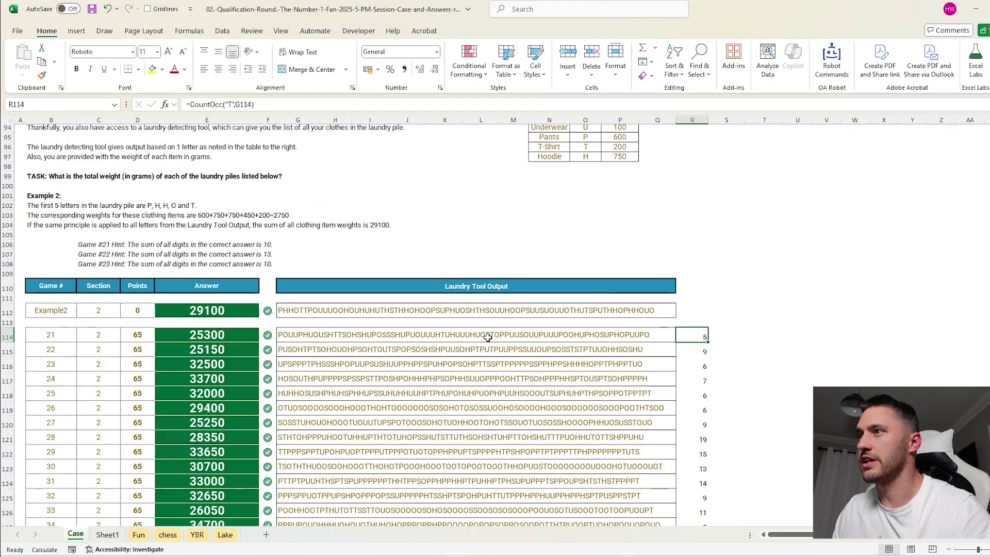
left_click(291, 335)
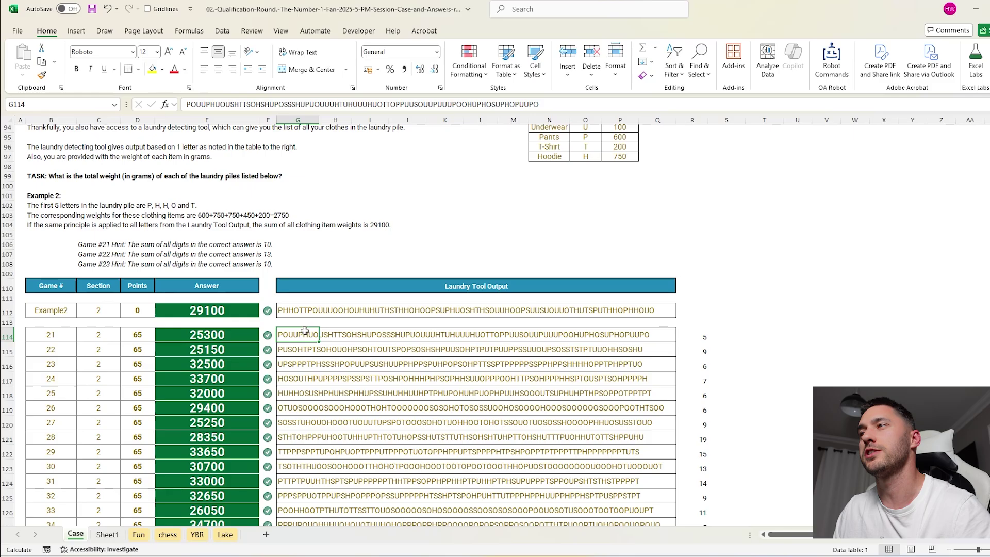
scroll(336, 339, "down", 8)
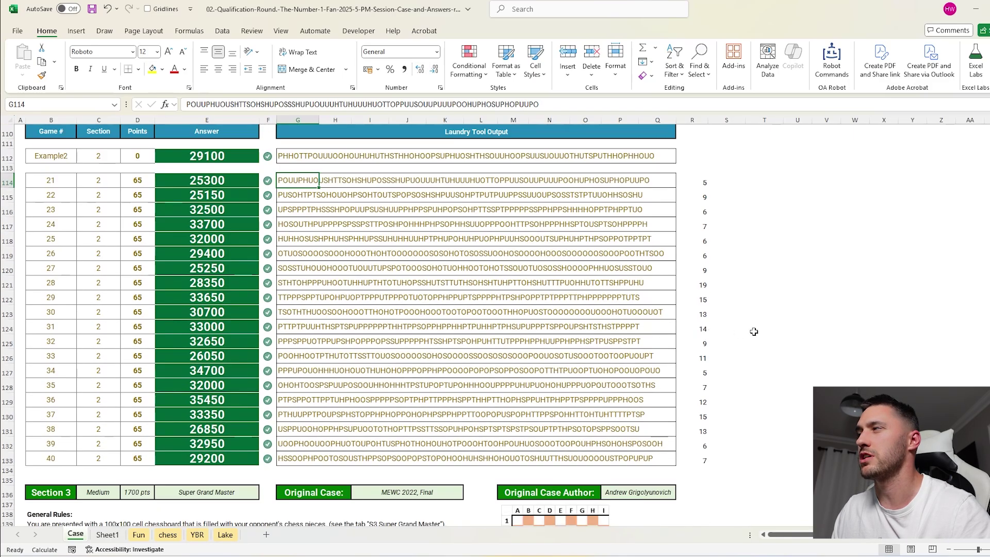
left_click(800, 322)
scroll(748, 315, "down", 8)
scroll(678, 308, "down", 4)
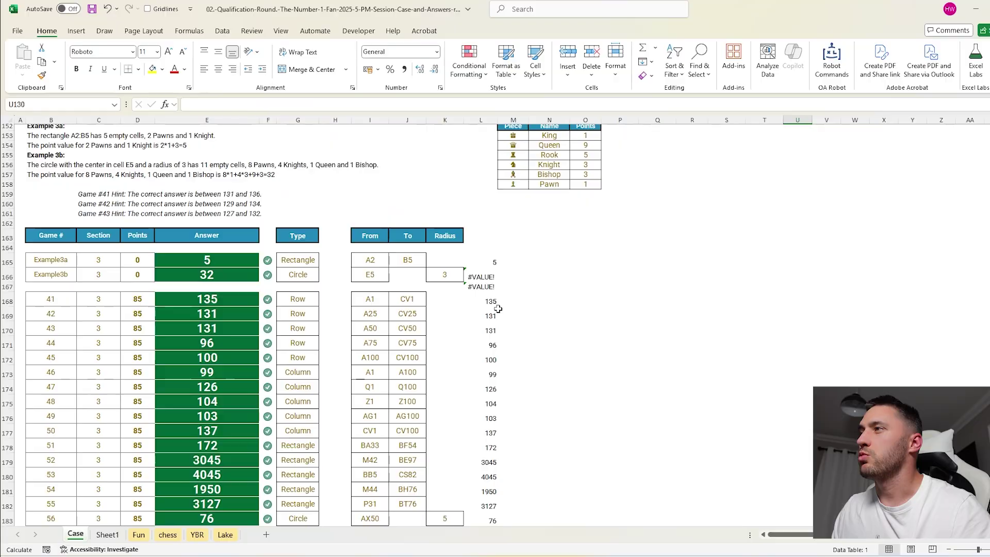
- Inspect L165's XLOOKUP formula and its Ad_To_Contents part
left_click(488, 302)
left_click(491, 263)
left_click(341, 106)
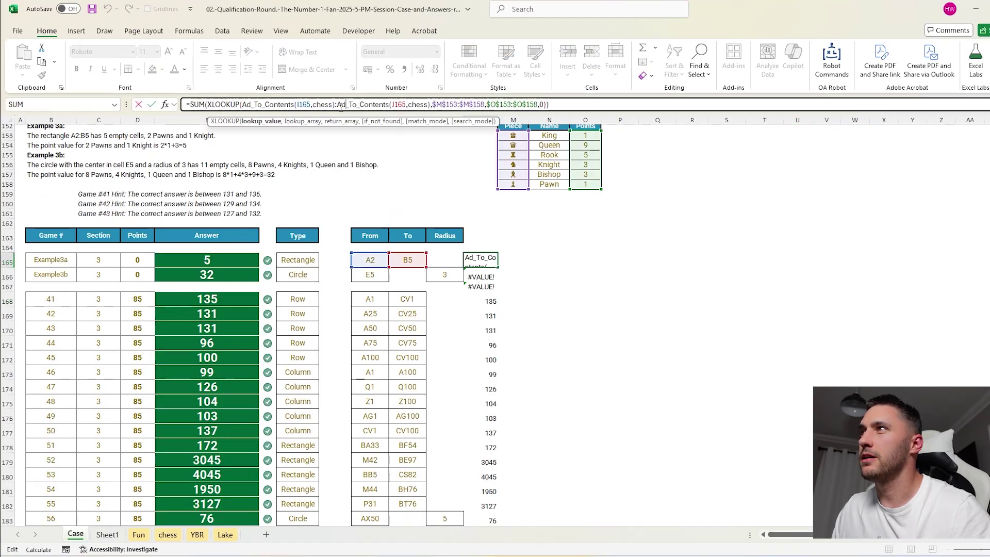
- Enter 1–5 in Q165:Q169, clear Sheet1 Q9:S31, and enter a–f in R165:R170
left_click(654, 262)
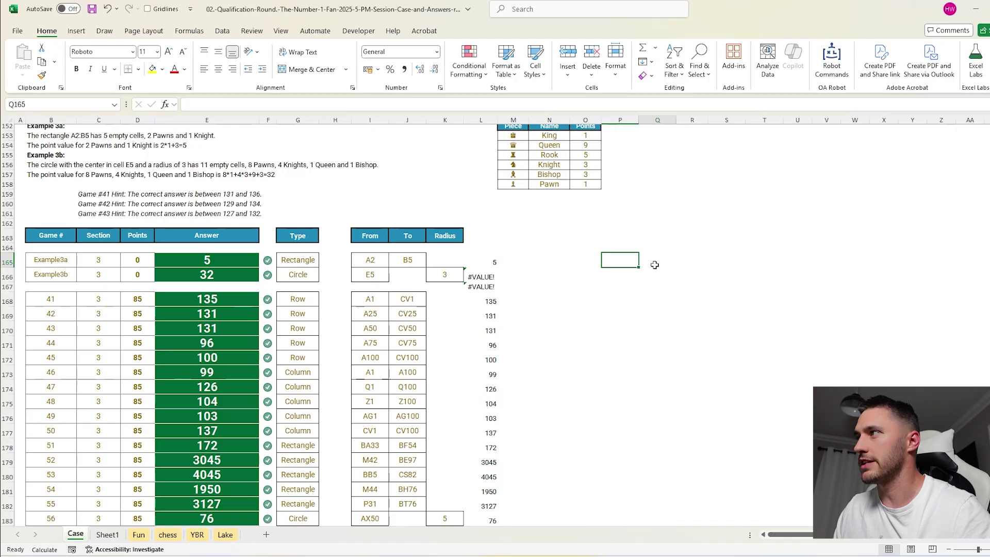
type("1 2 3 4 5")
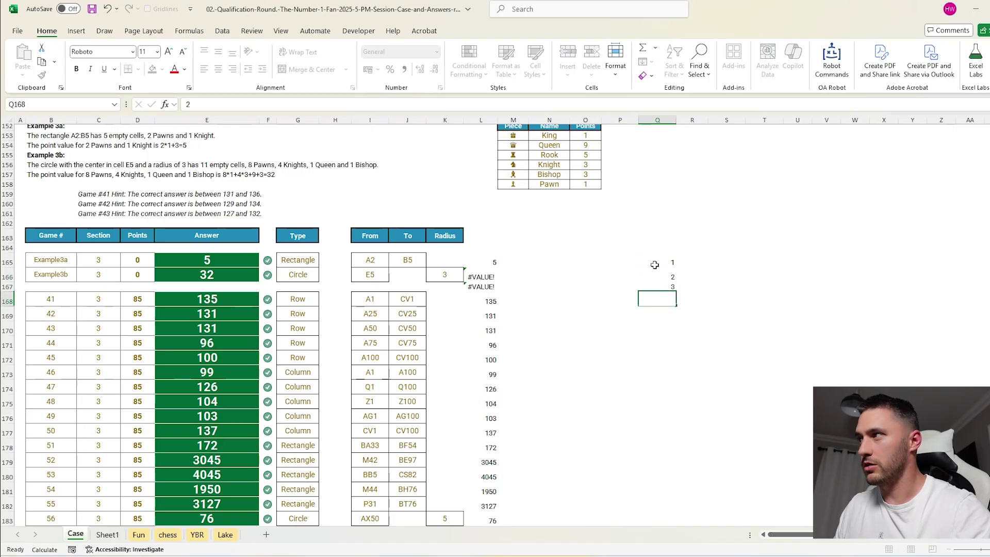
left_click(701, 263)
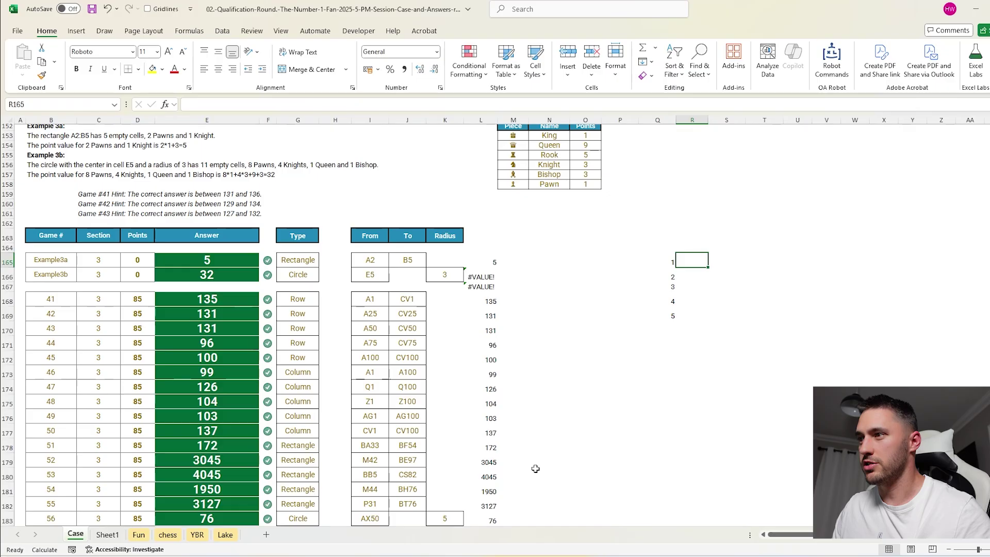
left_click(108, 535)
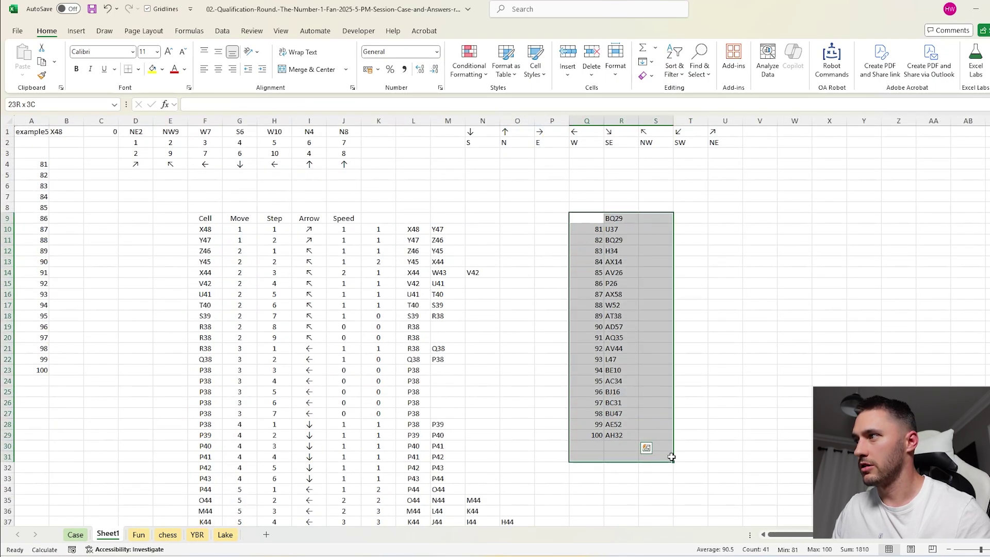
key("Delete")
left_click(75, 535)
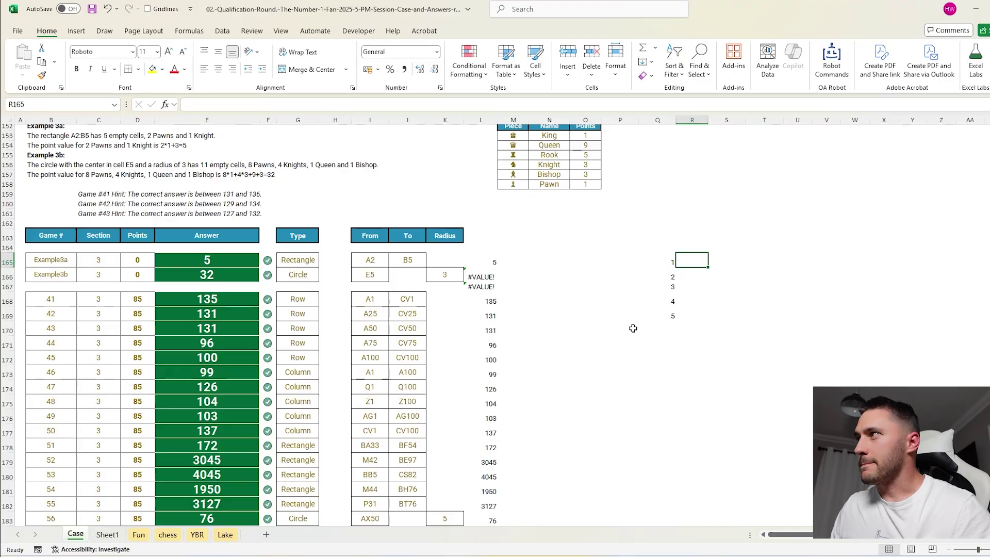
type("a b c d e f")
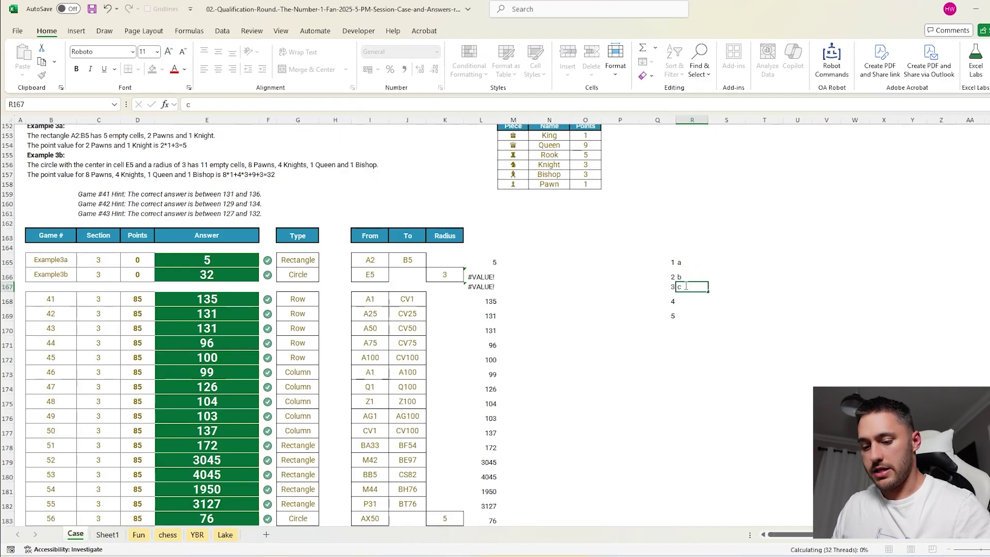
- Centre the numbers-and-letters list in Q165:R170
left_click(757, 262)
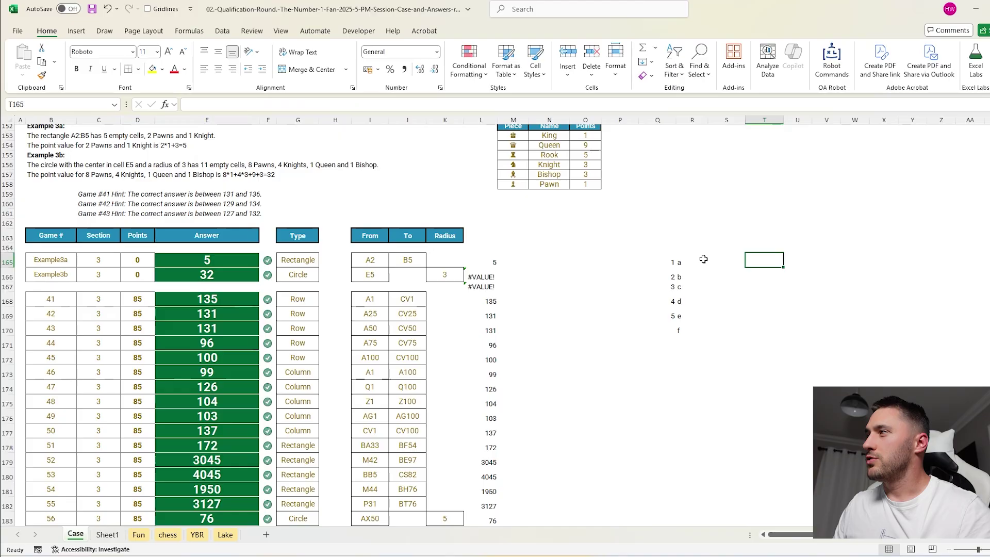
left_click_drag(665, 259, 692, 330)
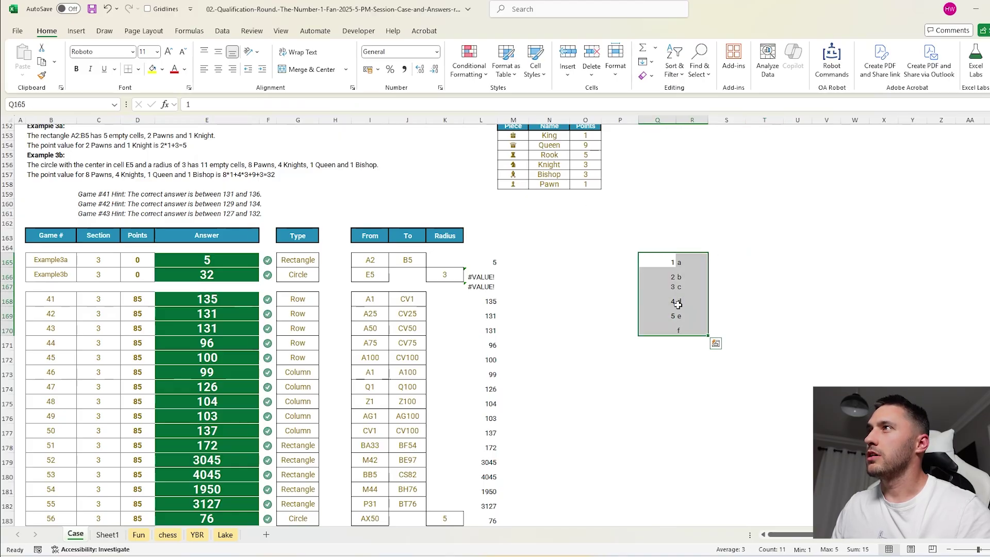
left_click(218, 70)
left_click(768, 258)
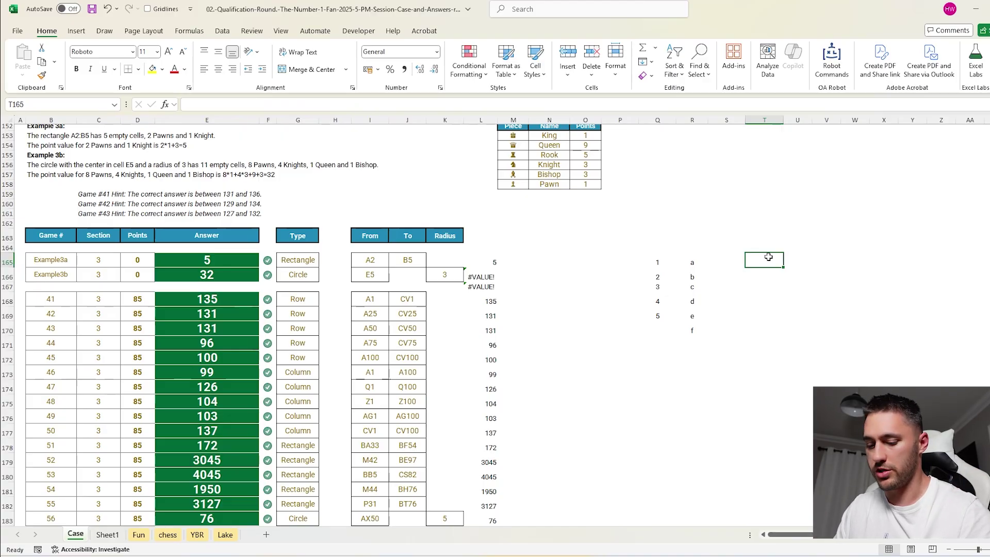
- Enter =XLOOKUP(1, numbers, letters) in T165, returning a
type("=XLOOKUP(")
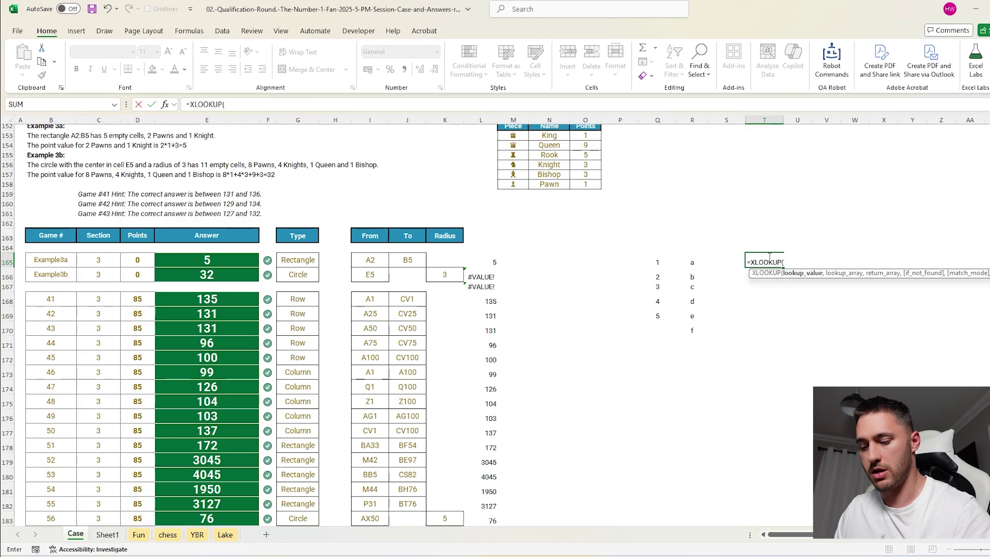
type("1,")
left_click_drag(666, 260, 658, 316)
type(",")
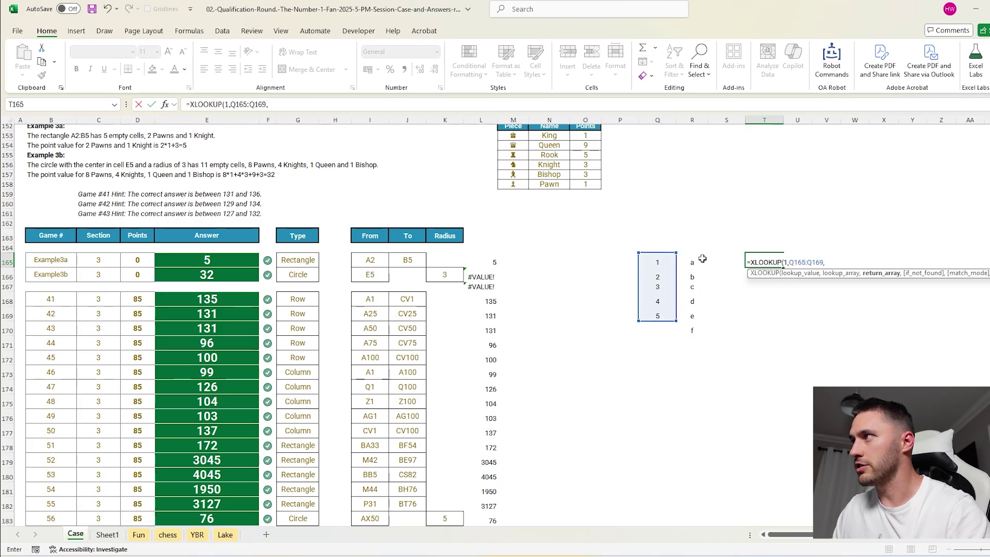
left_click_drag(696, 261, 692, 328)
key("Return")
- Extend T165 into an XLOOKUP range ending at lookup value 3, spilling a, b, c
left_click(764, 262)
left_click(366, 106)
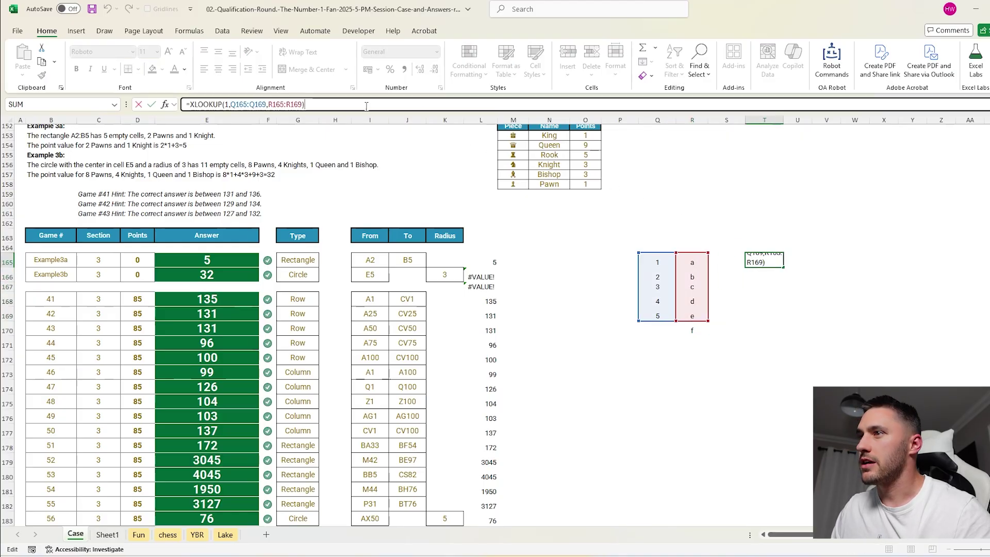
type(":")
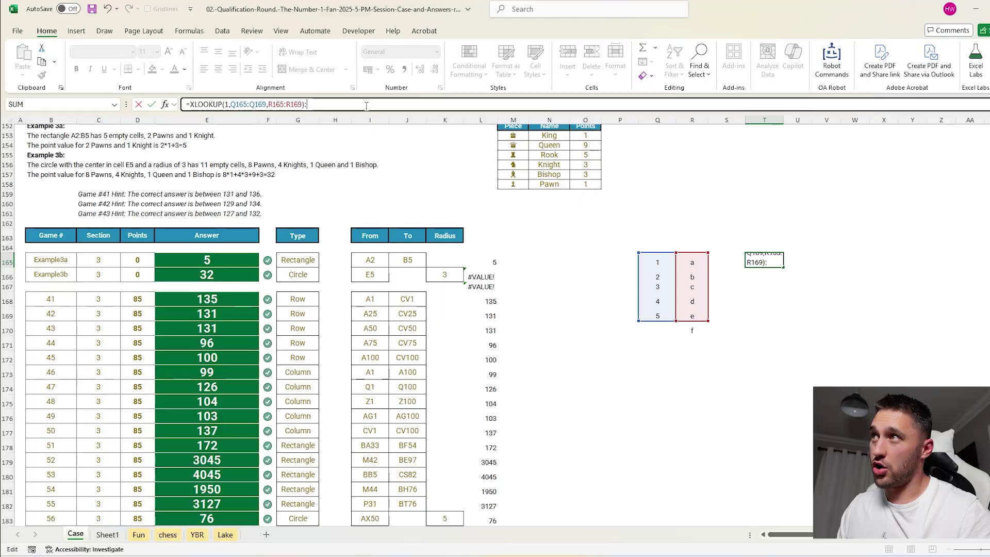
type("xl")
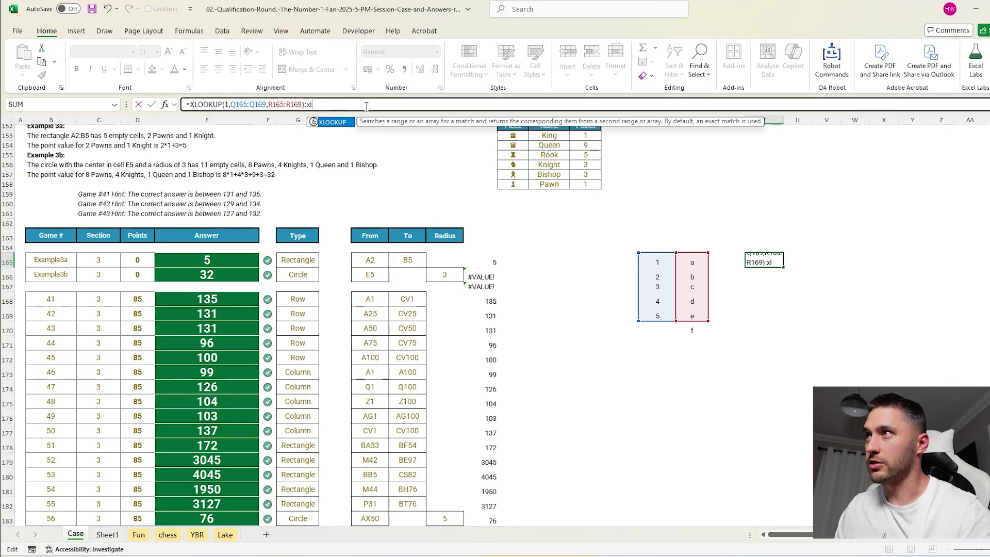
key("Tab")
type("3,")
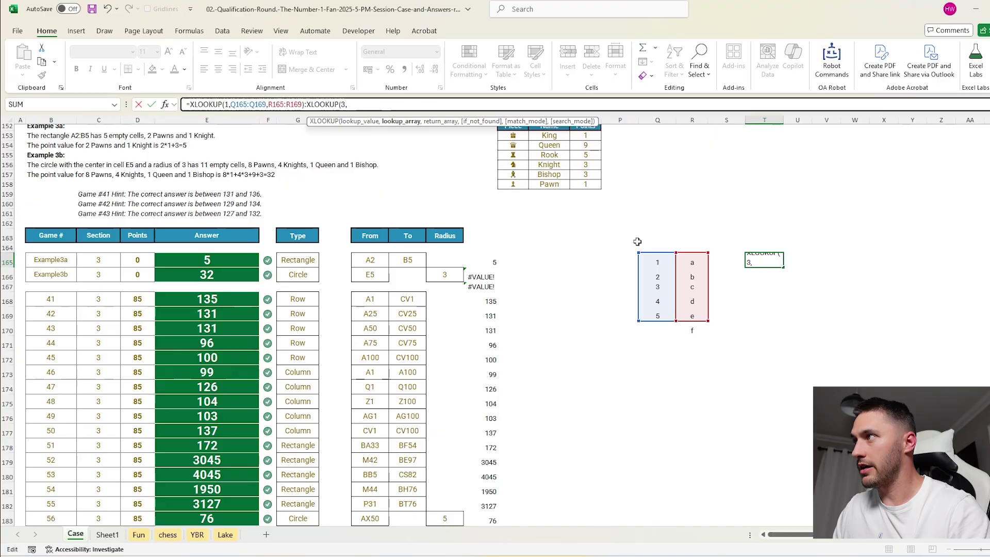
left_click_drag(655, 258, 658, 309)
type(",")
left_click_drag(691, 260, 690, 314)
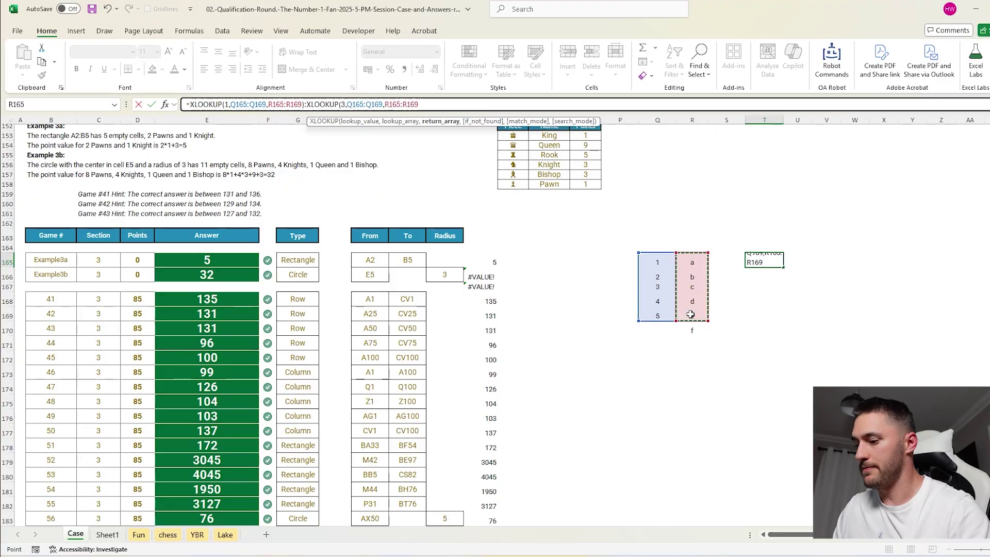
key("Return")
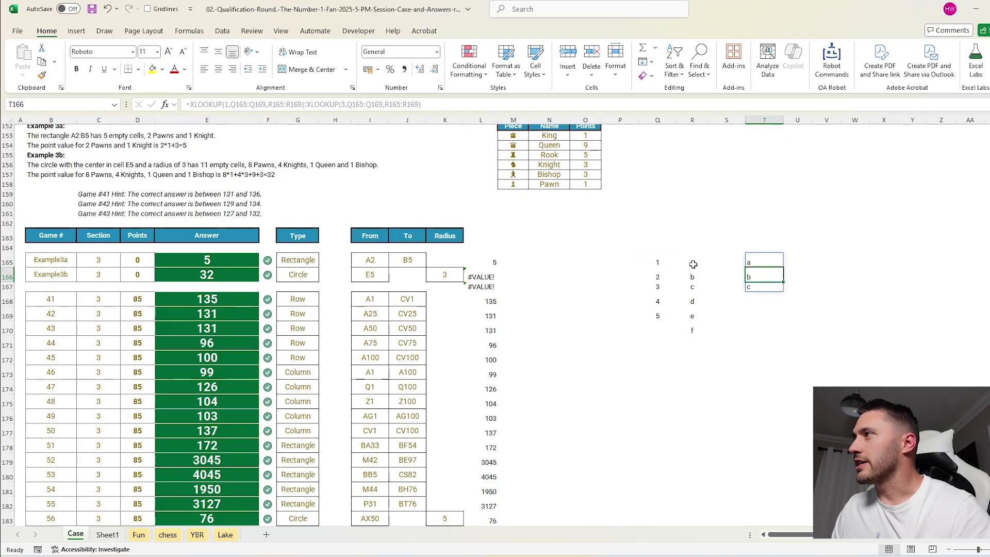
key("Up")
- Review the second XLOOKUP in T165's formula without changing it
left_click(305, 104)
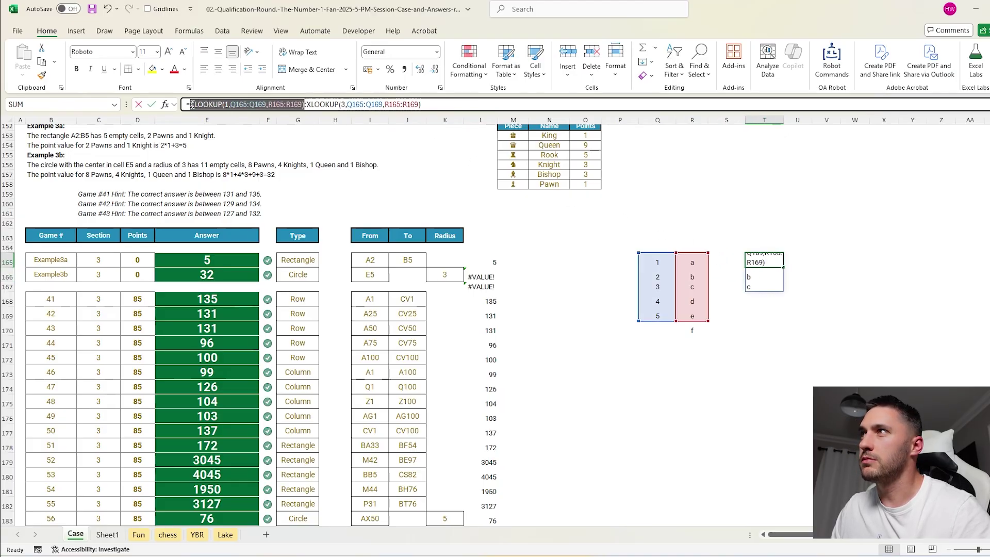
left_click_drag(307, 104, 314, 104)
key("Escape")
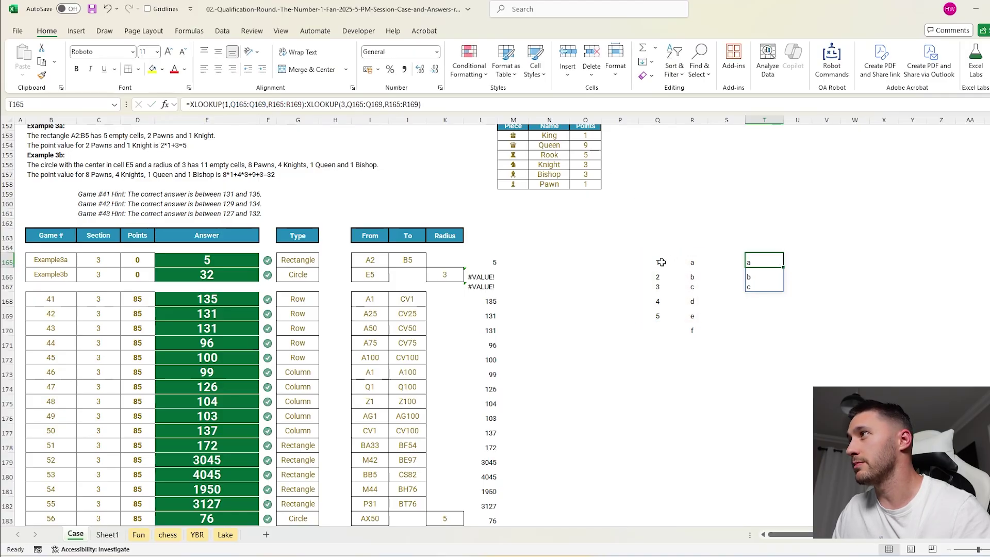
left_click(692, 312)
left_click(657, 266)
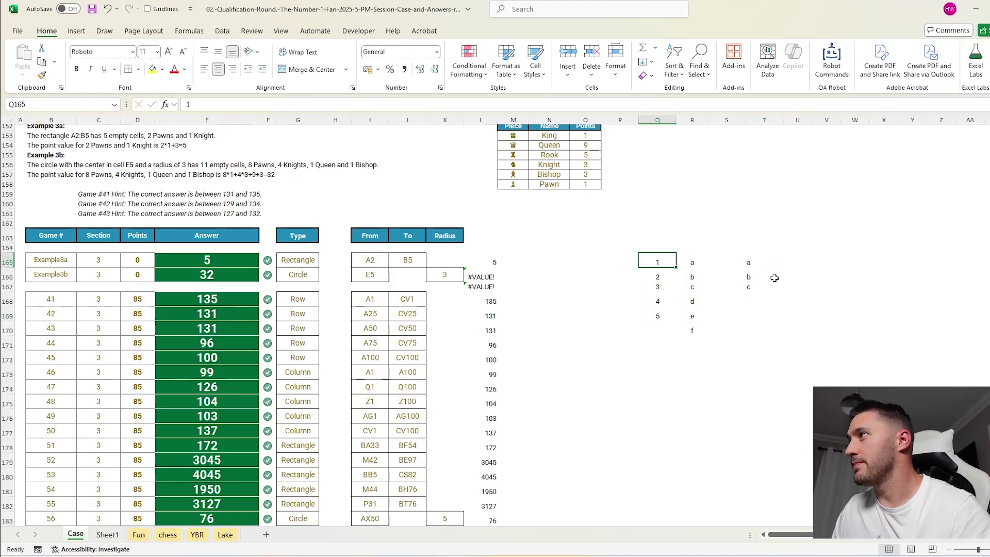
left_click(750, 263)
- Change the second lookup value from 3 to 4 so T165 spills a, b, c, d
left_click(349, 104)
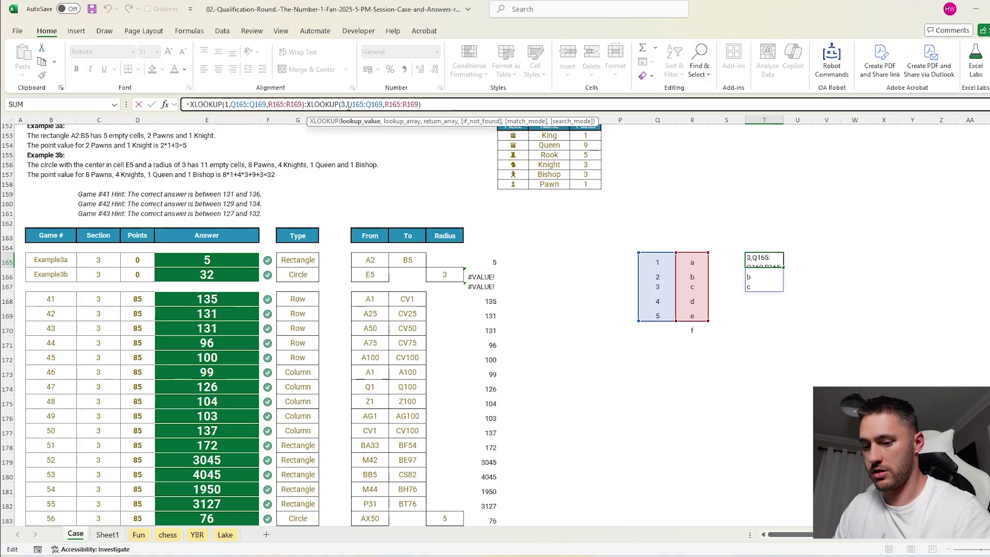
key("BackSpace")
type("4")
key("Return")
left_click_drag(665, 263, 770, 329)
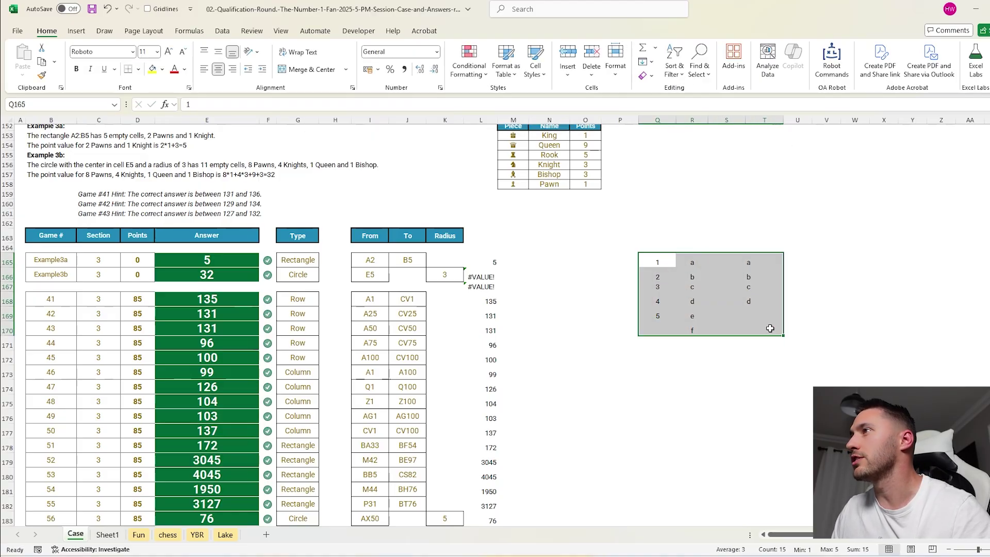
left_click(486, 264)
- Examine L165's Ad_To_Contents(I165,chess) helper call and the L183 answer formula
left_click(376, 262)
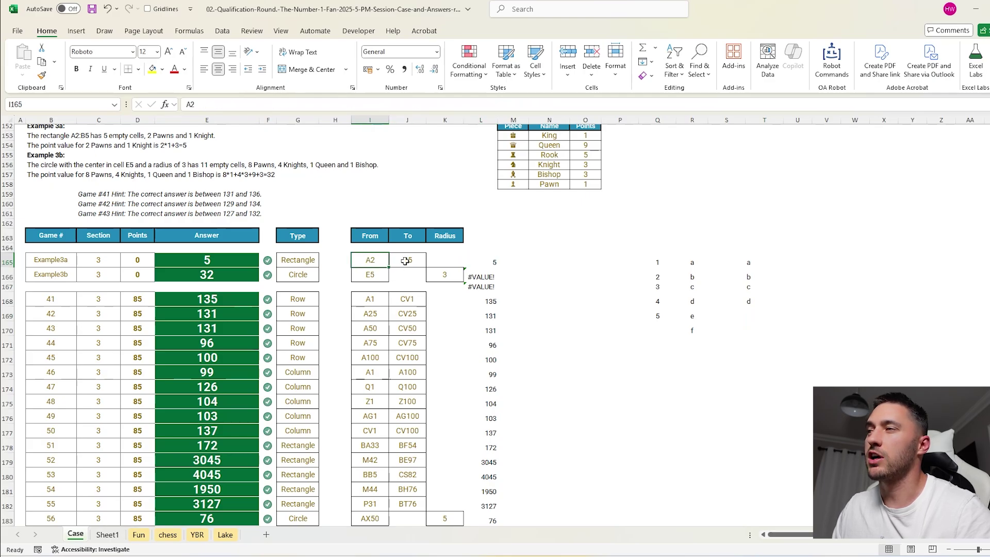
left_click(496, 262)
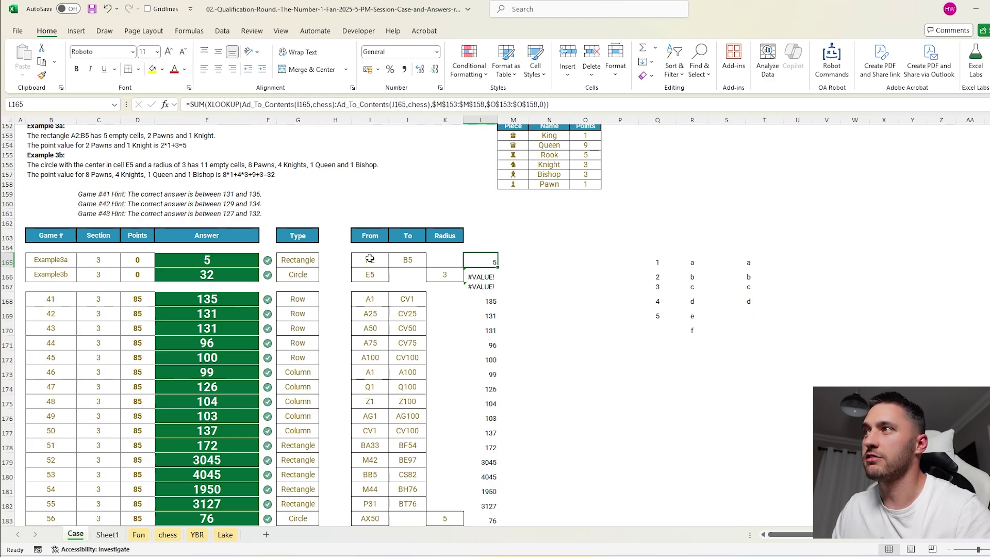
left_click(264, 104)
left_click_drag(243, 104, 335, 104)
key("Escape")
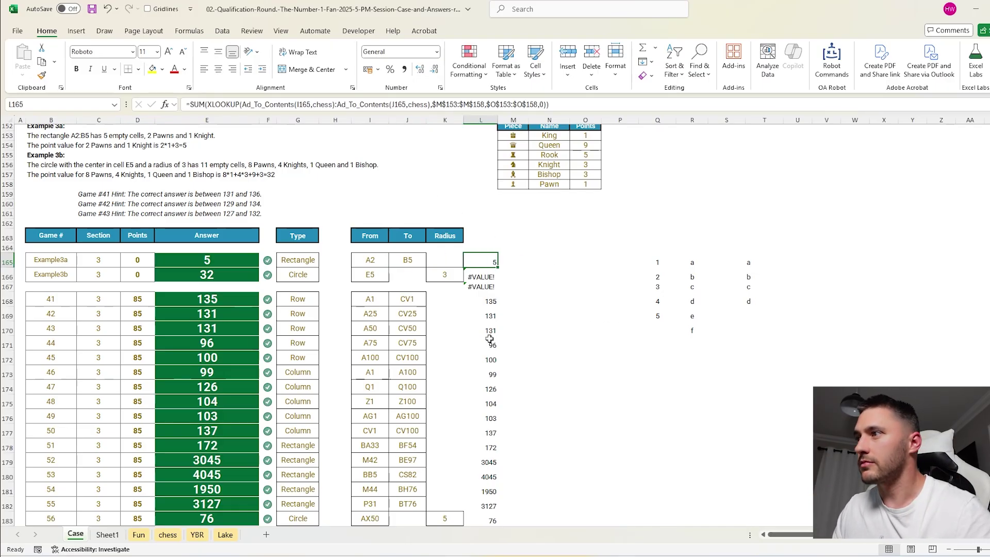
scroll(489, 338, "down", 3)
left_click(490, 429)
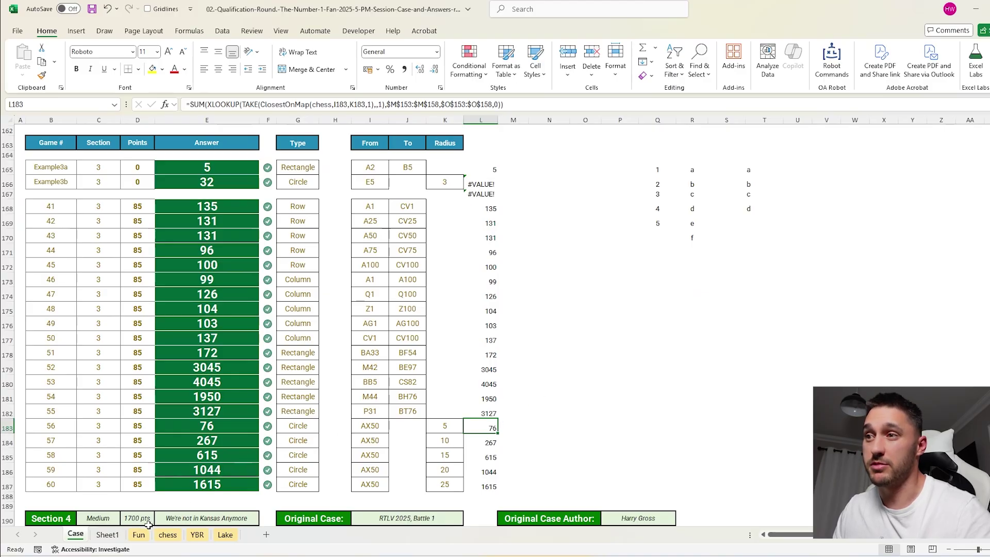
- On the chess sheet, fill AE15 yellow and select the 5×5 block AC13:AG17
left_click(113, 536)
left_click(169, 534)
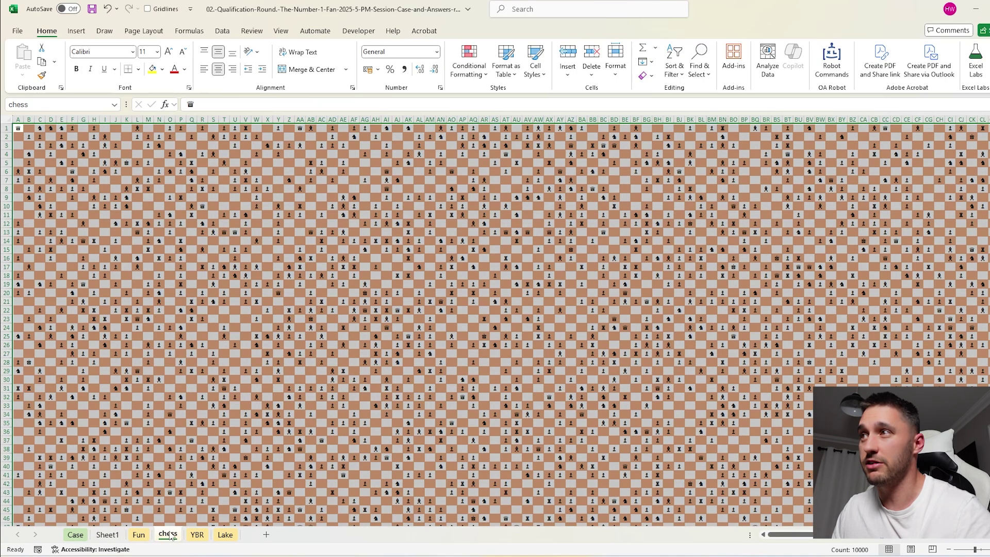
left_click(341, 248)
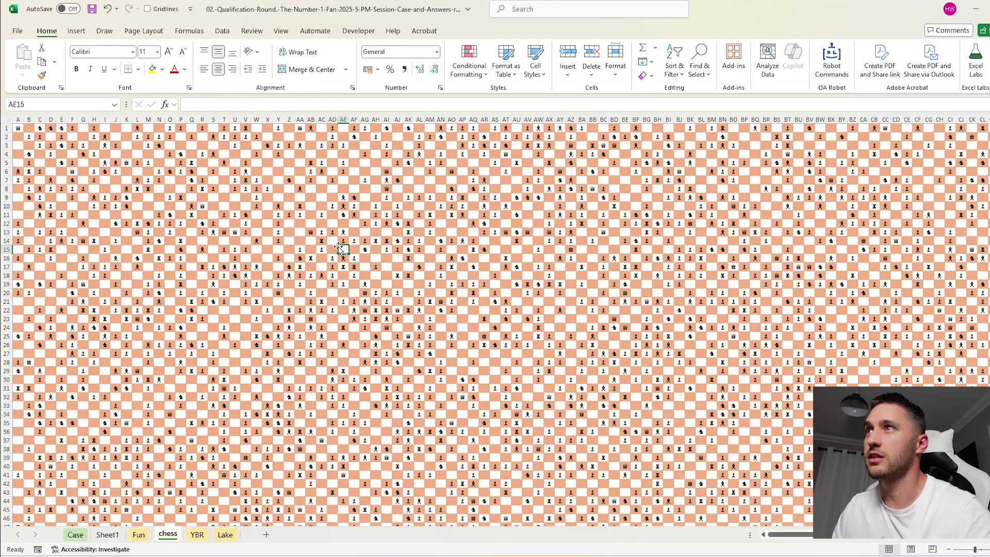
left_click(152, 69)
left_click_drag(322, 233, 367, 267)
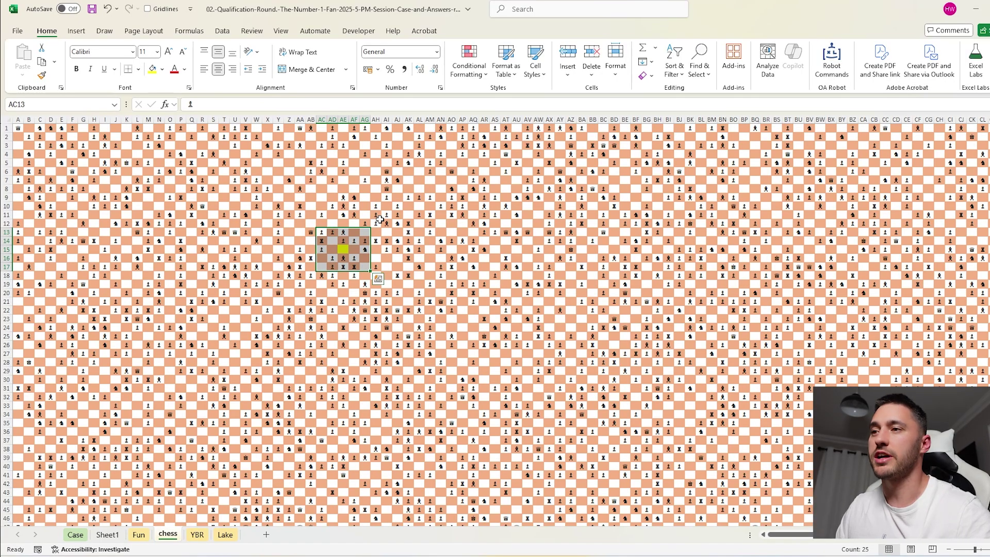
- Scroll the Case sheet to the bonus answers 412, 194, 4971, 128, 326 and score 10000
left_click(82, 535)
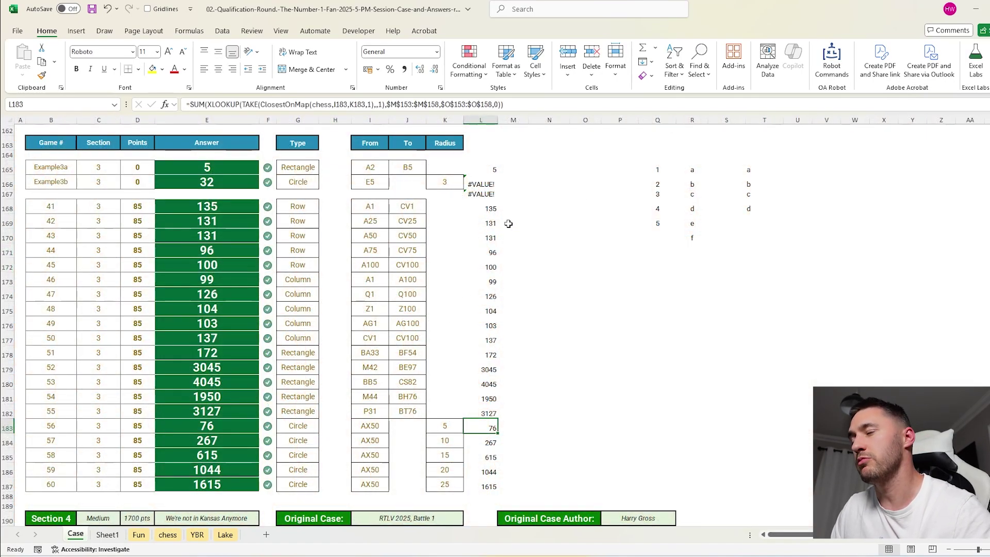
scroll(509, 223, "down", 2)
left_click(490, 186)
scroll(579, 370, "down", 1)
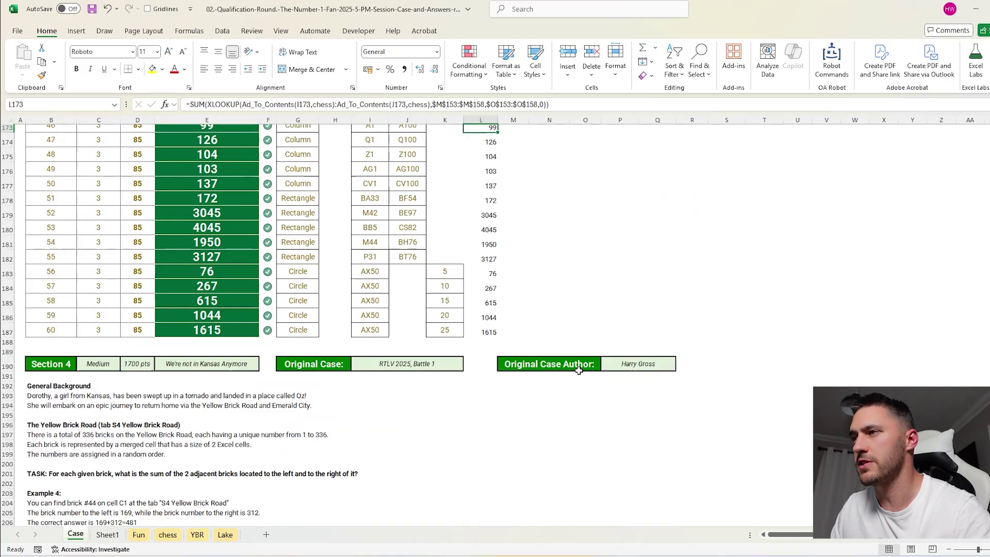
scroll(578, 370, "down", 11)
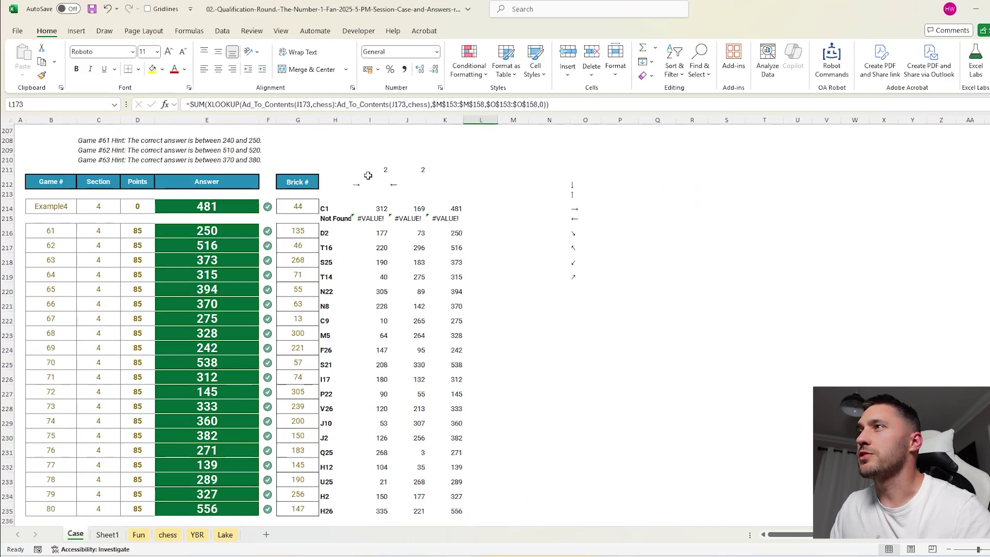
left_click_drag(368, 176, 462, 190)
scroll(523, 396, "down", 15)
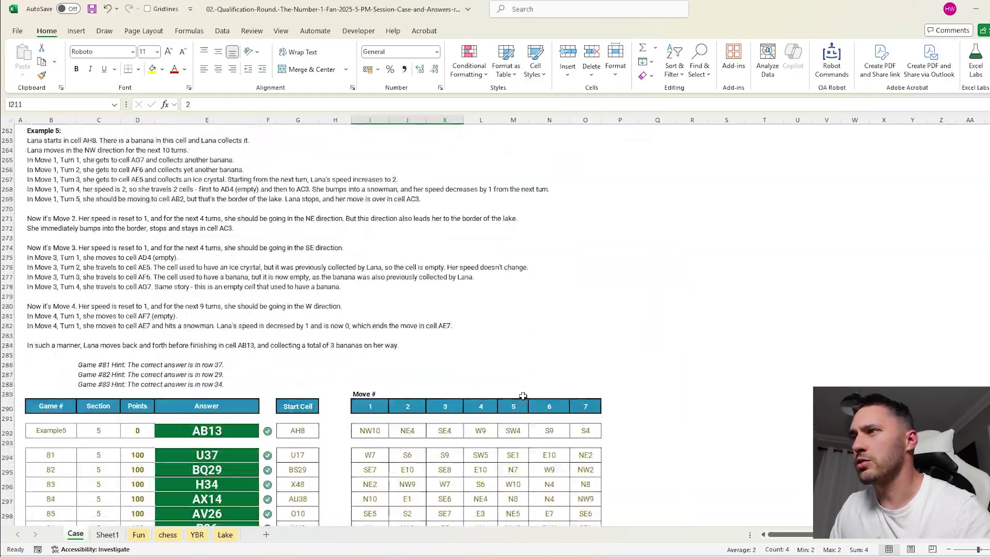
scroll(523, 396, "down", 10)
scroll(519, 389, "up", 20)
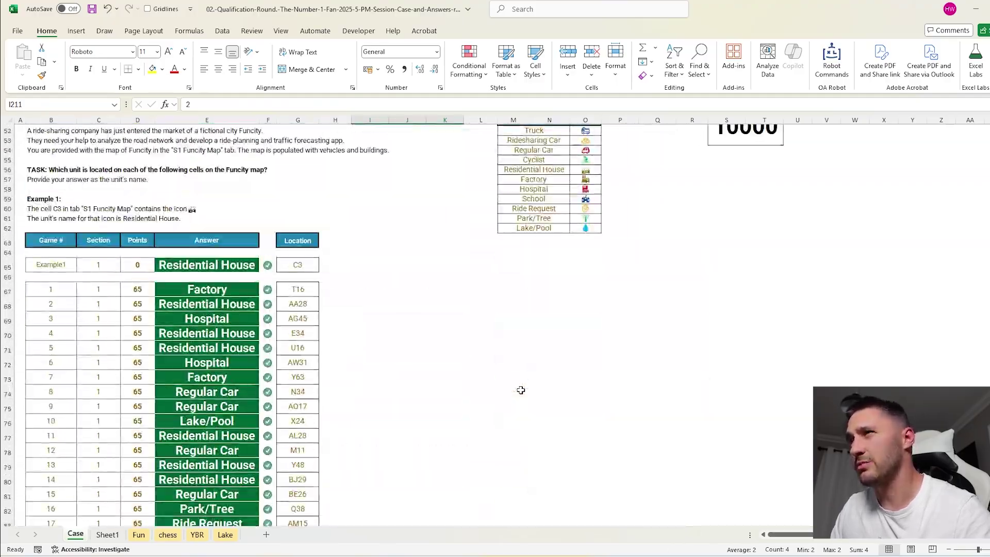
scroll(520, 390, "up", 14)
scroll(521, 390, "down", 5)
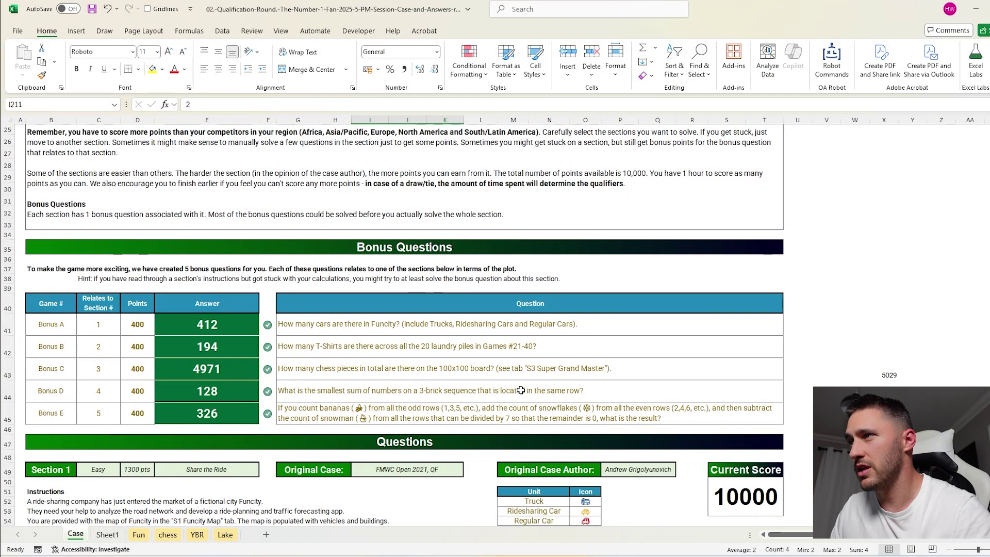